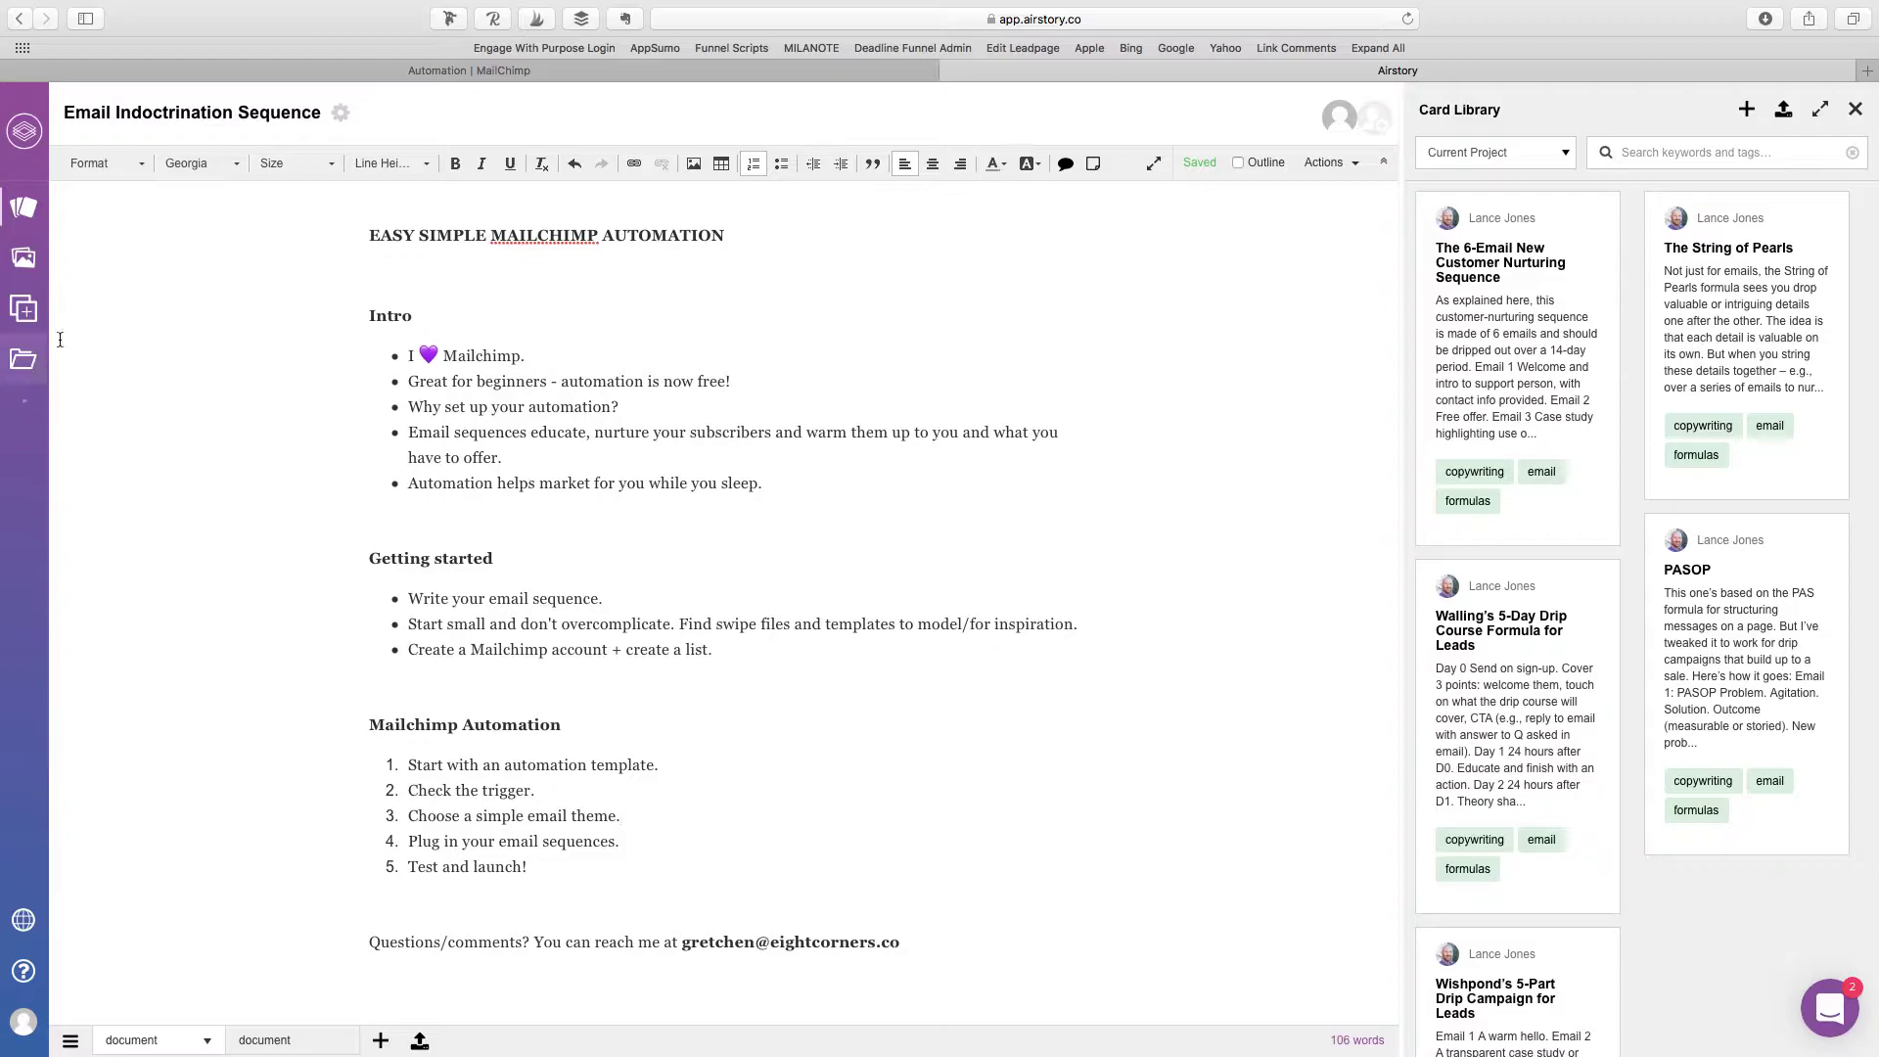
Step: Find the Influencer Outreach: Cold Email Template by searching 'emai' and add it to Email Indoctrination Sequence
click(33, 320)
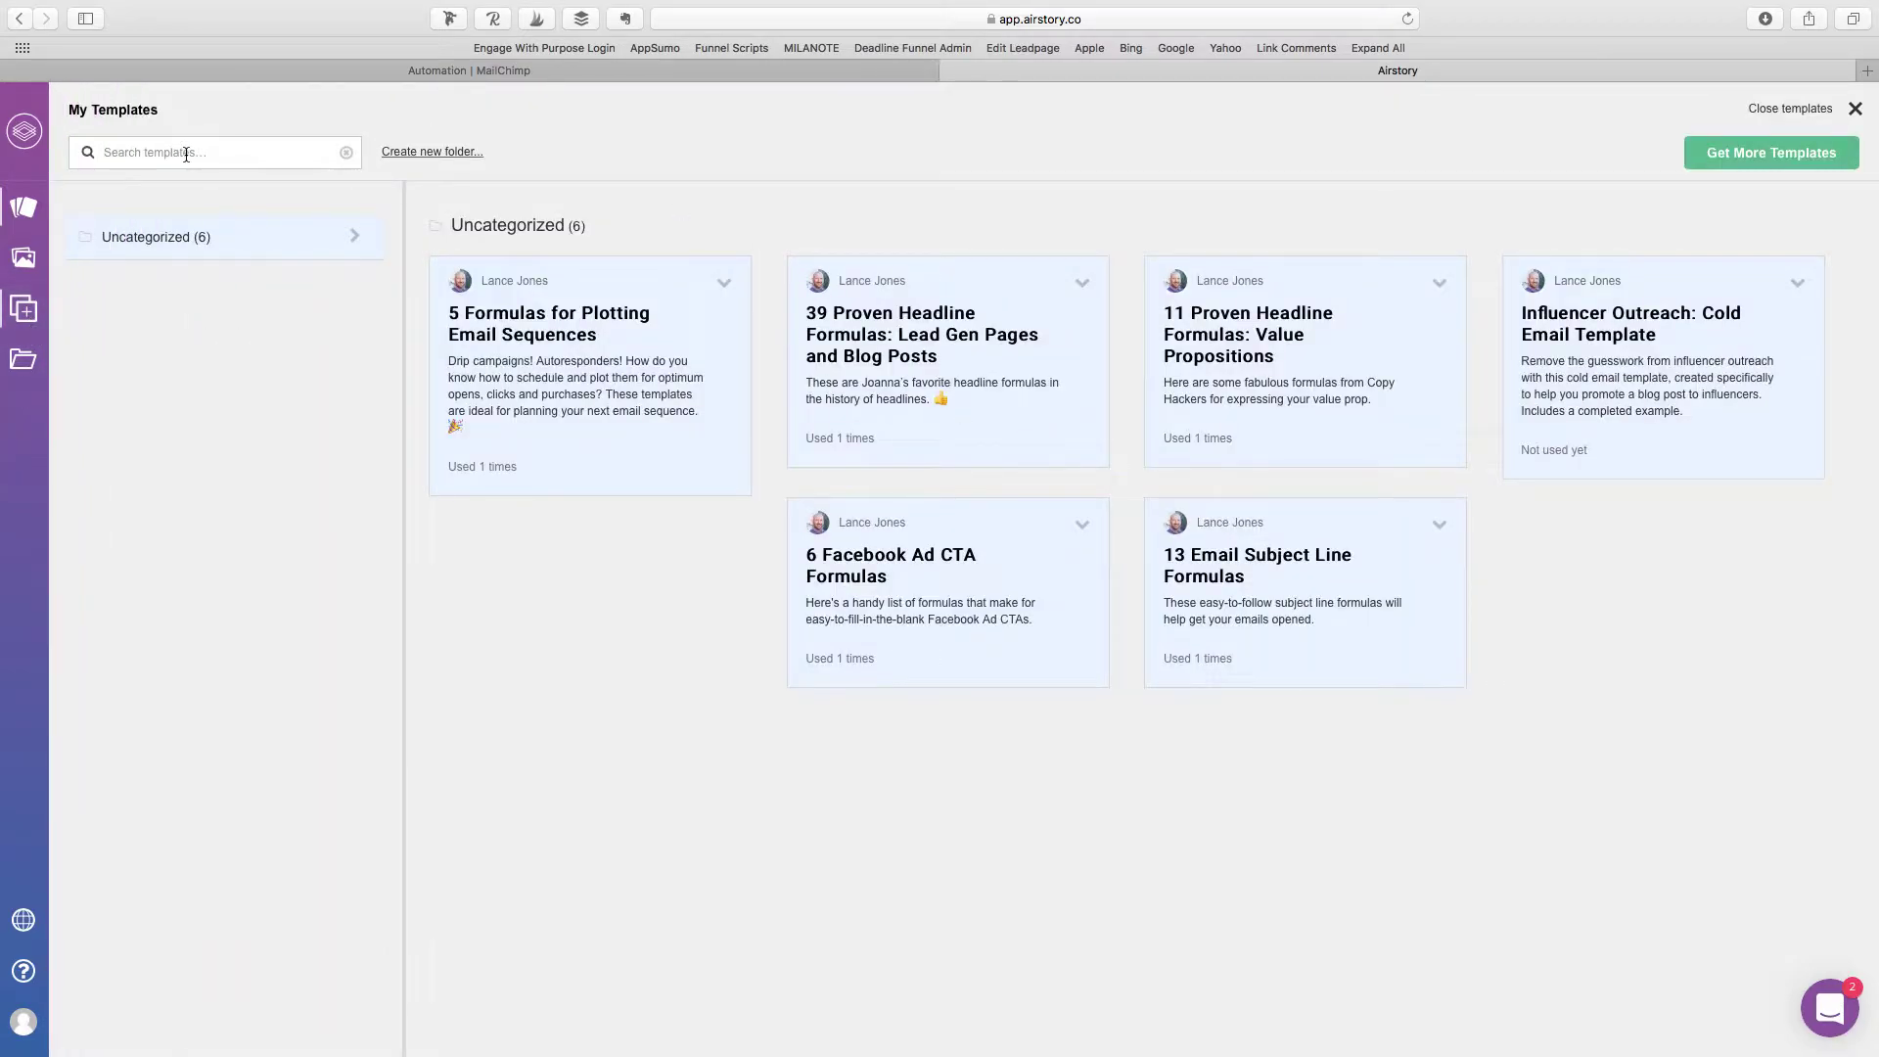
text(email)
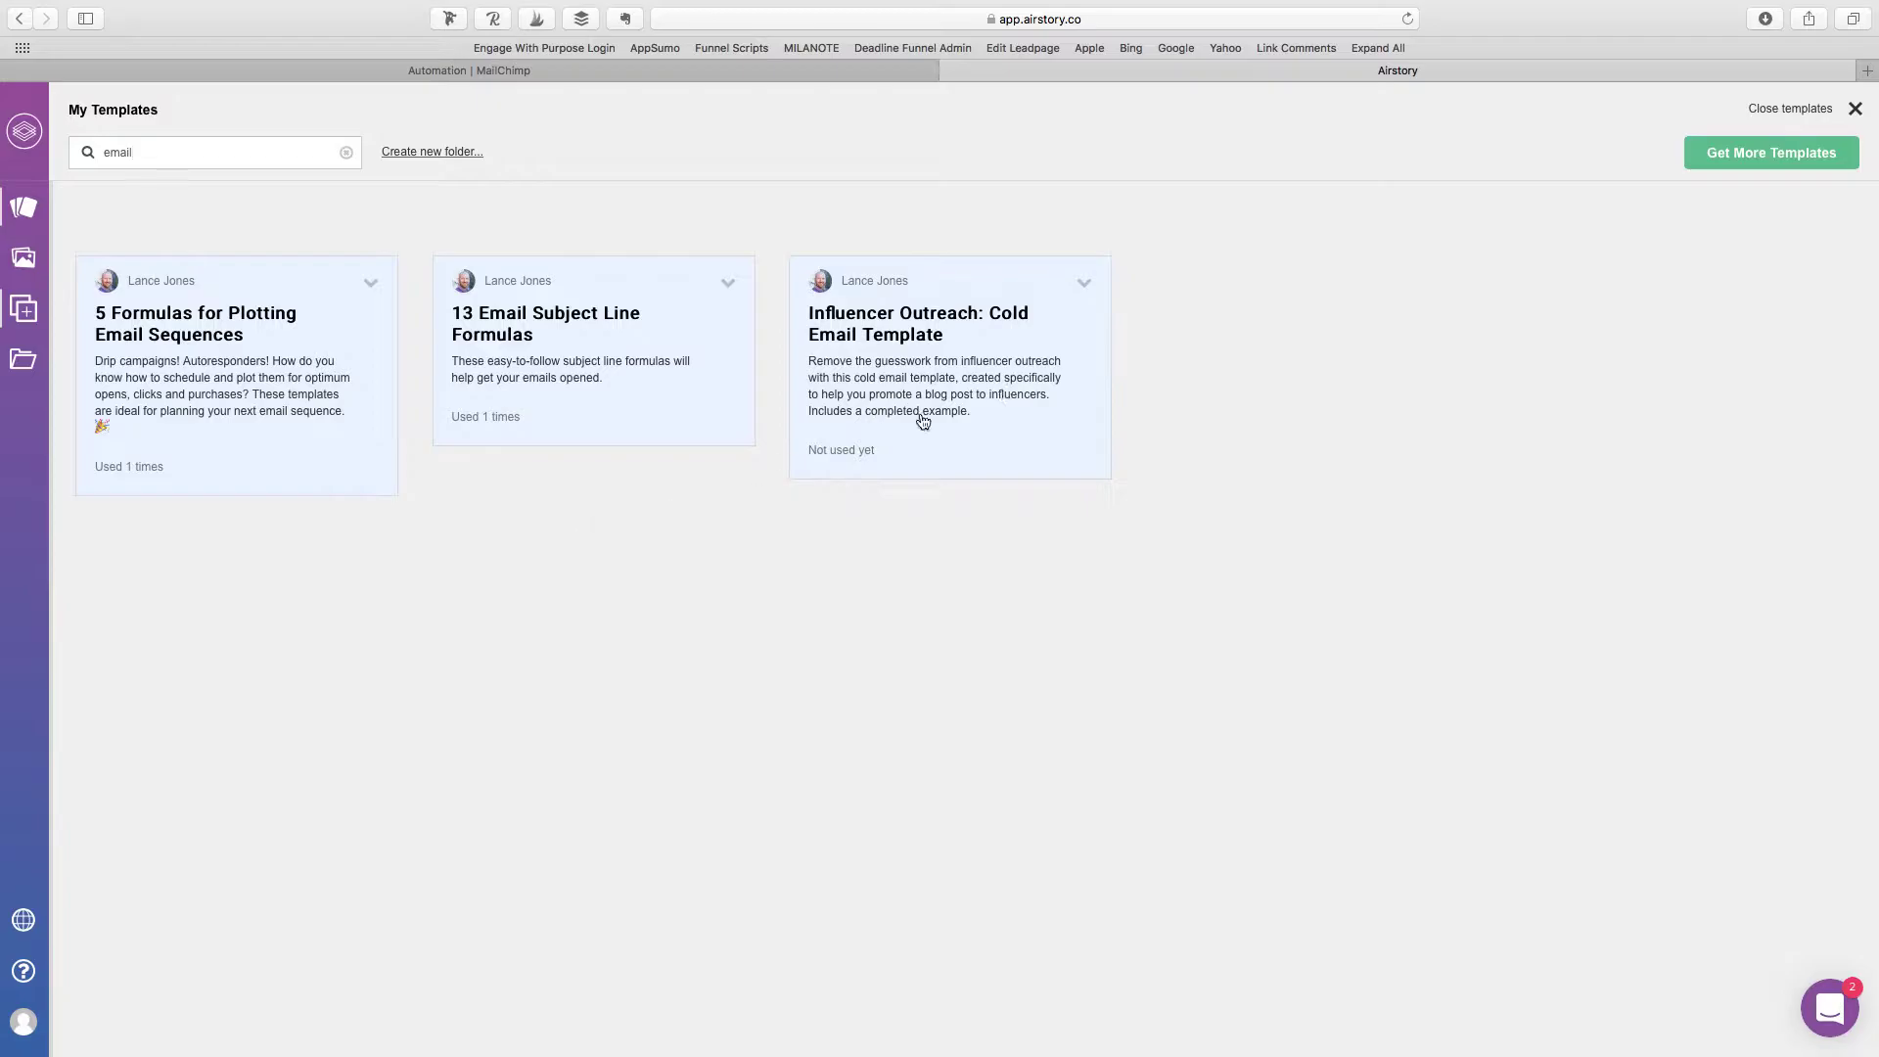
click(987, 378)
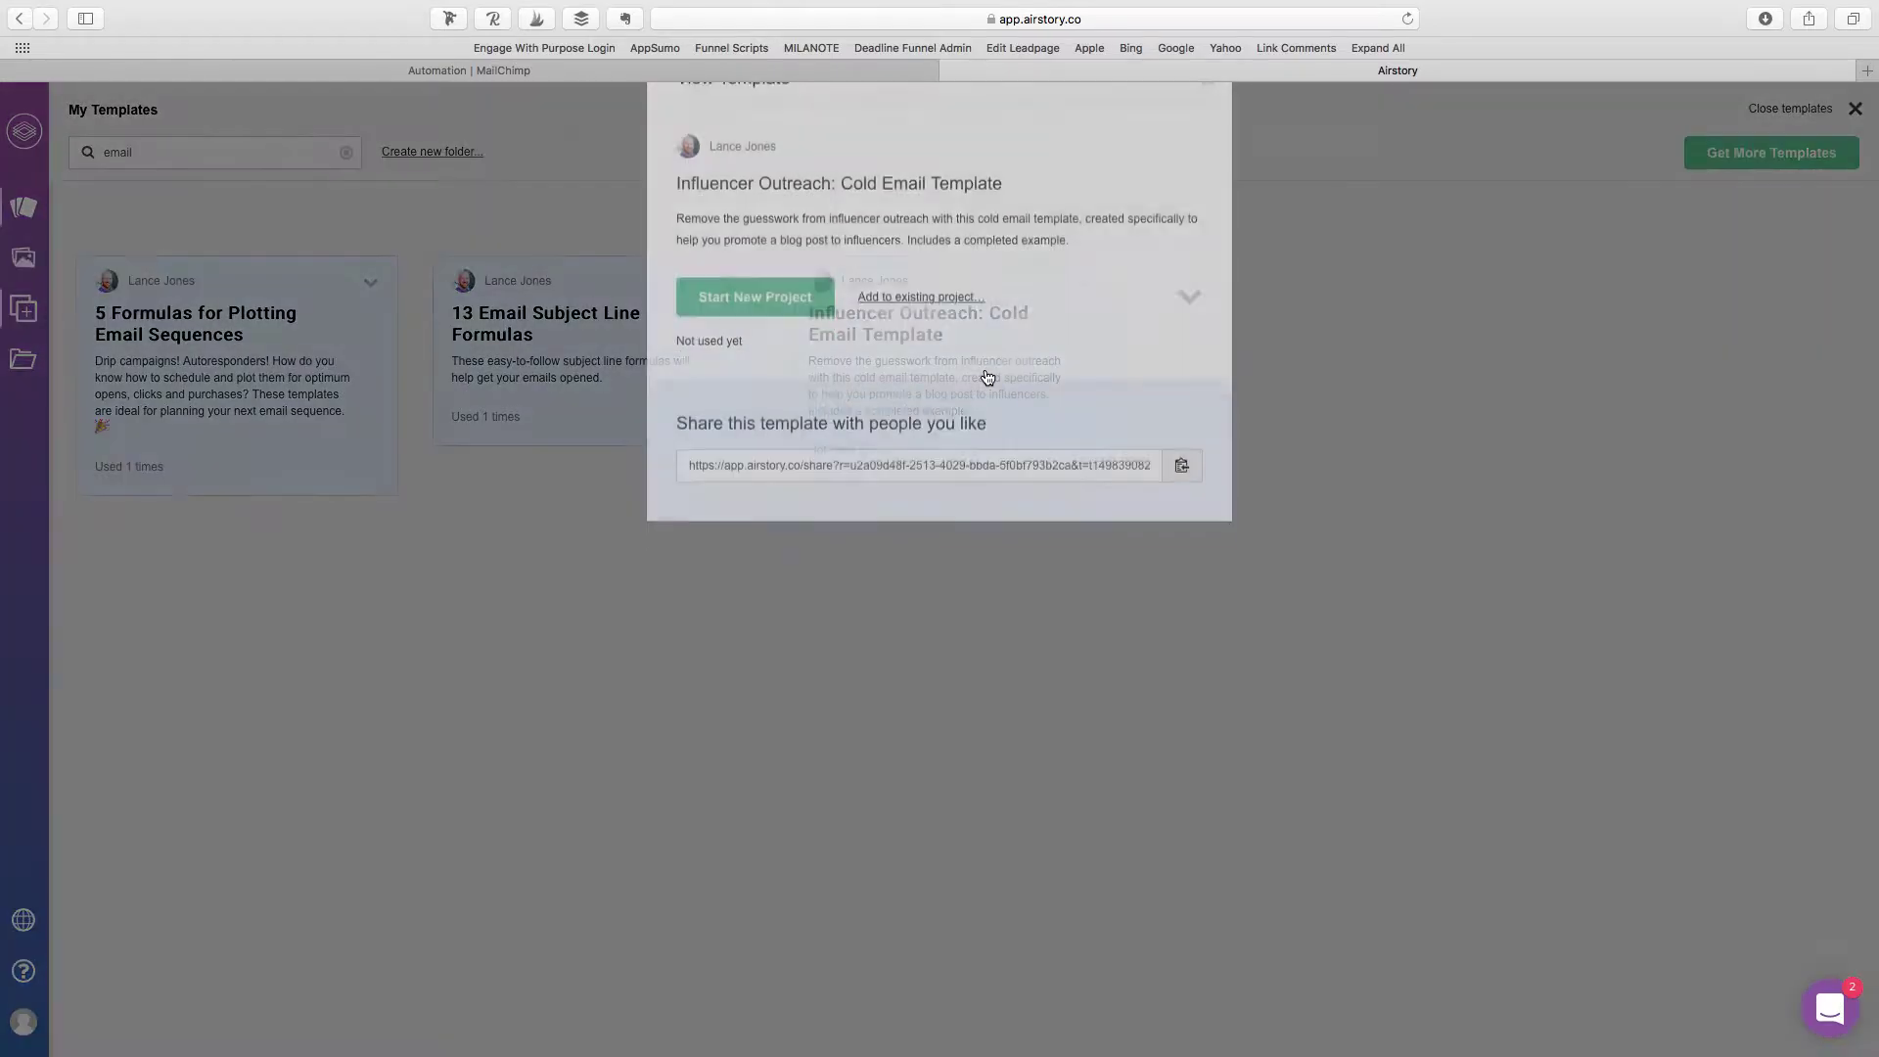
click(922, 360)
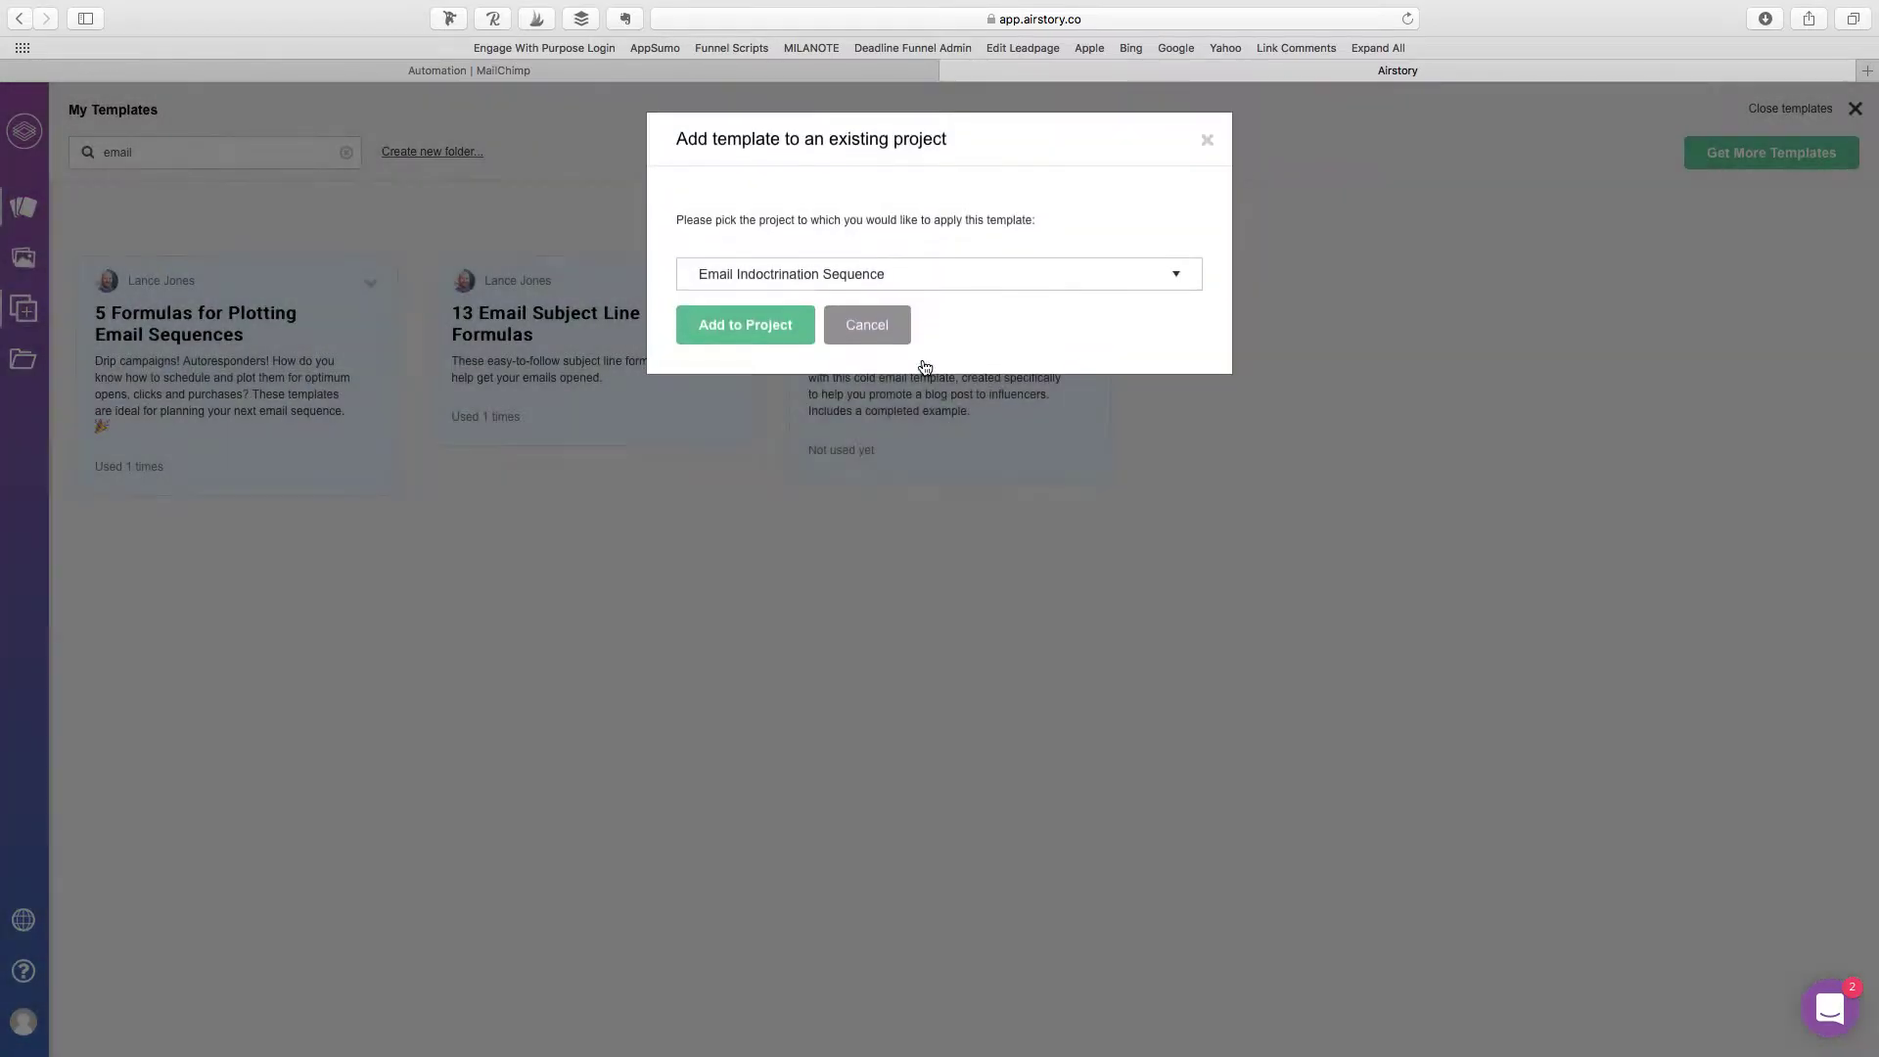
click(759, 333)
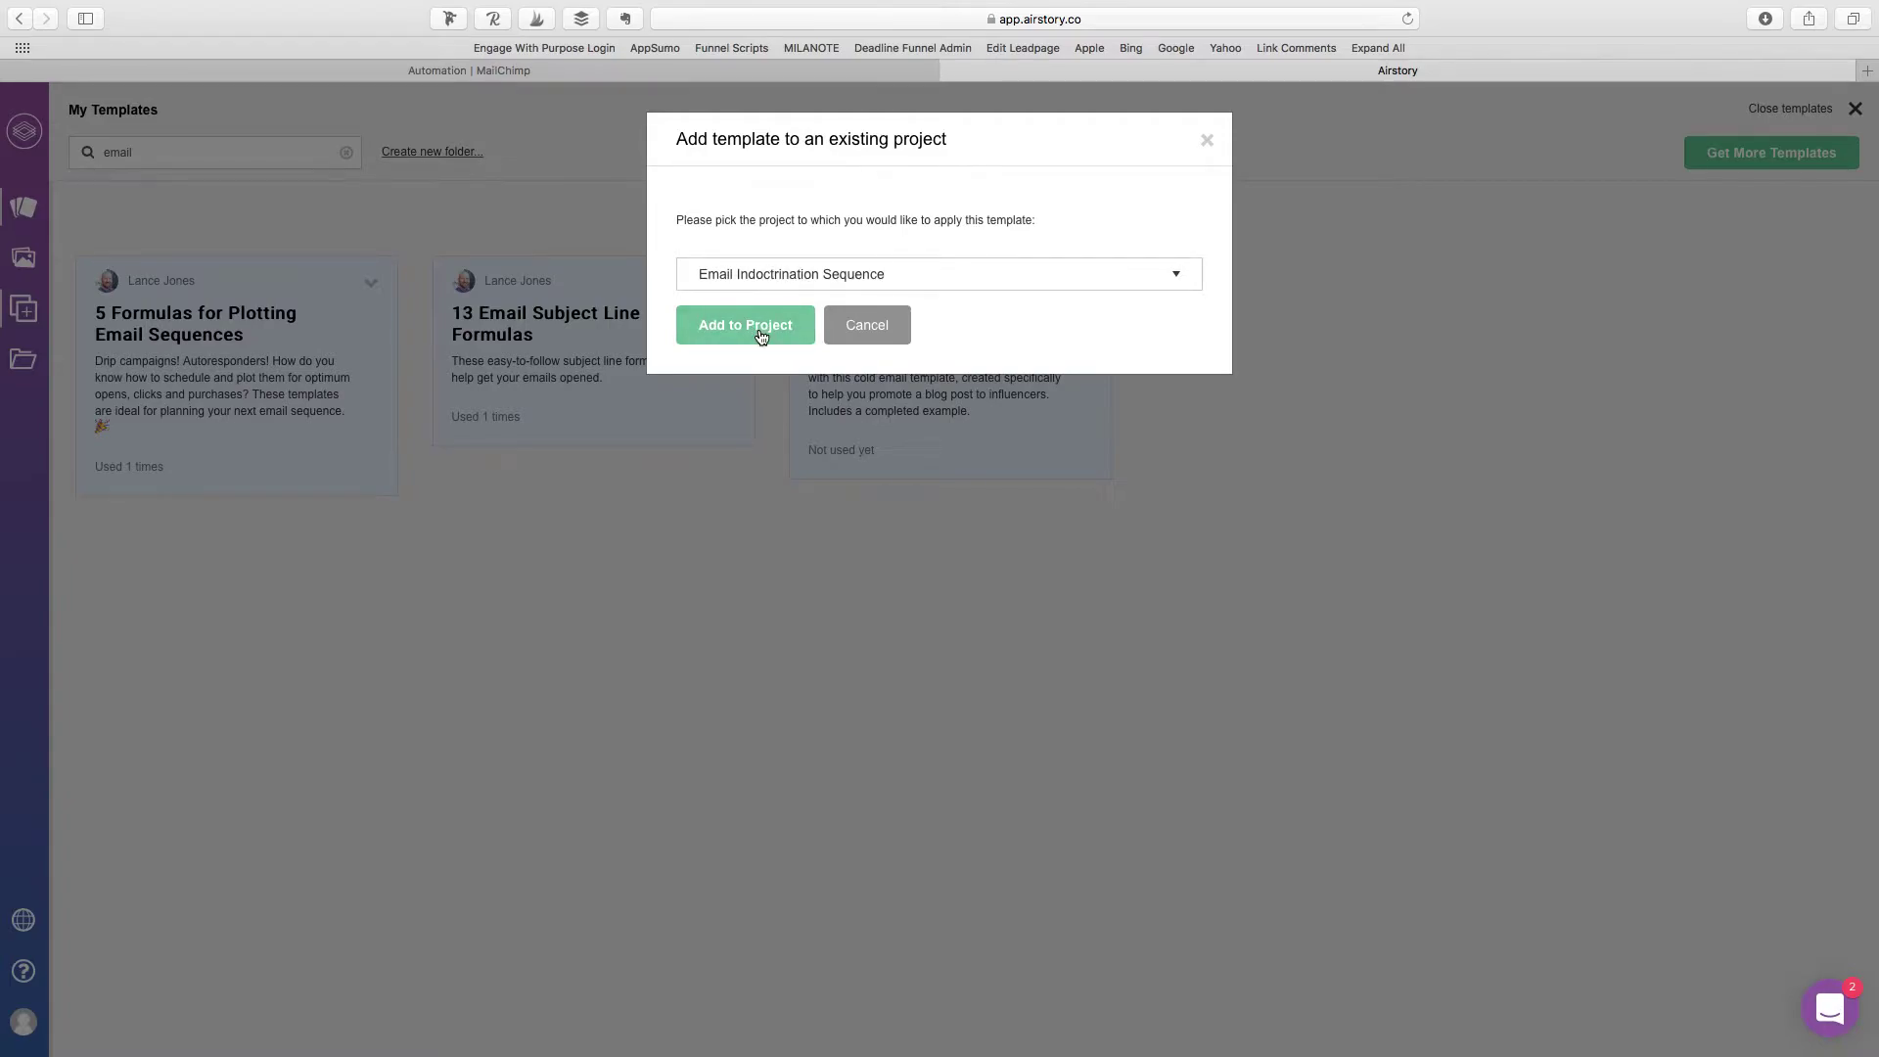
click(759, 335)
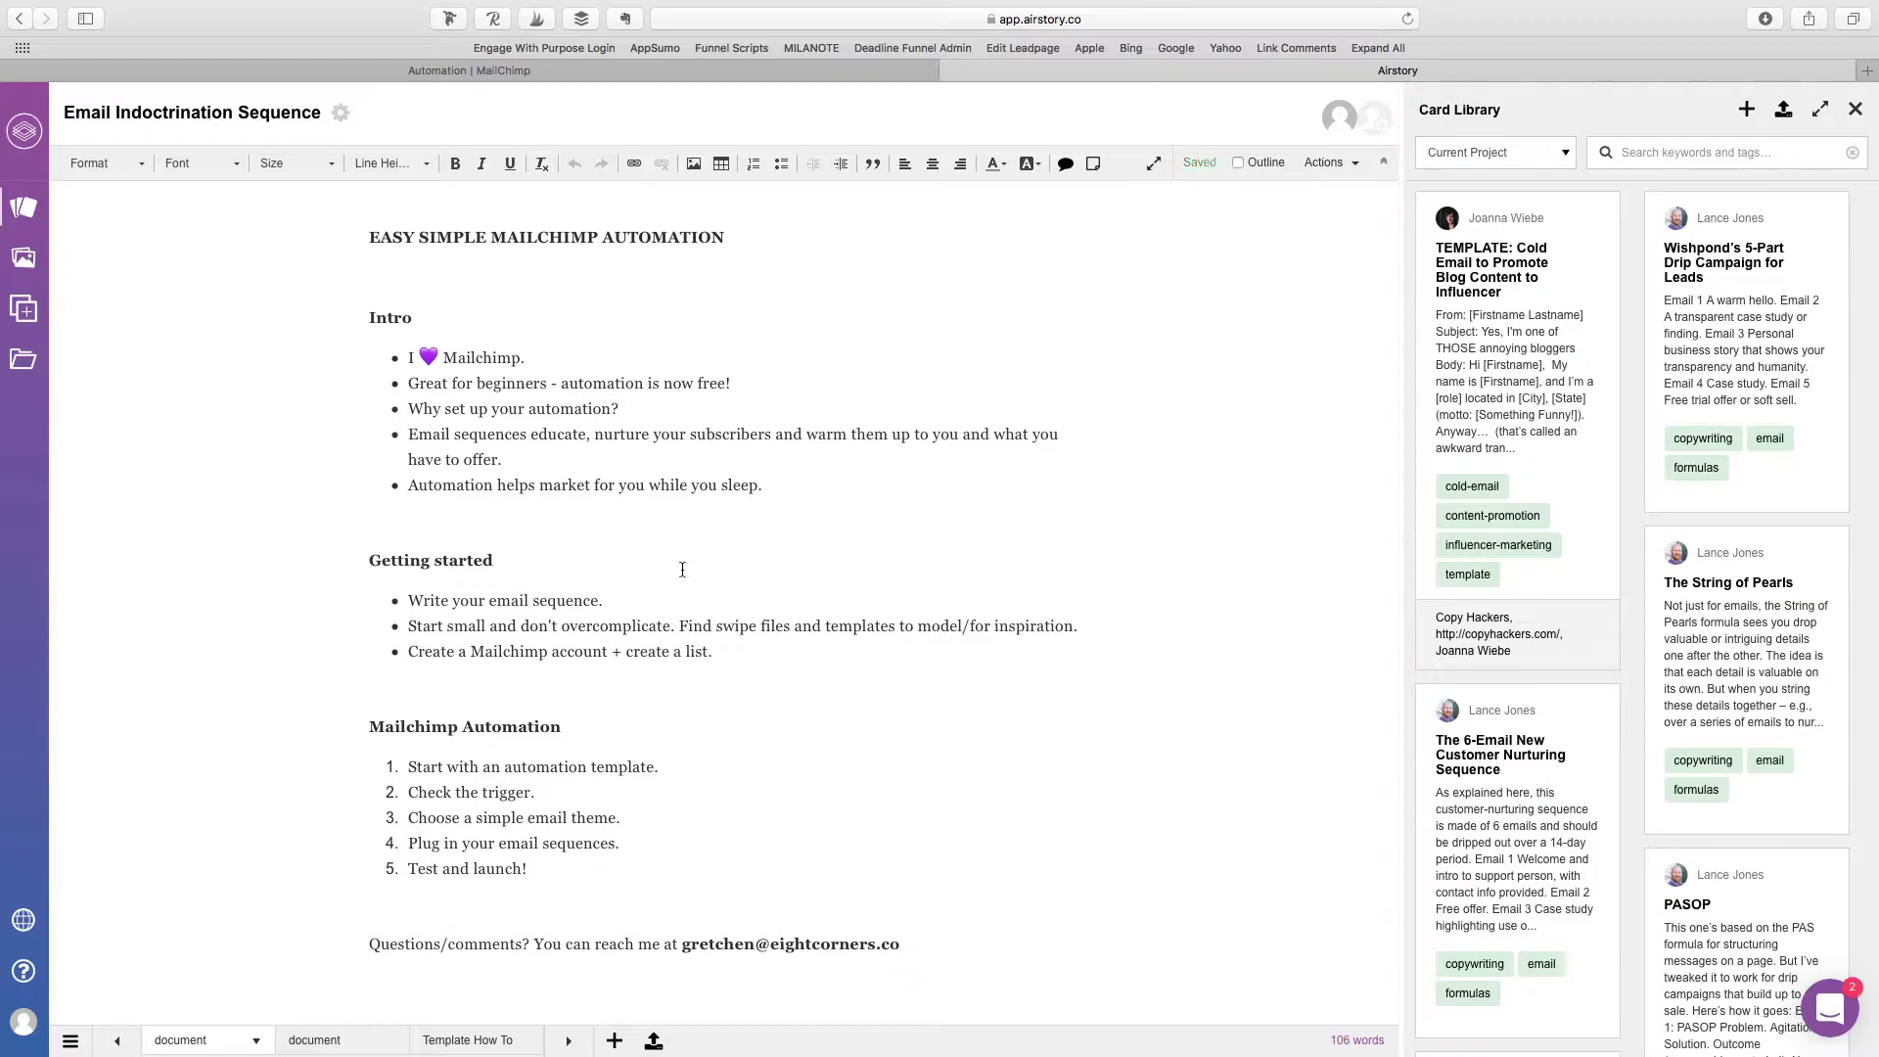
Step: Read through the template's Template How To document
click(495, 1051)
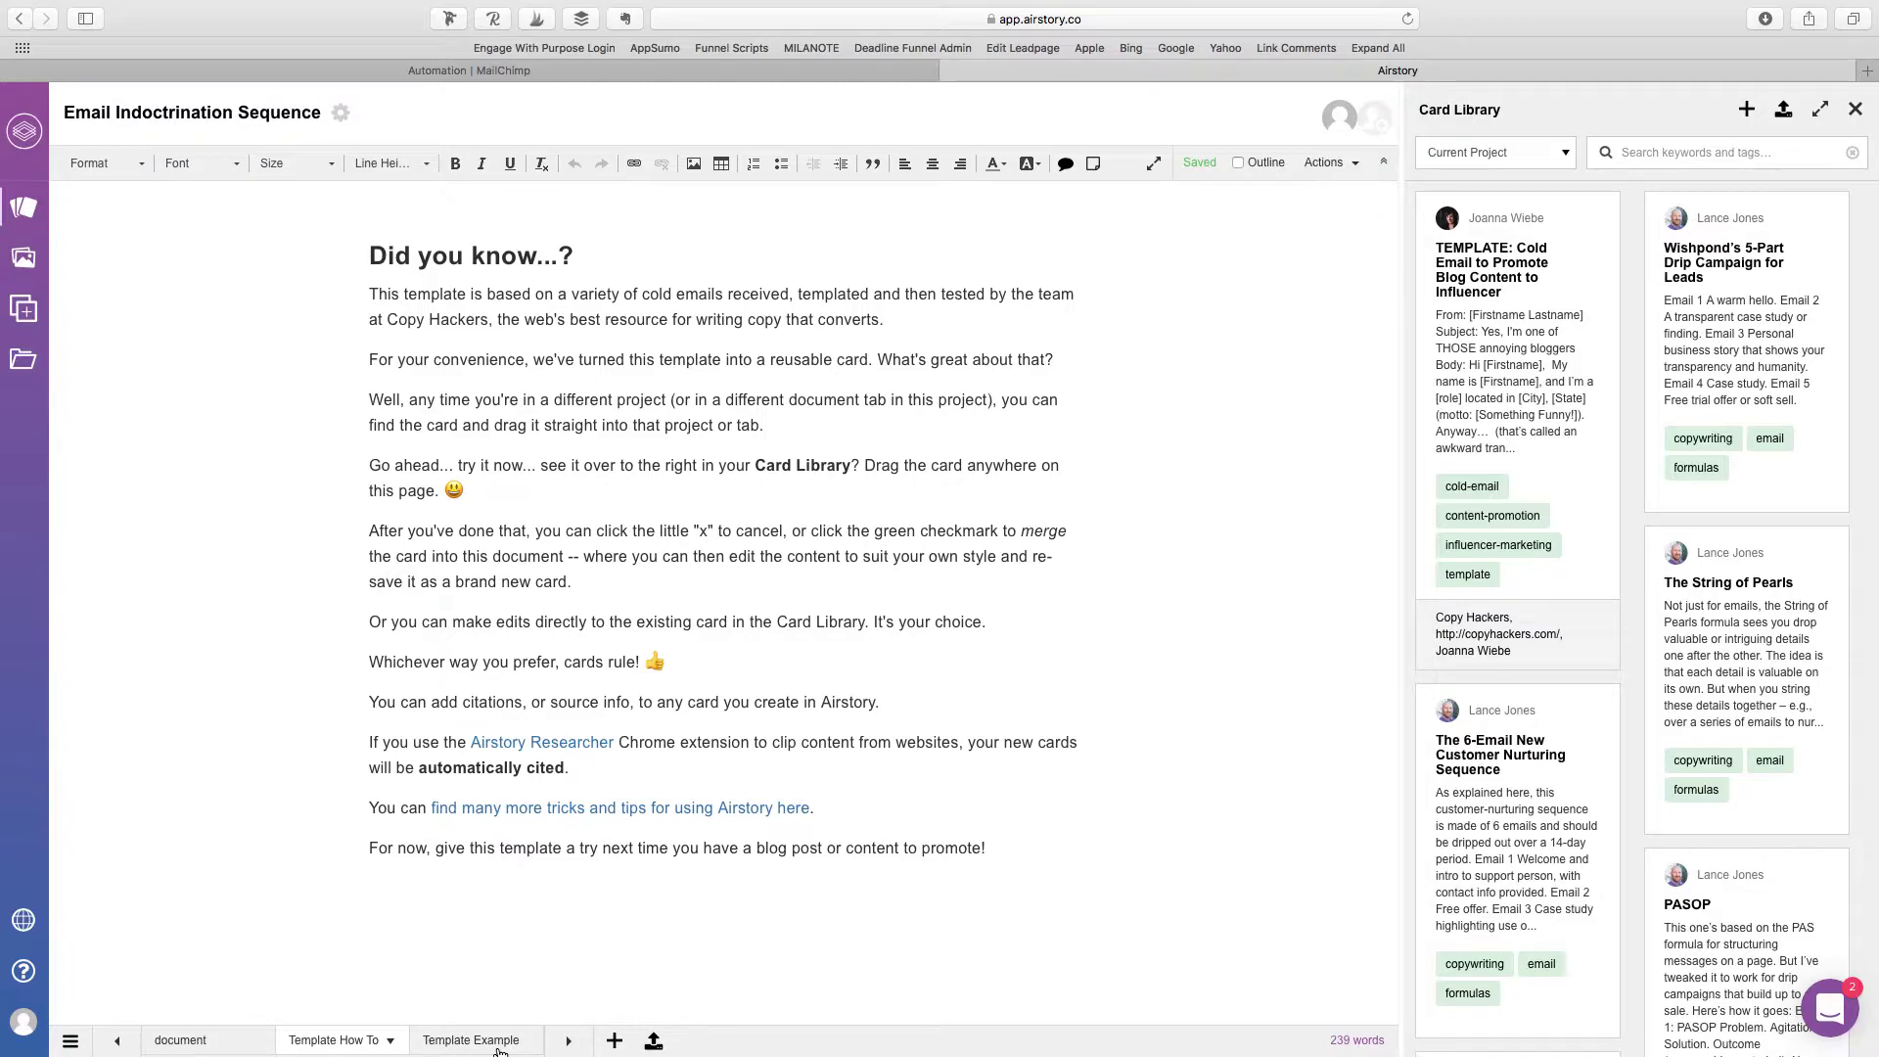
scroll(1763, 808, down, 1)
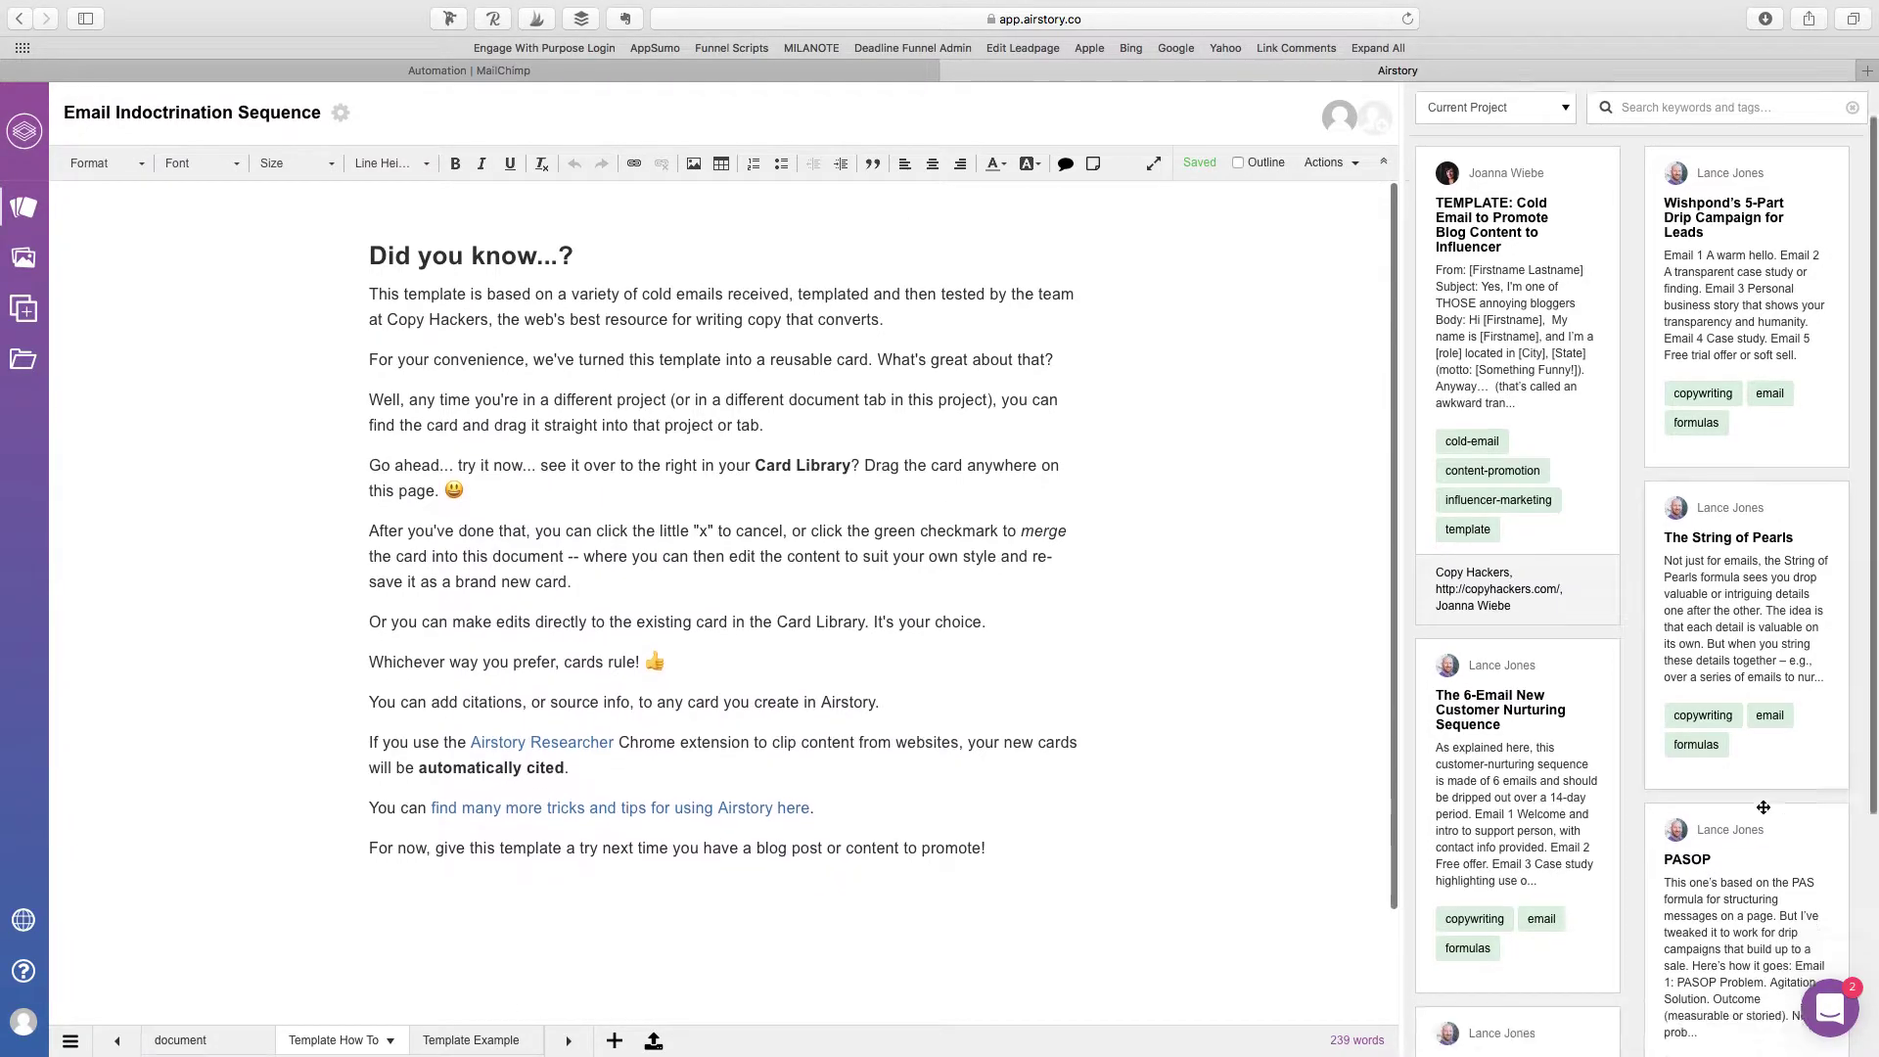
scroll(1762, 808, down, 5)
scroll(1806, 713, up, 8)
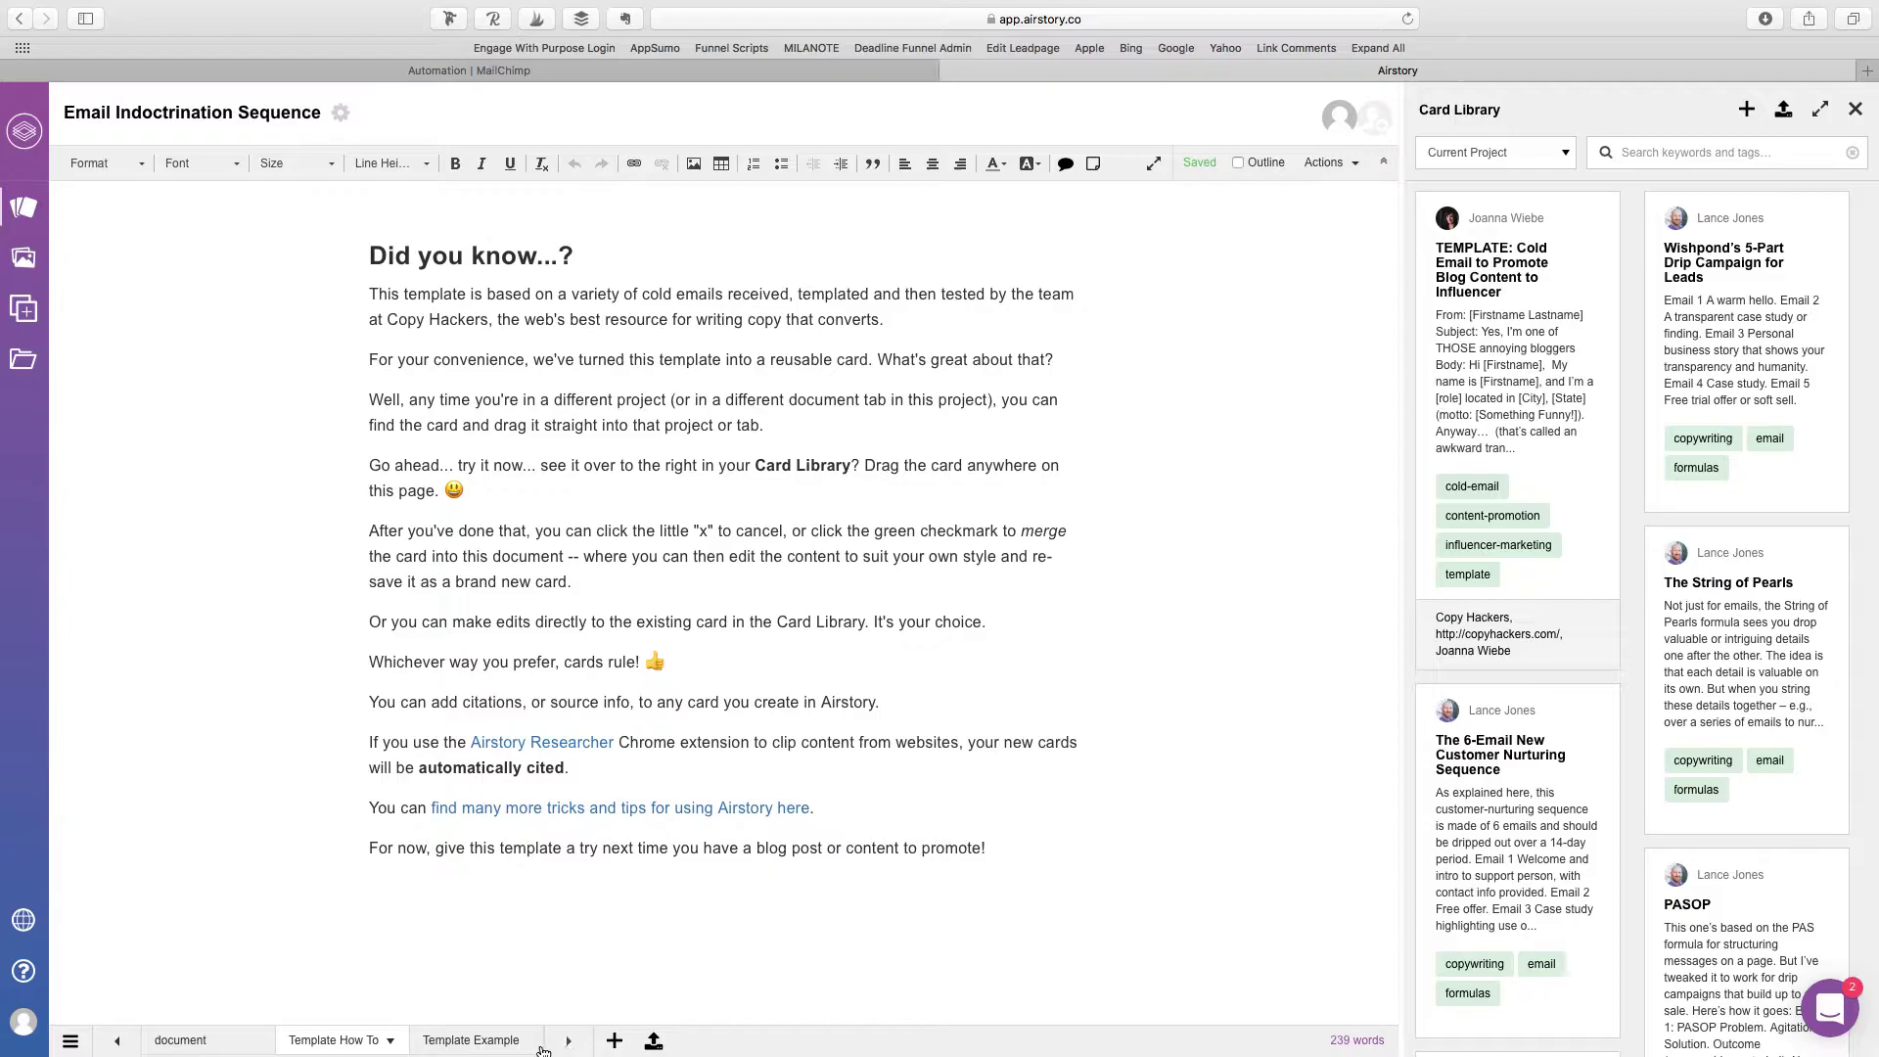
Step: Review the Template Example's cold email to influencer, then bring the earlier document tabs back into view
click(520, 1043)
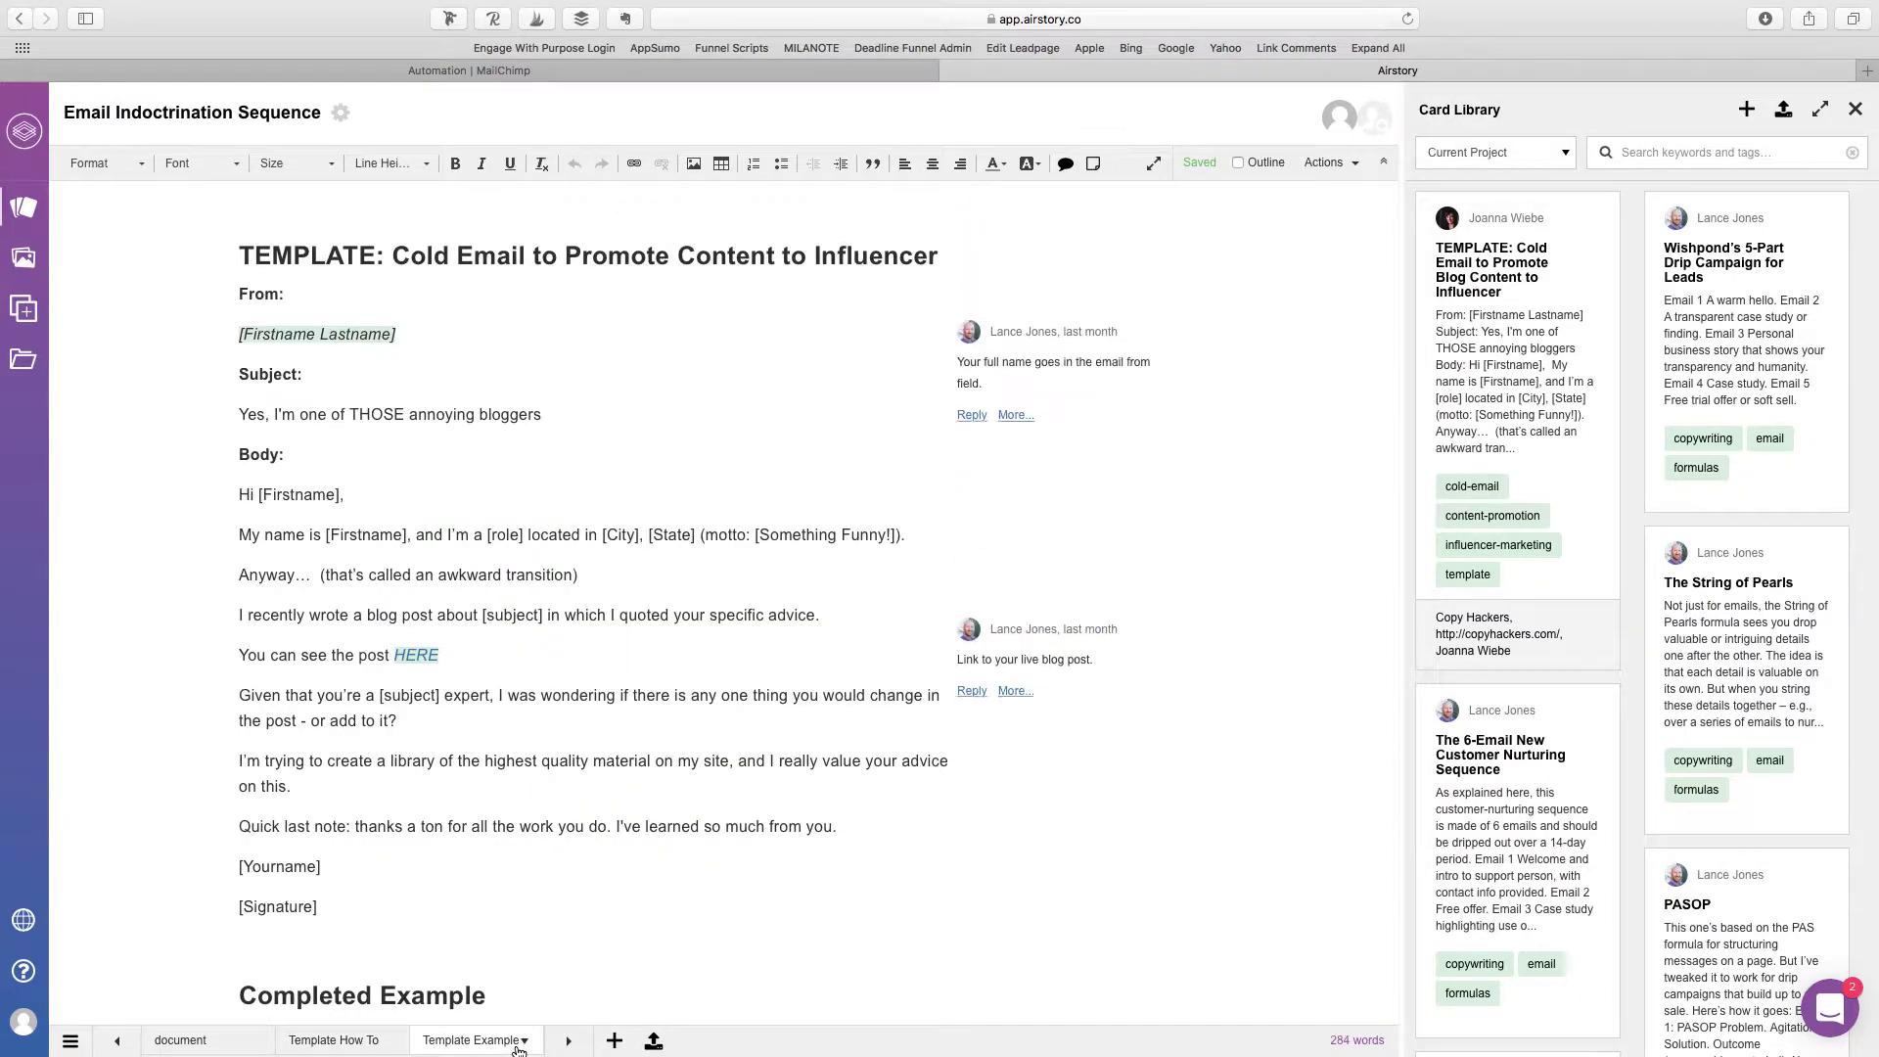
scroll(797, 496, down, 8)
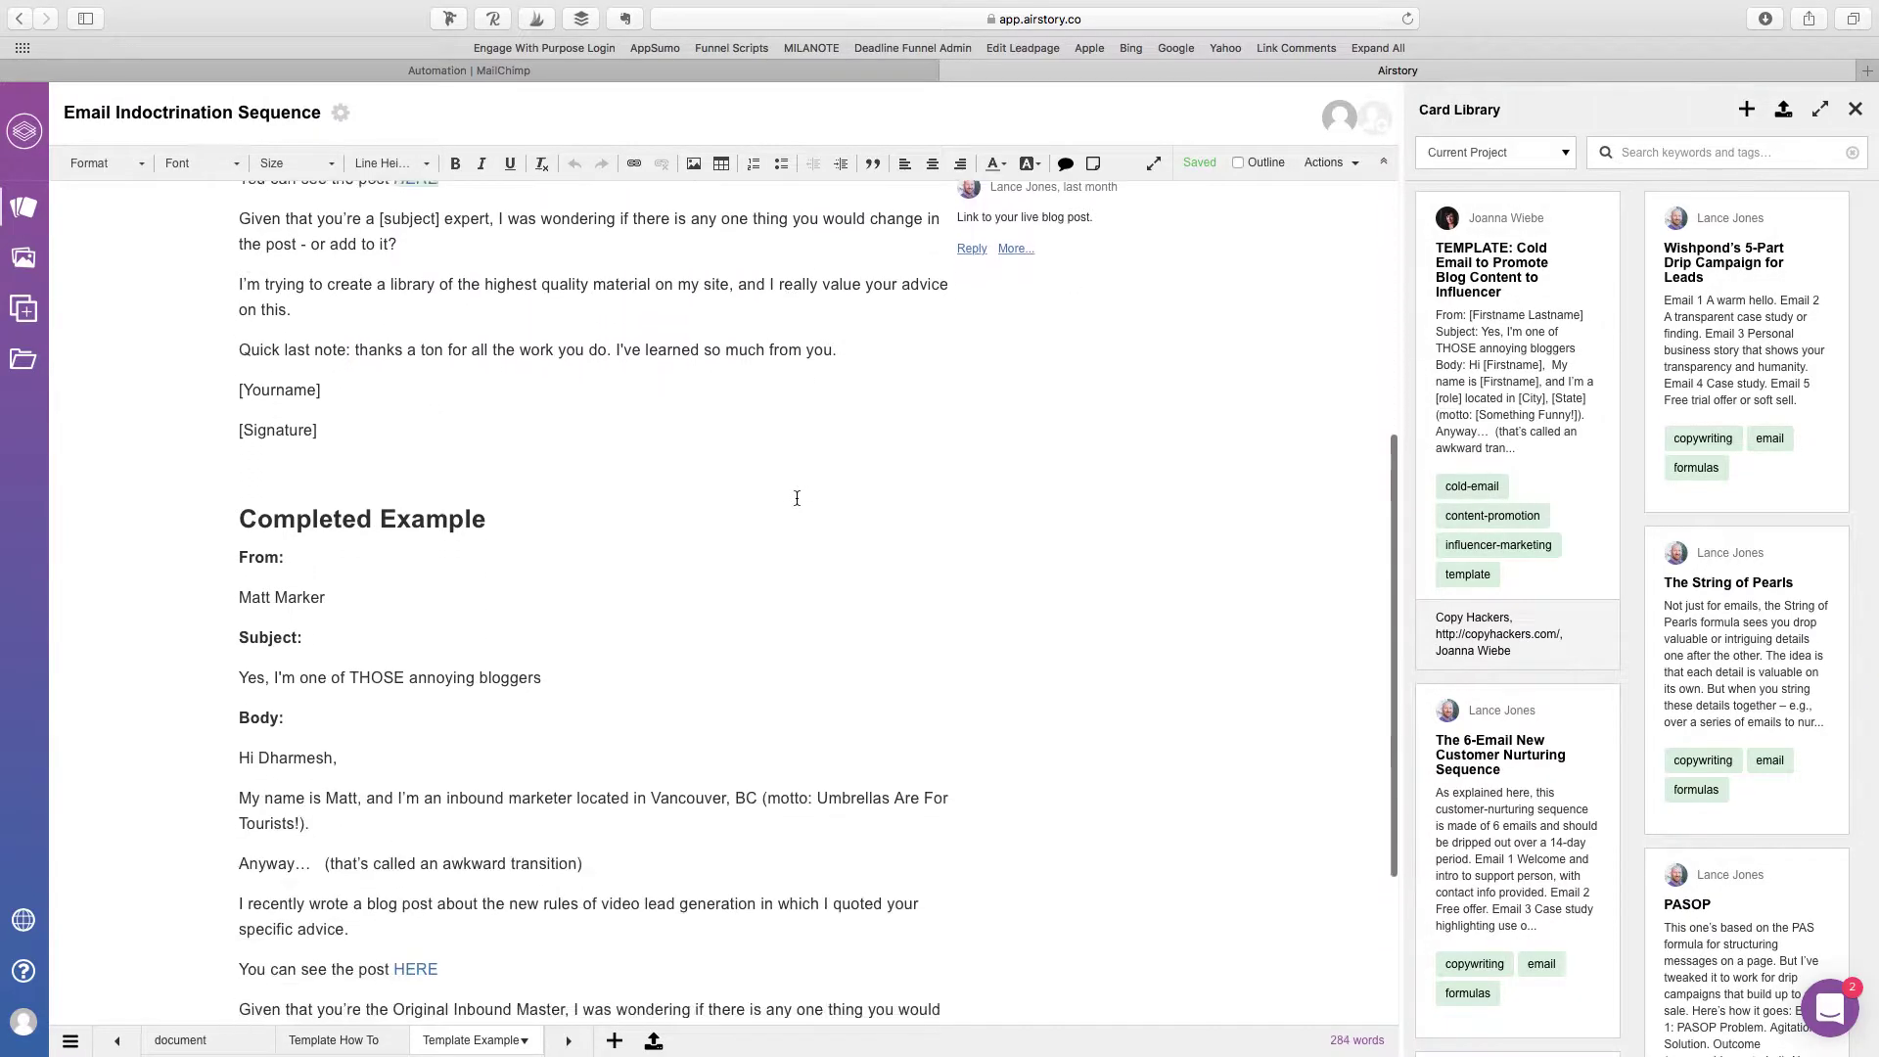
scroll(797, 498, up, 8)
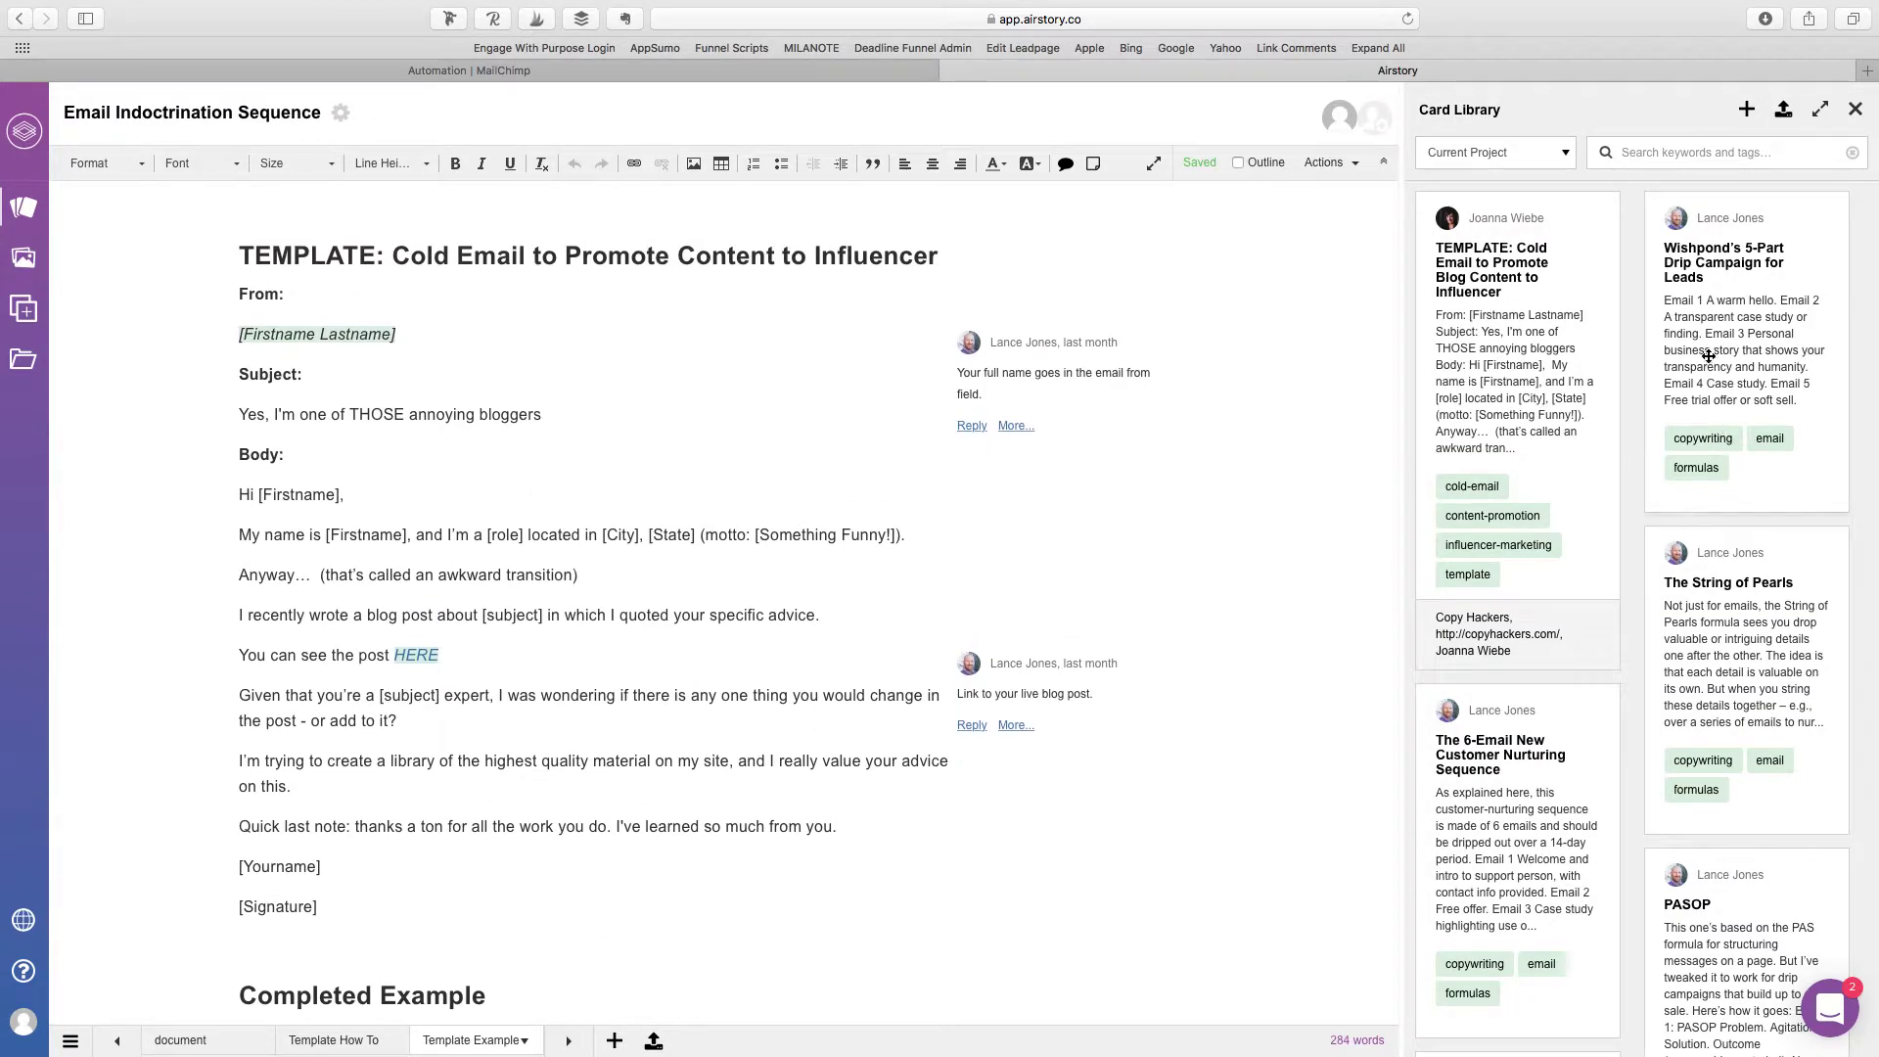
mouse_move(1714, 349)
scroll(410, 575, down, 5)
scroll(410, 575, up, 5)
click(116, 1043)
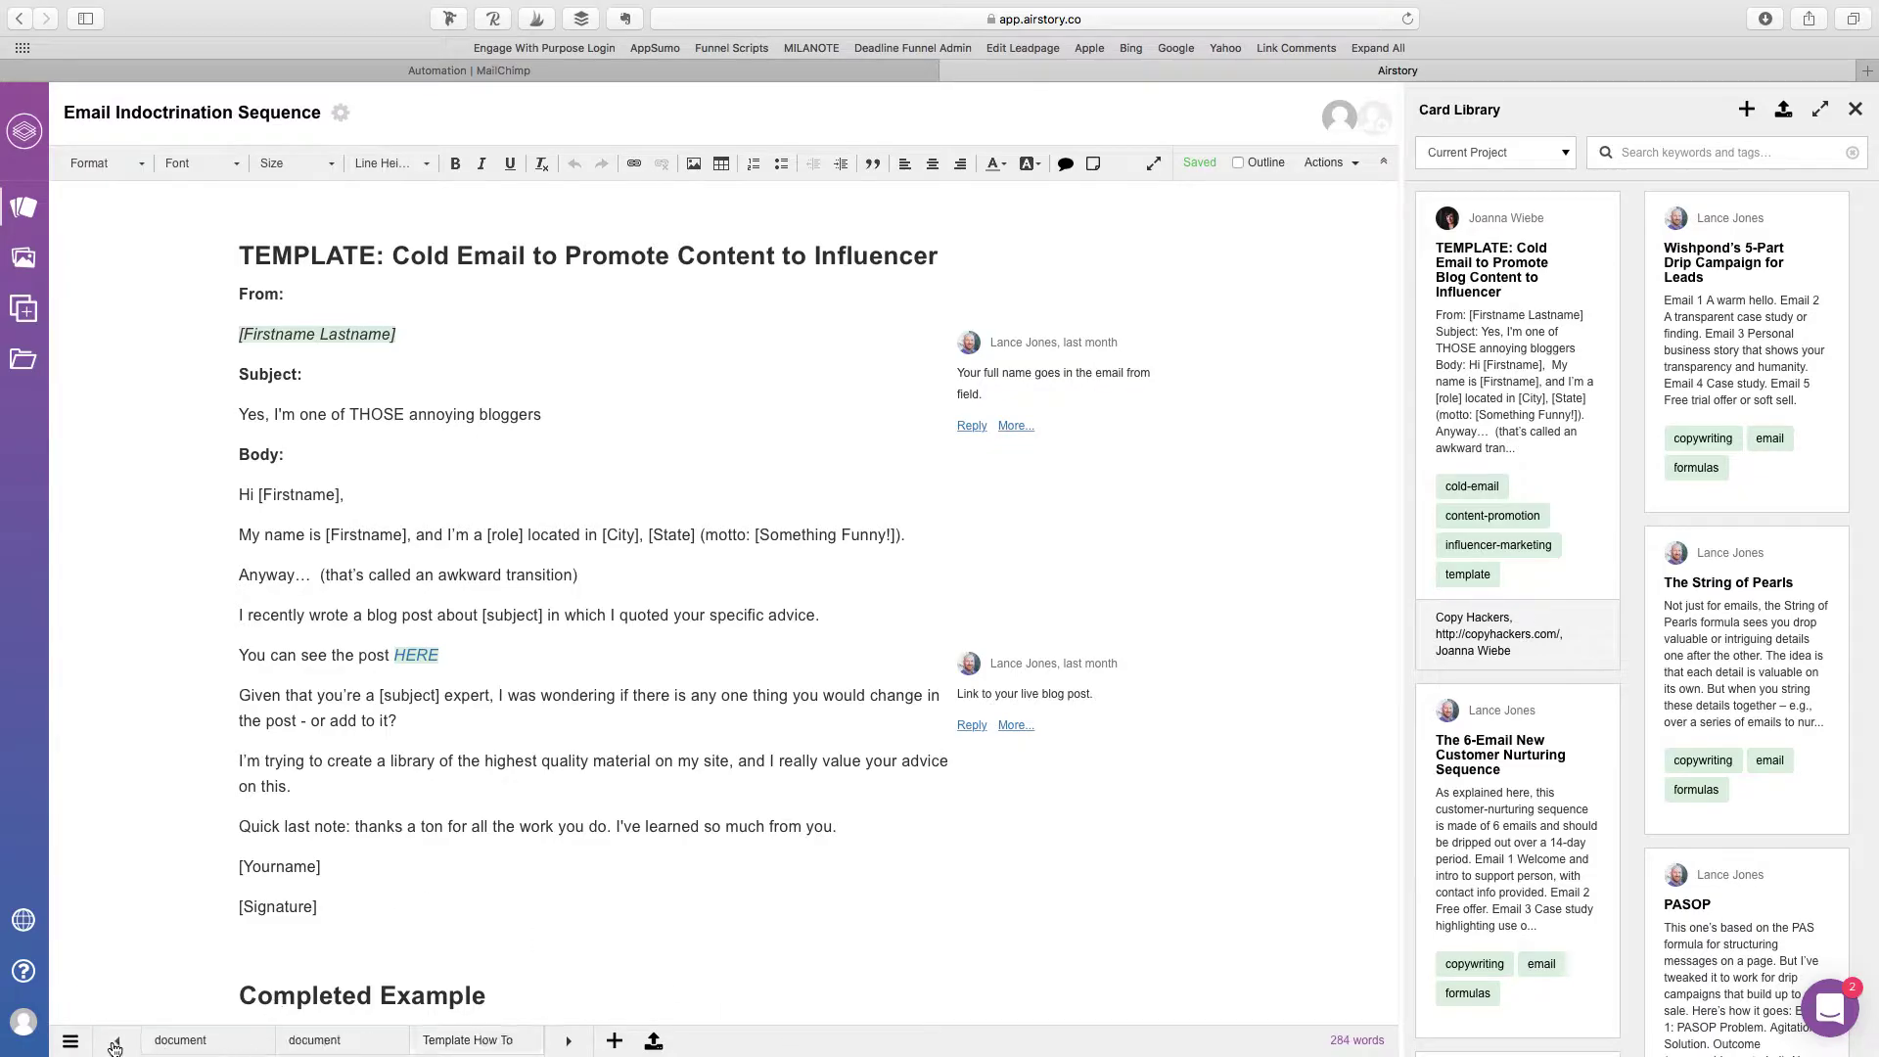
Step: Return to the Easy Simple Mailchimp Automation document and review its Getting started list
click(225, 1050)
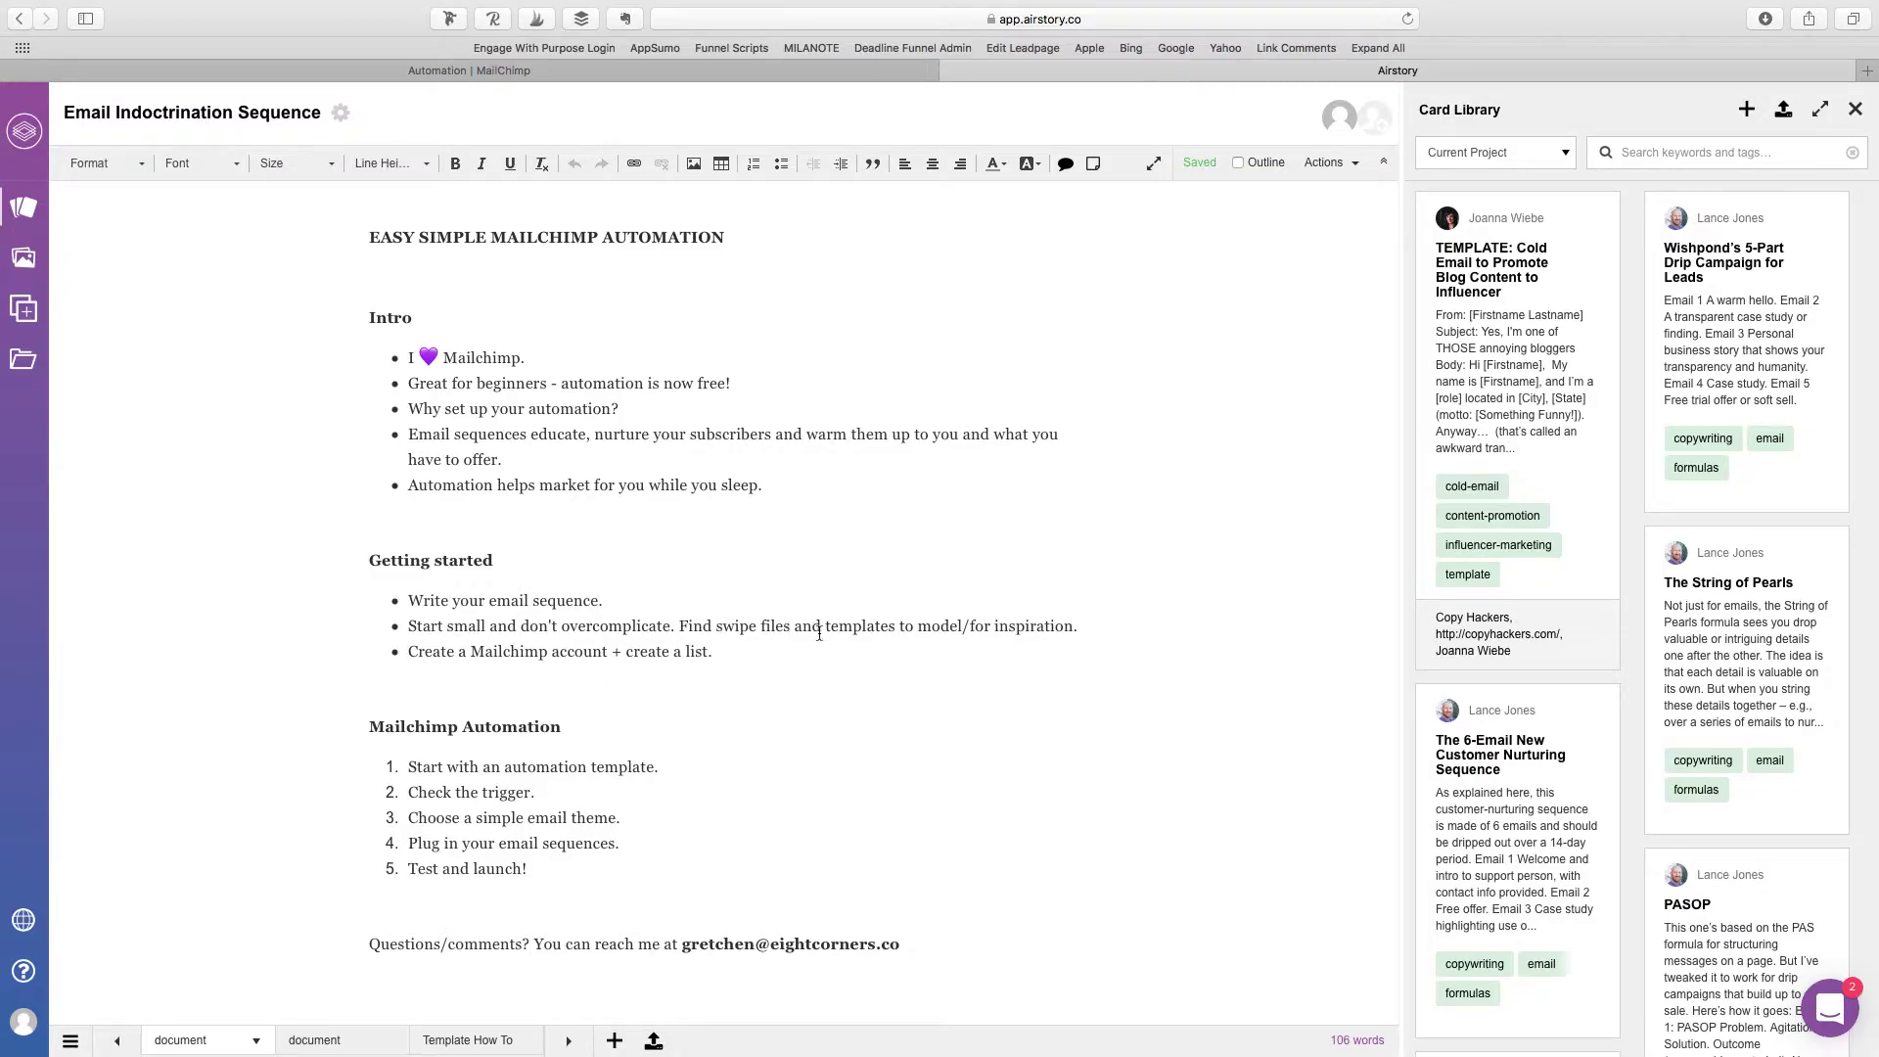
click(820, 631)
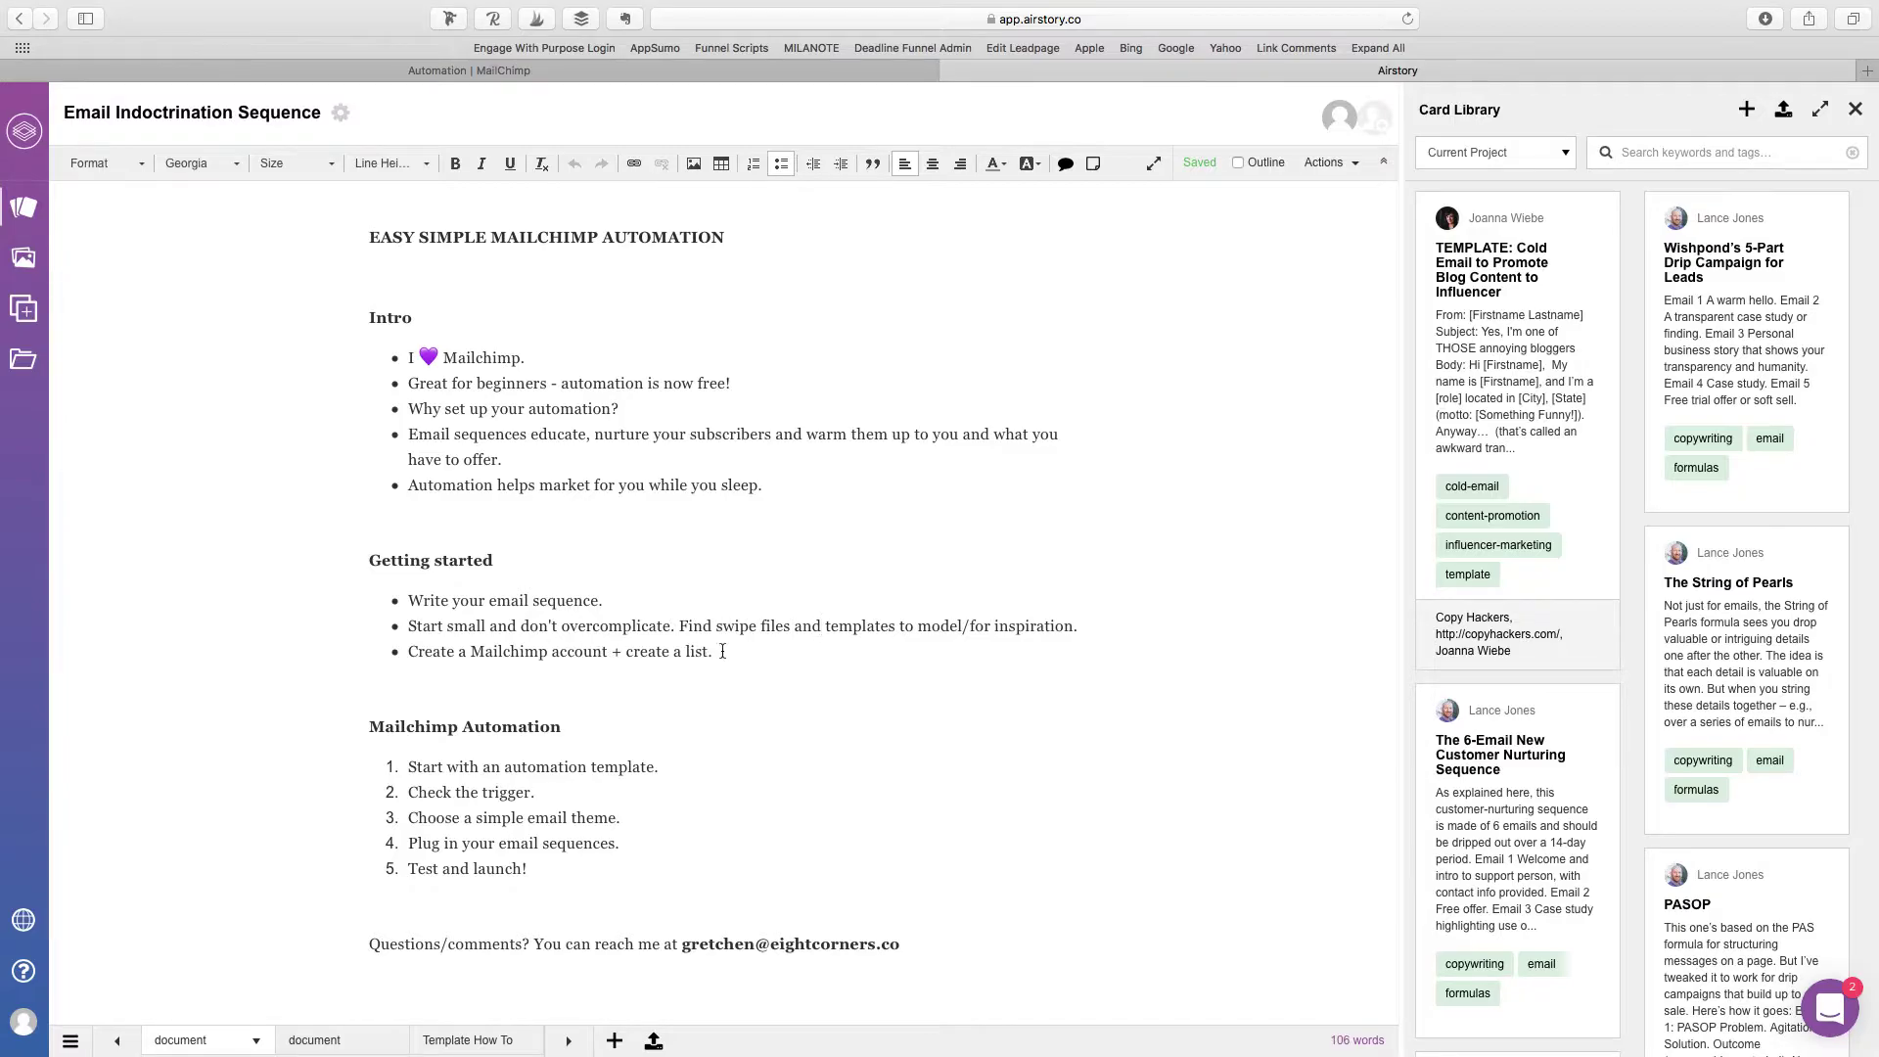
drag(722, 652, 475, 657)
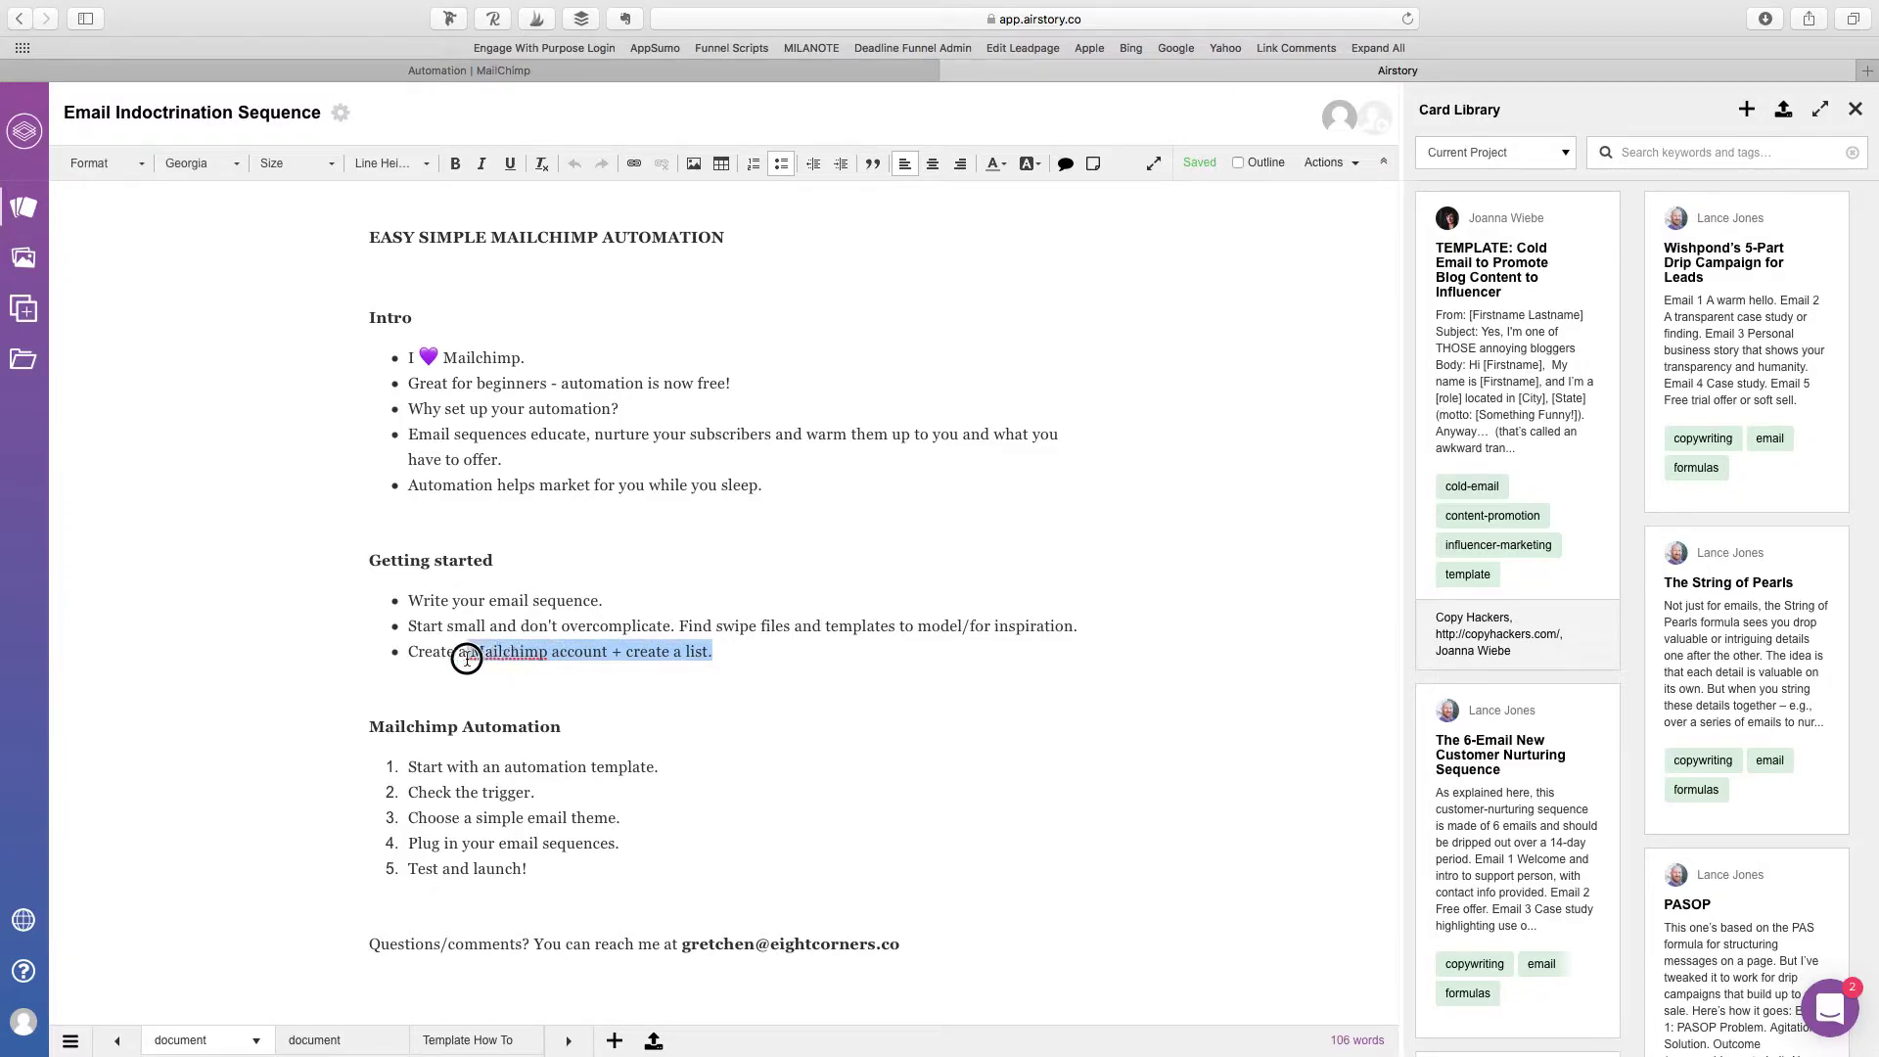
click(564, 655)
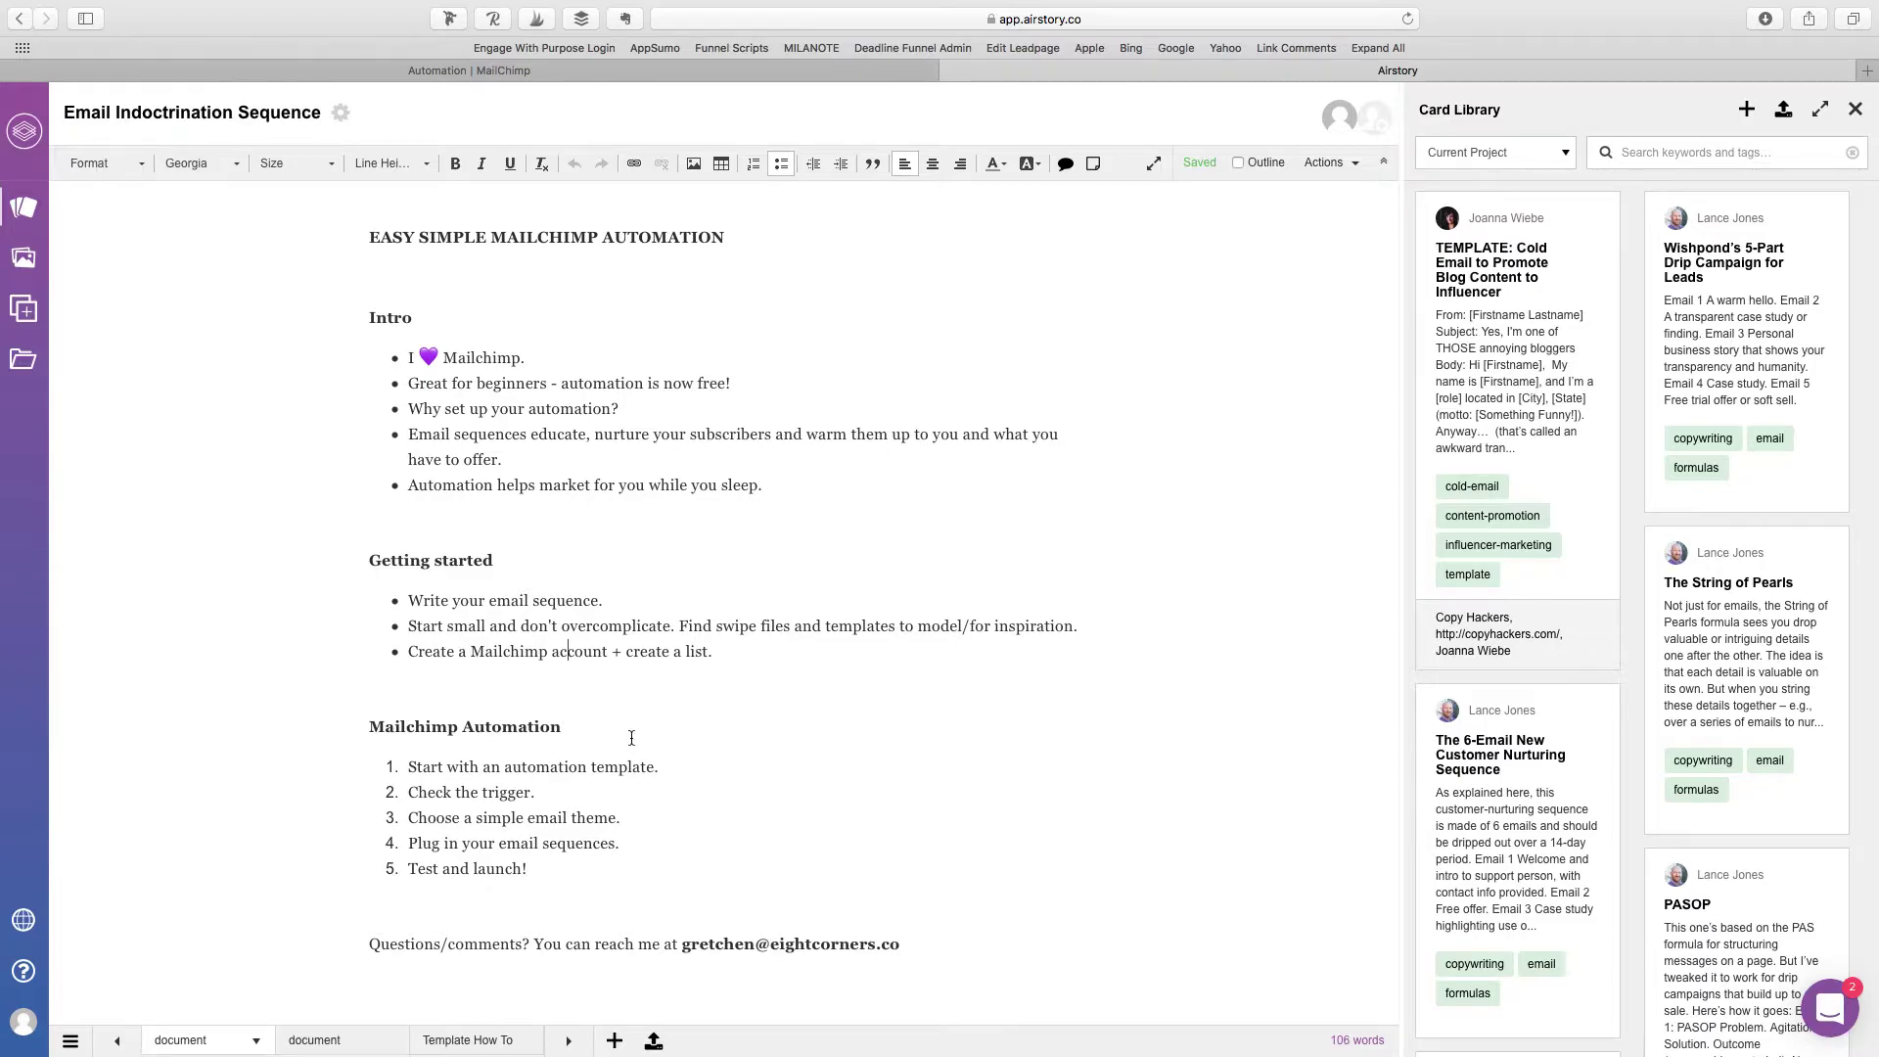
scroll(631, 738, down, 3)
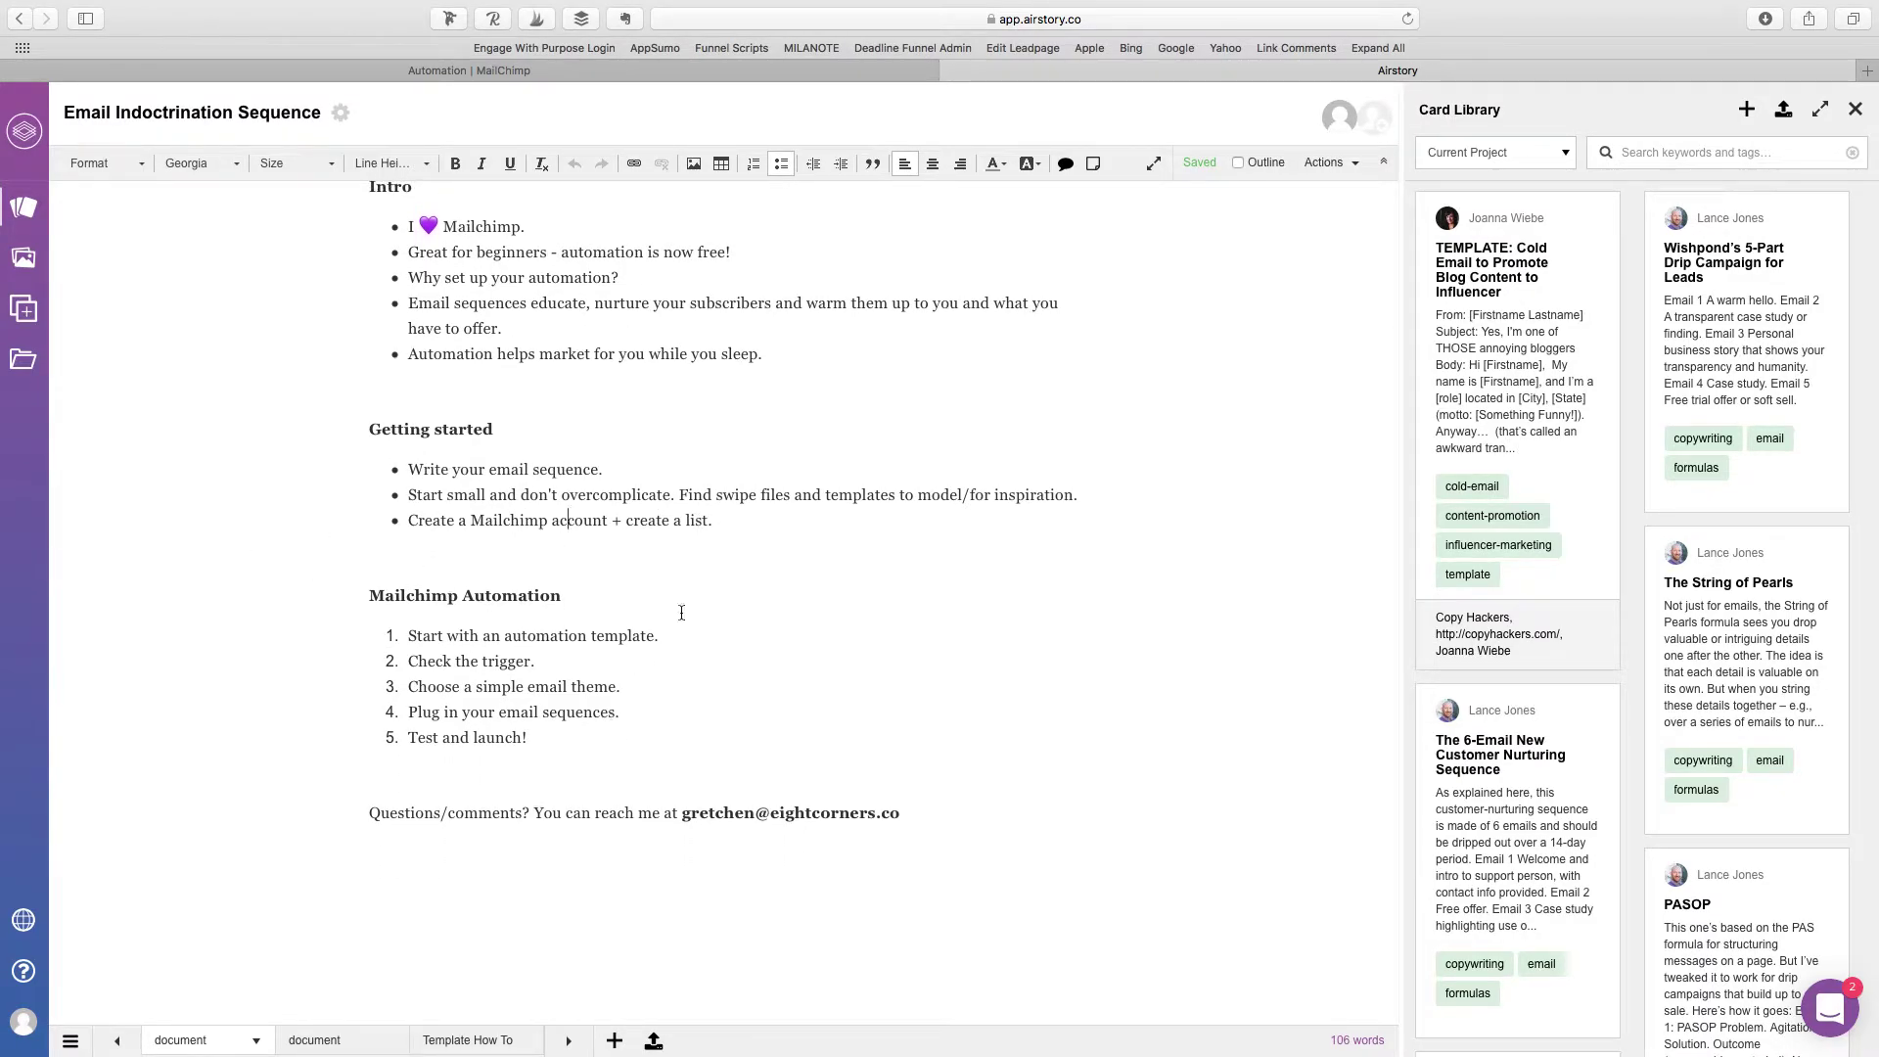
scroll(654, 575, down, 1)
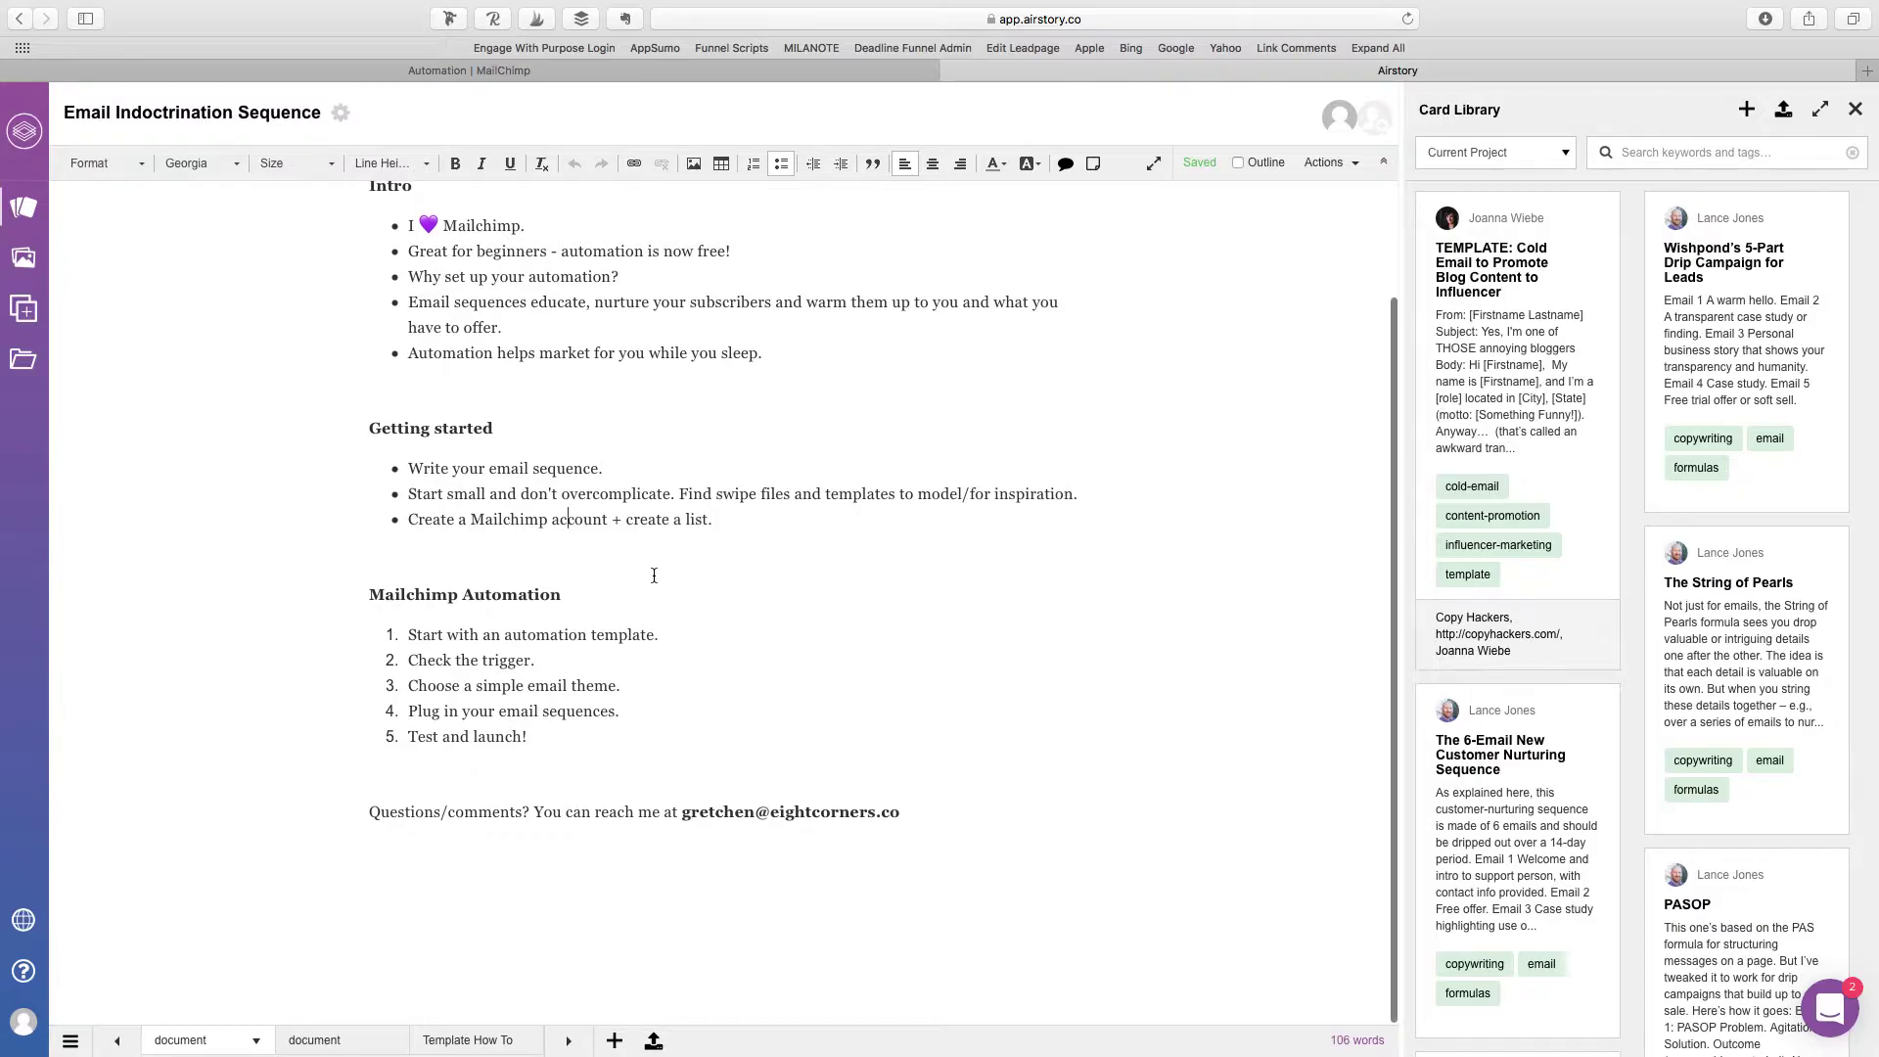
Step: Open MailChimp's full automation catalogue and search it for 'welcome'
click(577, 68)
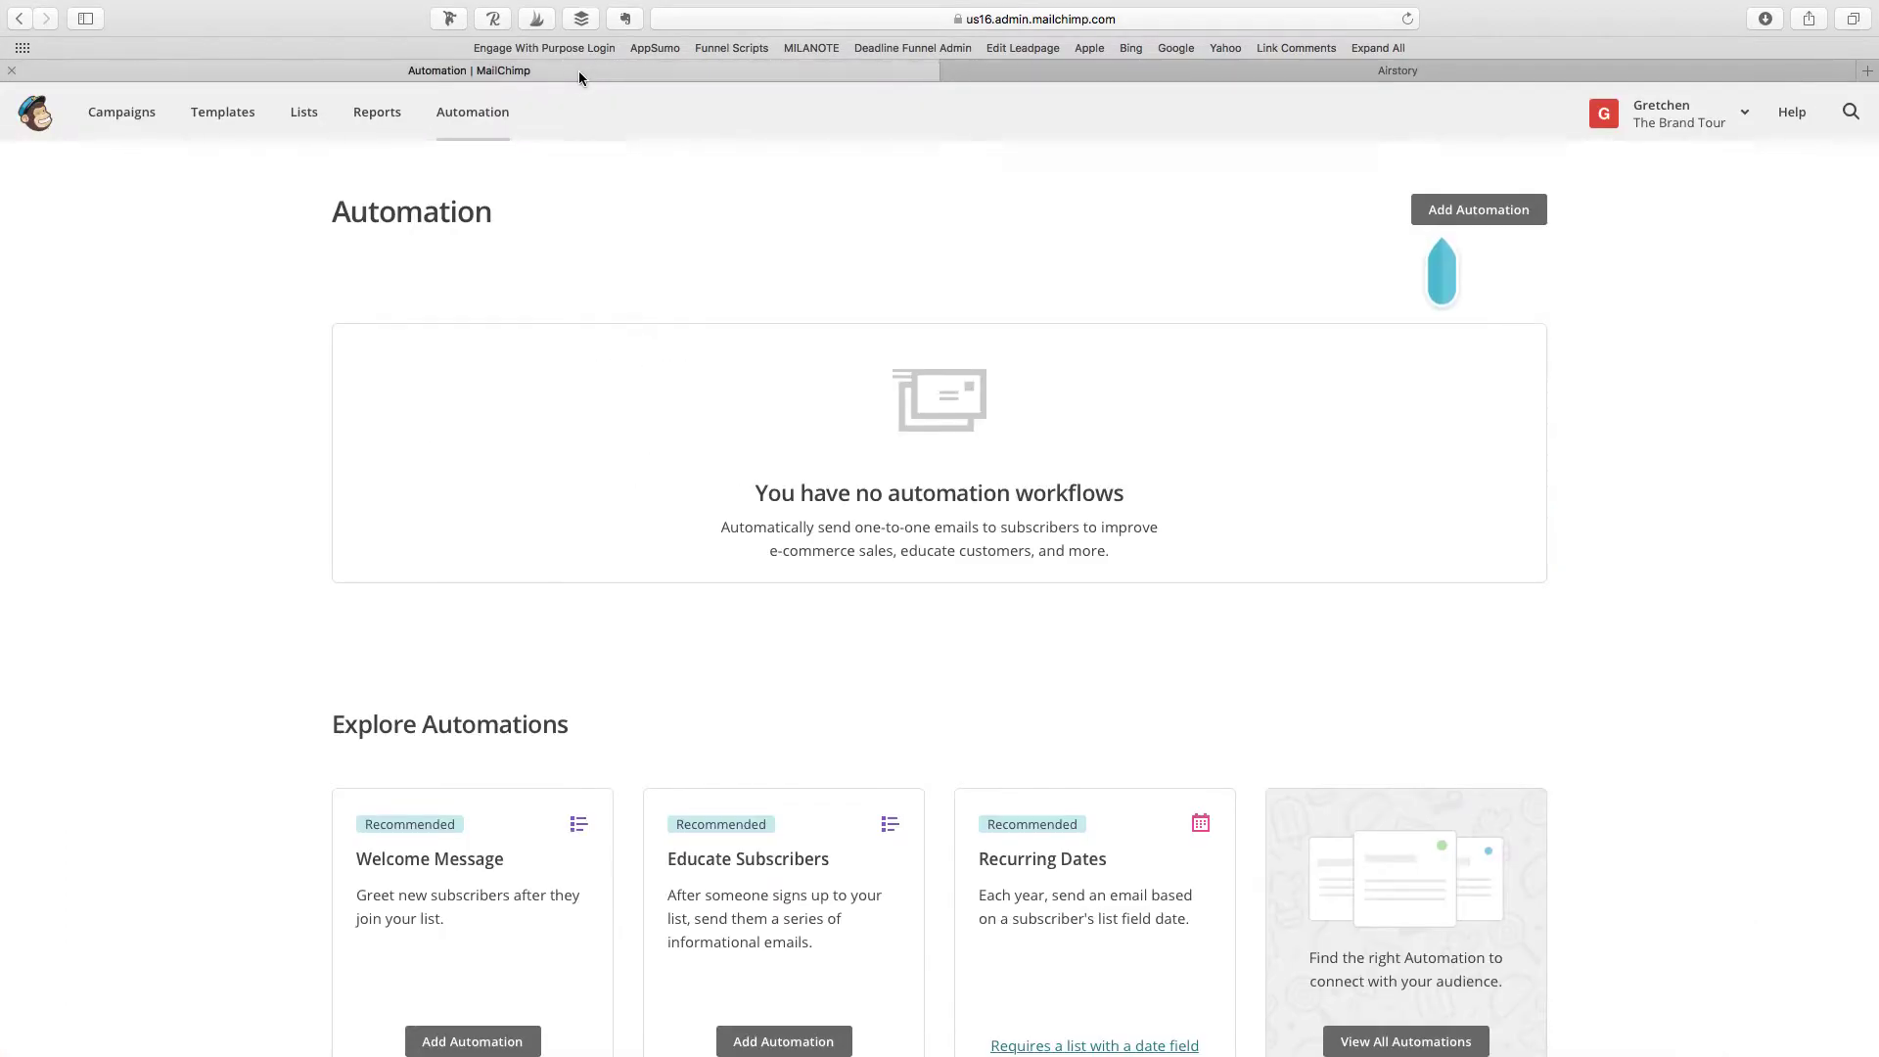
scroll(1594, 553, down, 3)
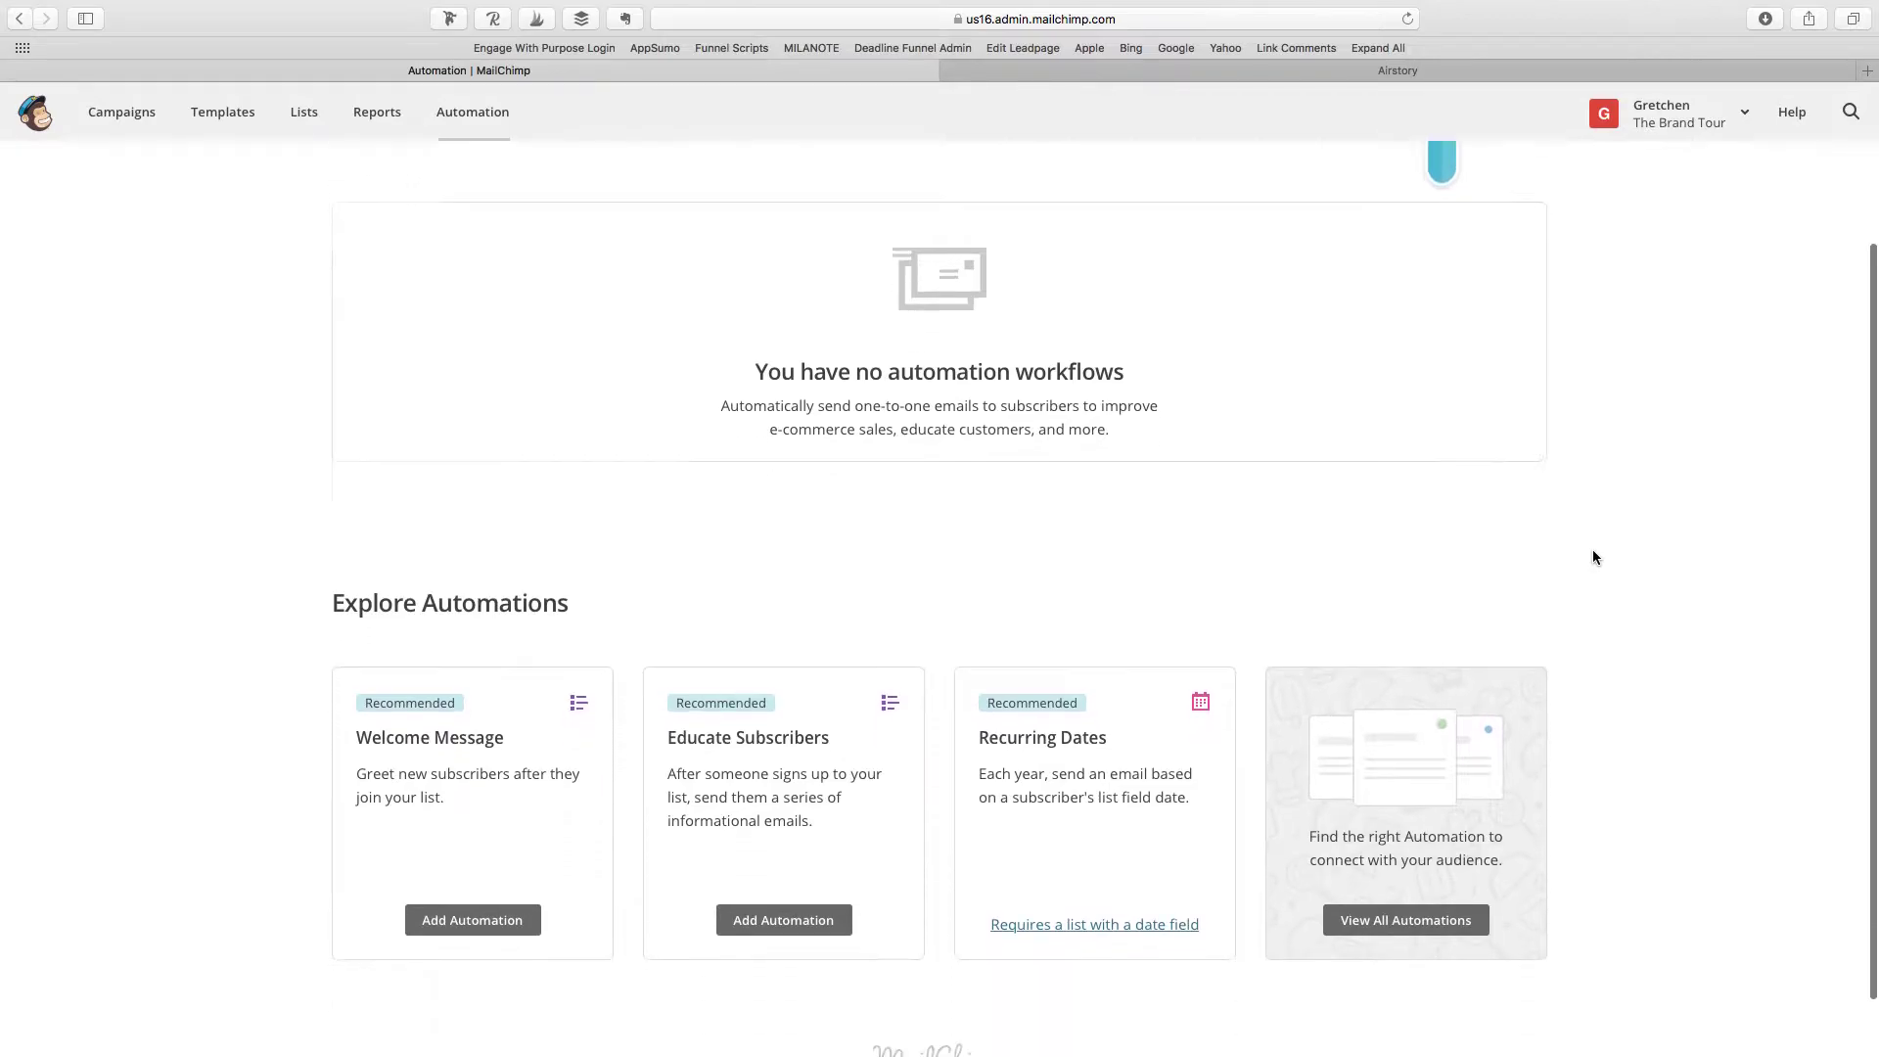
scroll(1593, 553, up, 4)
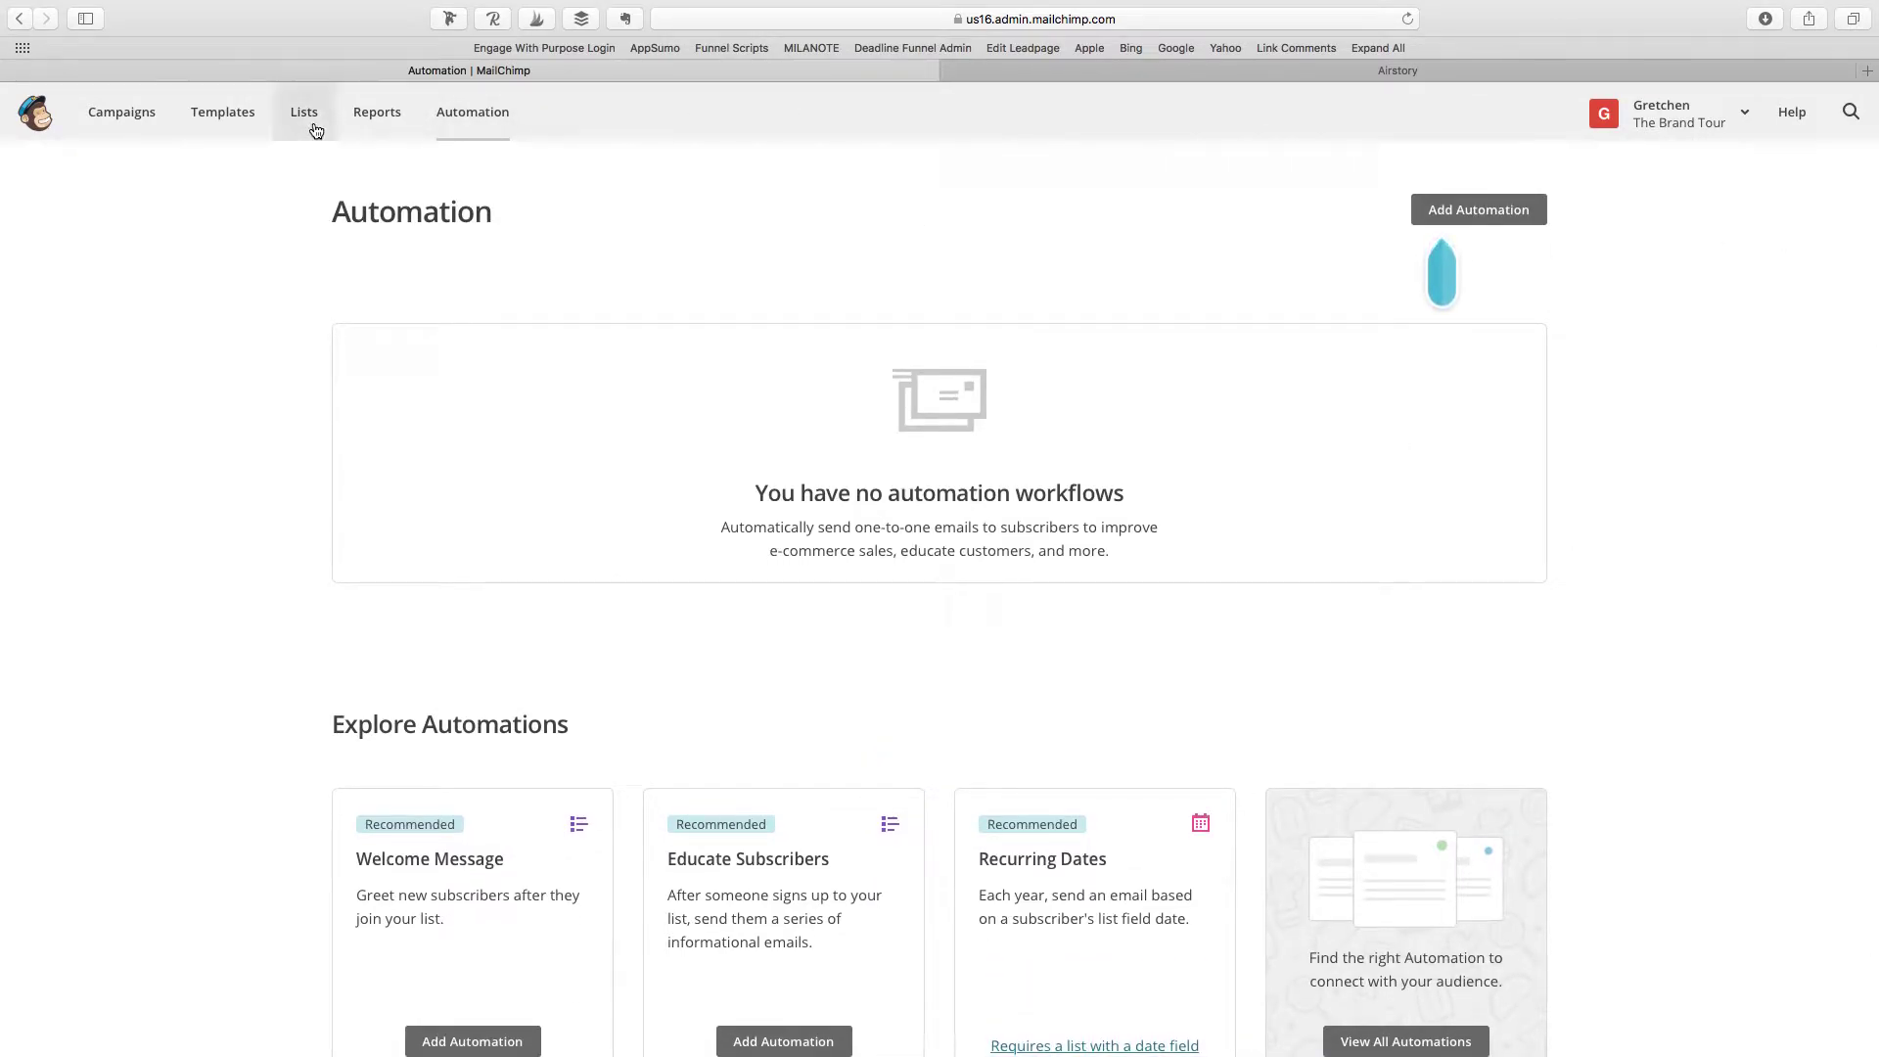
click(481, 120)
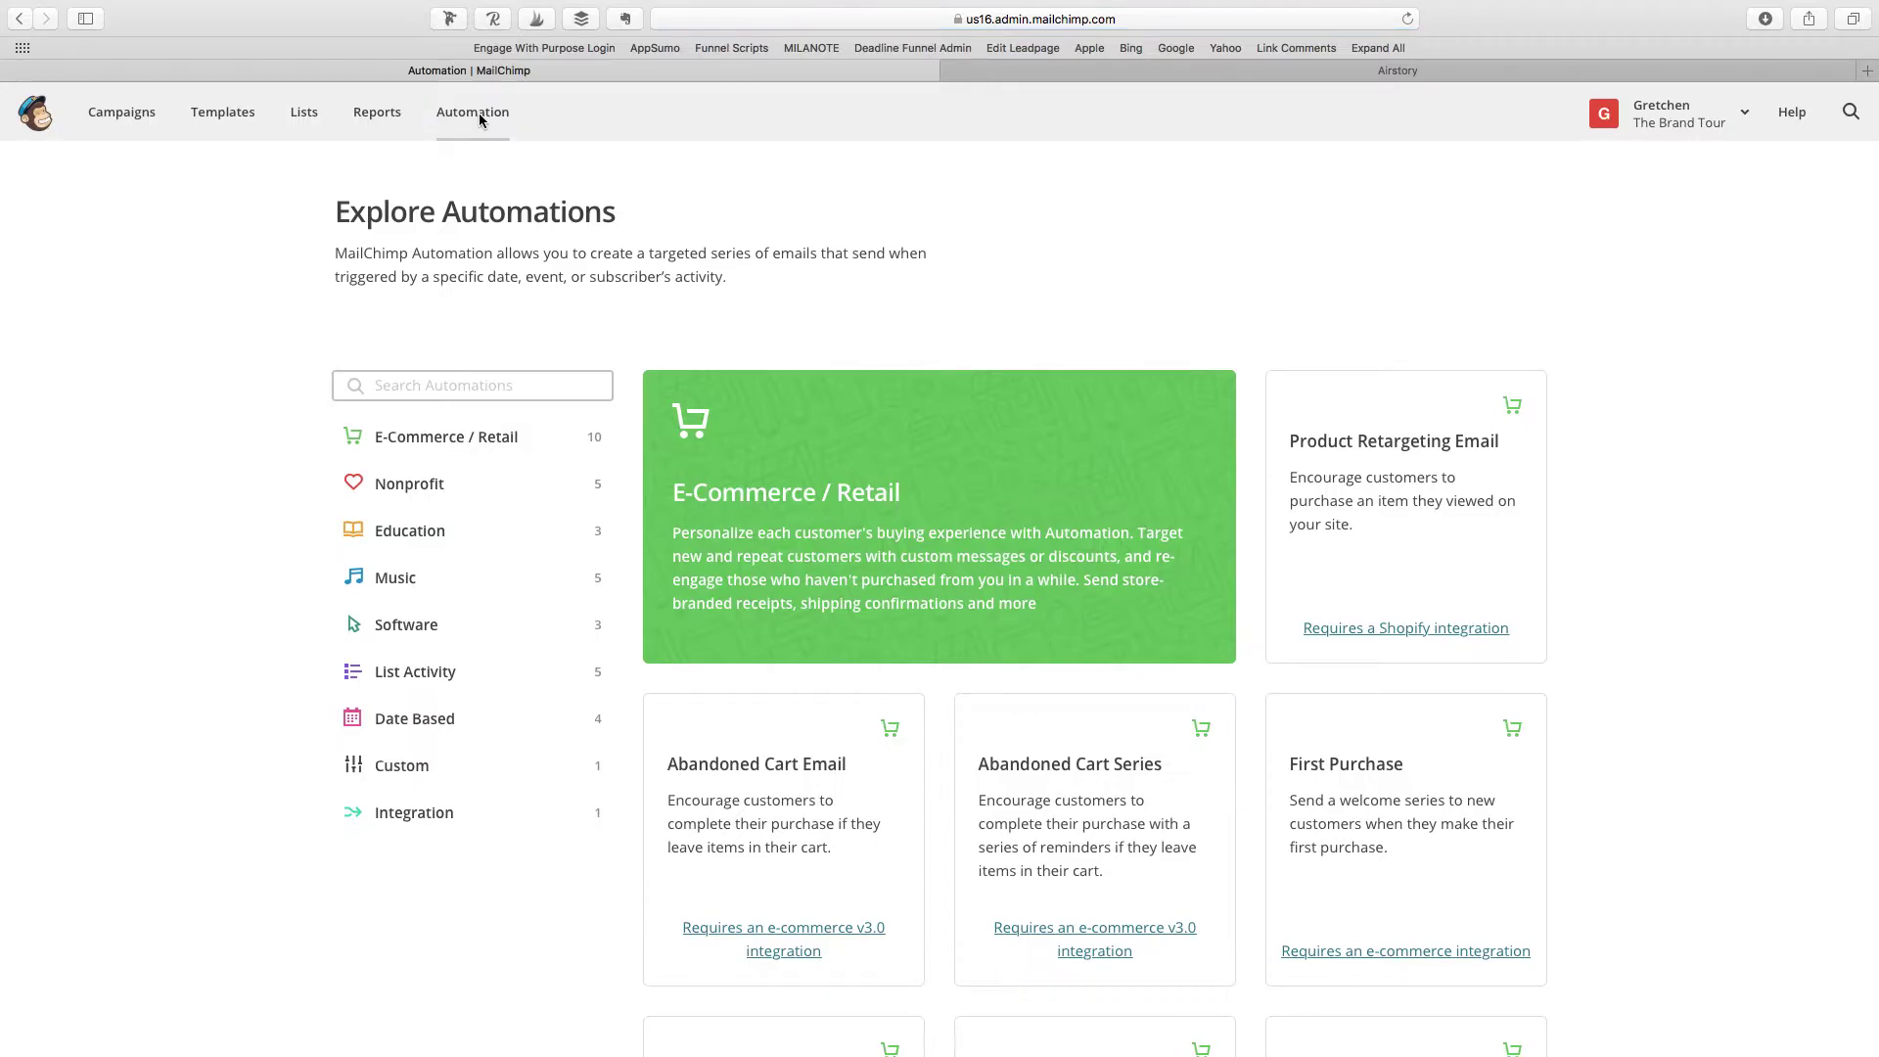
click(480, 385)
text(welcome)
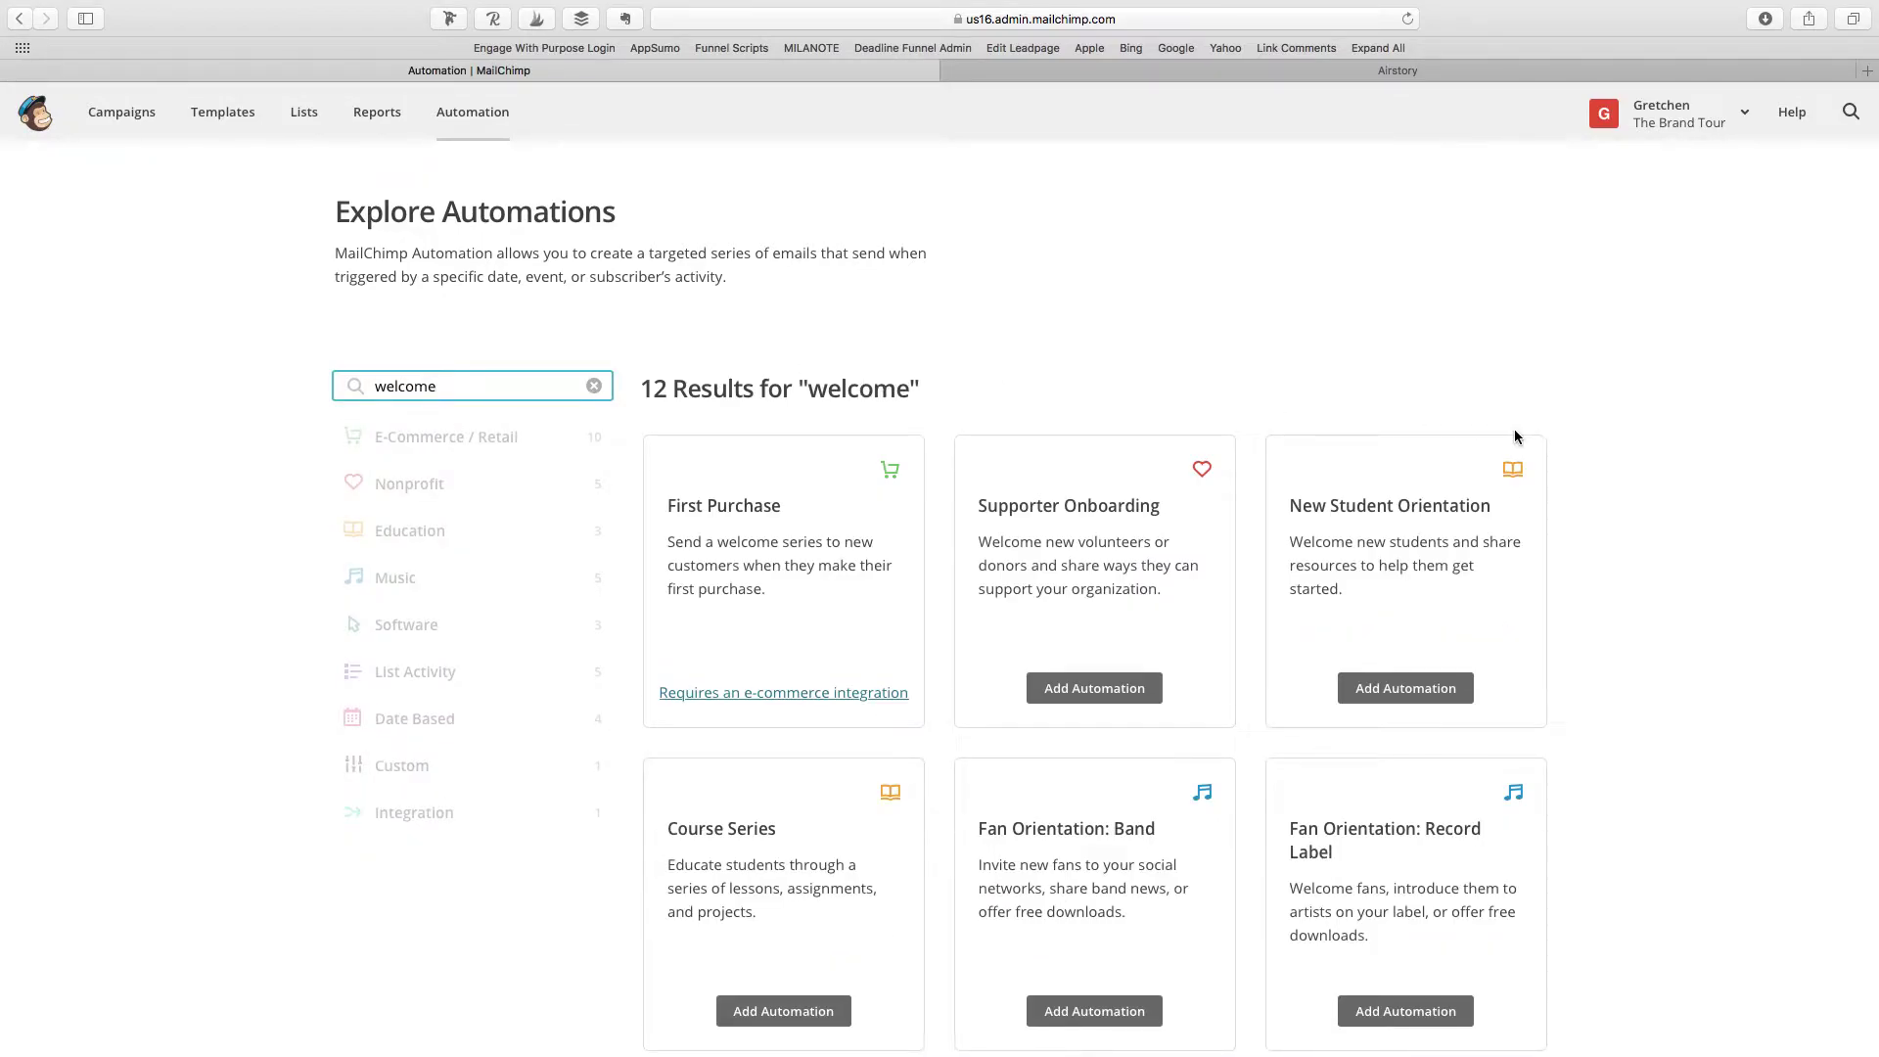
Step: Check 'automation template' in the Airstory outline, then scroll the welcome results to Welcome Message
click(1322, 74)
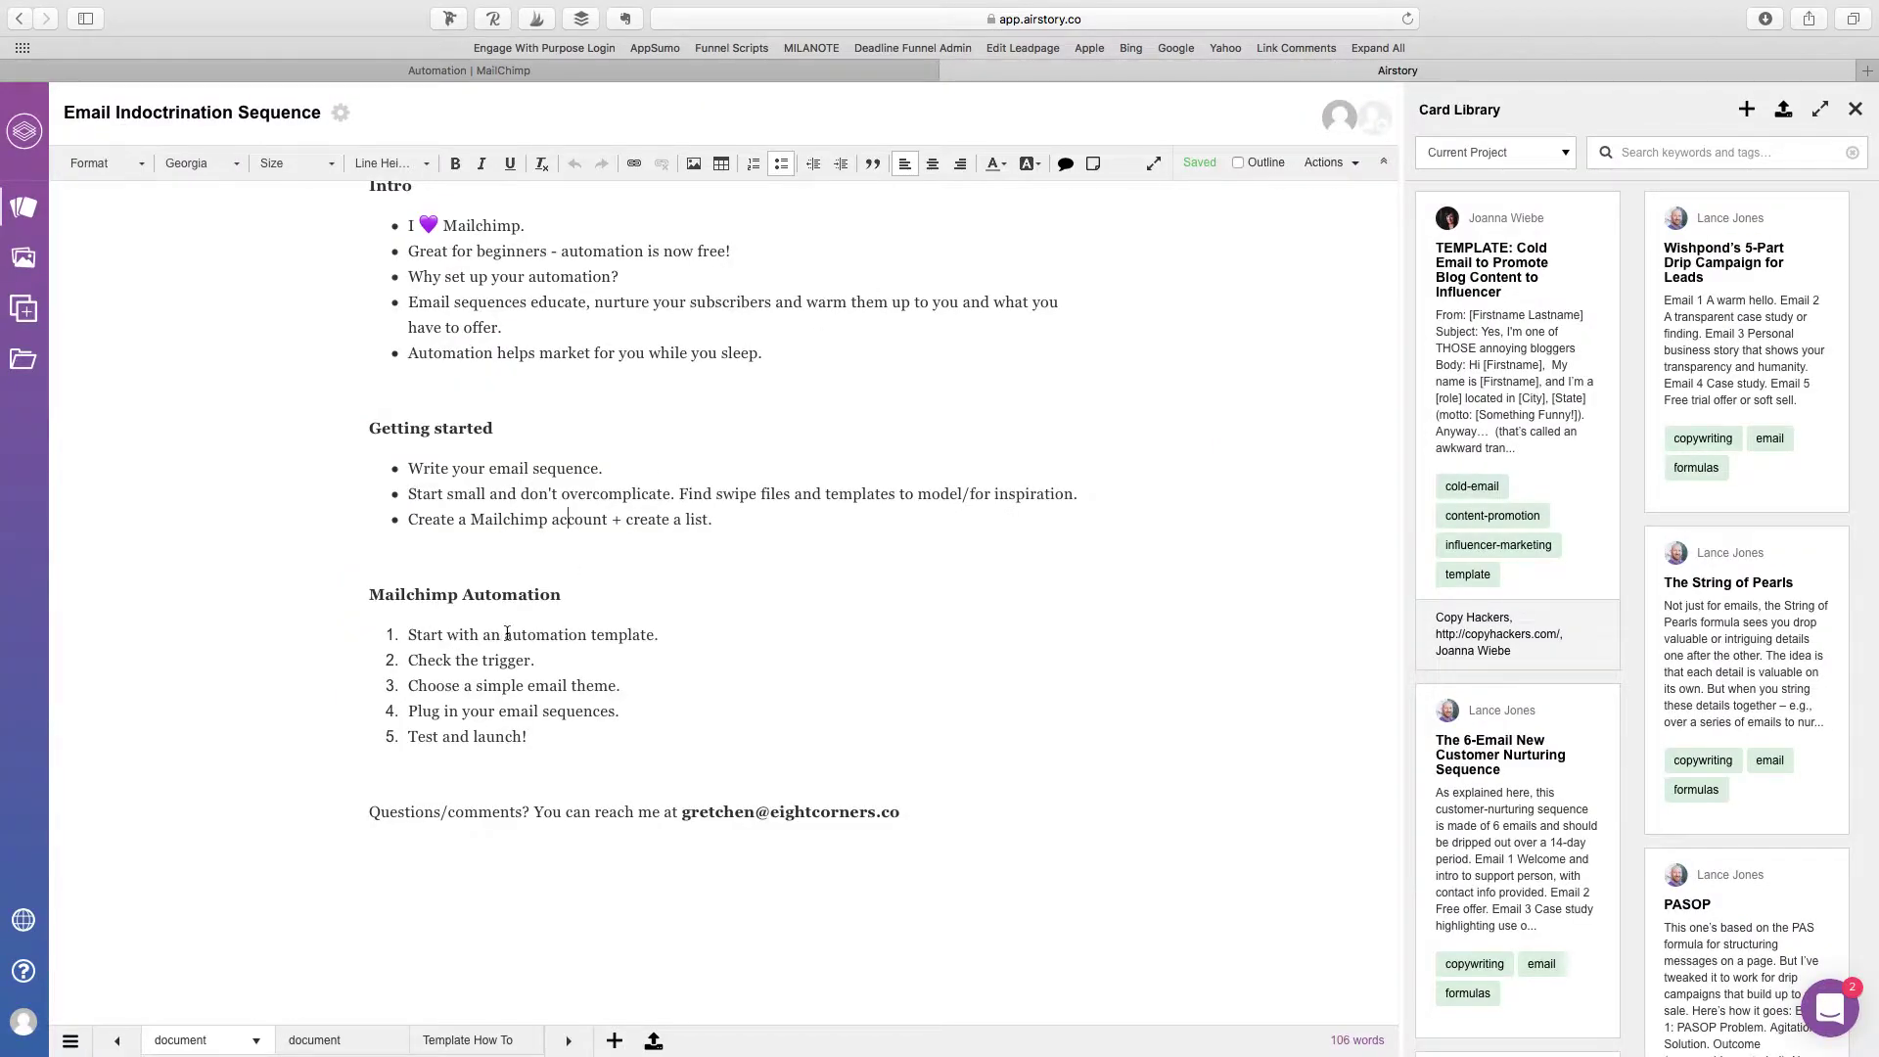
drag(507, 635, 654, 636)
click(479, 70)
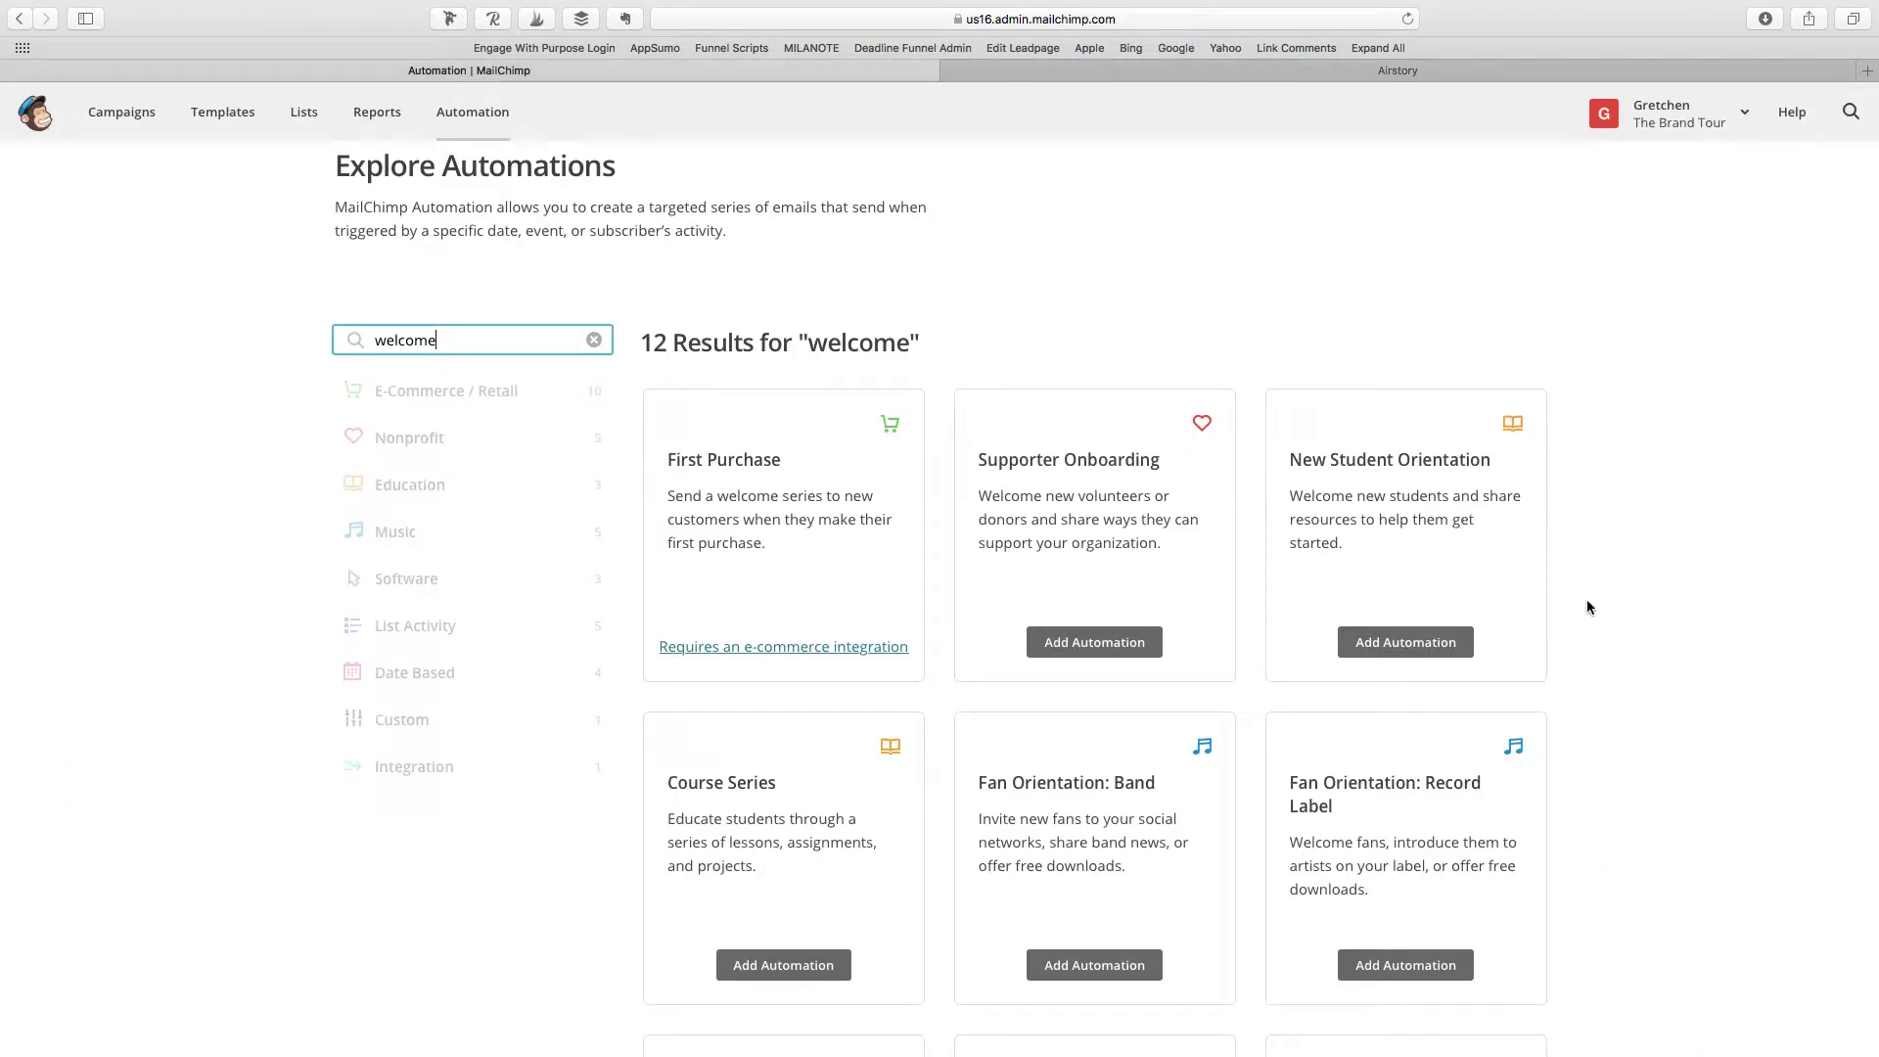
scroll(1587, 606, down, 4)
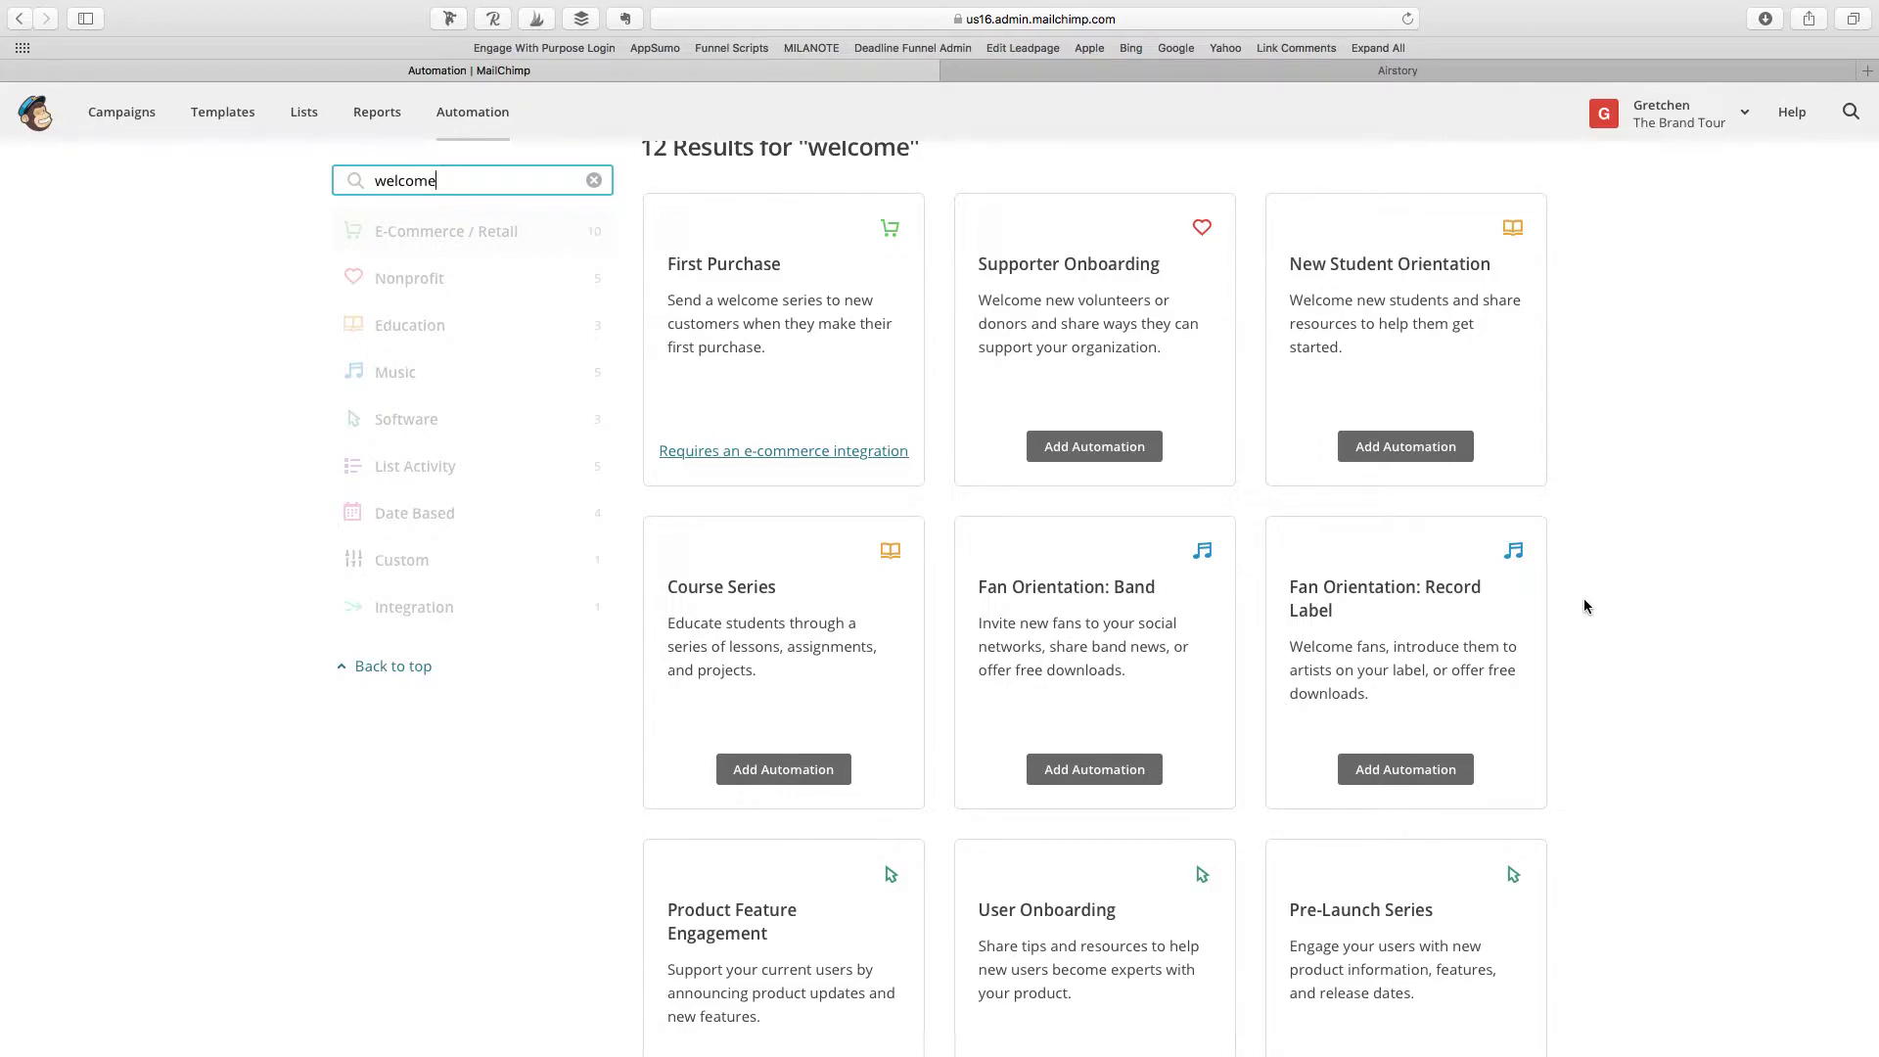
scroll(1585, 606, up, 4)
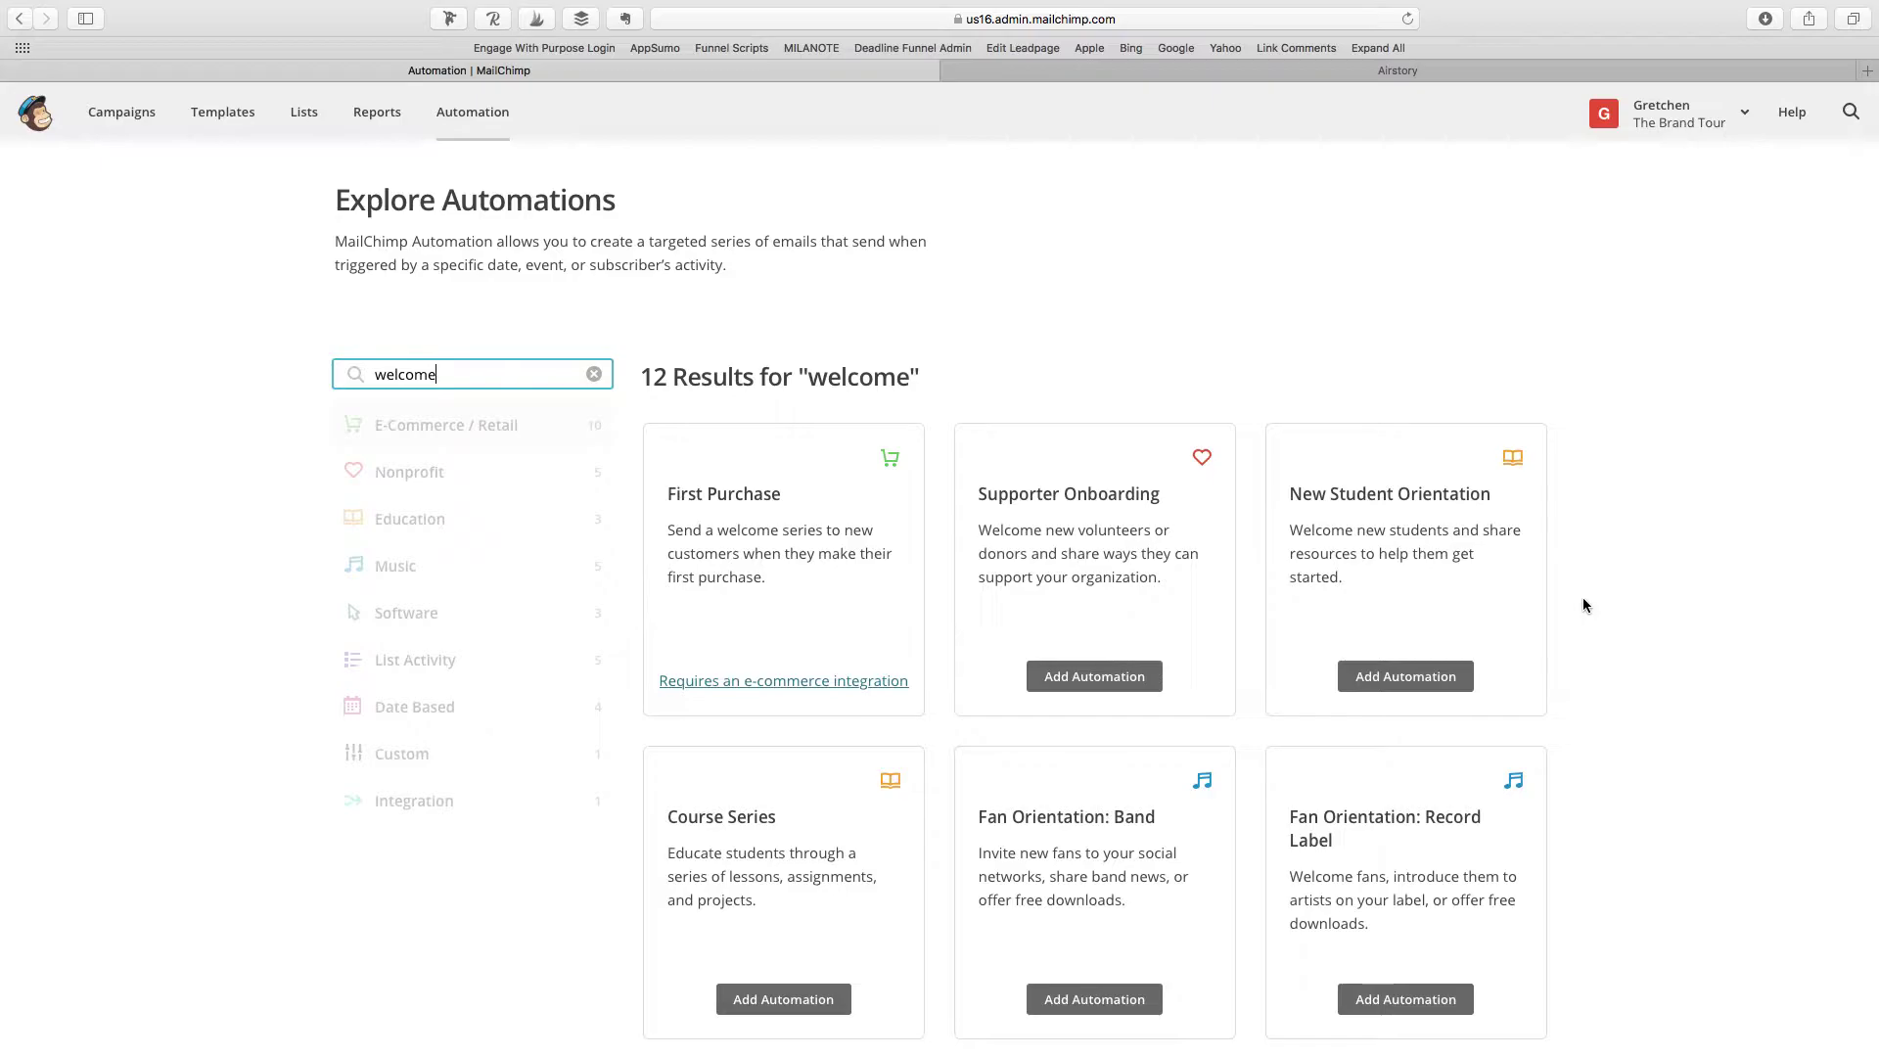
scroll(1586, 605, down, 2)
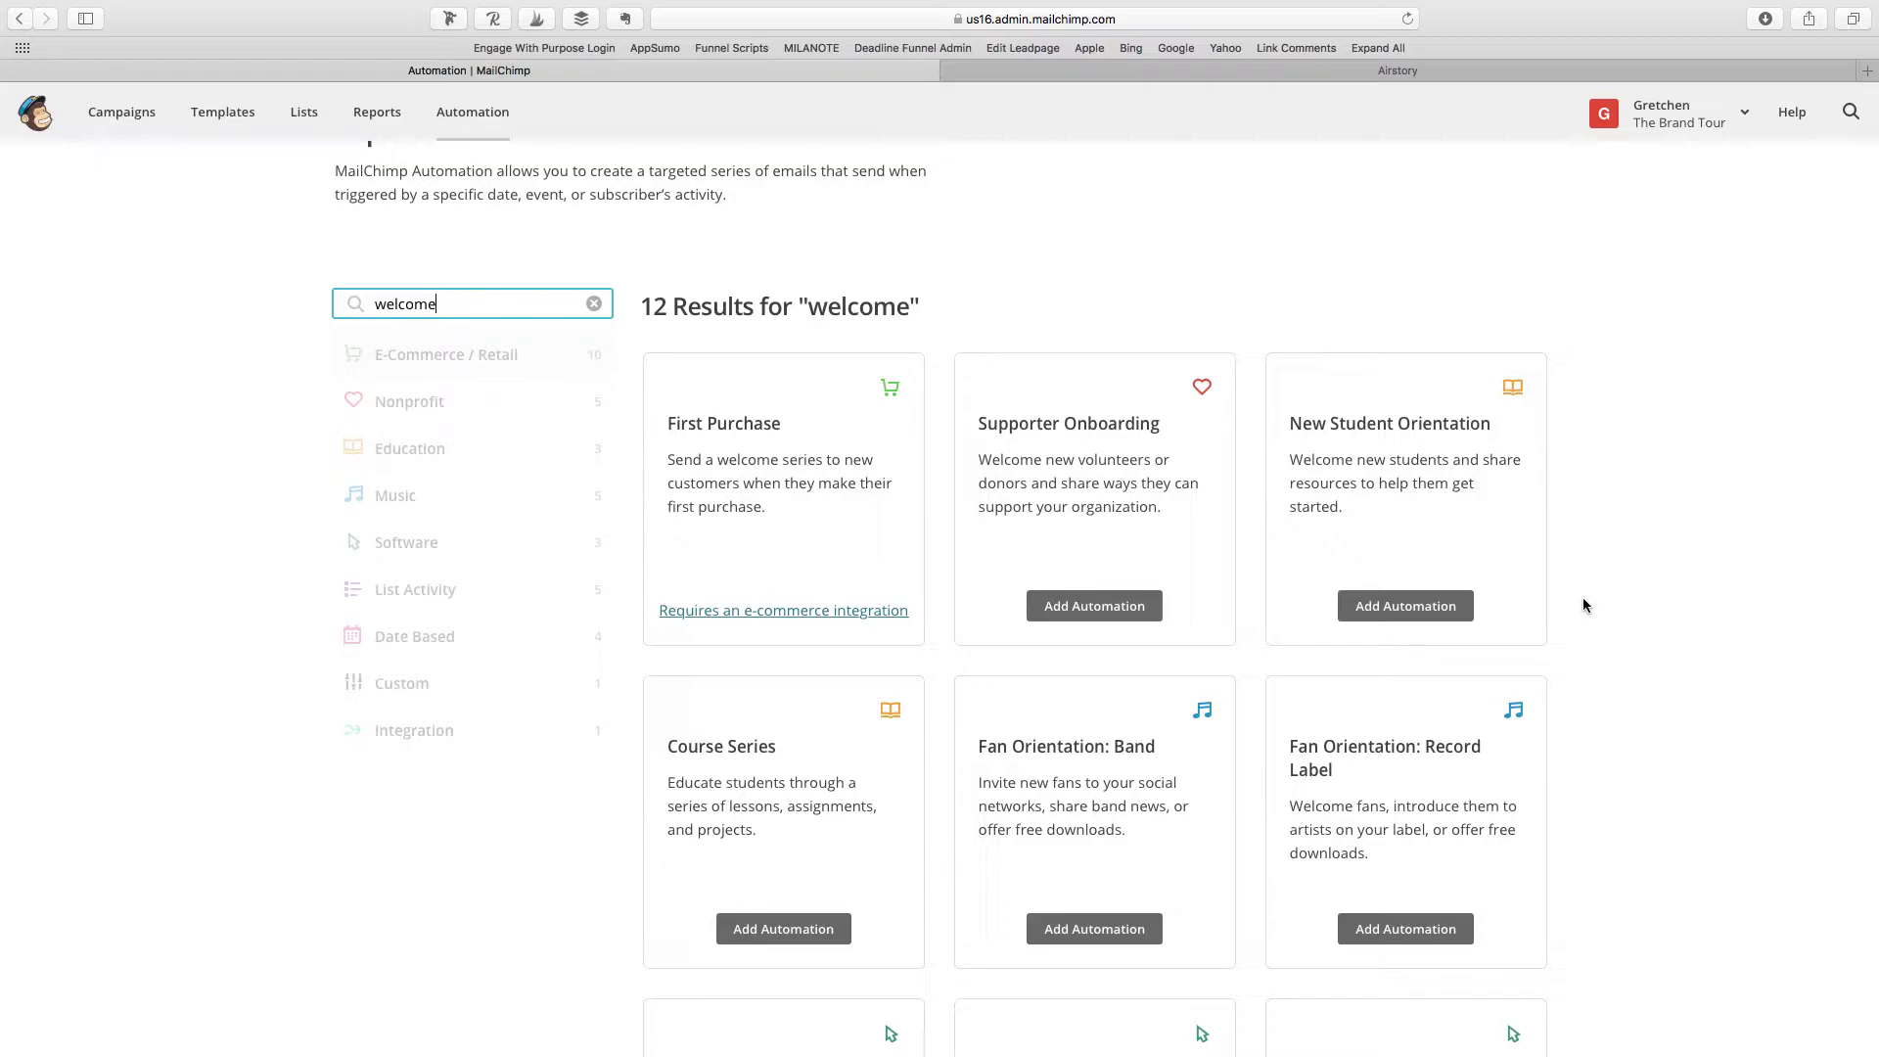
scroll(1585, 606, down, 5)
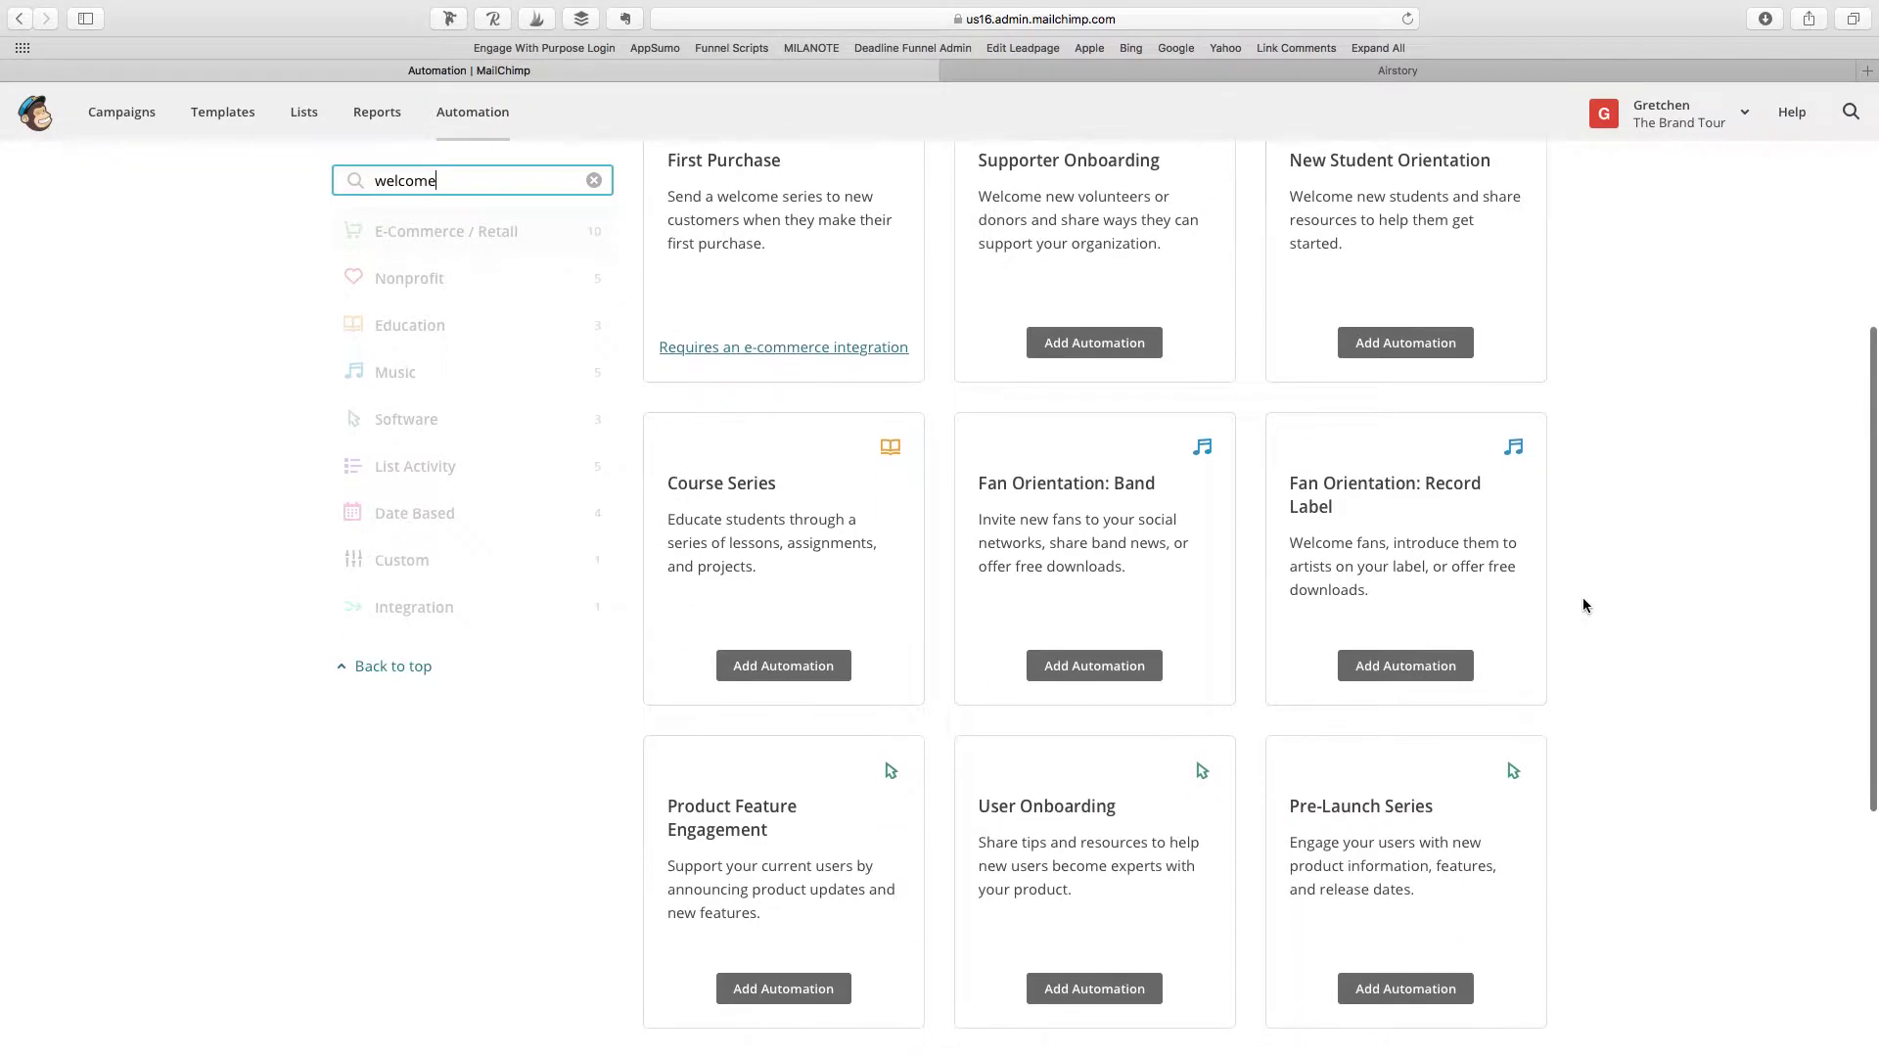
scroll(1586, 606, down, 5)
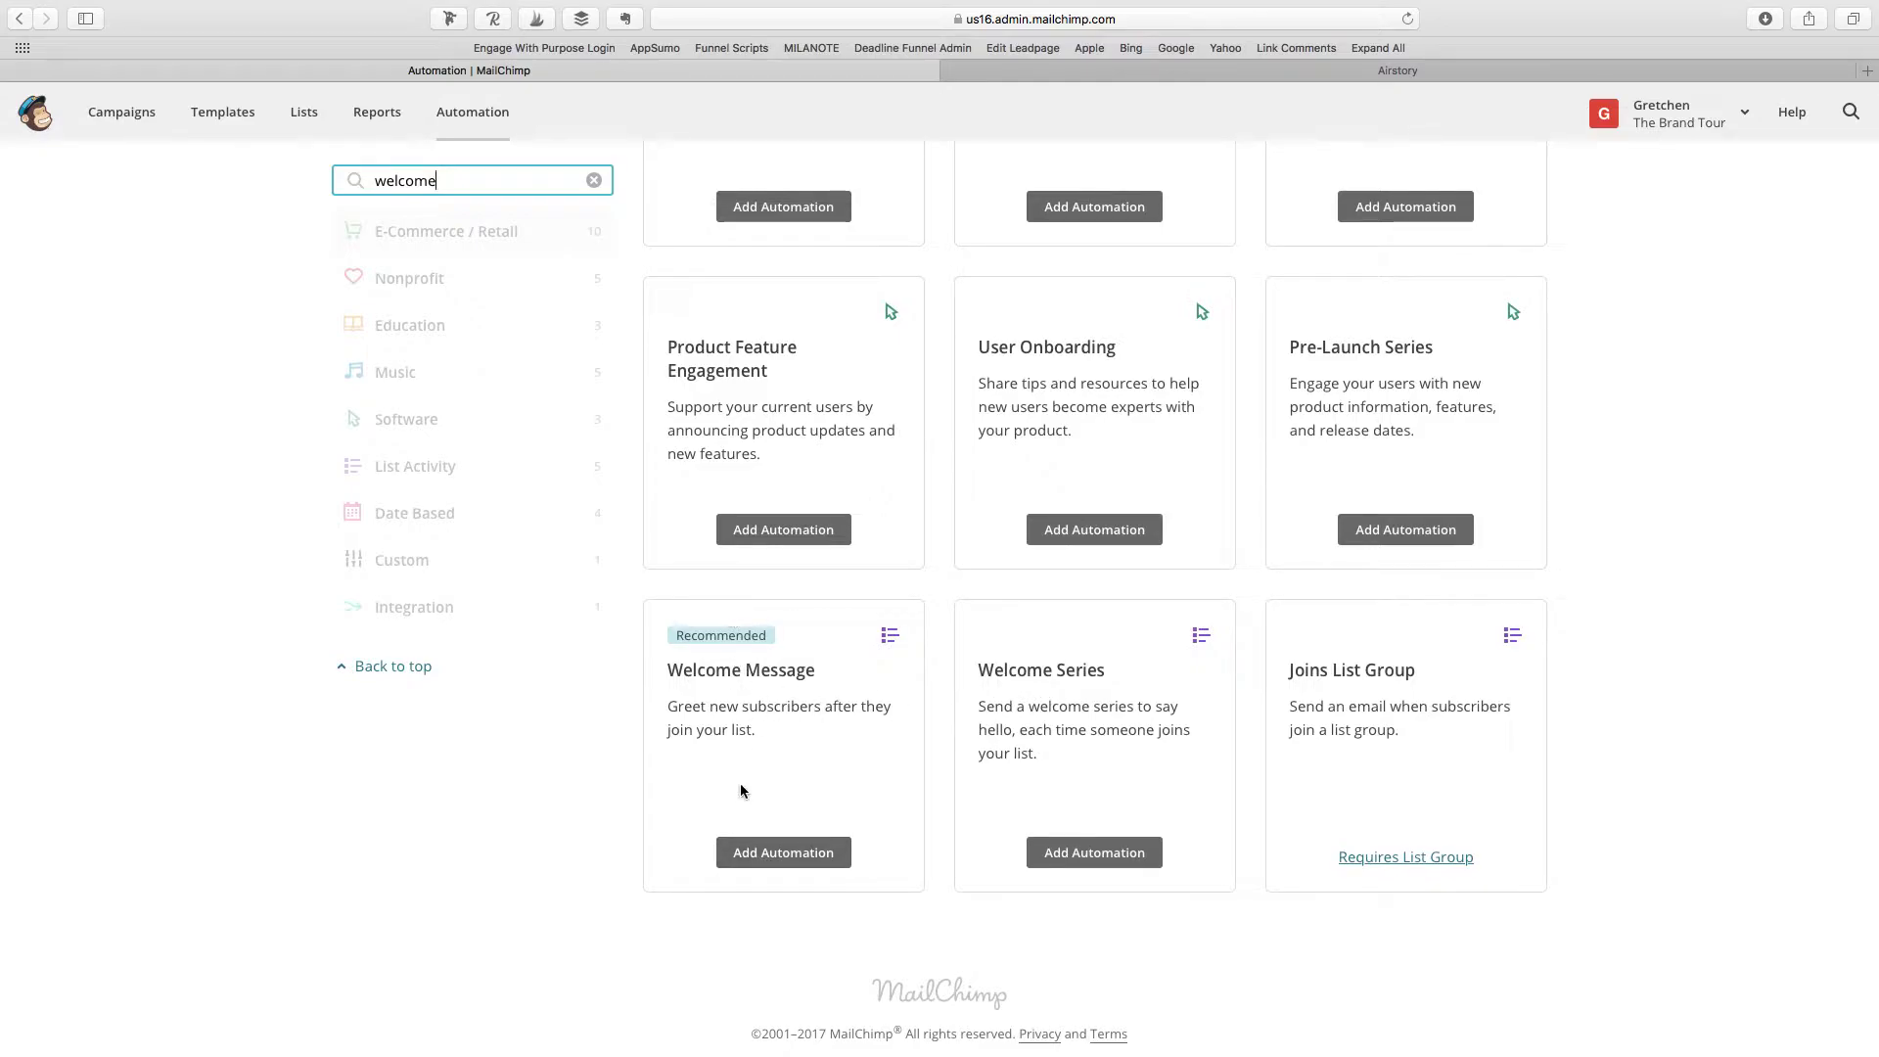
Step: Add a Welcome Message automation named 'Welcome Message' for The Brand Tour Labs list
click(780, 857)
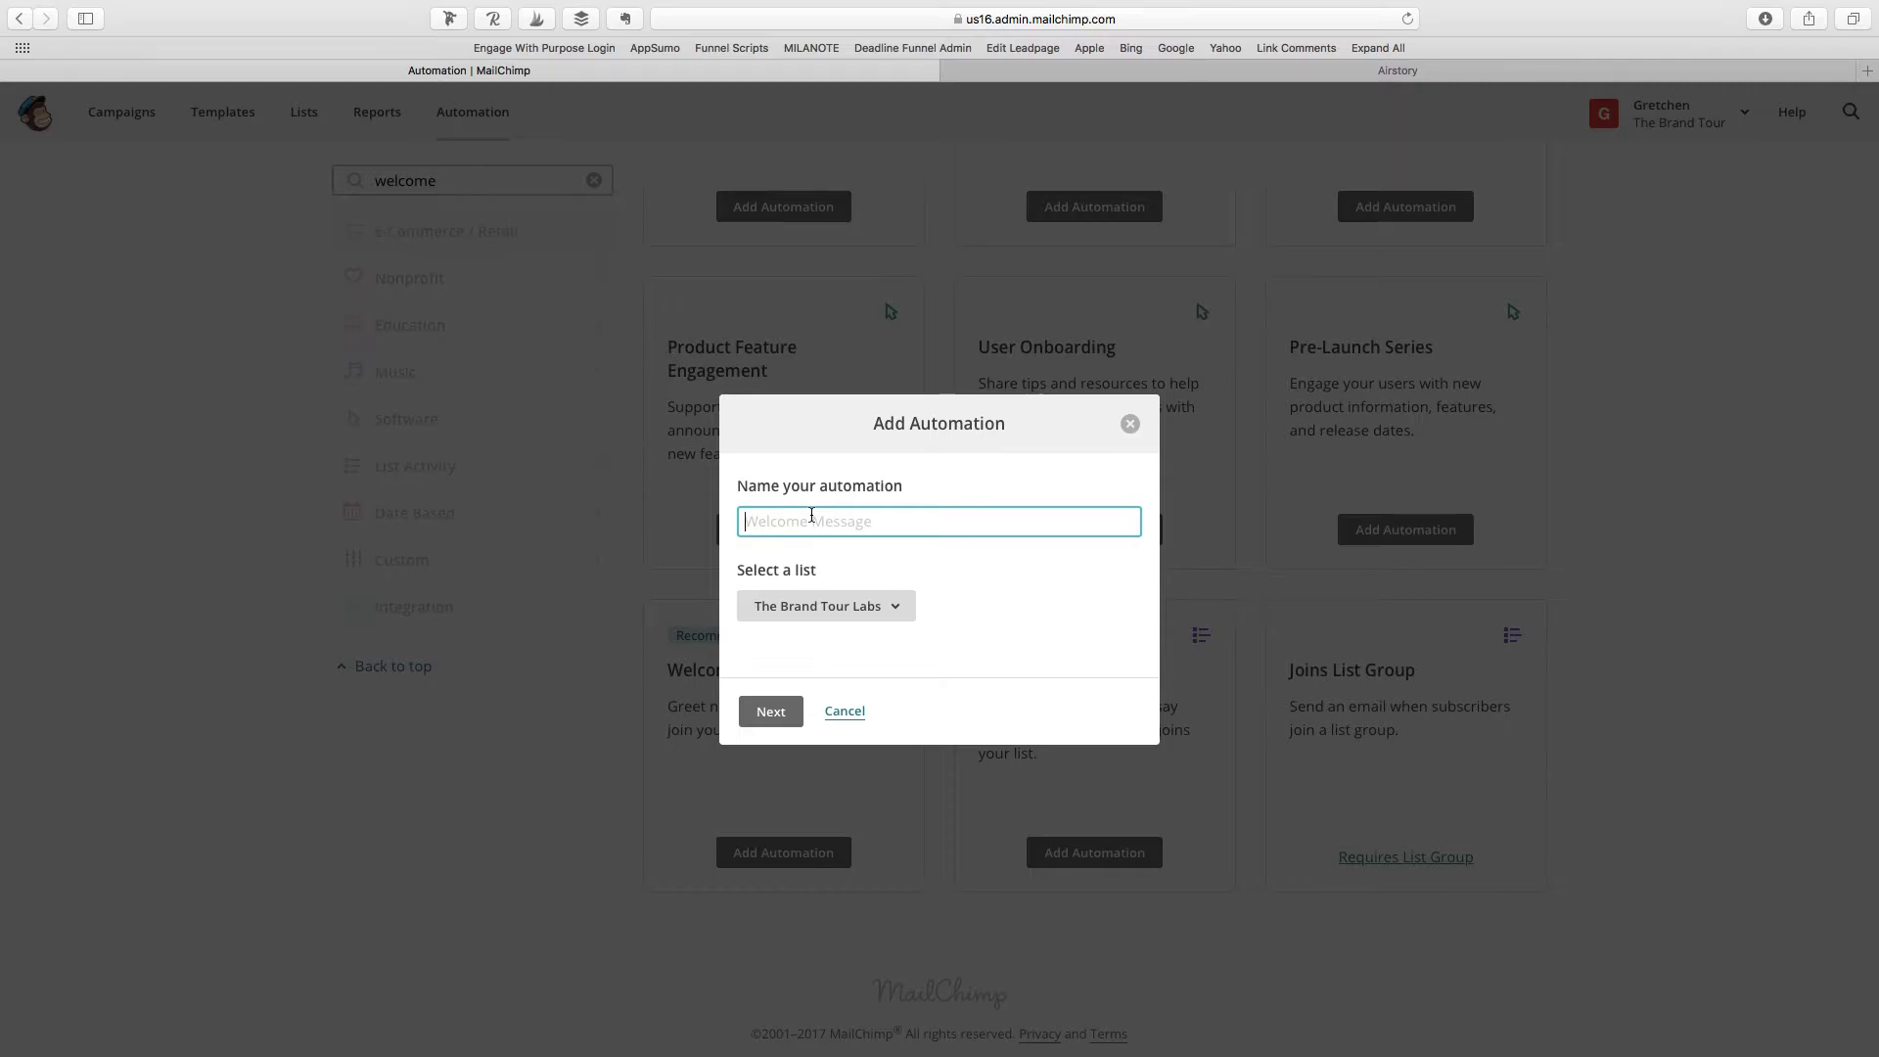
text(Welcome Message)
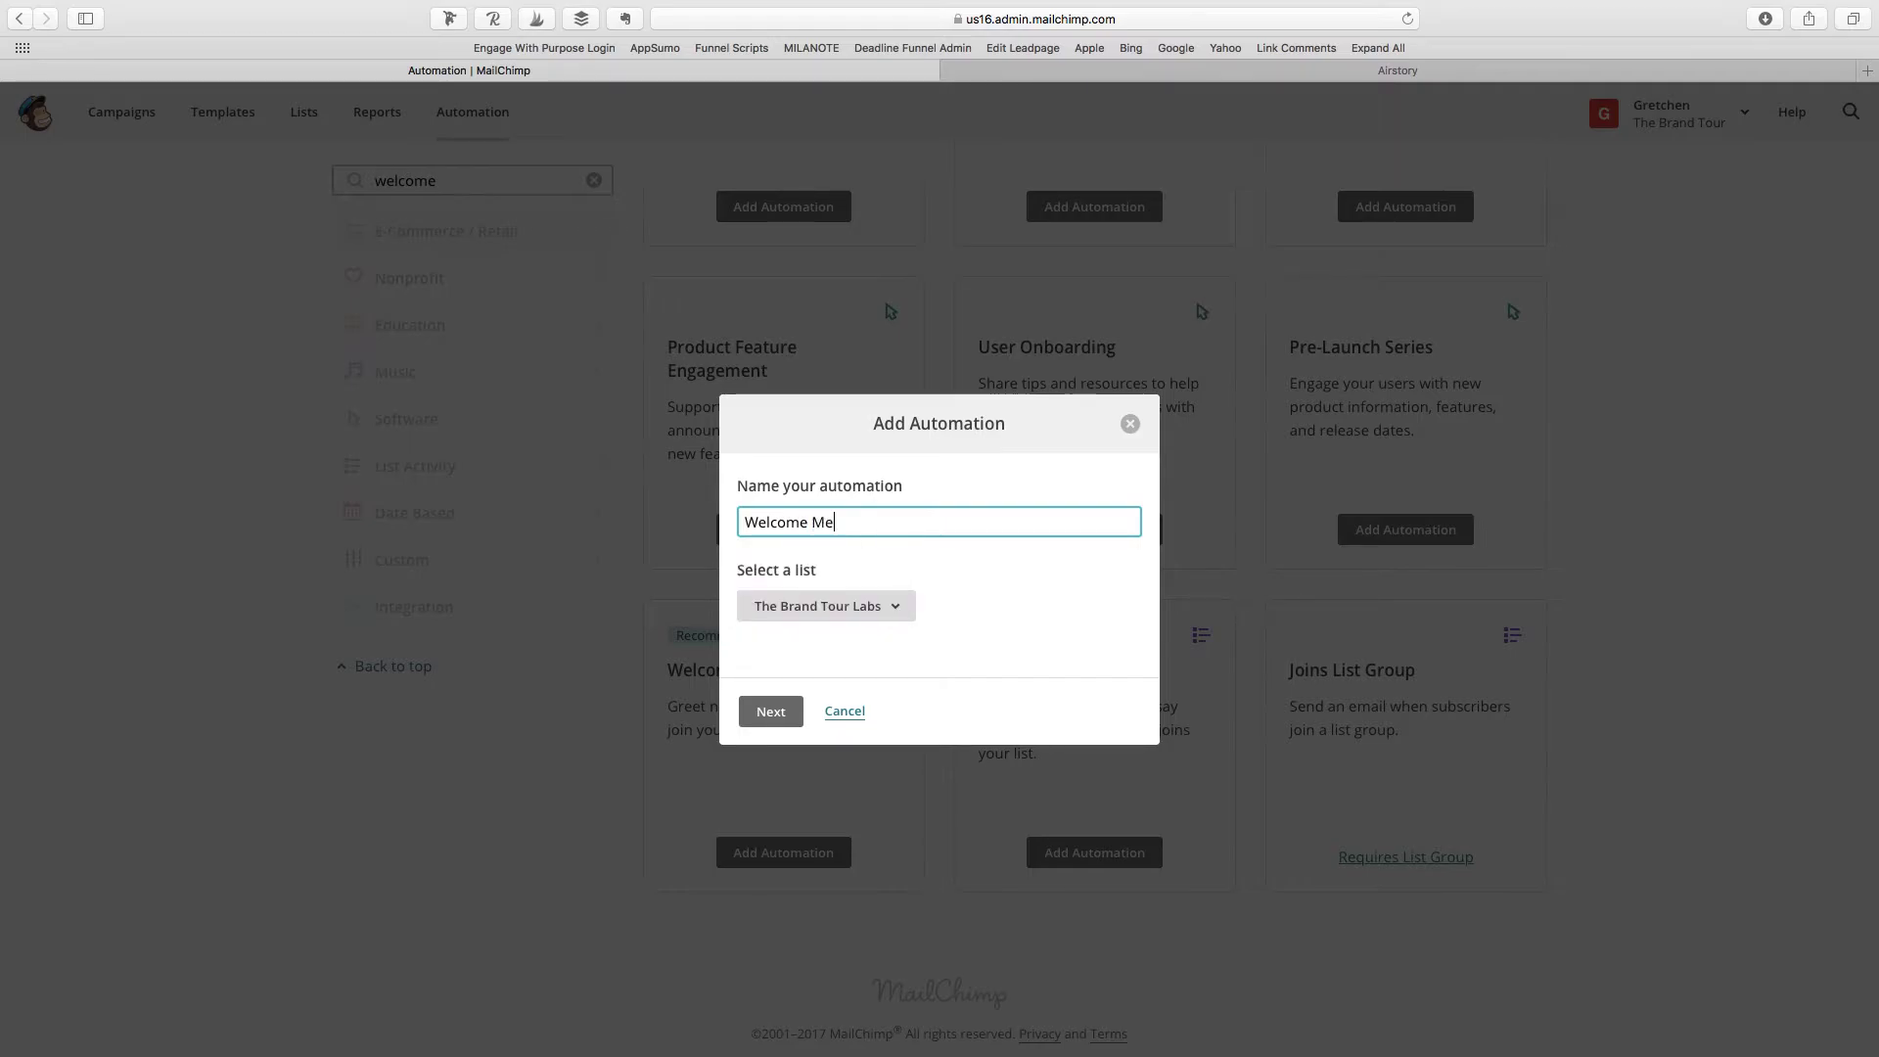
click(781, 715)
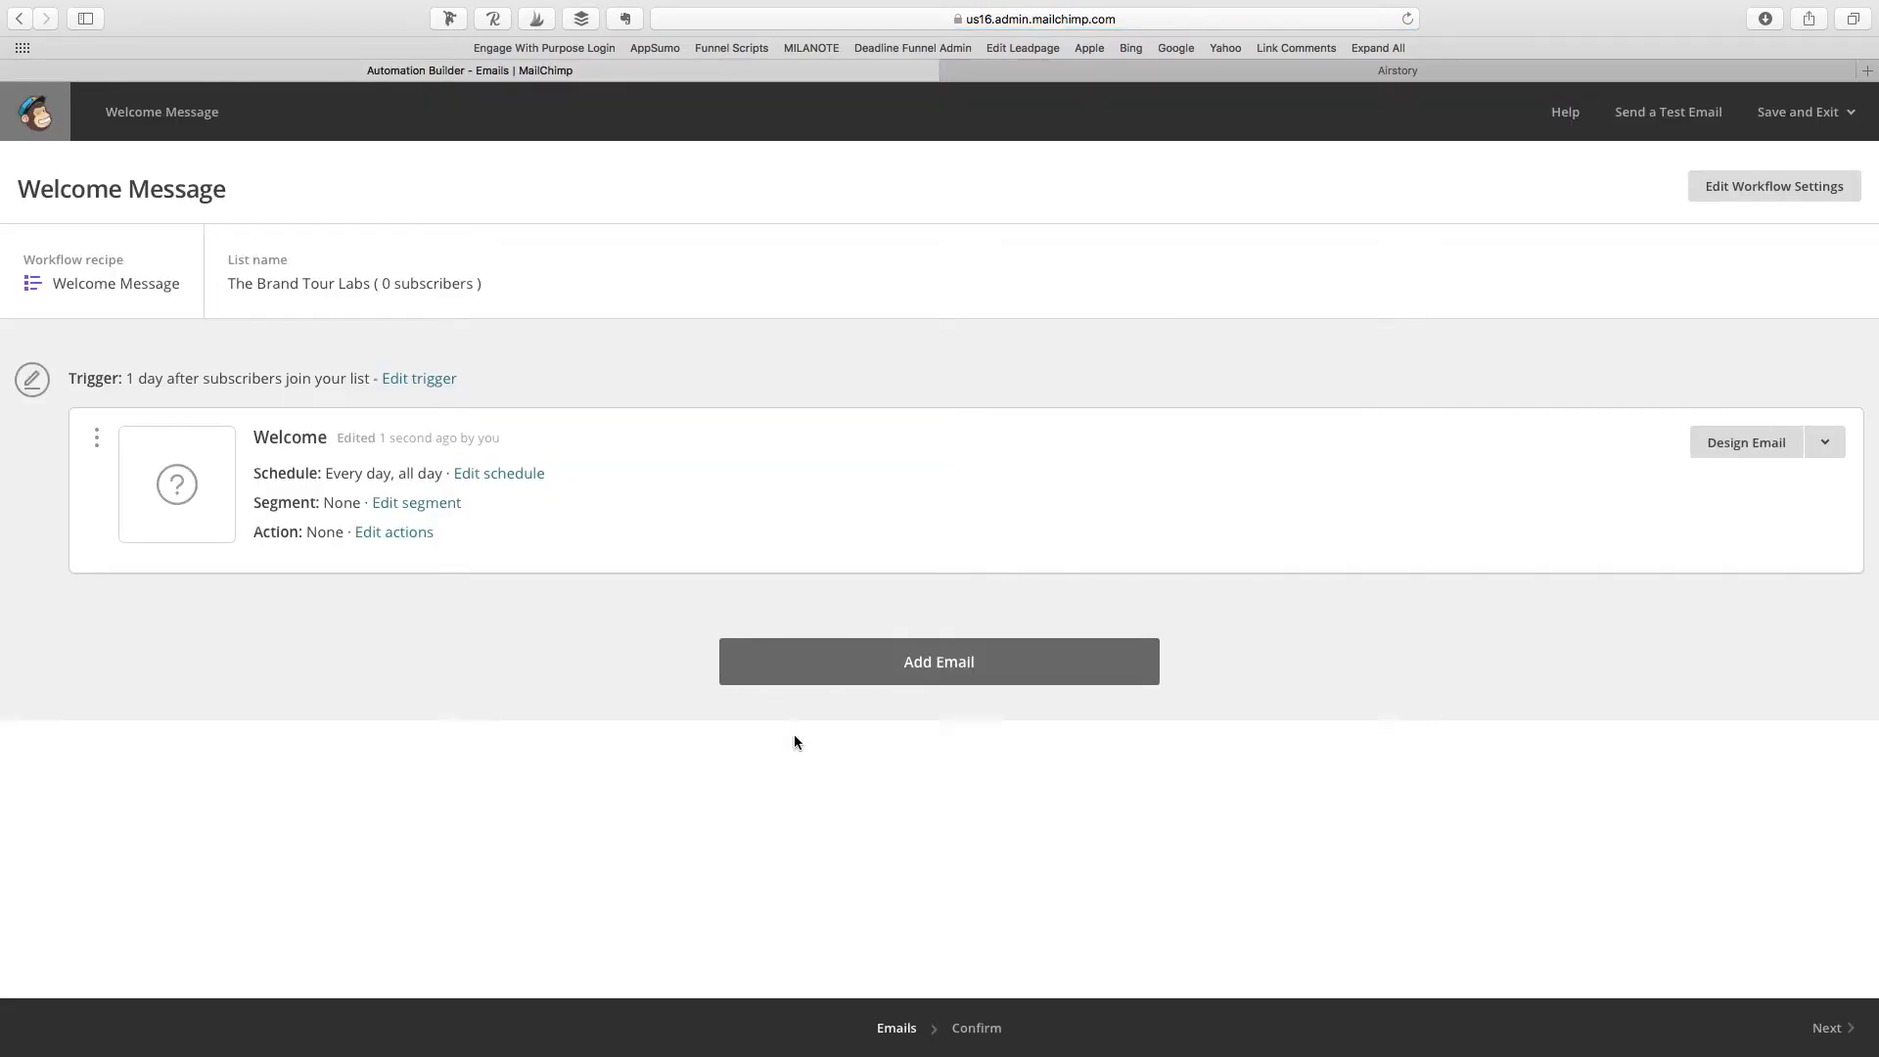
click(1240, 66)
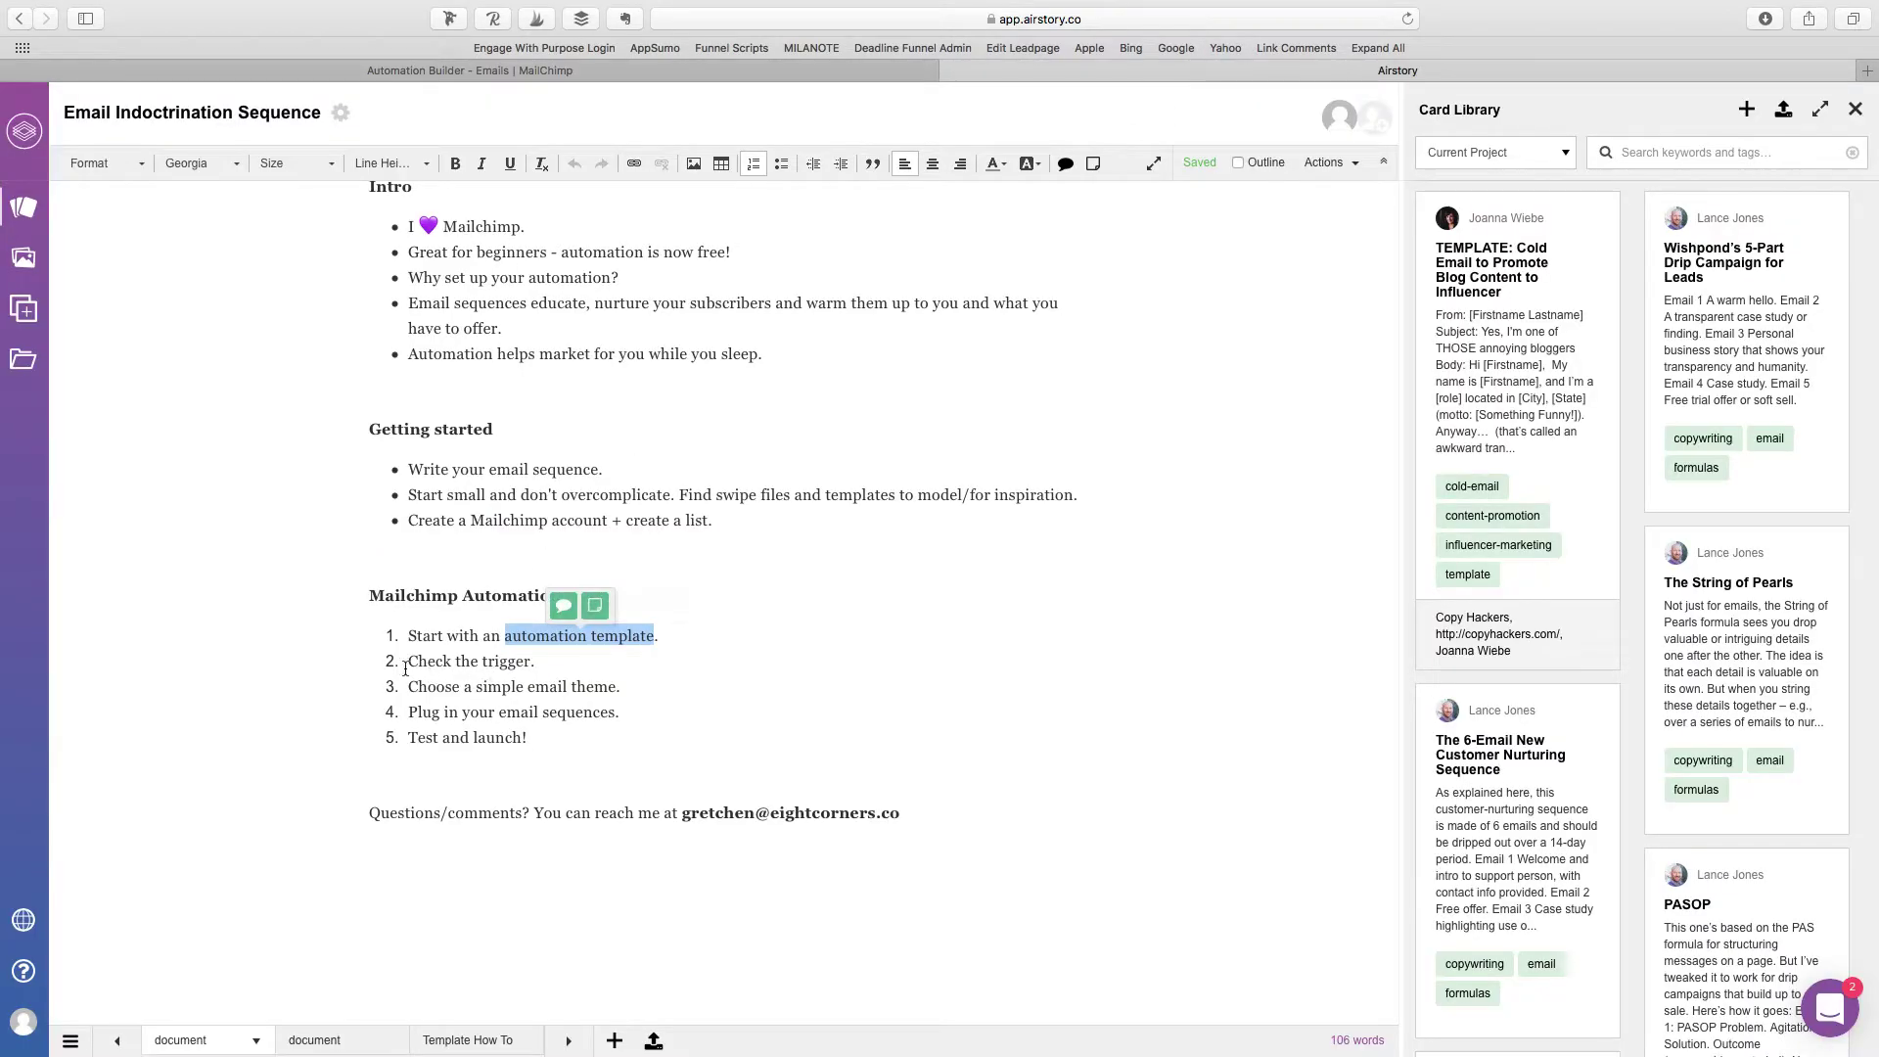
drag(402, 662, 535, 663)
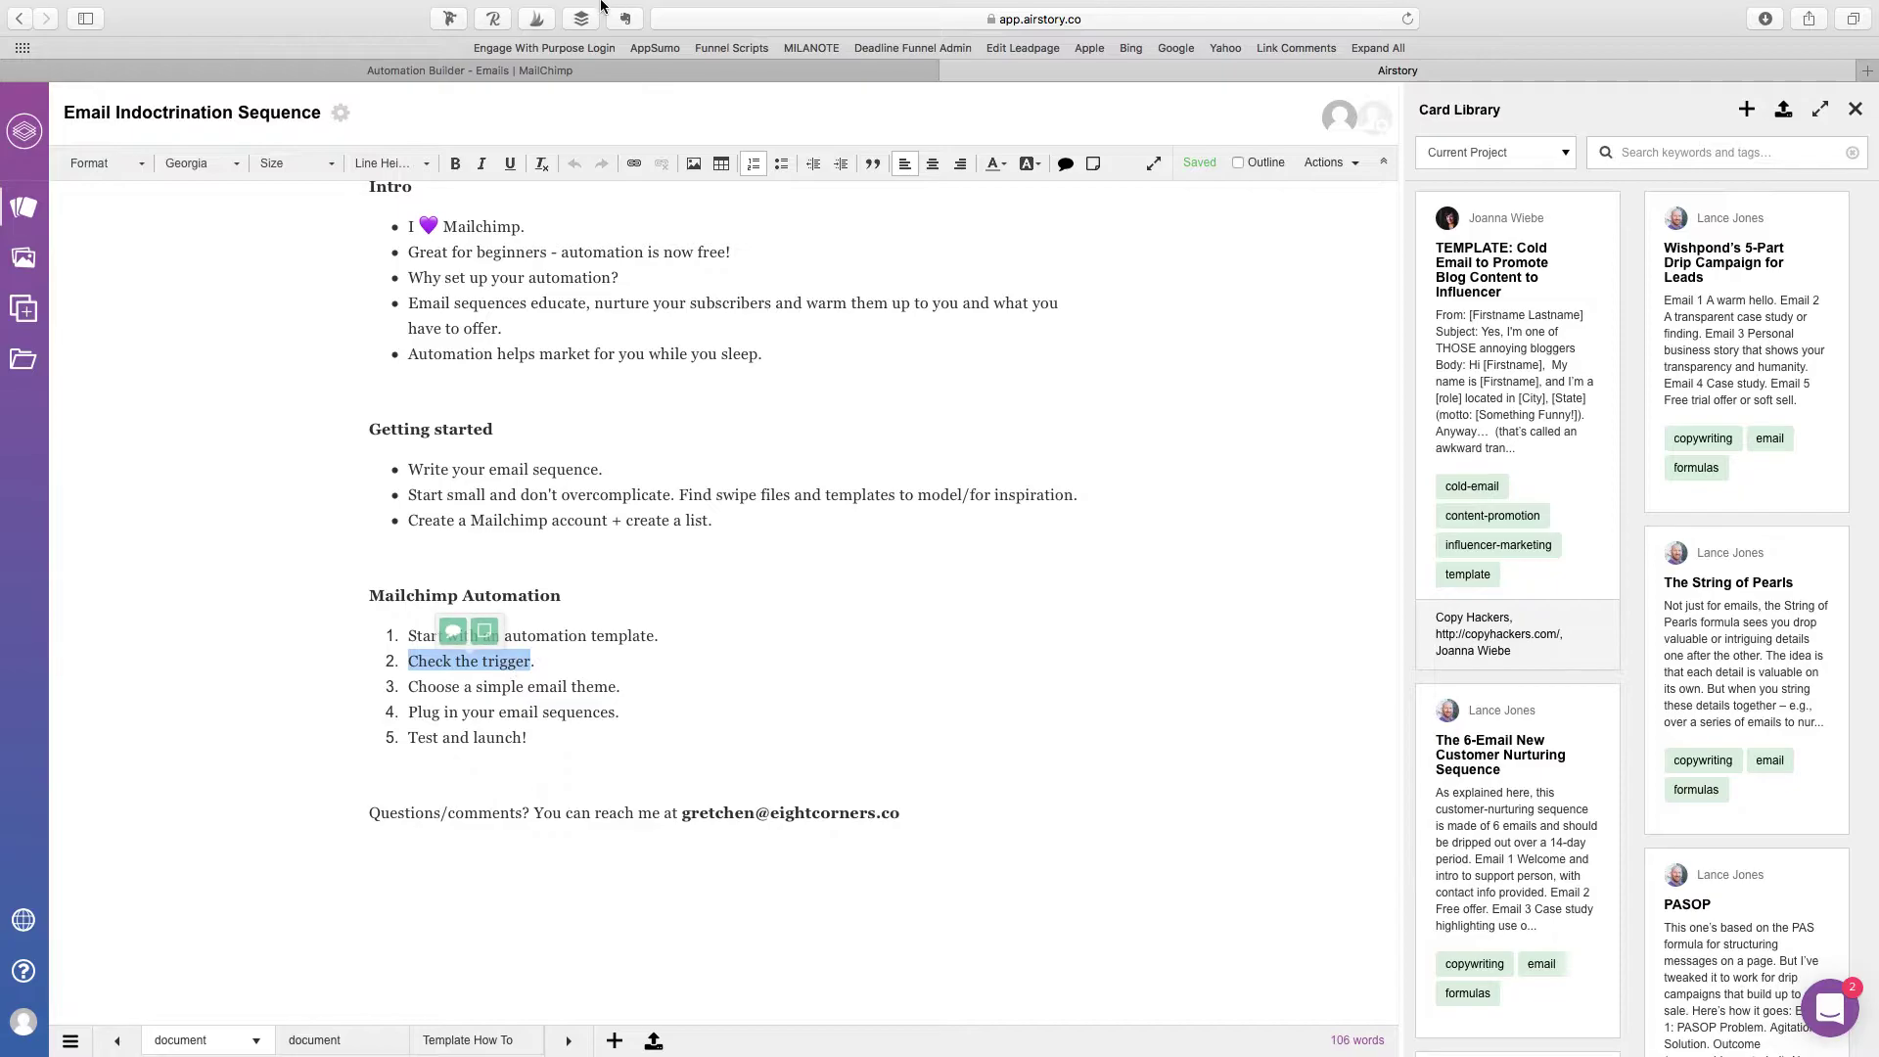
click(601, 72)
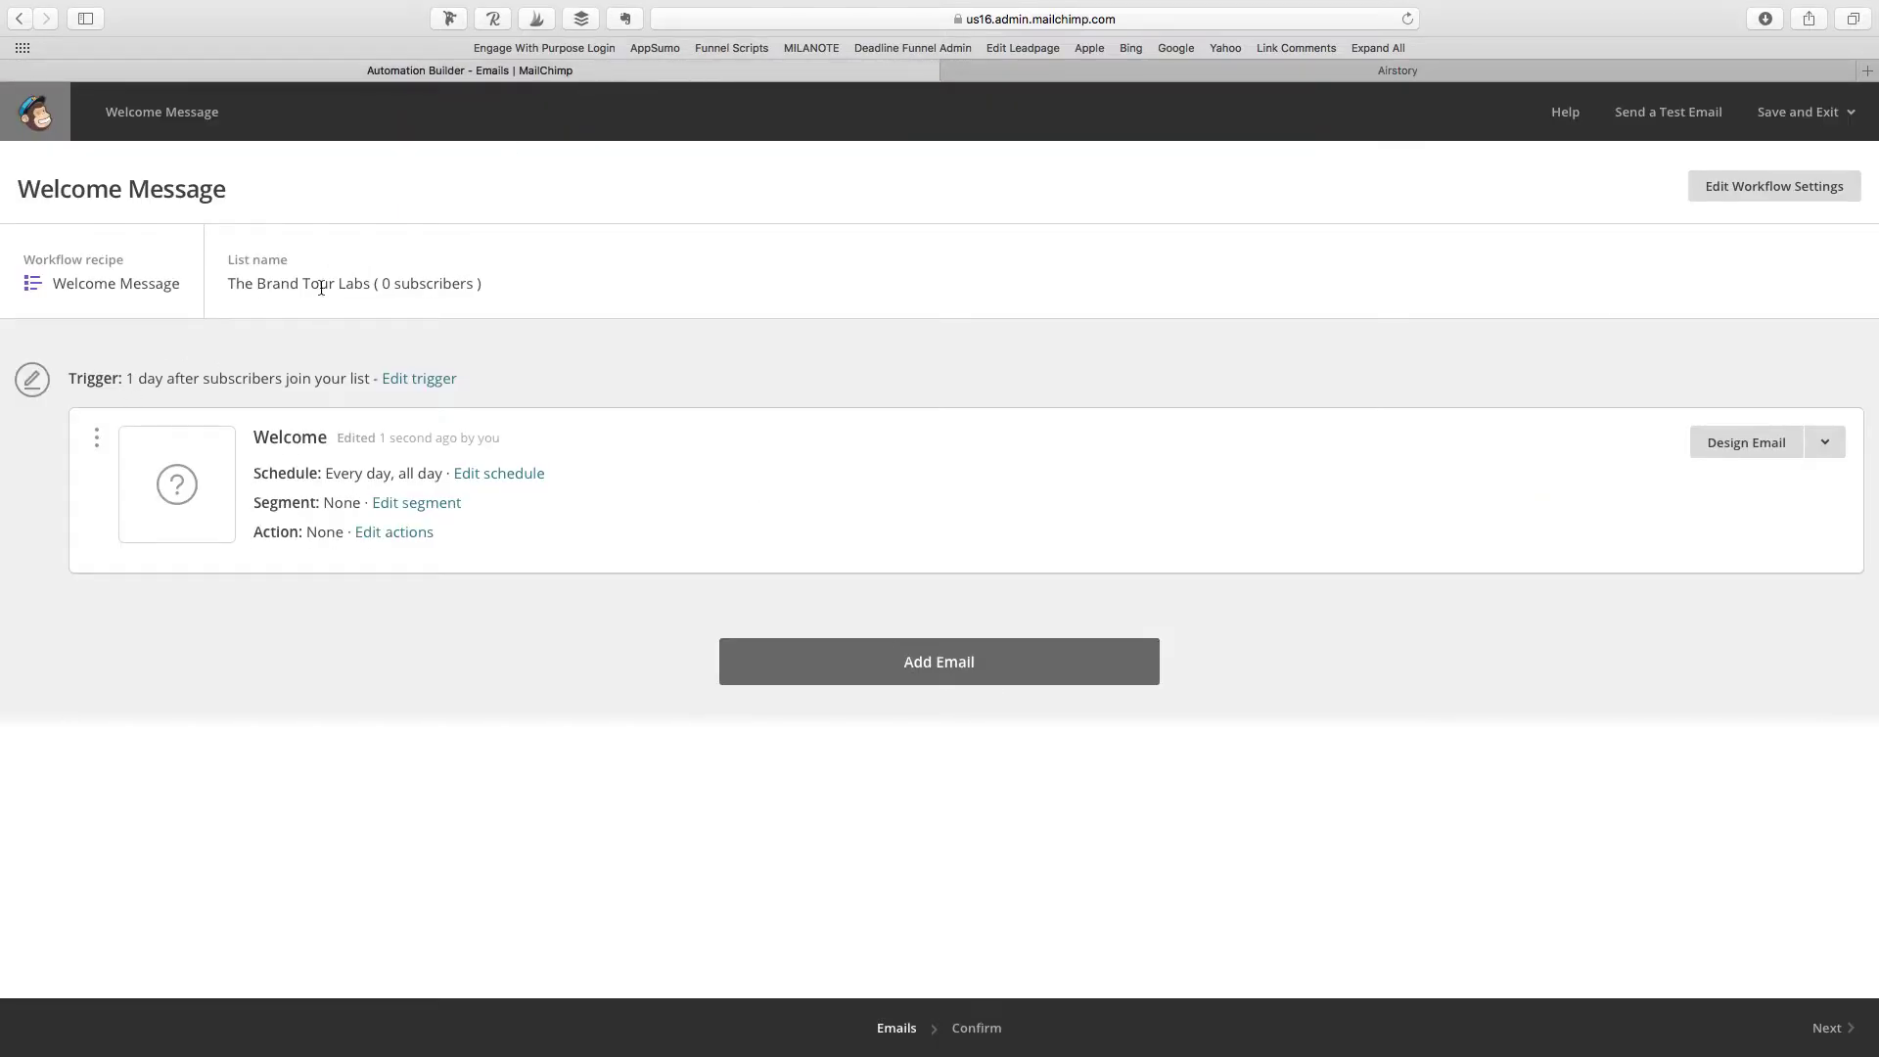
drag(227, 285, 380, 286)
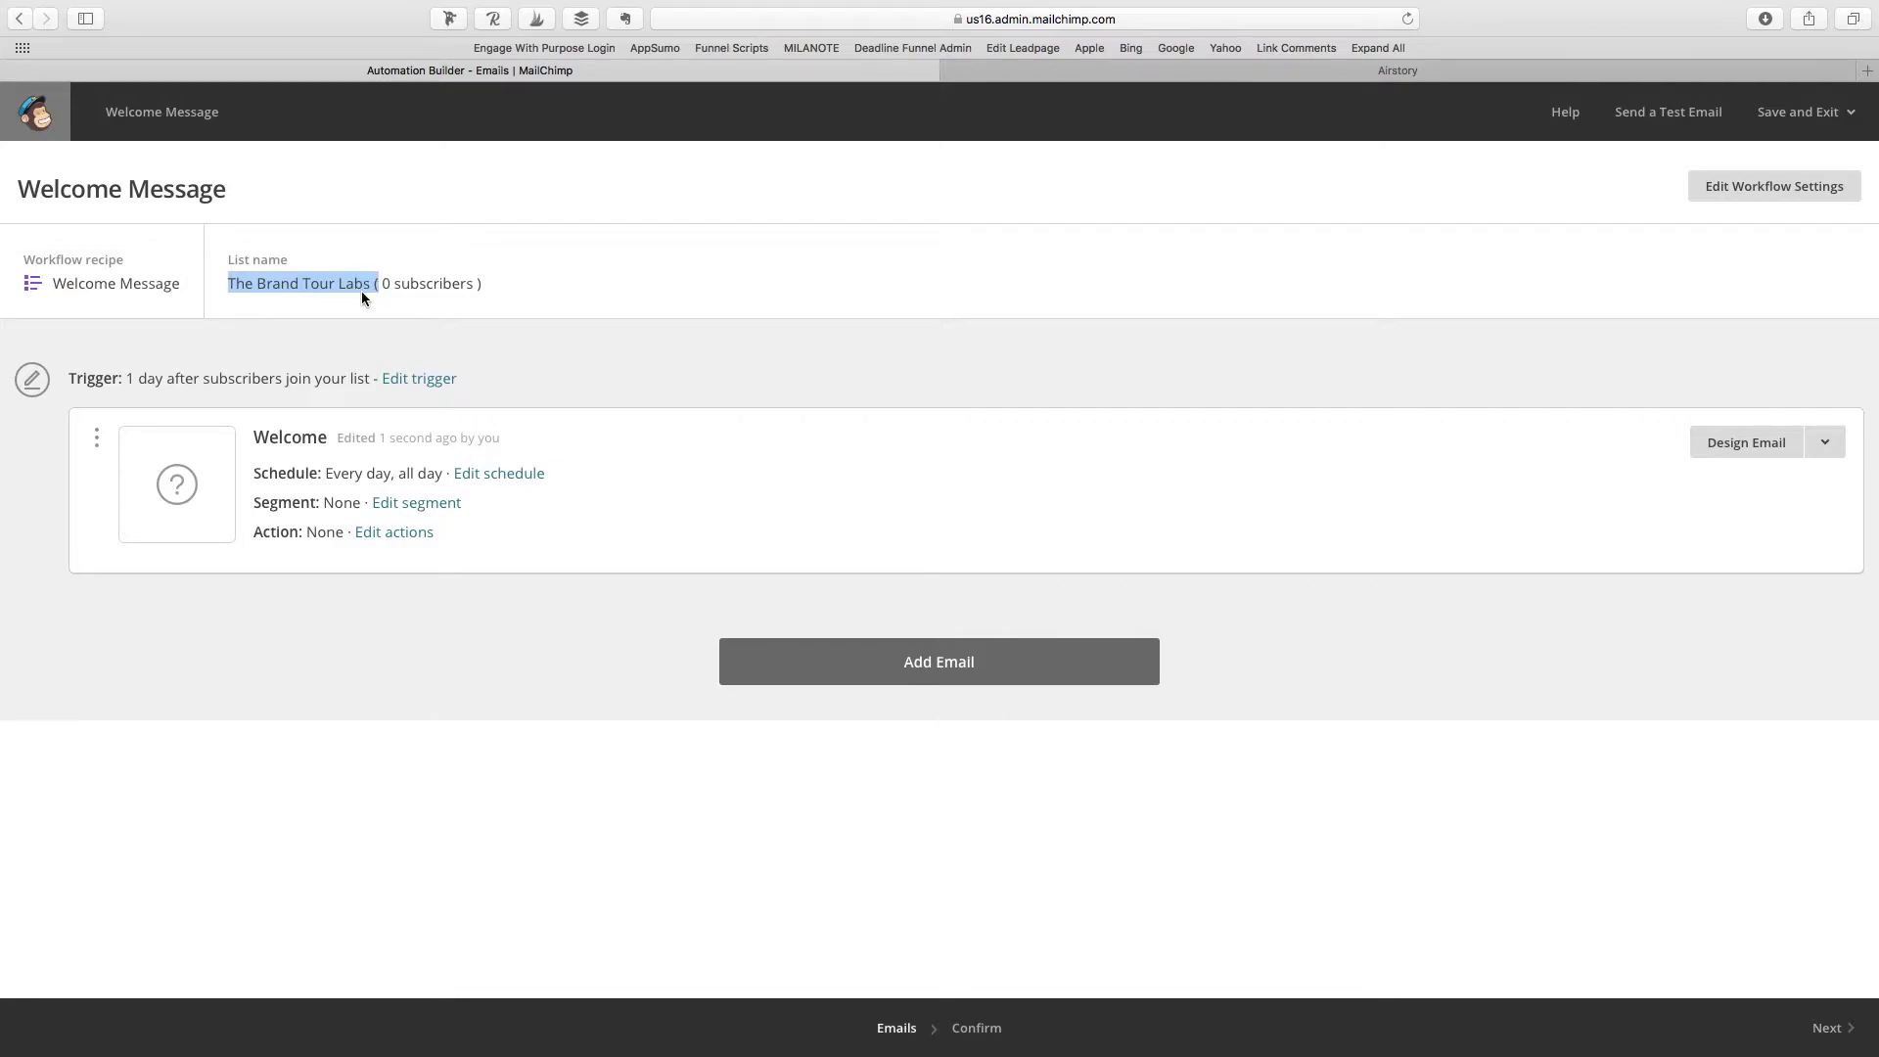
click(467, 286)
drag(558, 274, 217, 283)
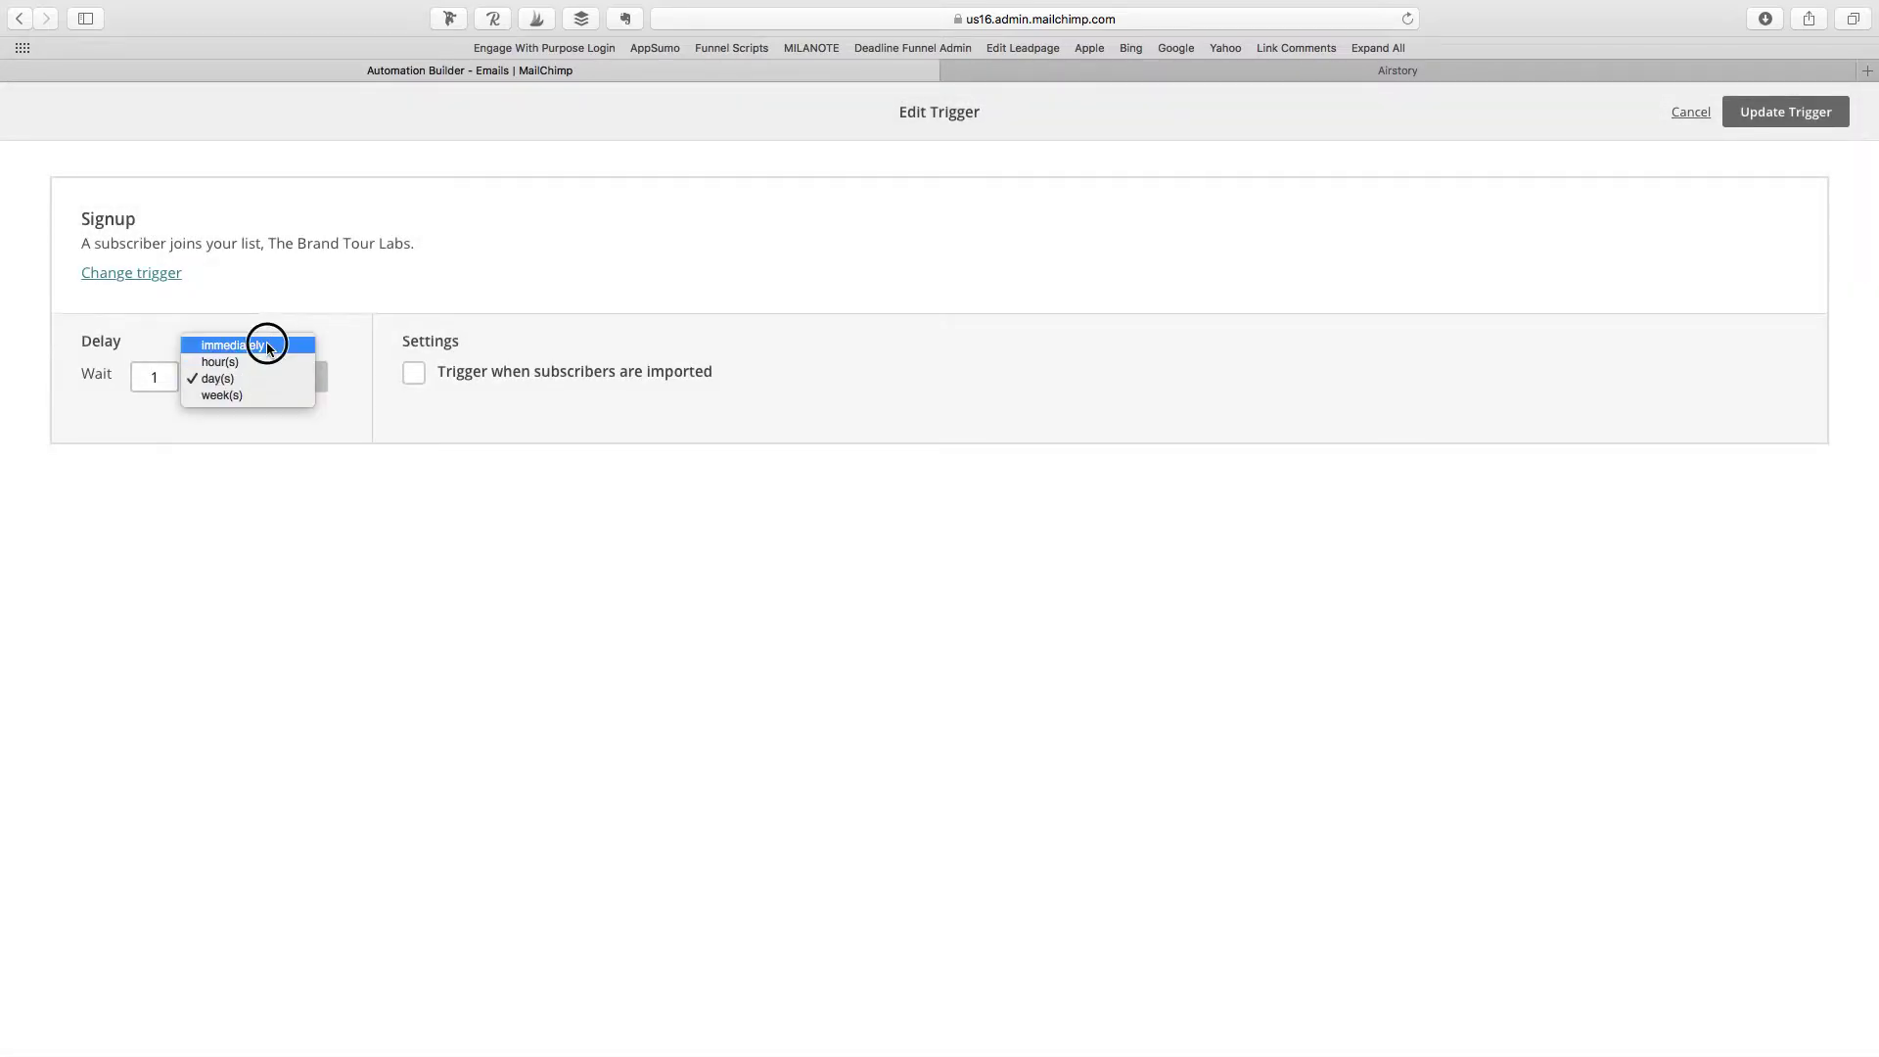
Step: Save the Welcome email trigger so it sends immediately after subscribers join
click(1791, 114)
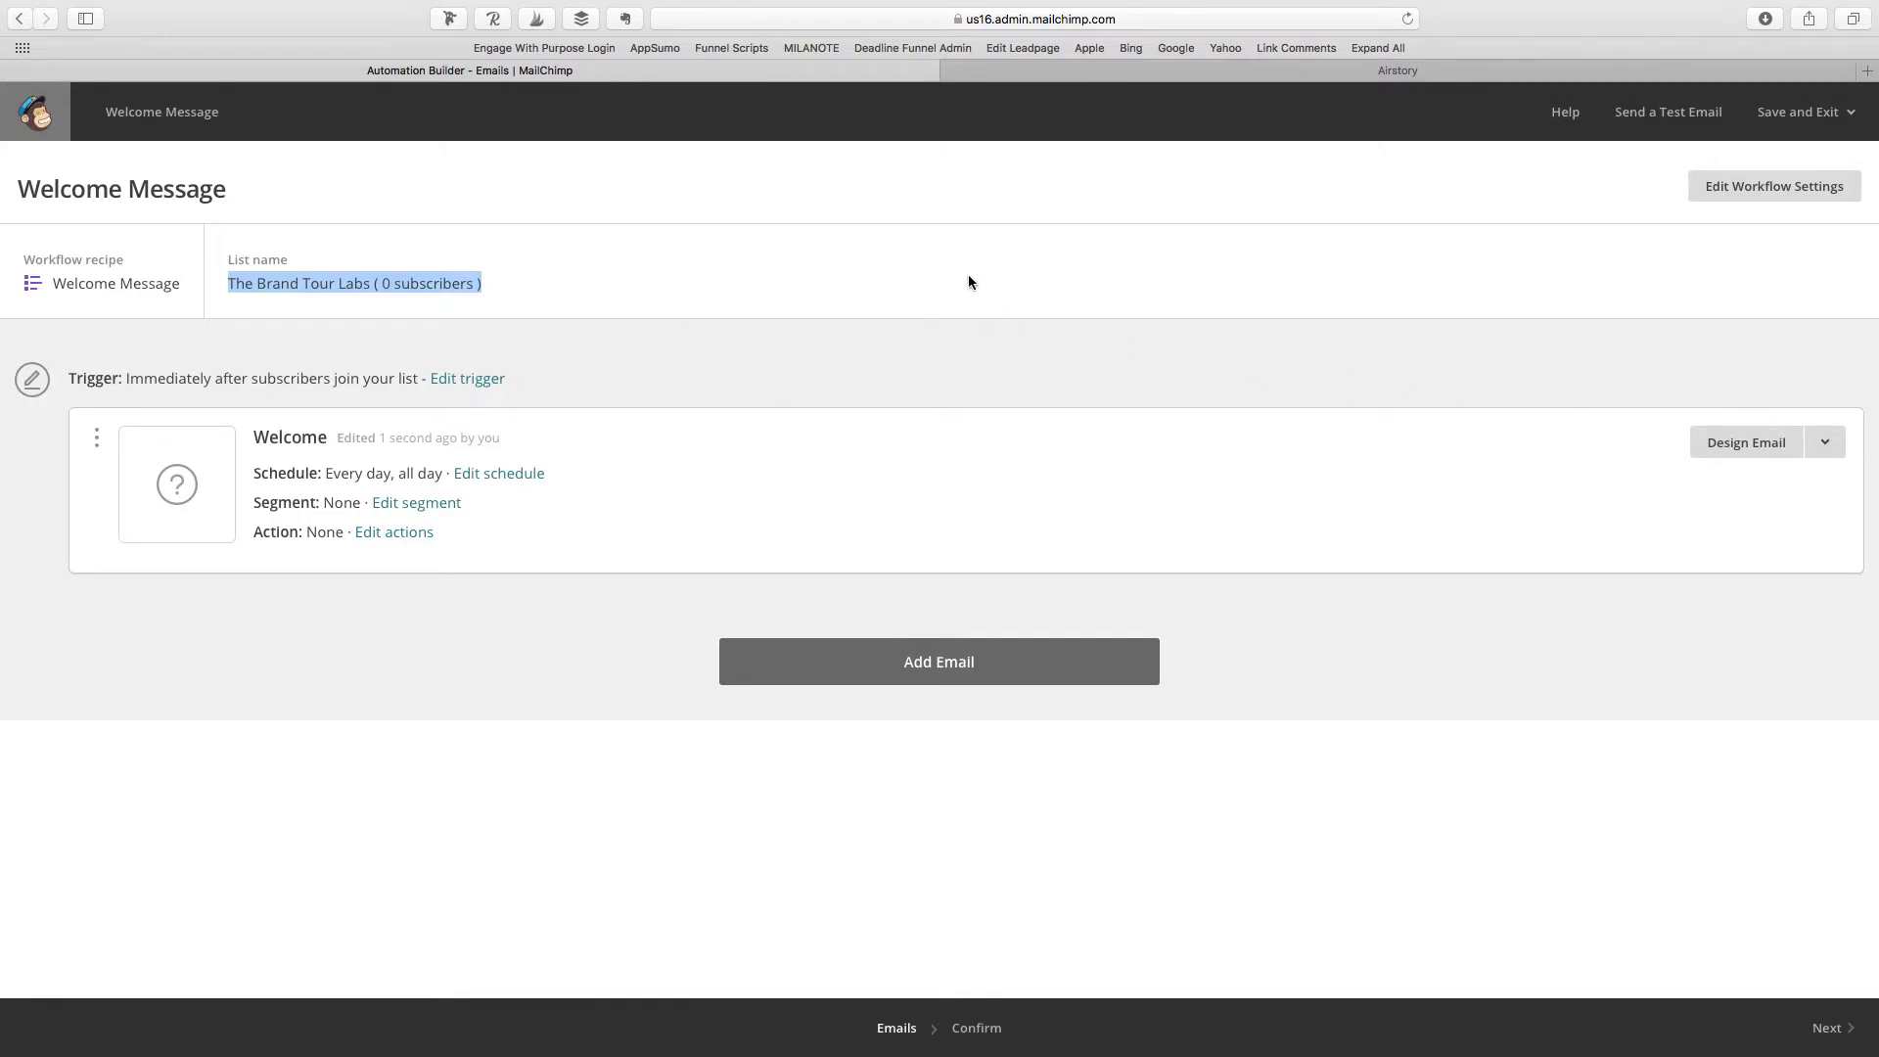
Step: Highlight the 'Choose a simple email theme' step in the Airstory outline, then return to MailChimp
click(1273, 70)
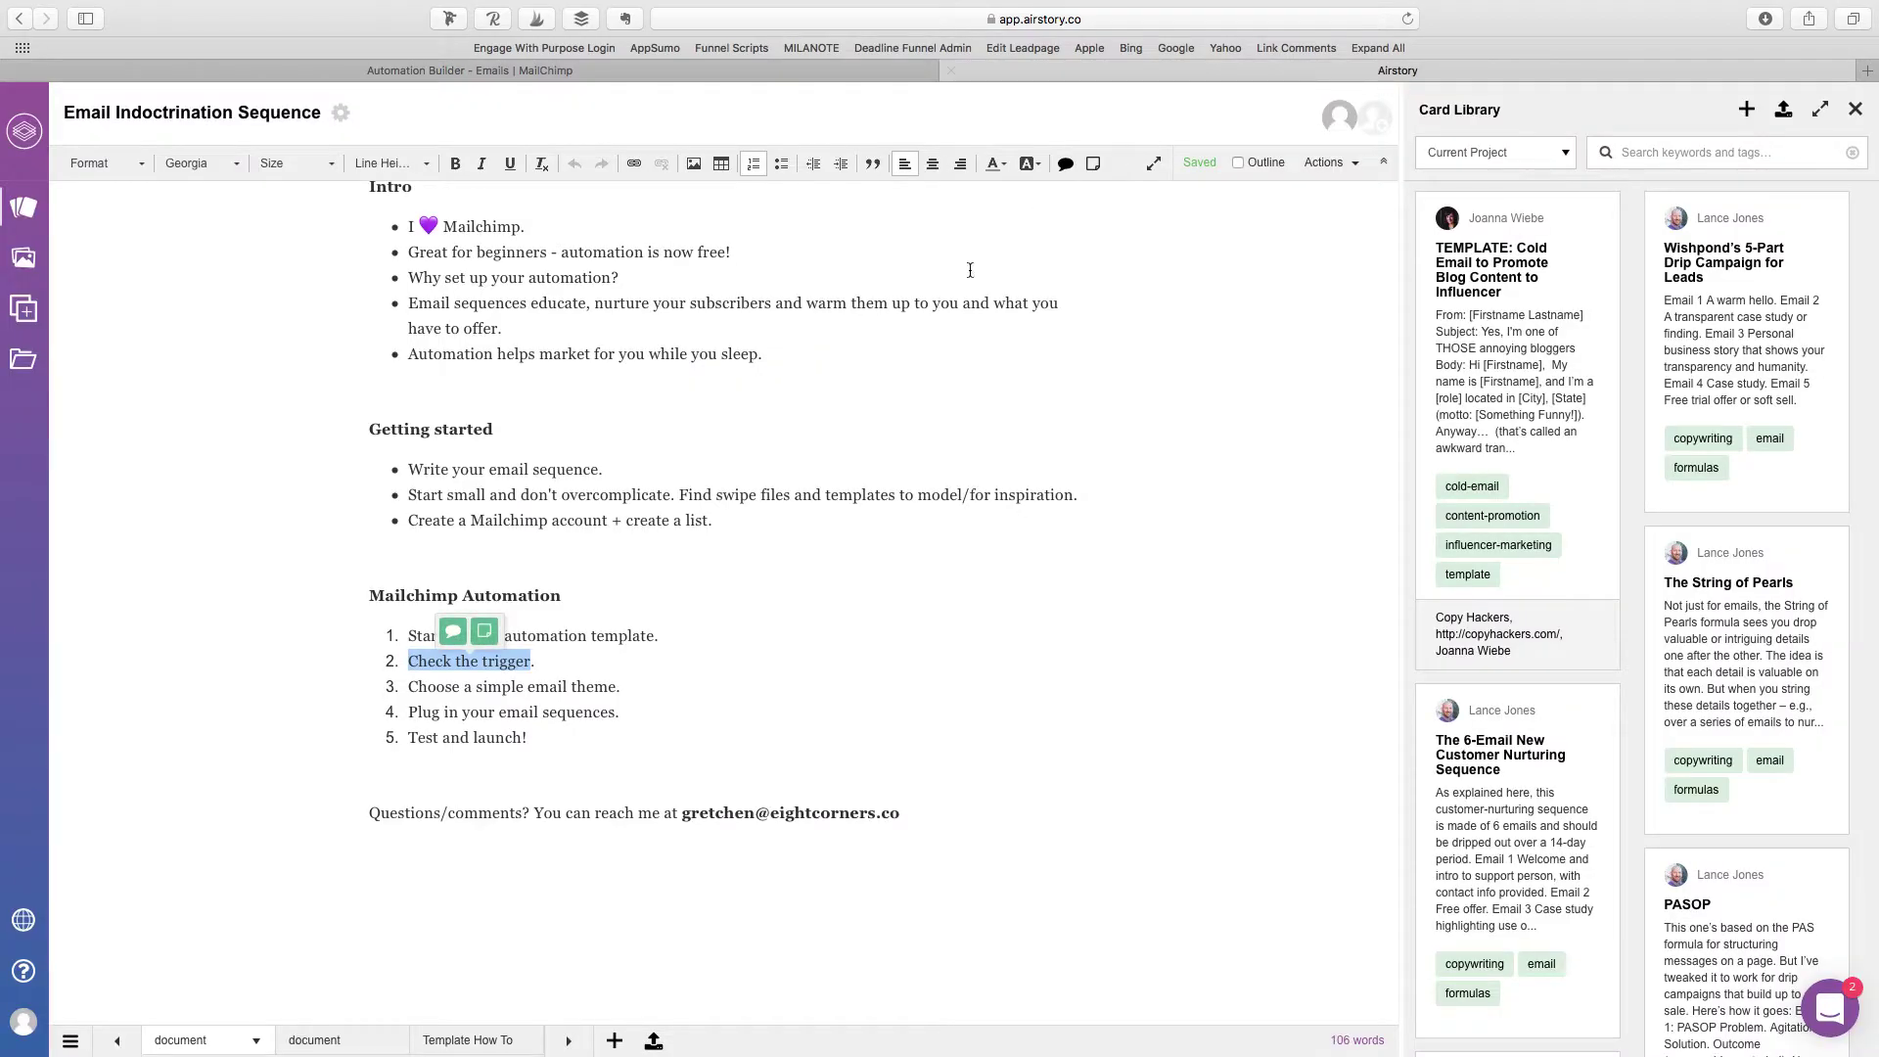
click(446, 689)
drag(409, 688, 616, 688)
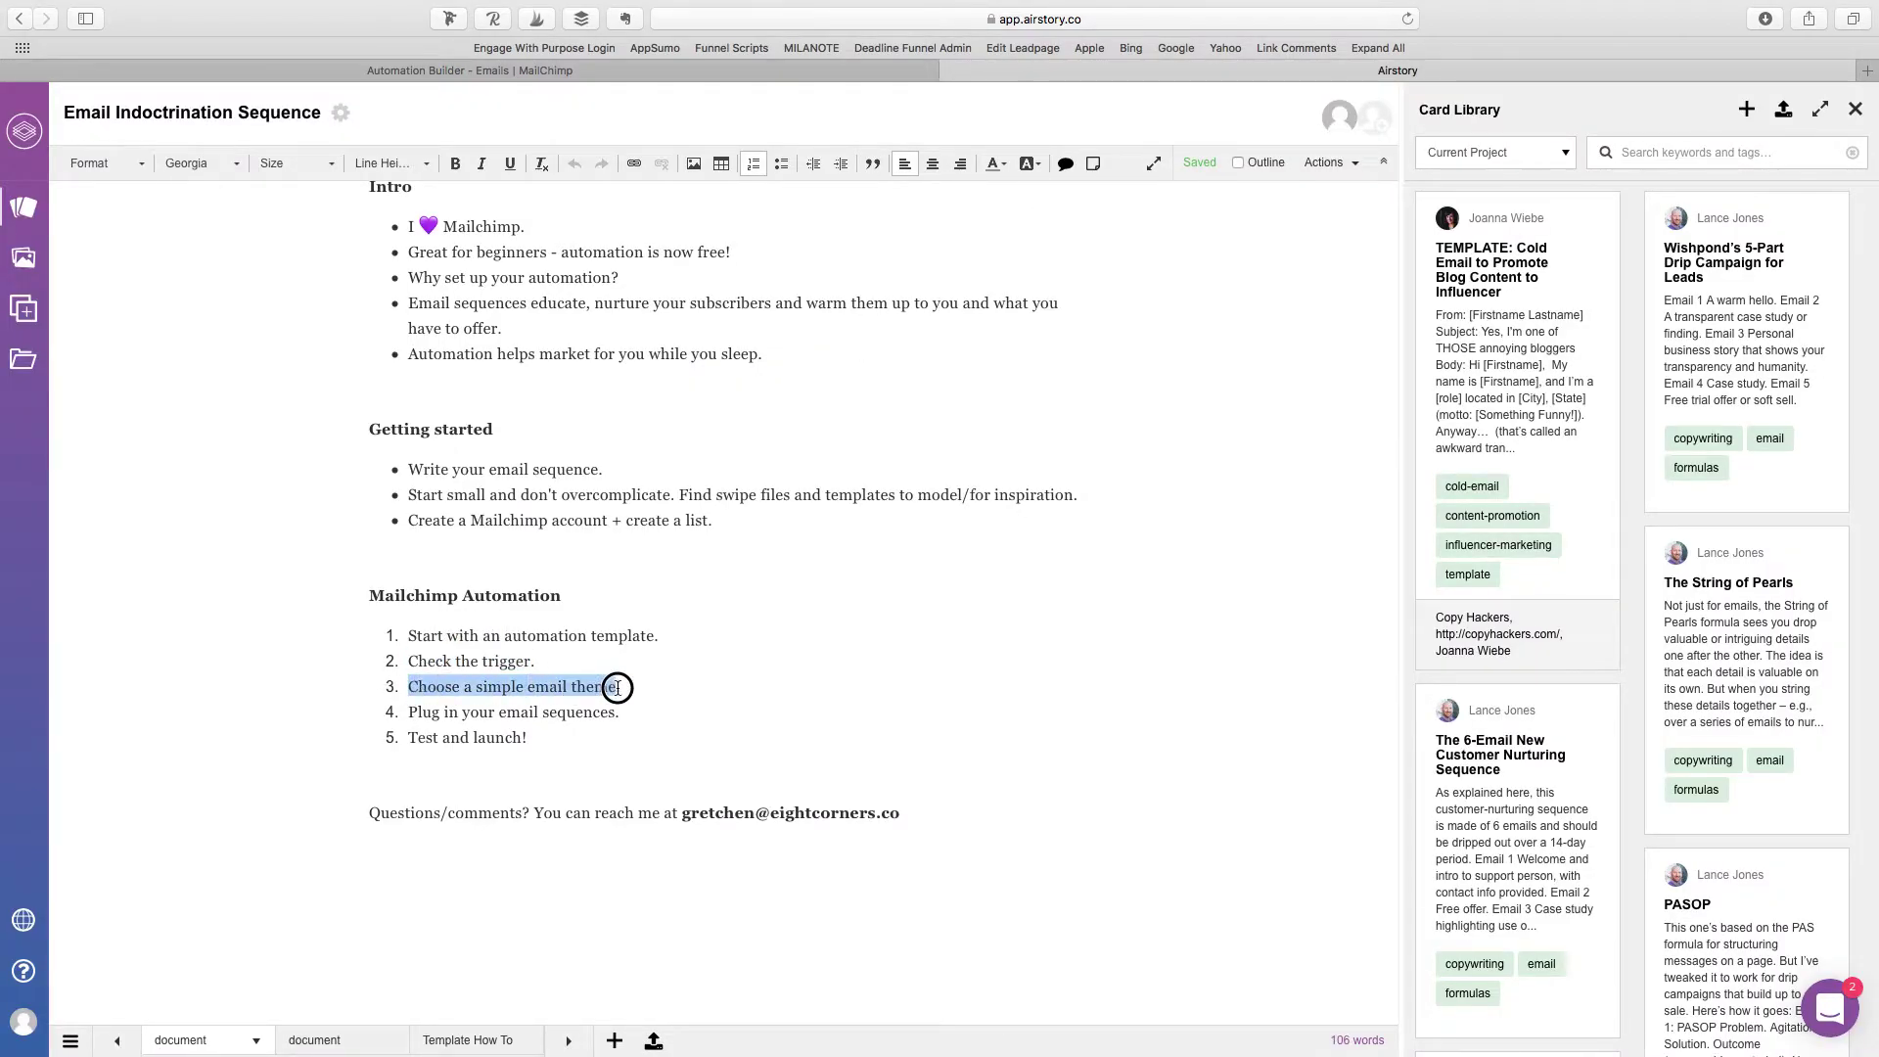
click(480, 76)
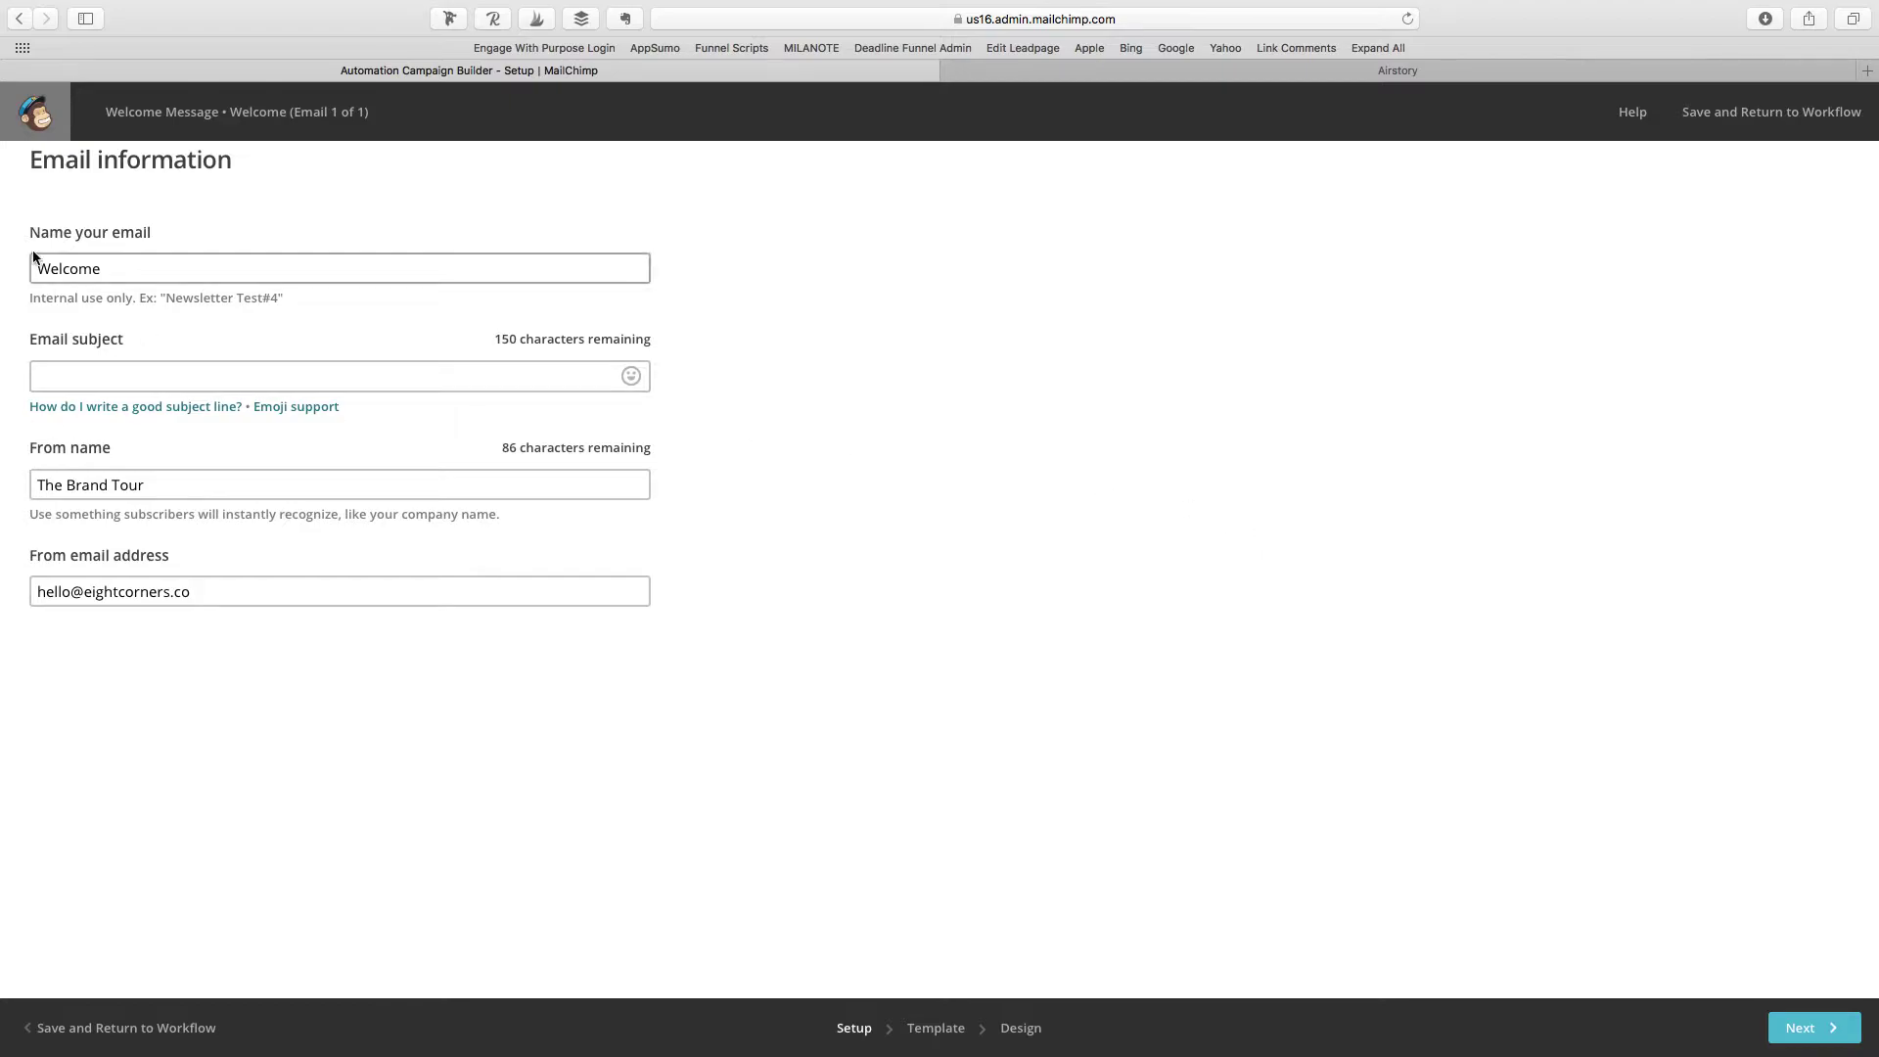
Step: Change the email's internal name to 'Welcome Email', leaving the subject empty
click(120, 379)
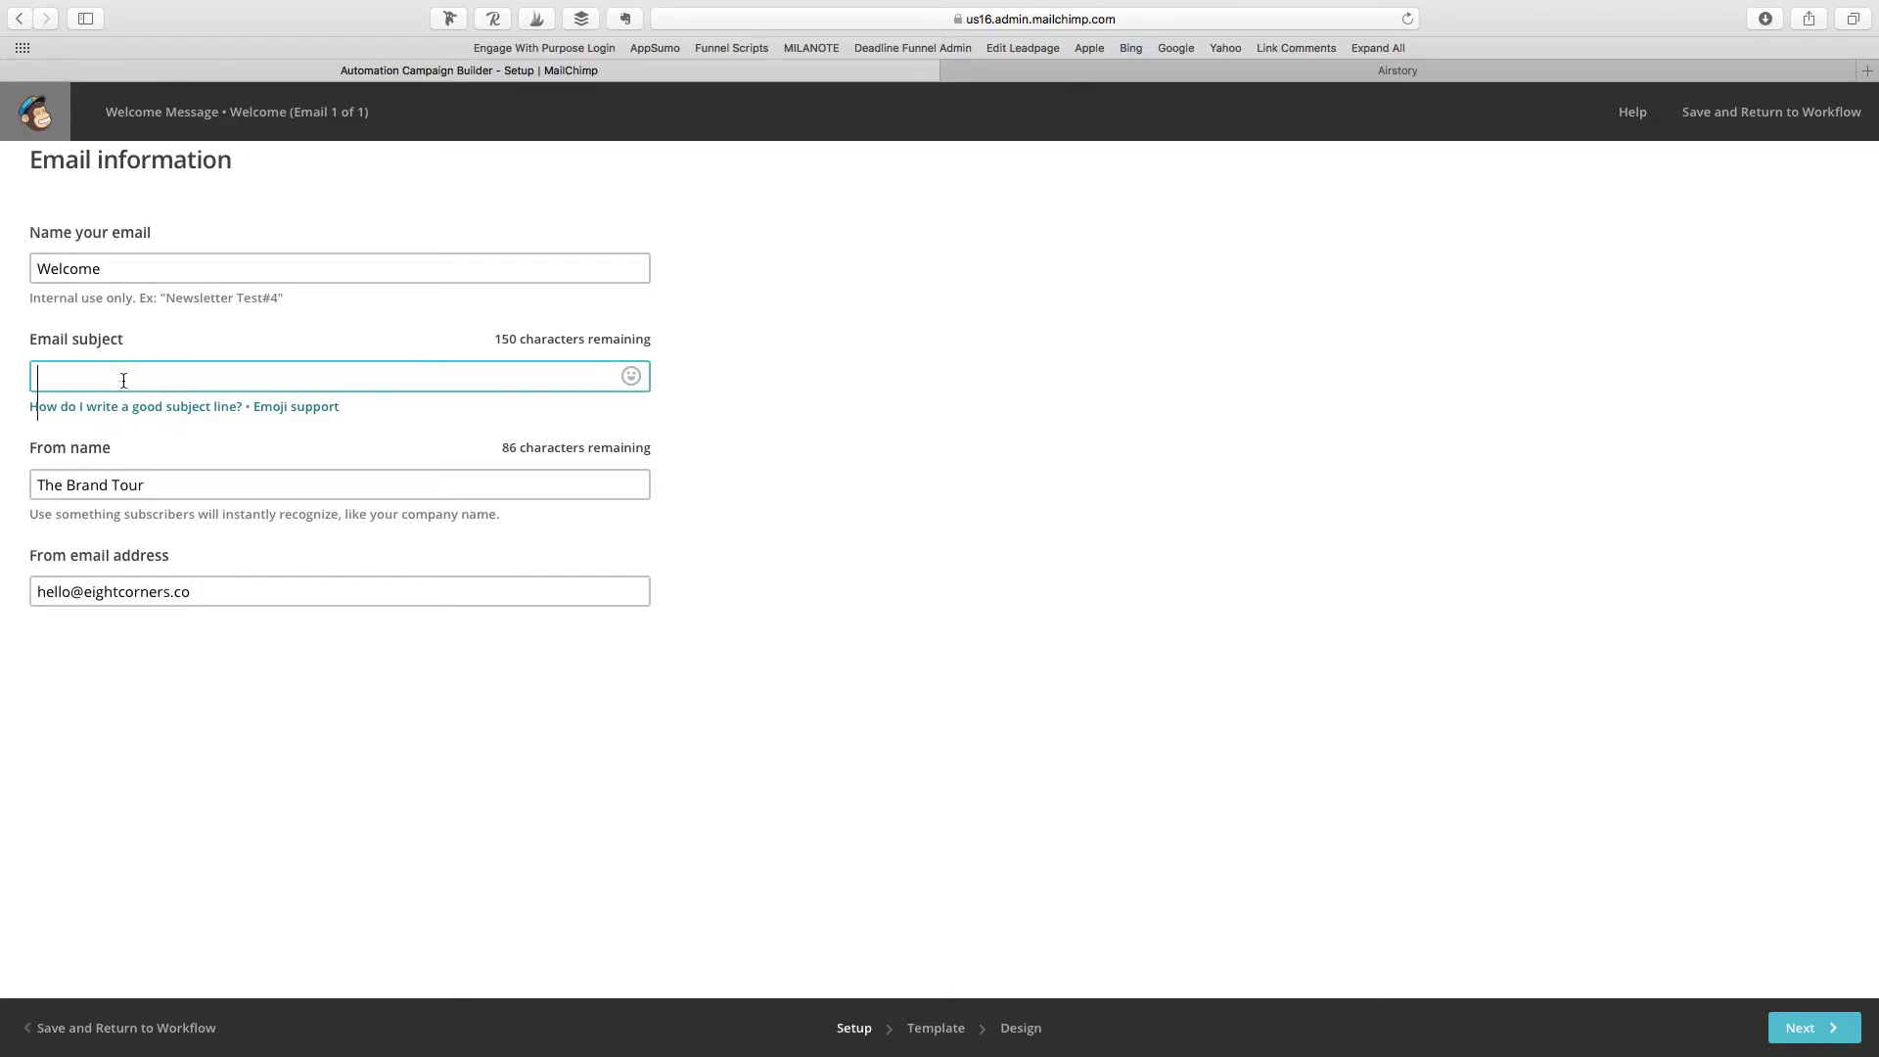
click(132, 270)
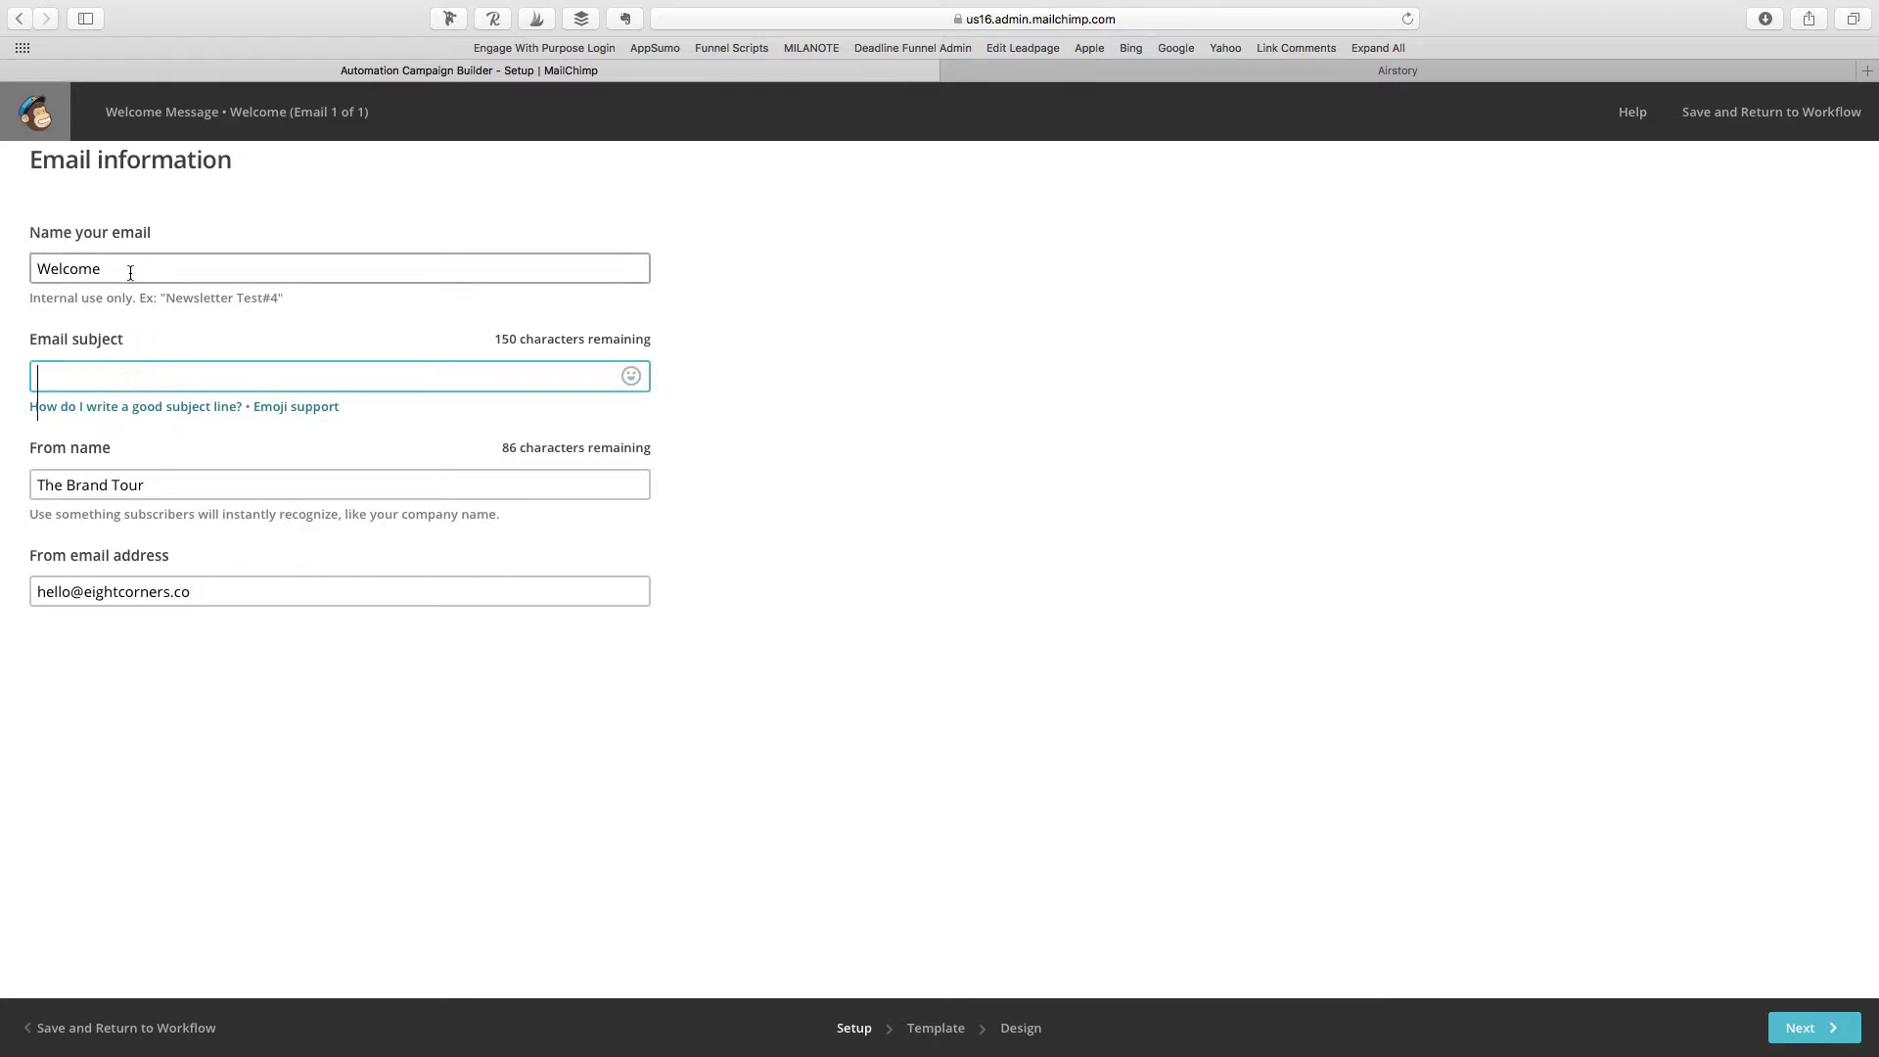
text(mail)
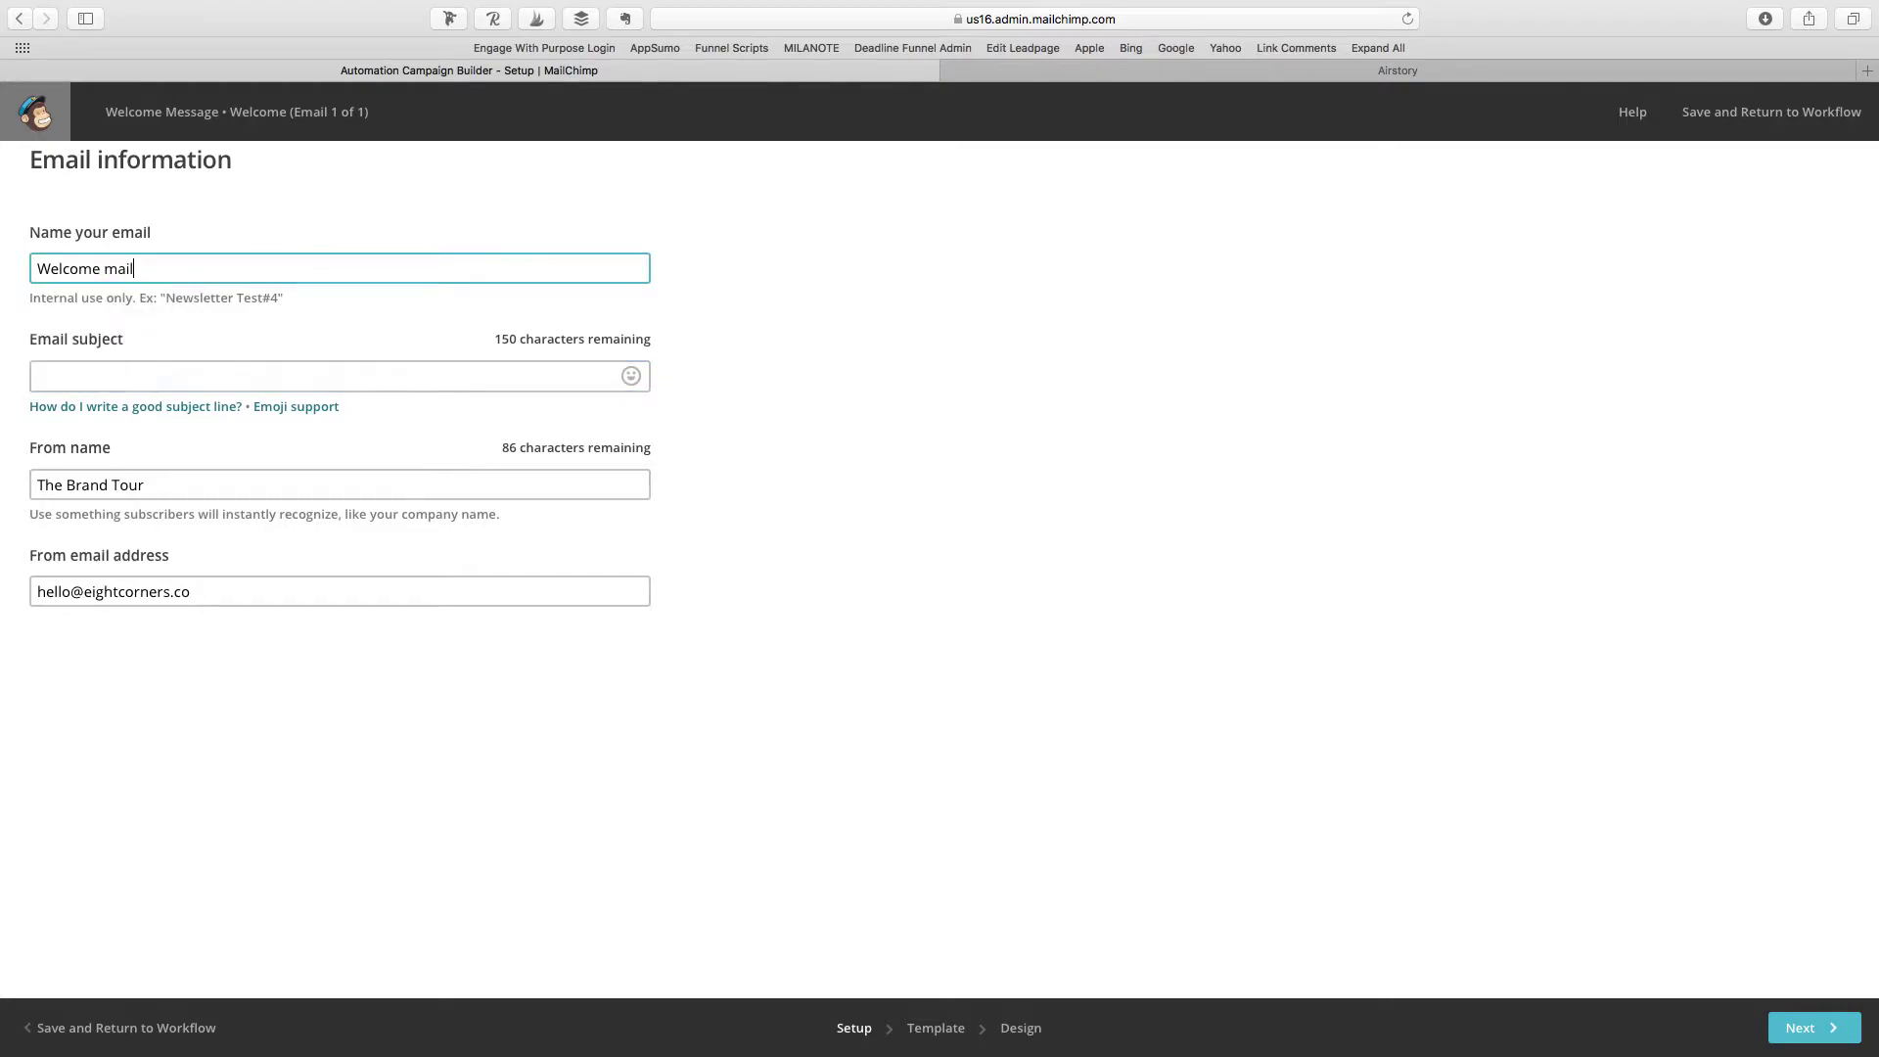
key(BackSpace)
key(BackSpace)
key(BackSpace)
text(EEmail)
click(193, 376)
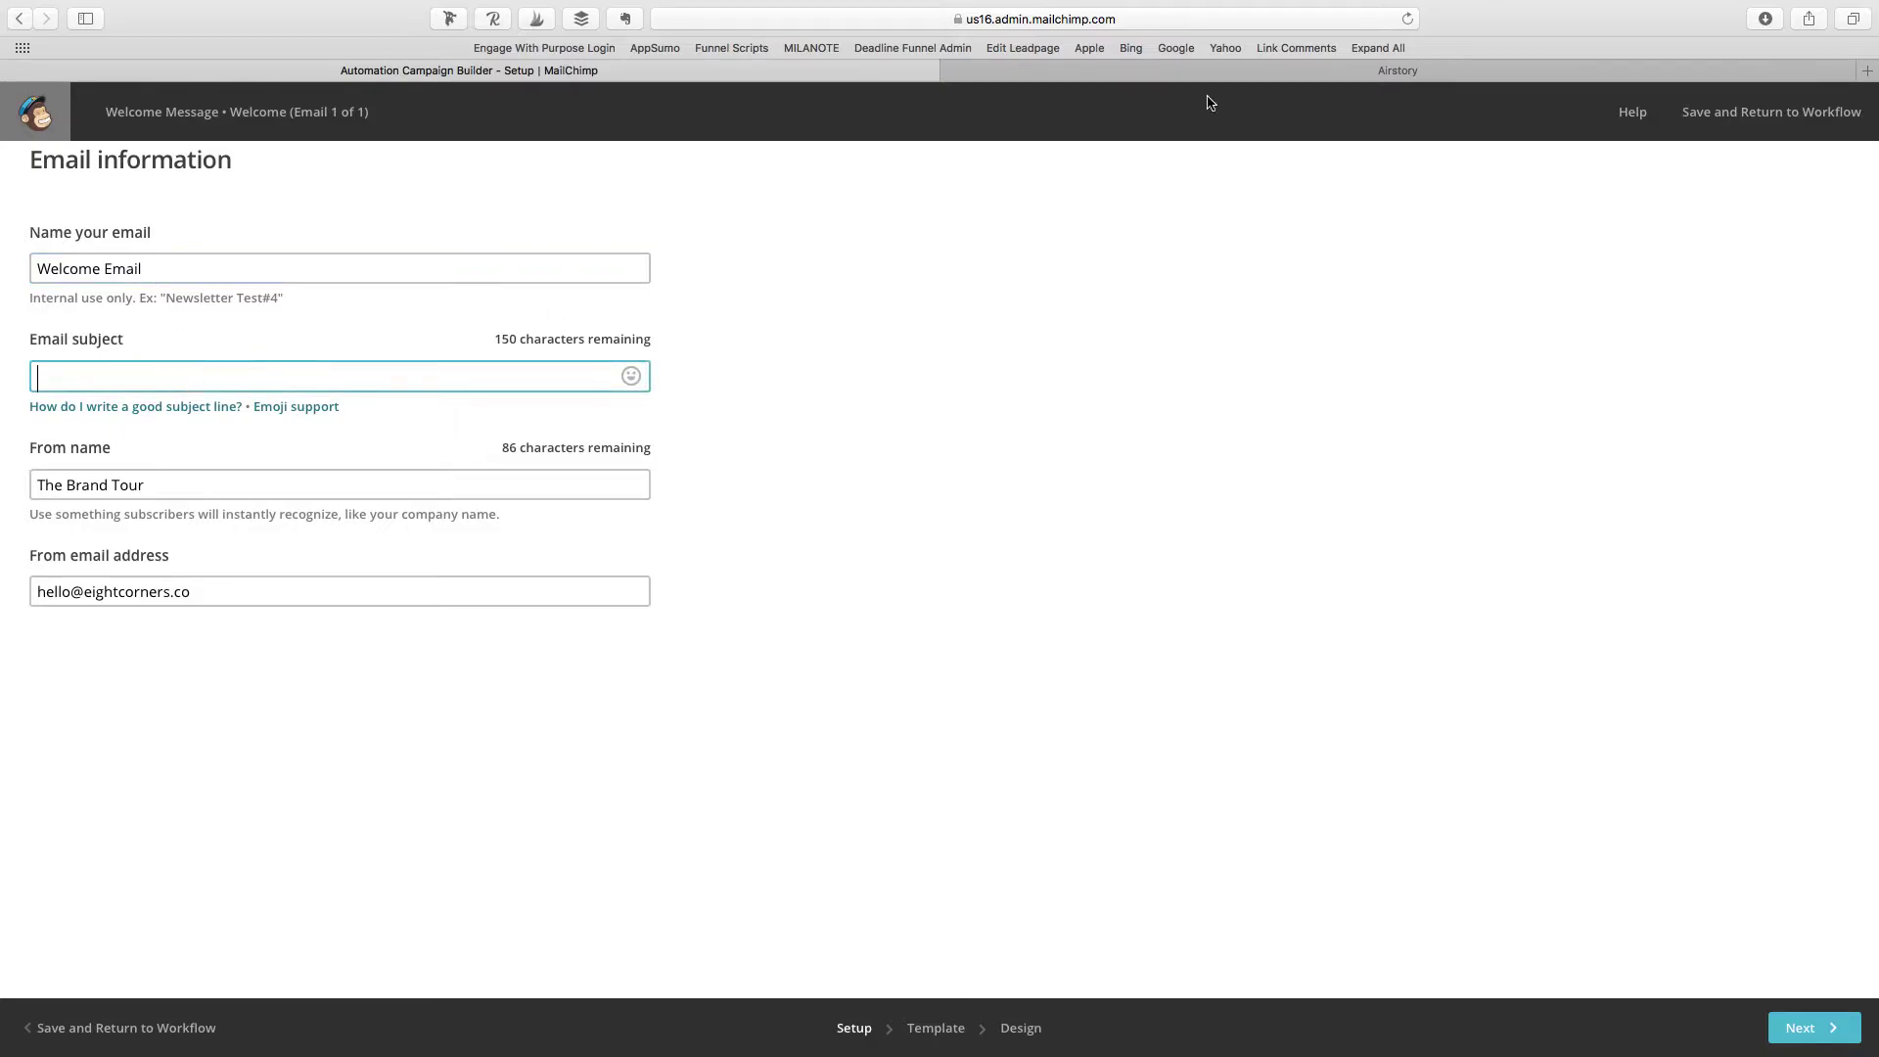
click(1404, 66)
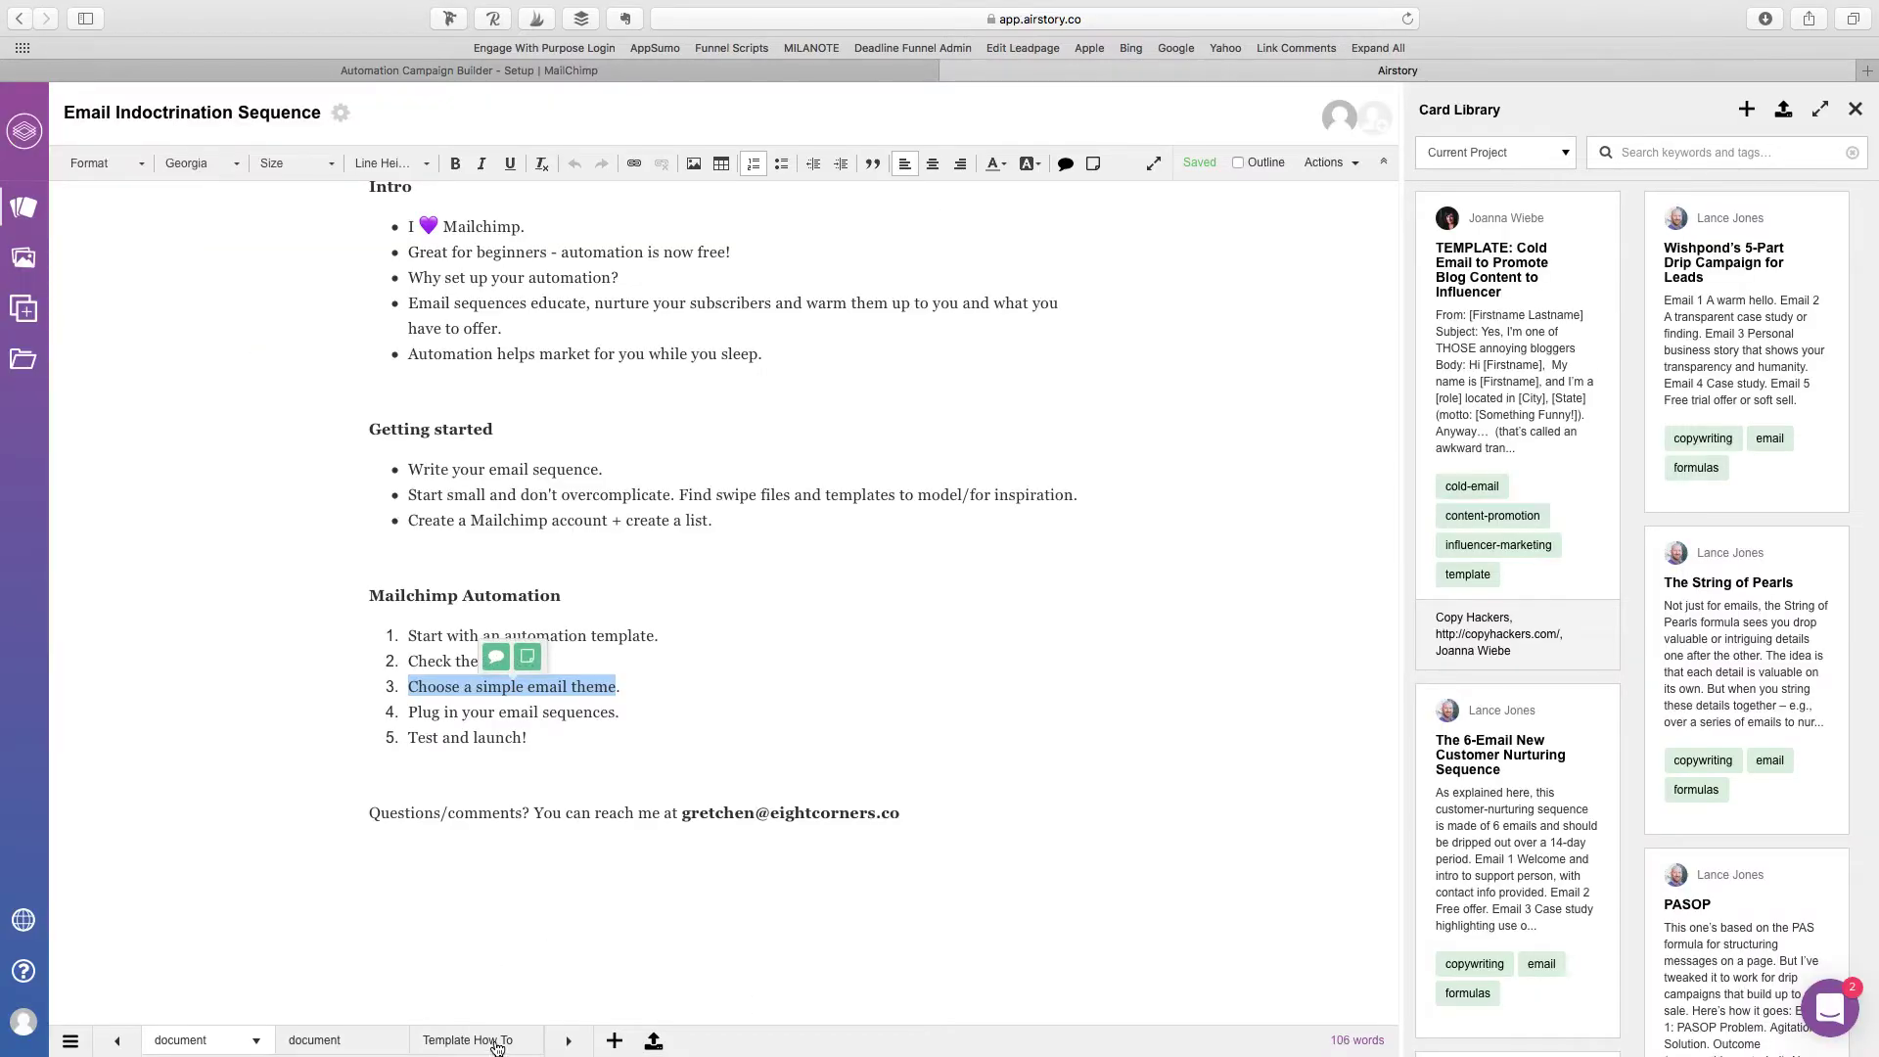
Step: Copy the subject line 'Yes, I'm one of THOSE annoying bloggers' from Airstory's Template Example
click(566, 1041)
click(480, 1040)
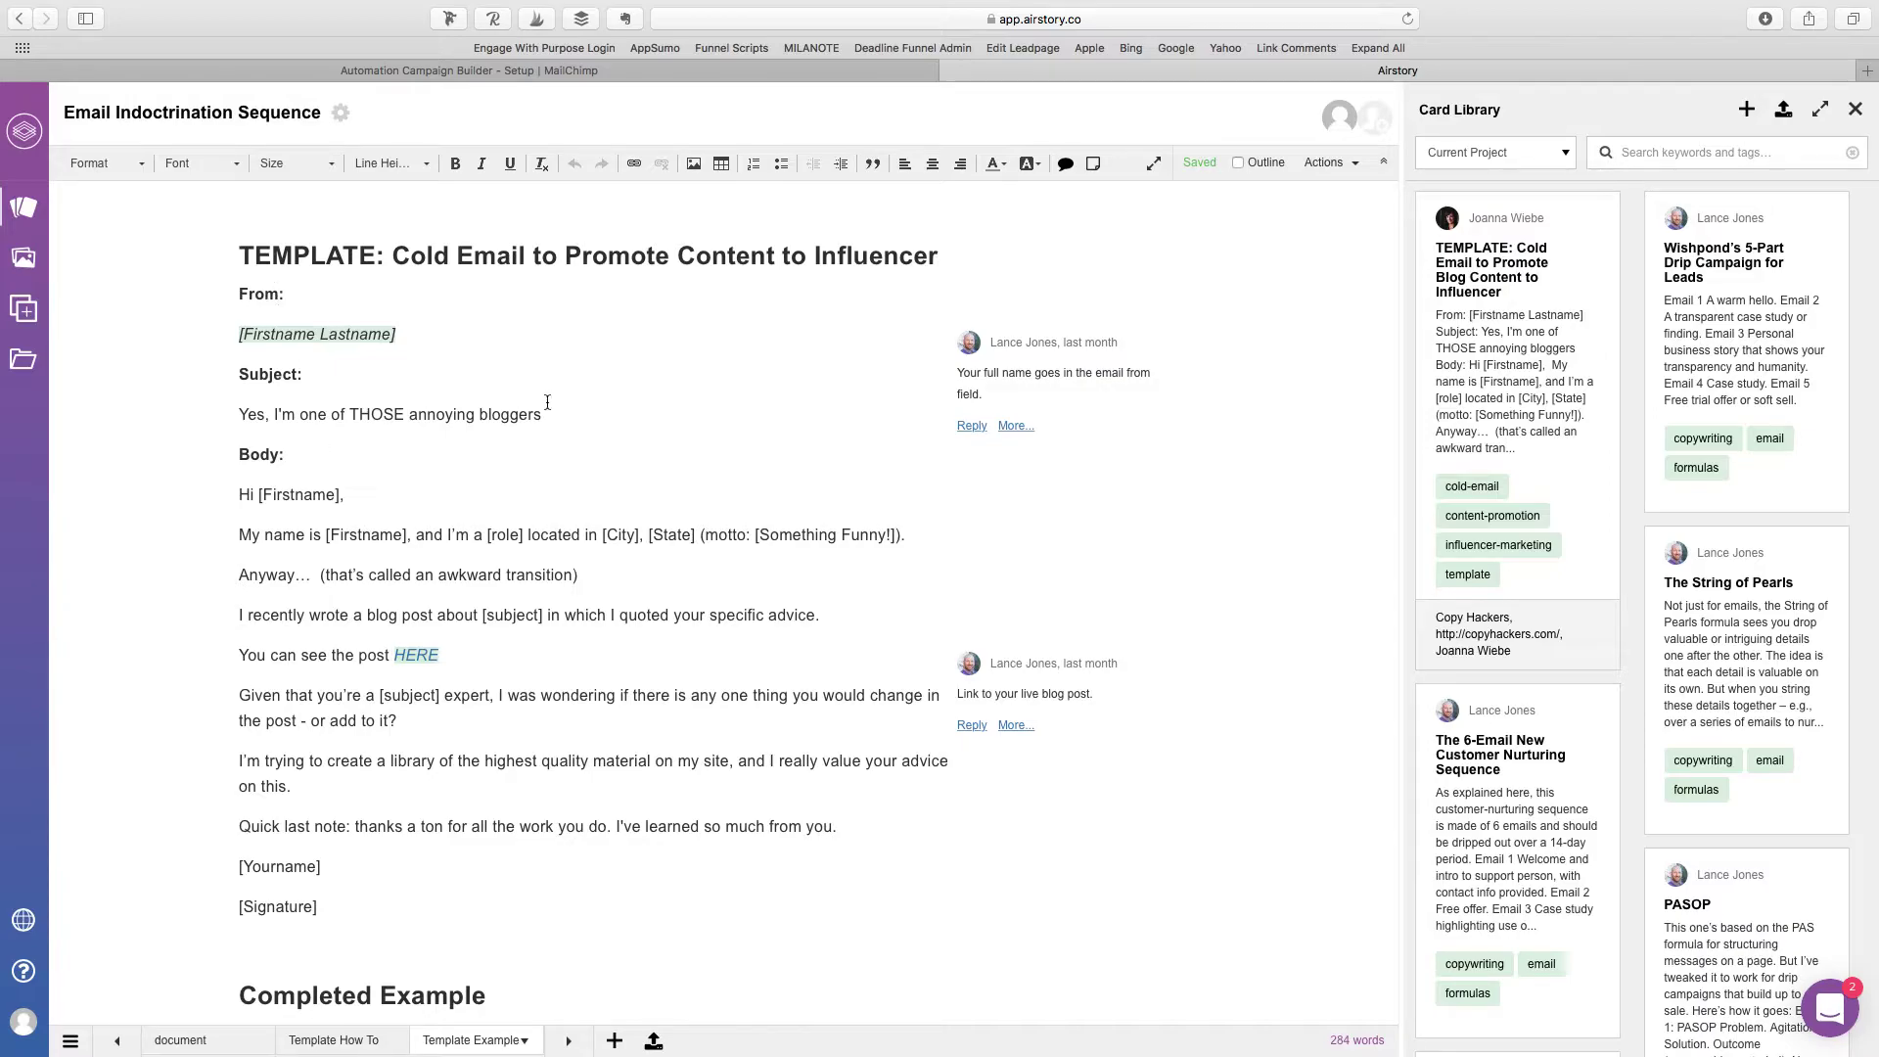
drag(570, 419, 209, 415)
key(super+c)
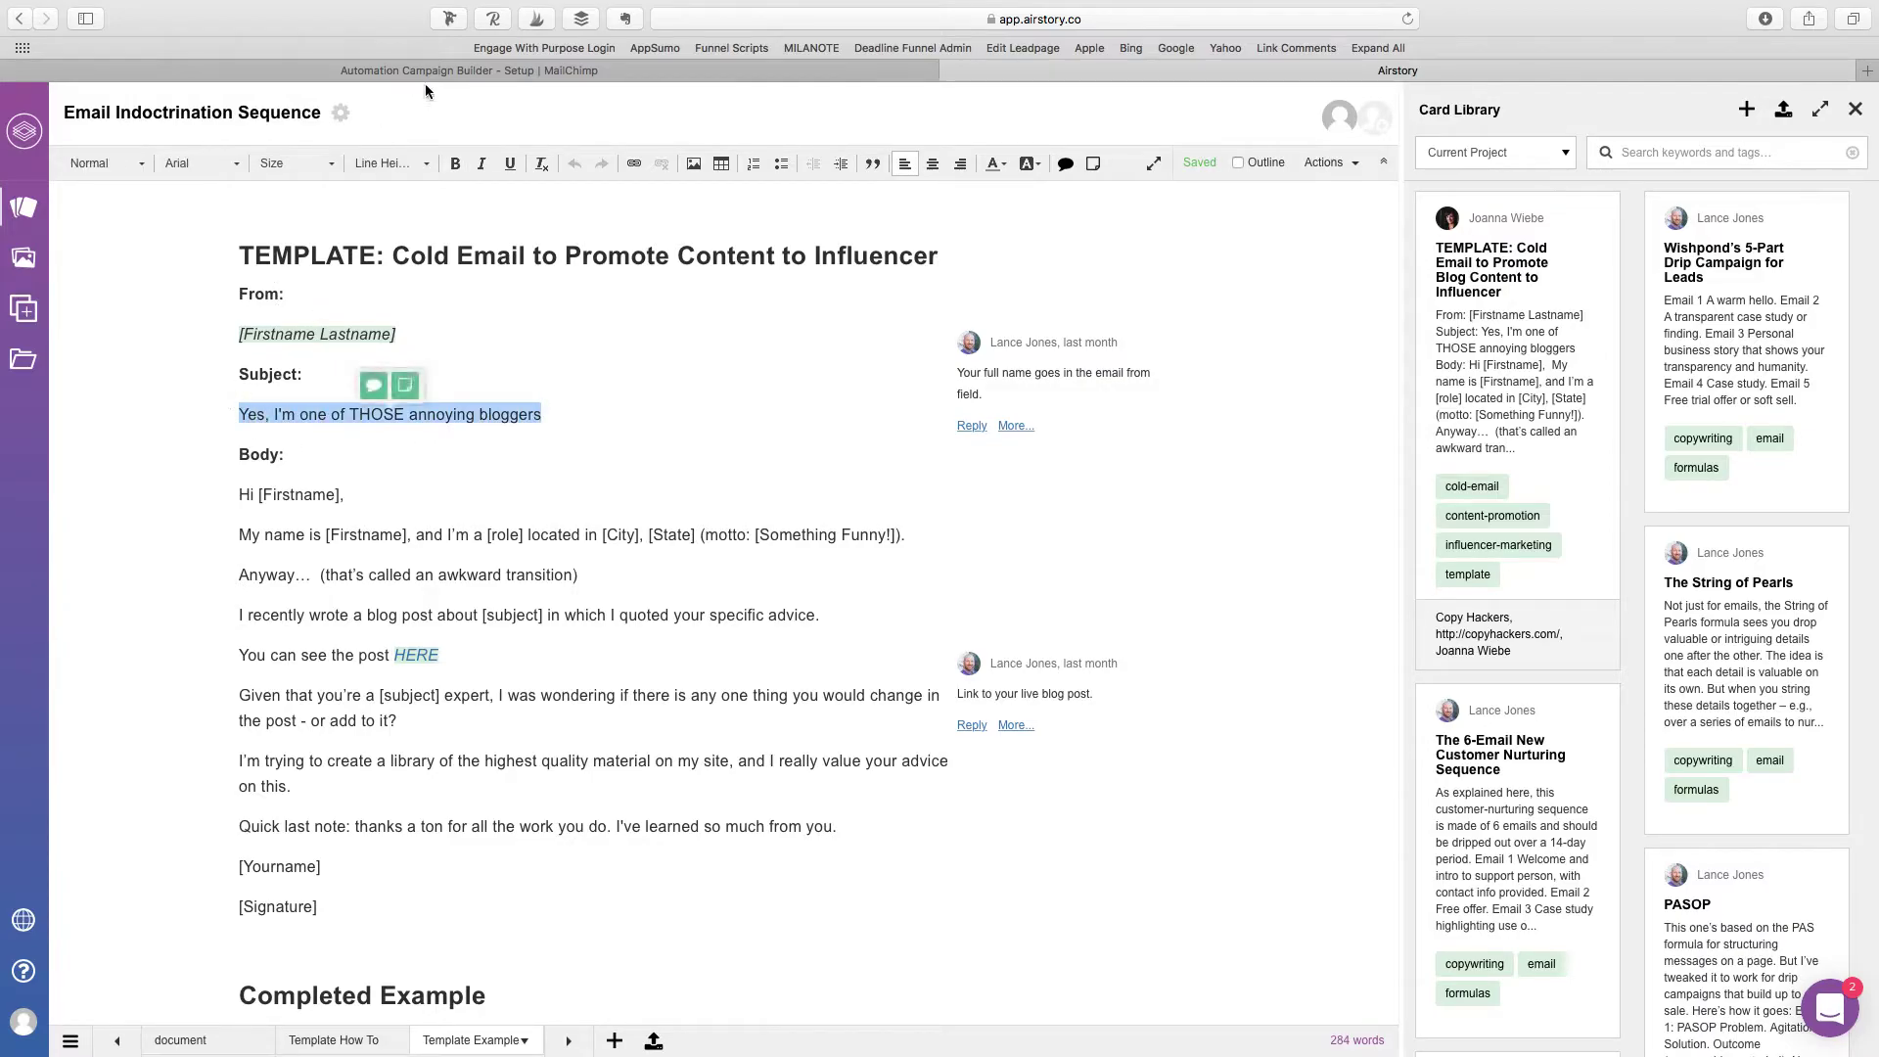
click(425, 71)
Step: Paste the copied subject into the Welcome Email and design it with the Simple Text layout
key(super+v)
click(1315, 734)
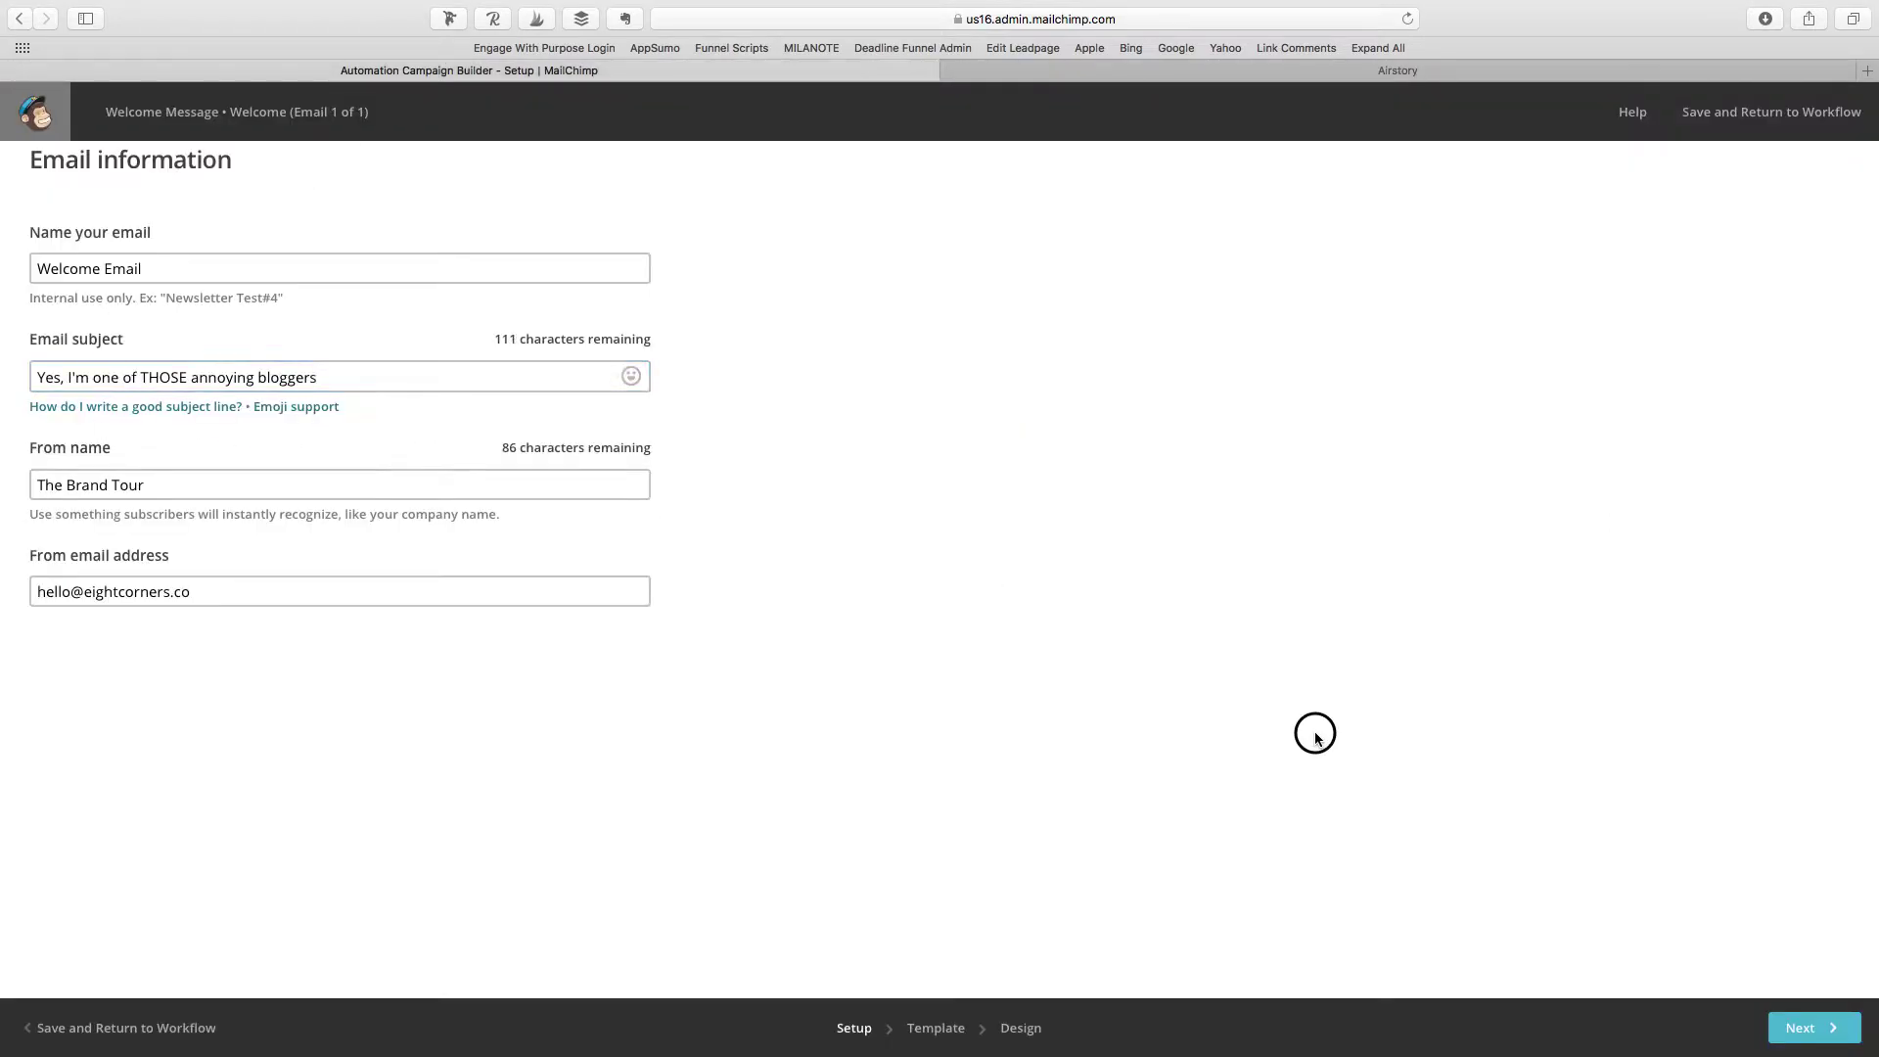
click(1838, 1041)
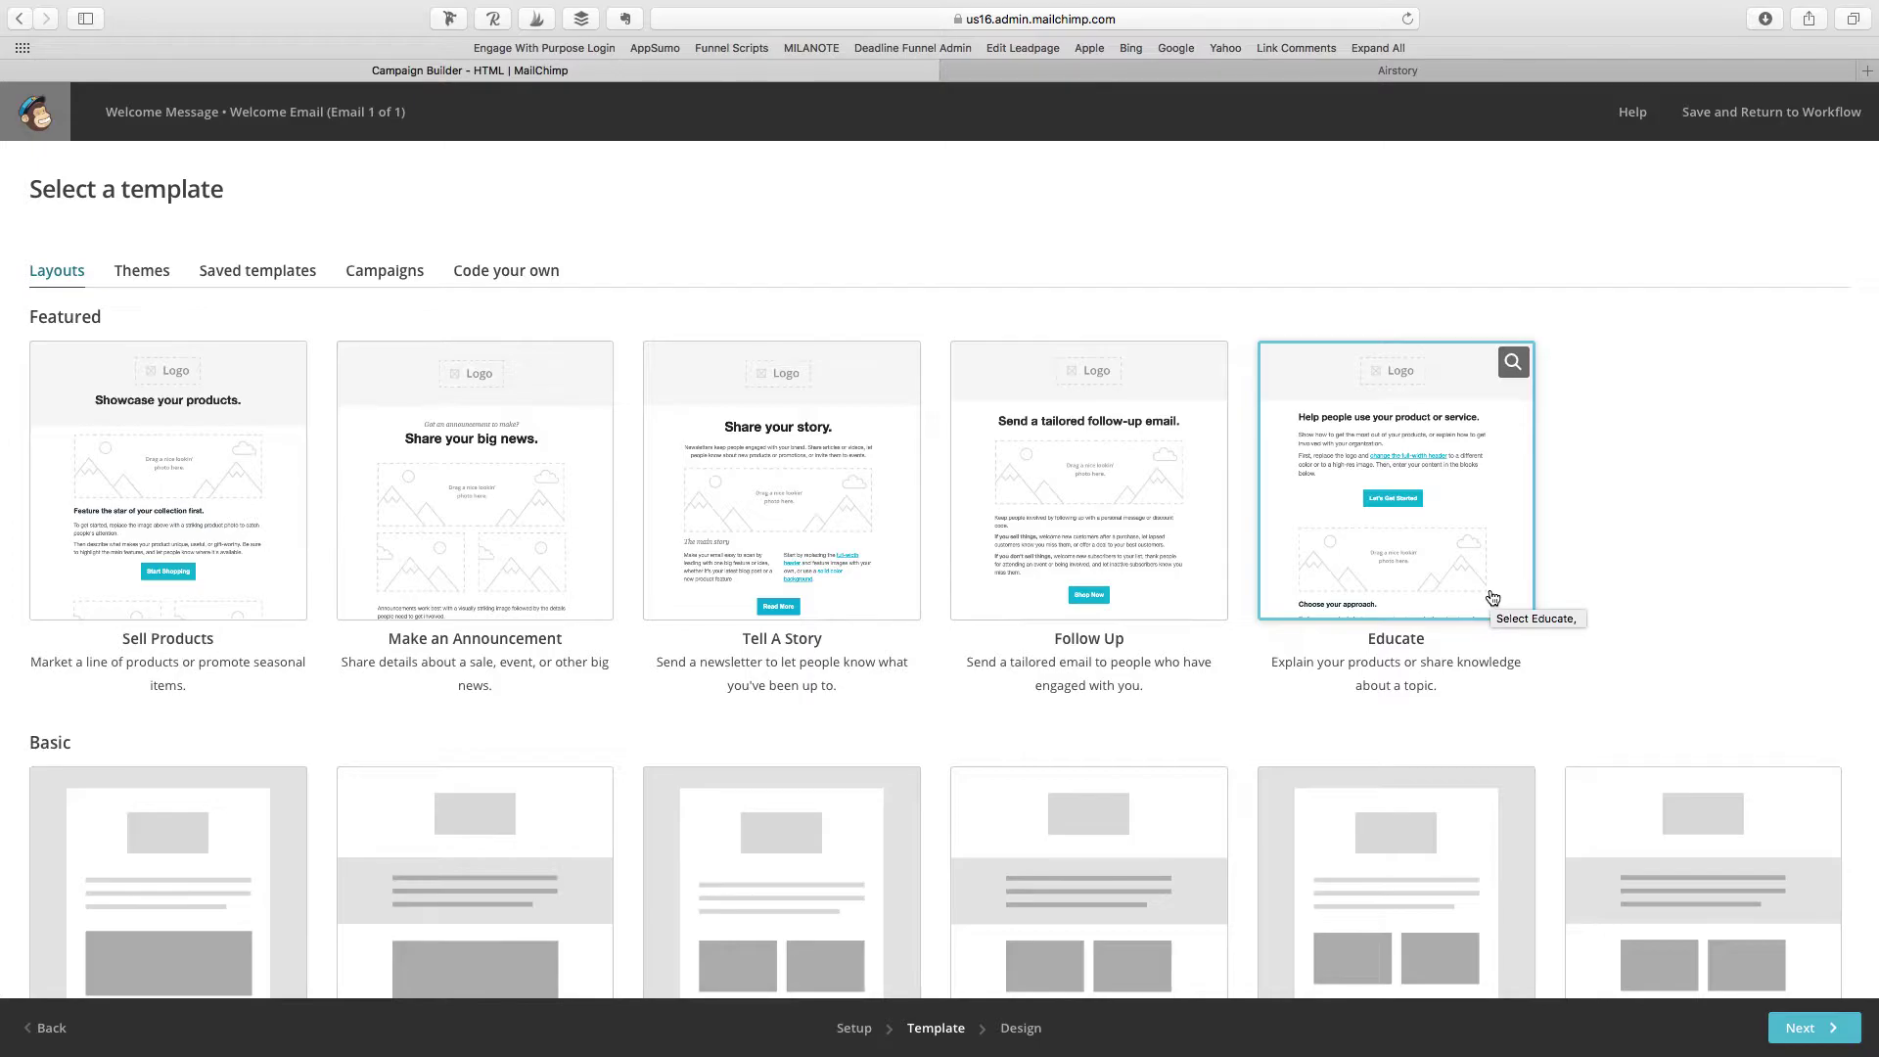
scroll(1492, 597, down, 5)
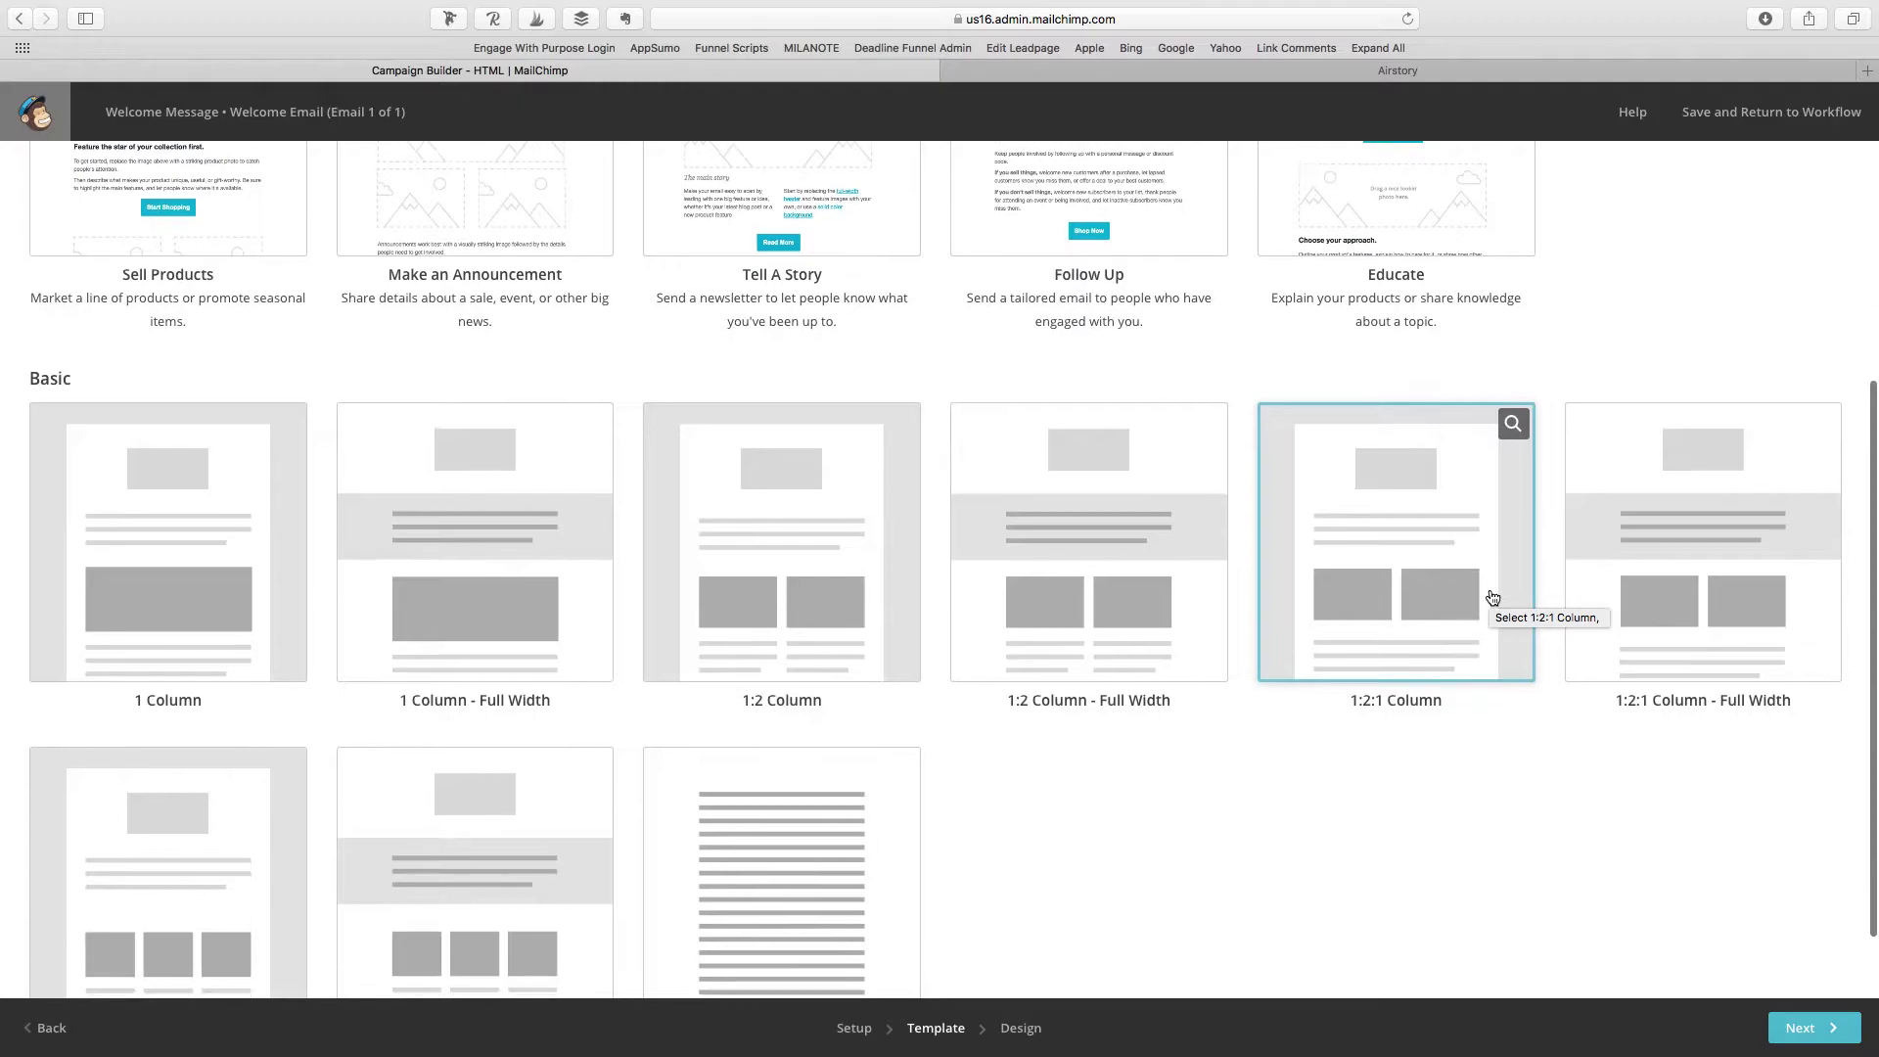
scroll(1490, 592, down, 2)
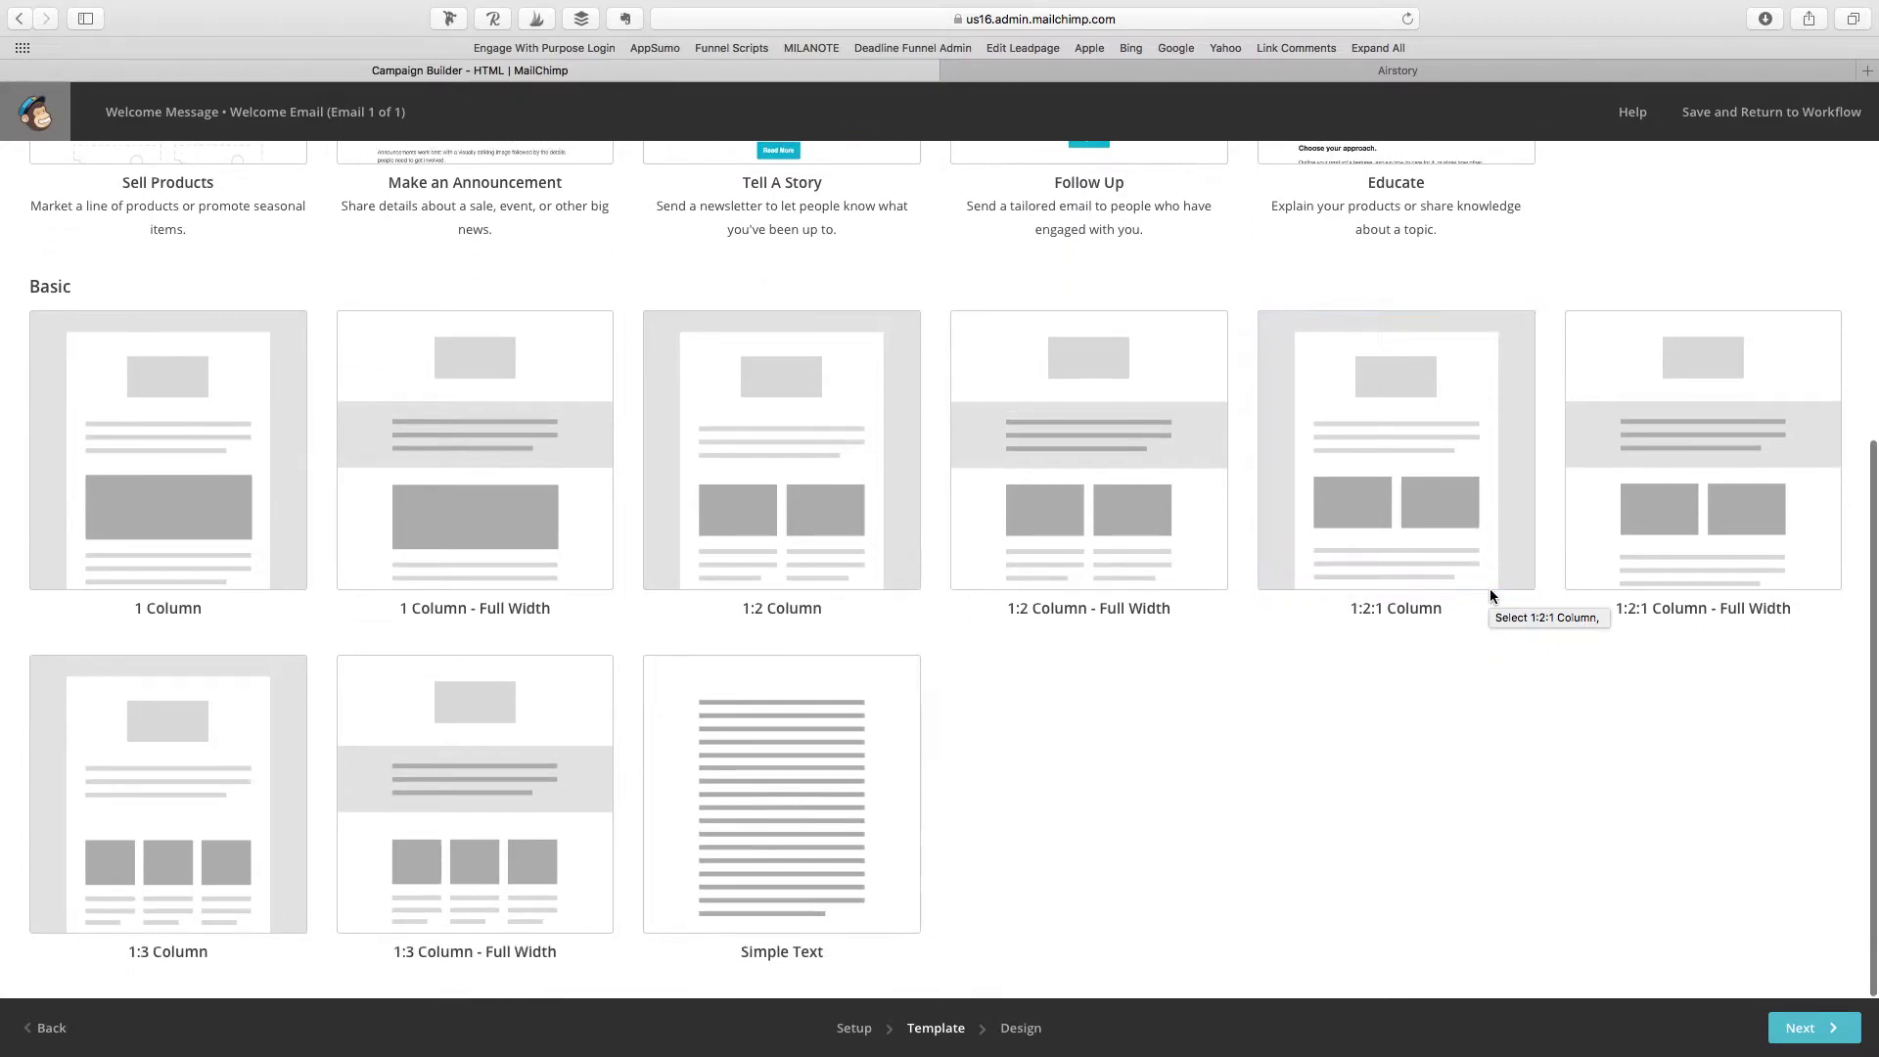
click(743, 753)
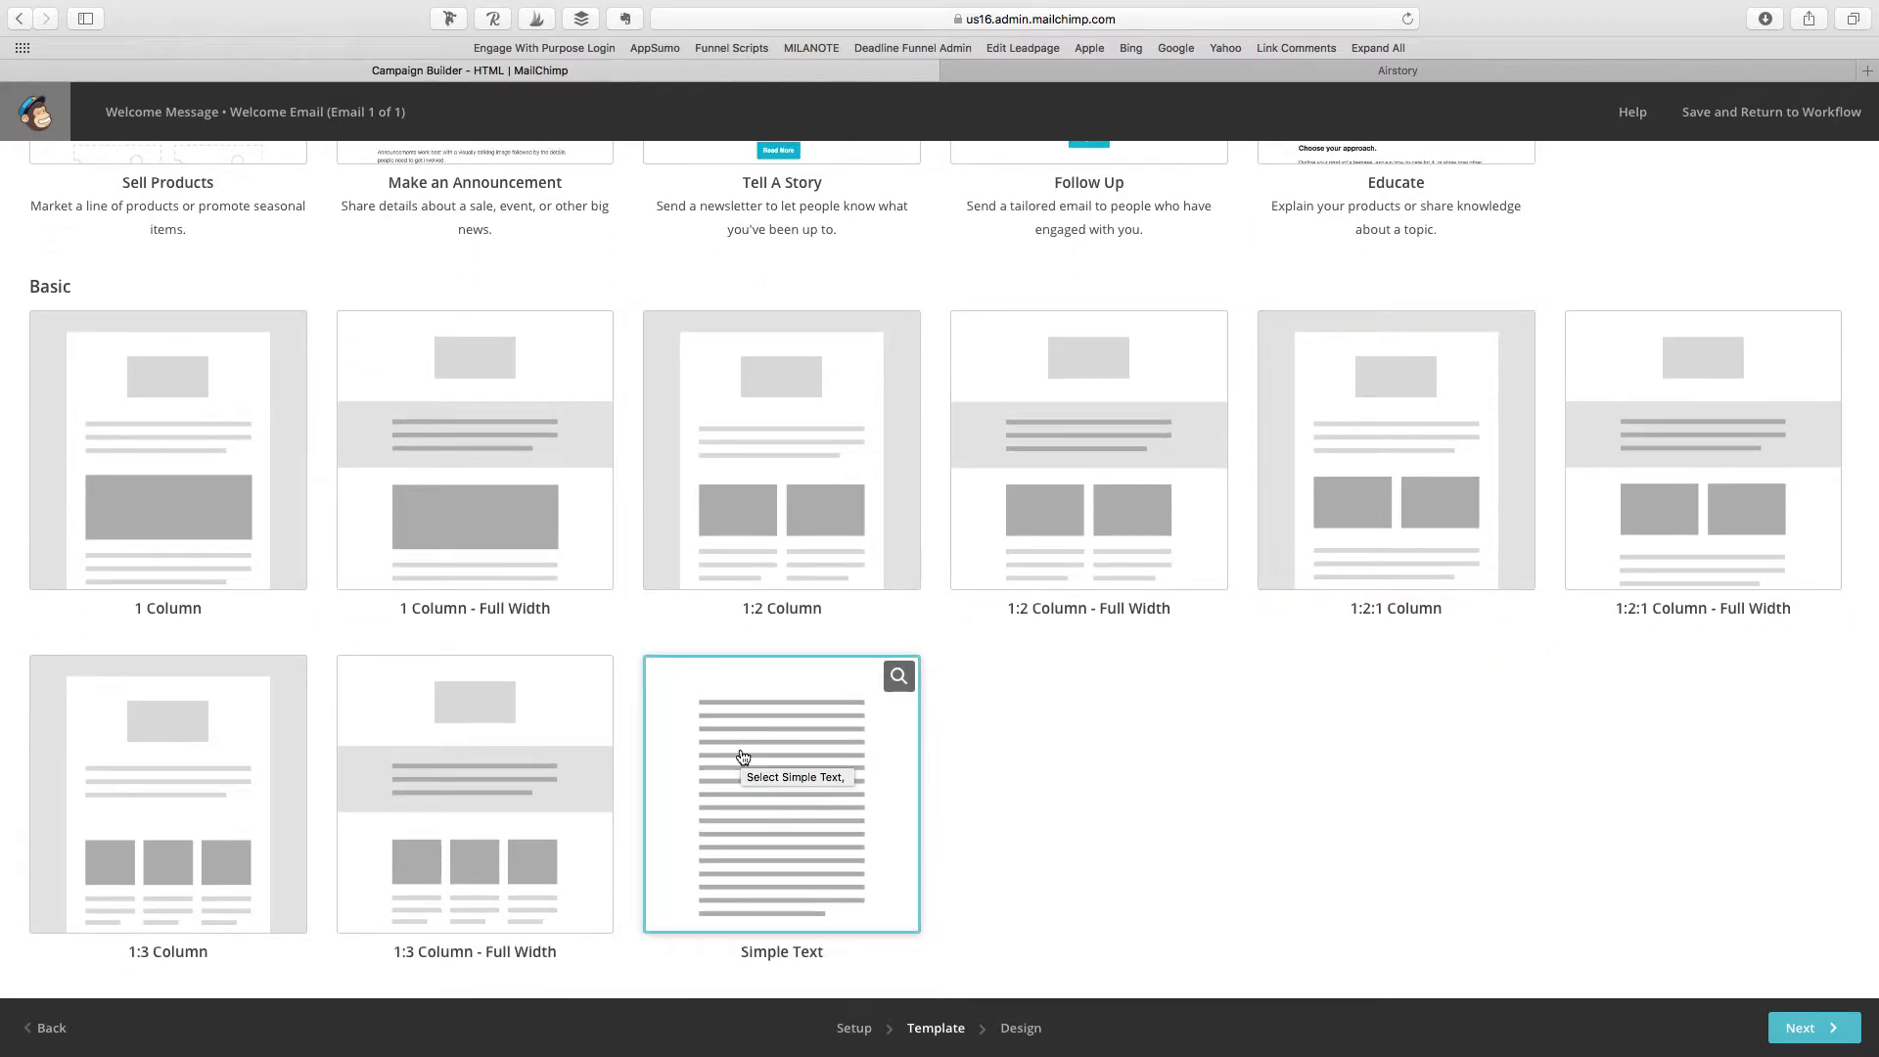
click(743, 756)
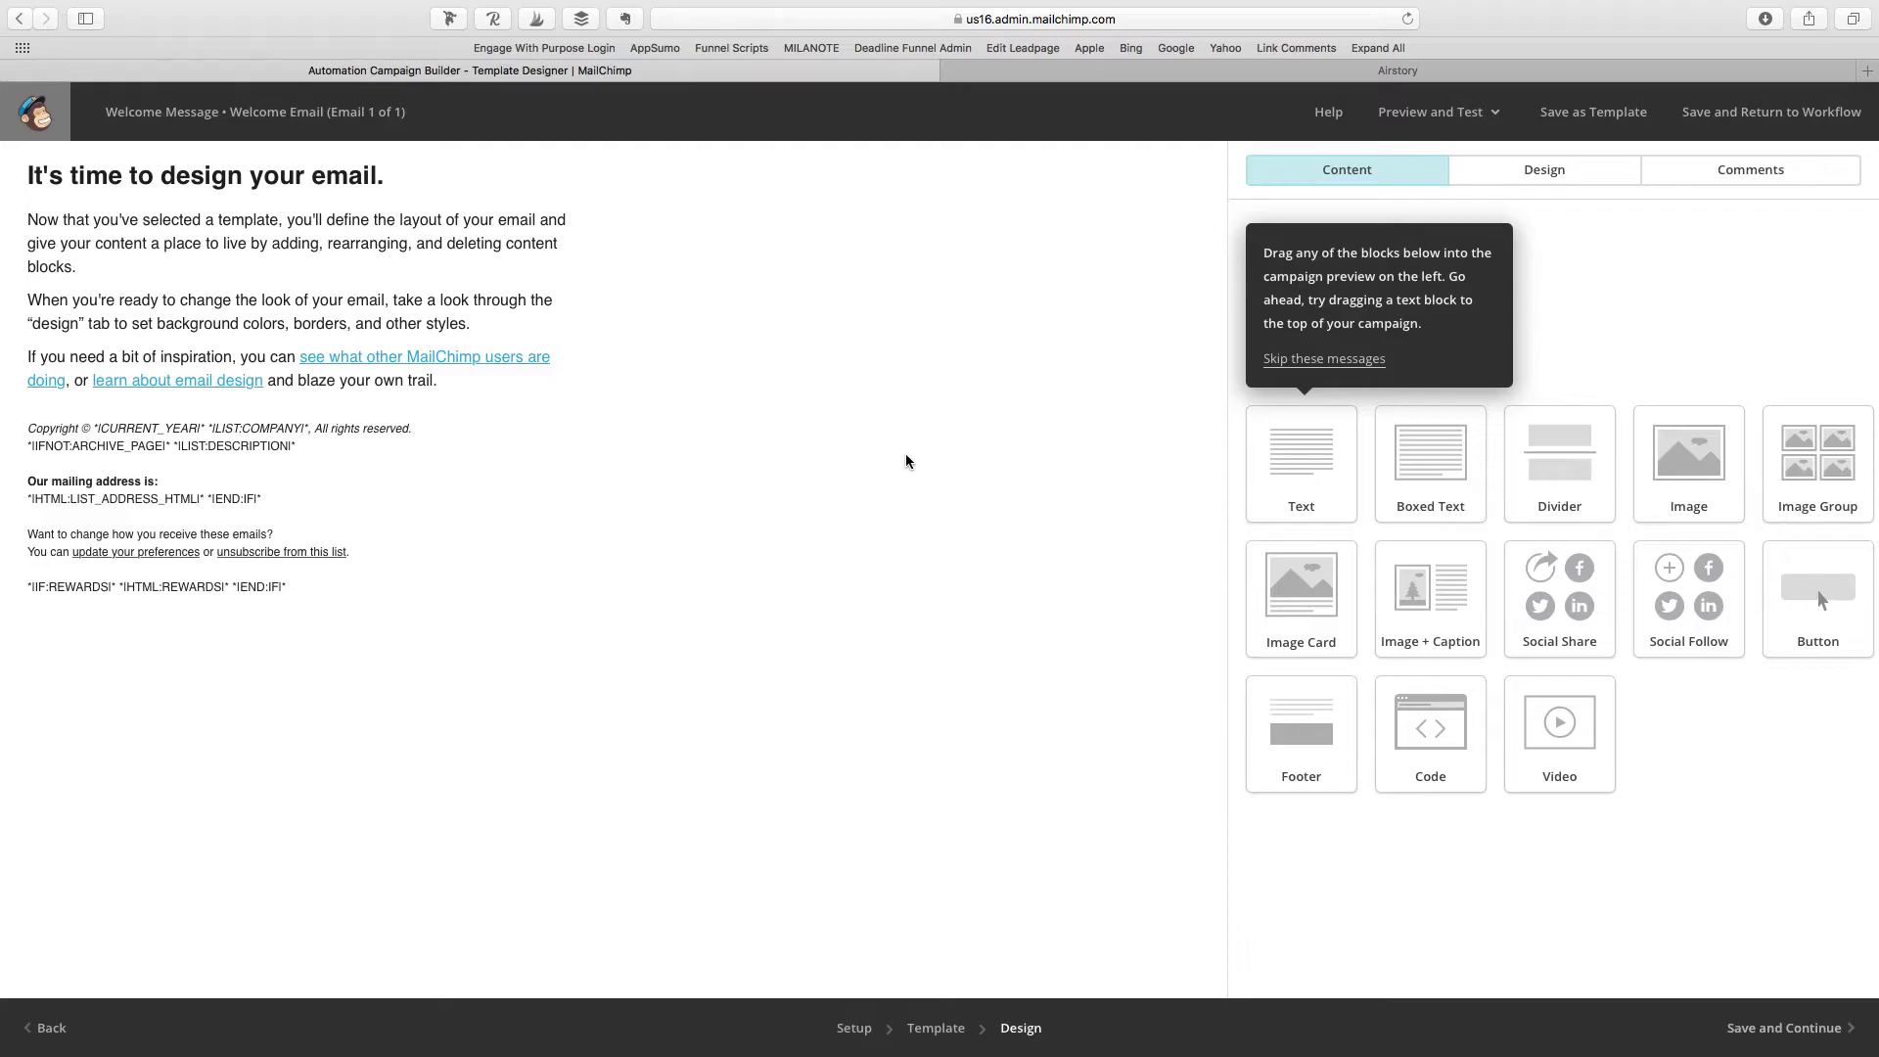
Step: Add an image block above the heading holding the YOUR BRAND IN ONE WEEKEND banner (Mailchimp (3).png)
click(693, 370)
mouse_move(381, 367)
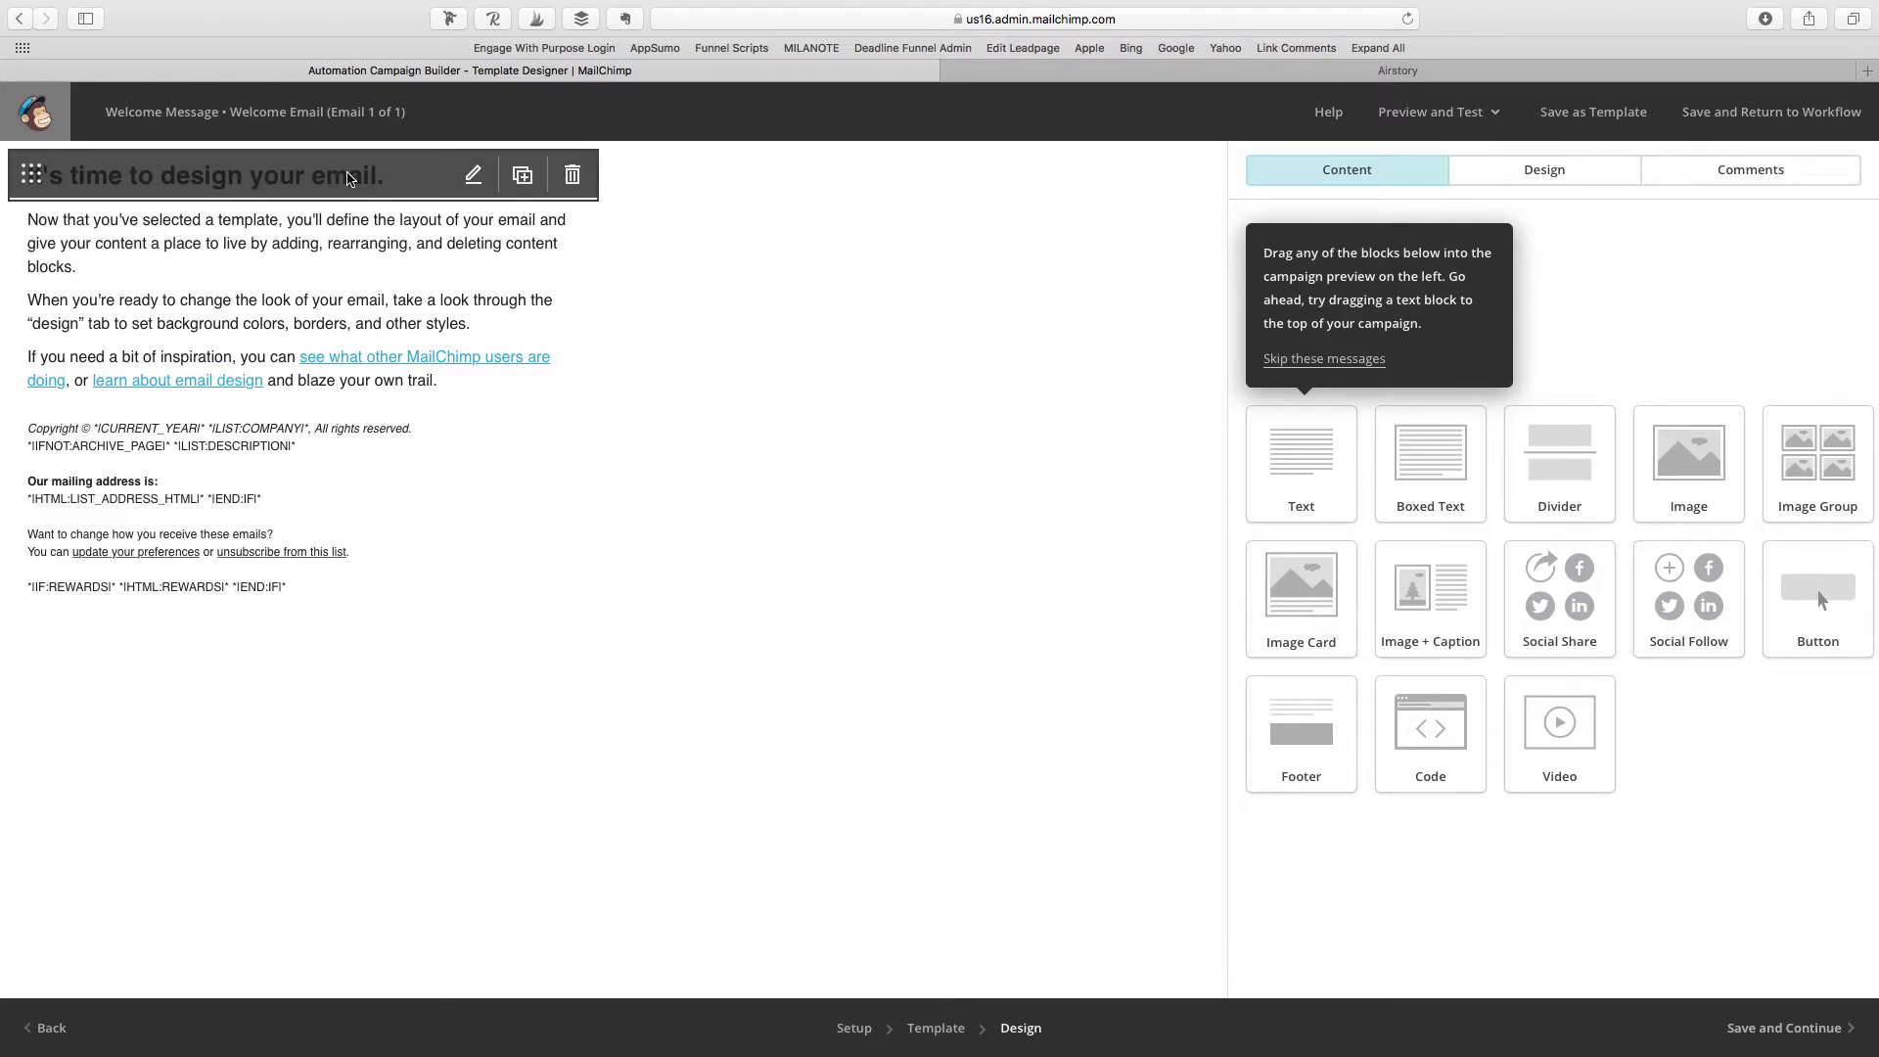
drag(1659, 455, 233, 171)
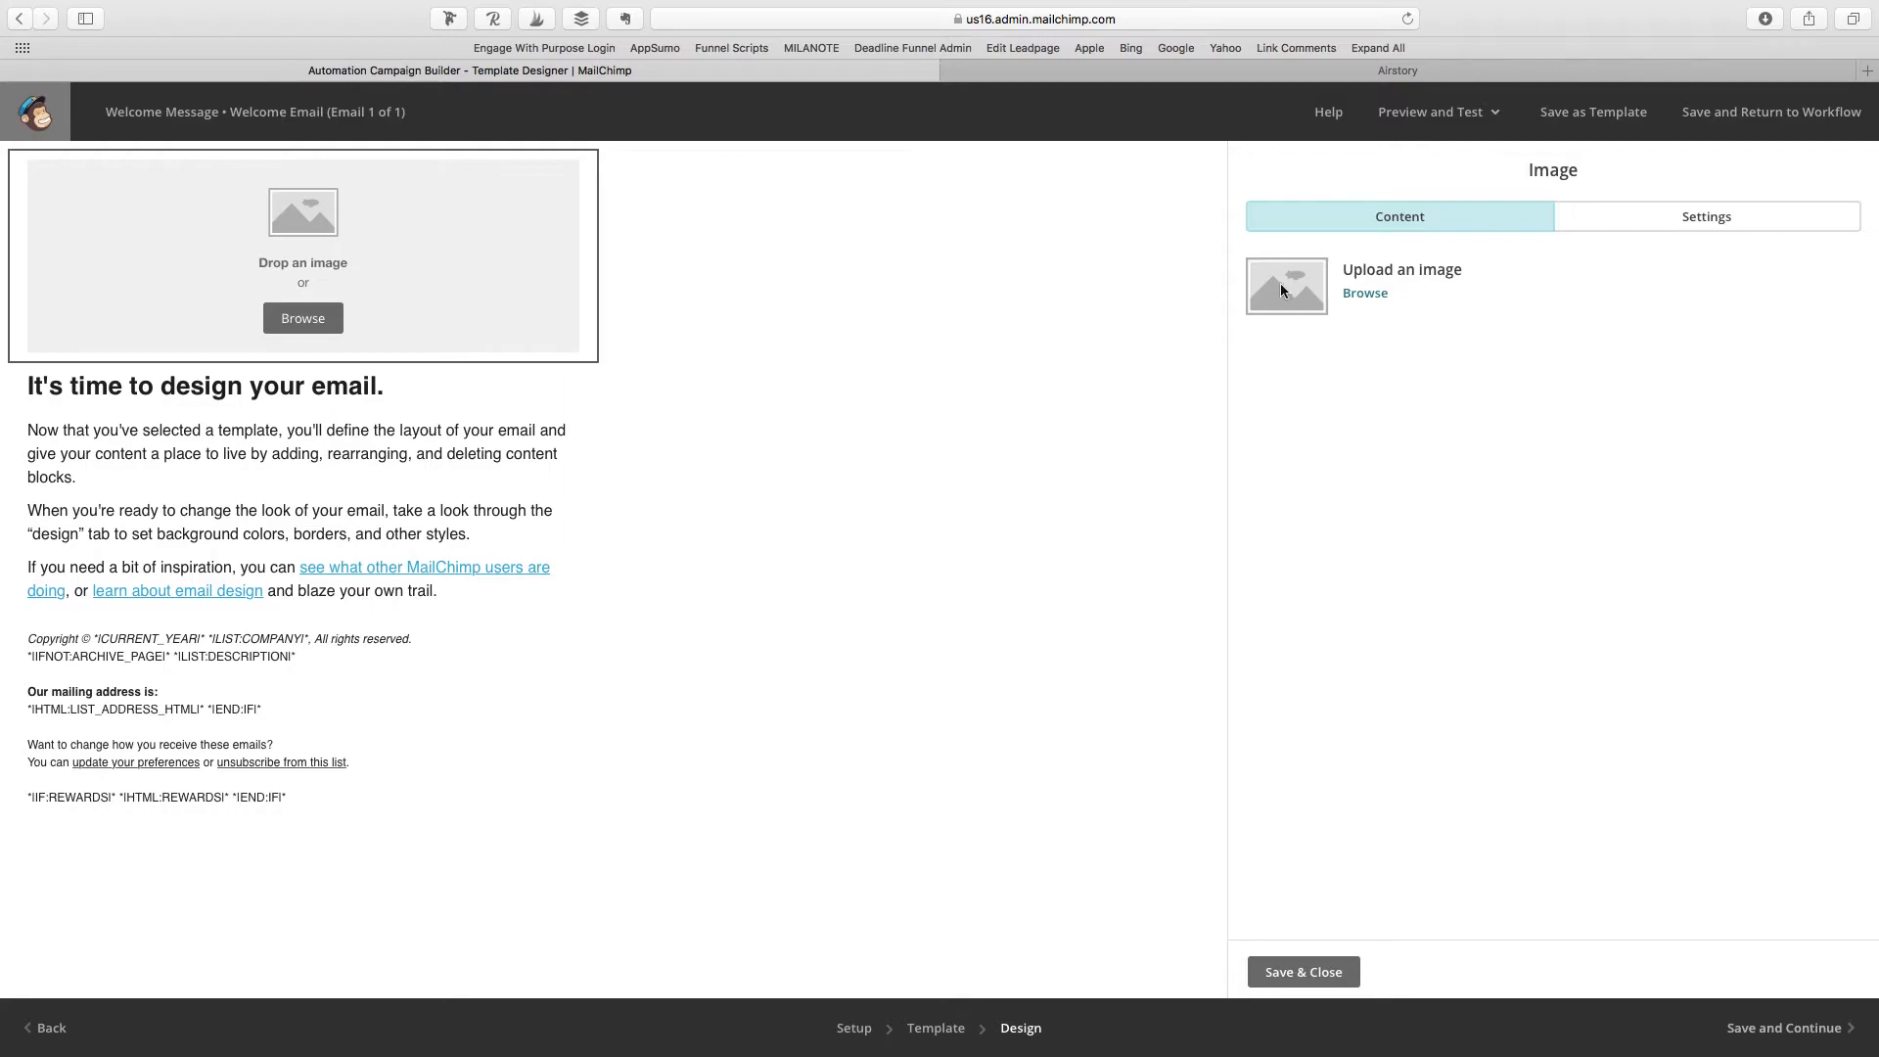
click(1370, 293)
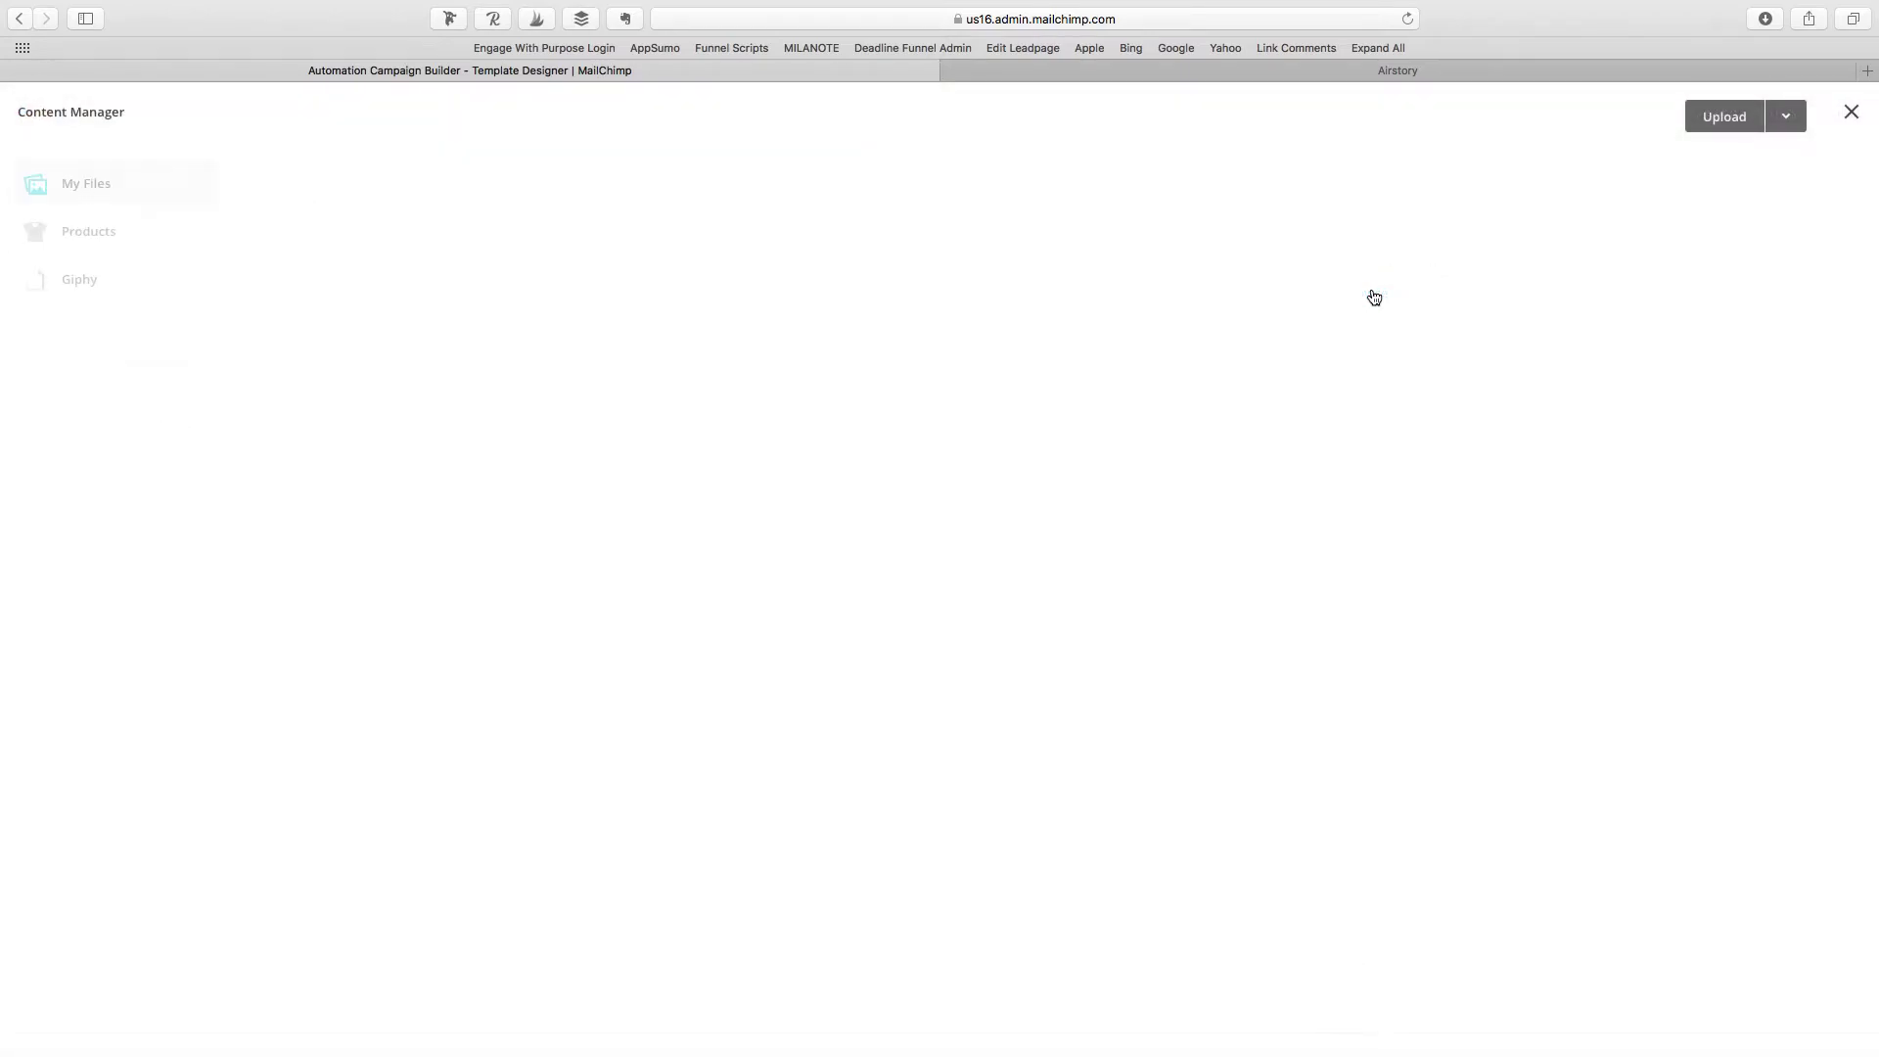
click(480, 311)
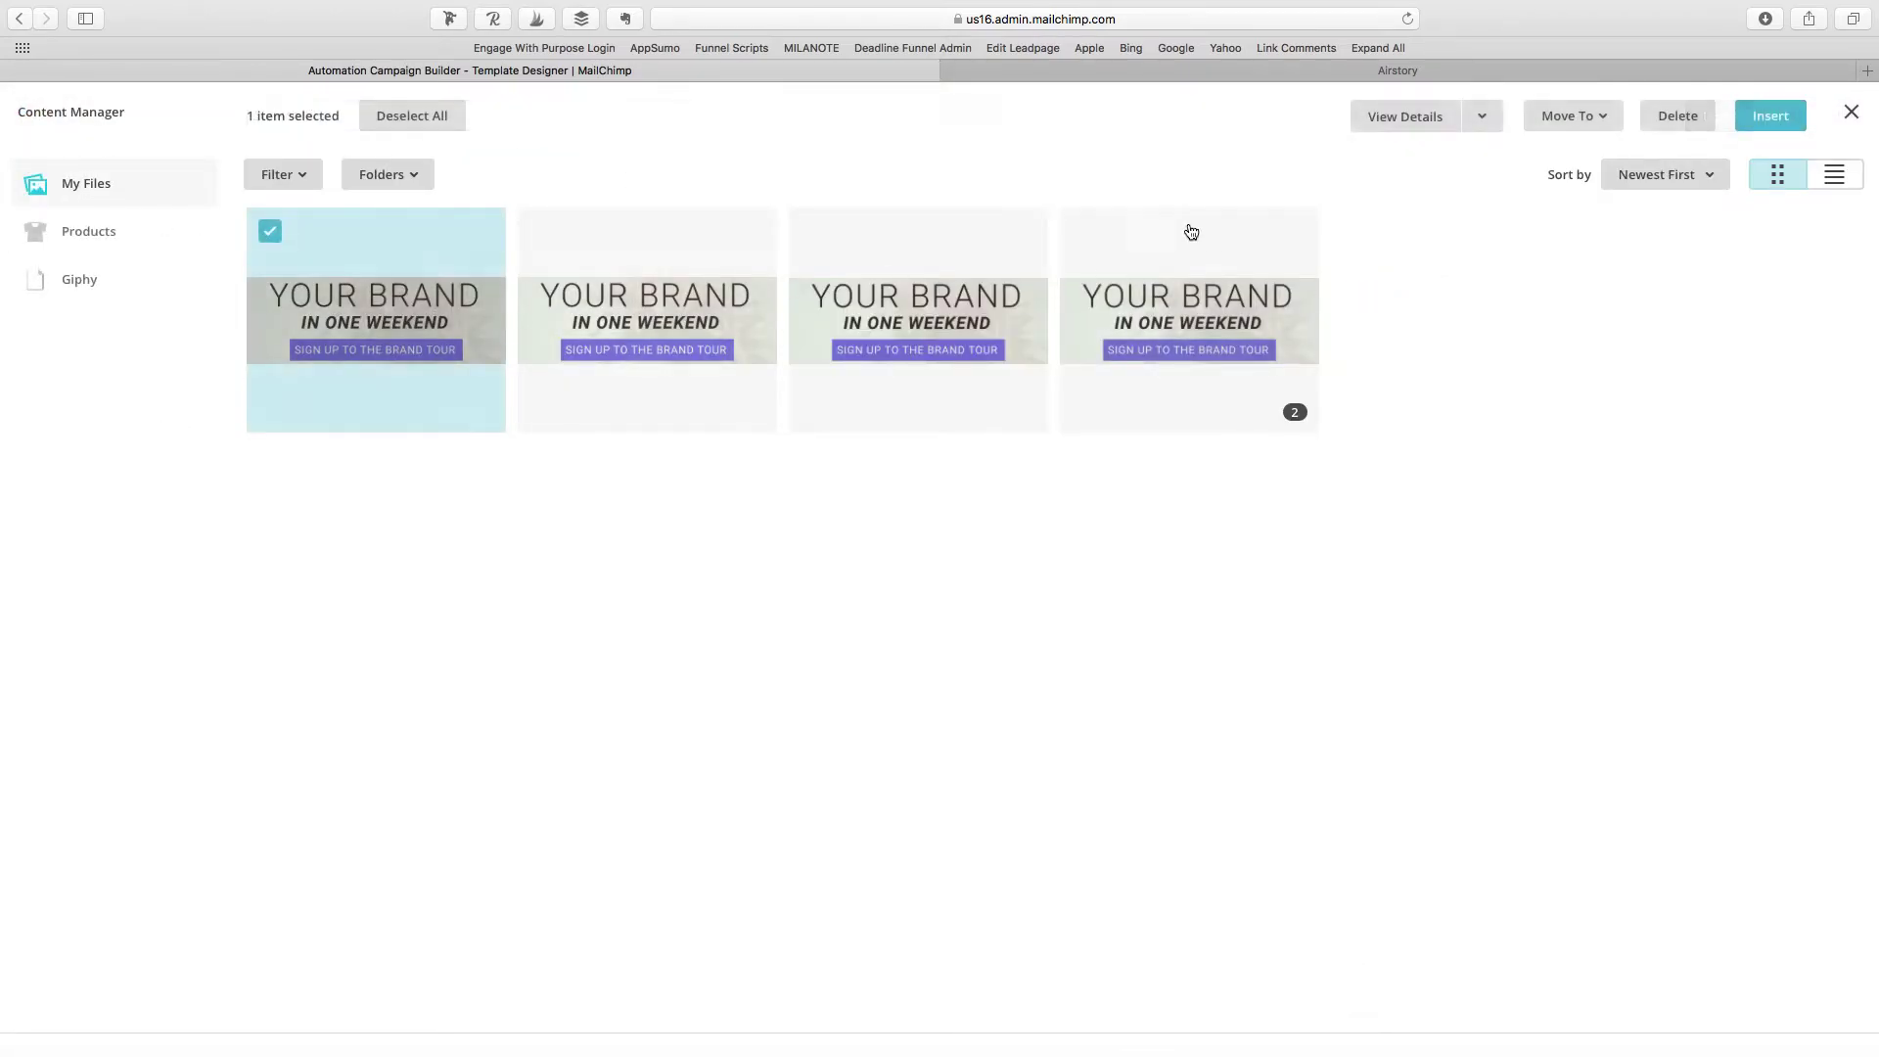
click(1770, 116)
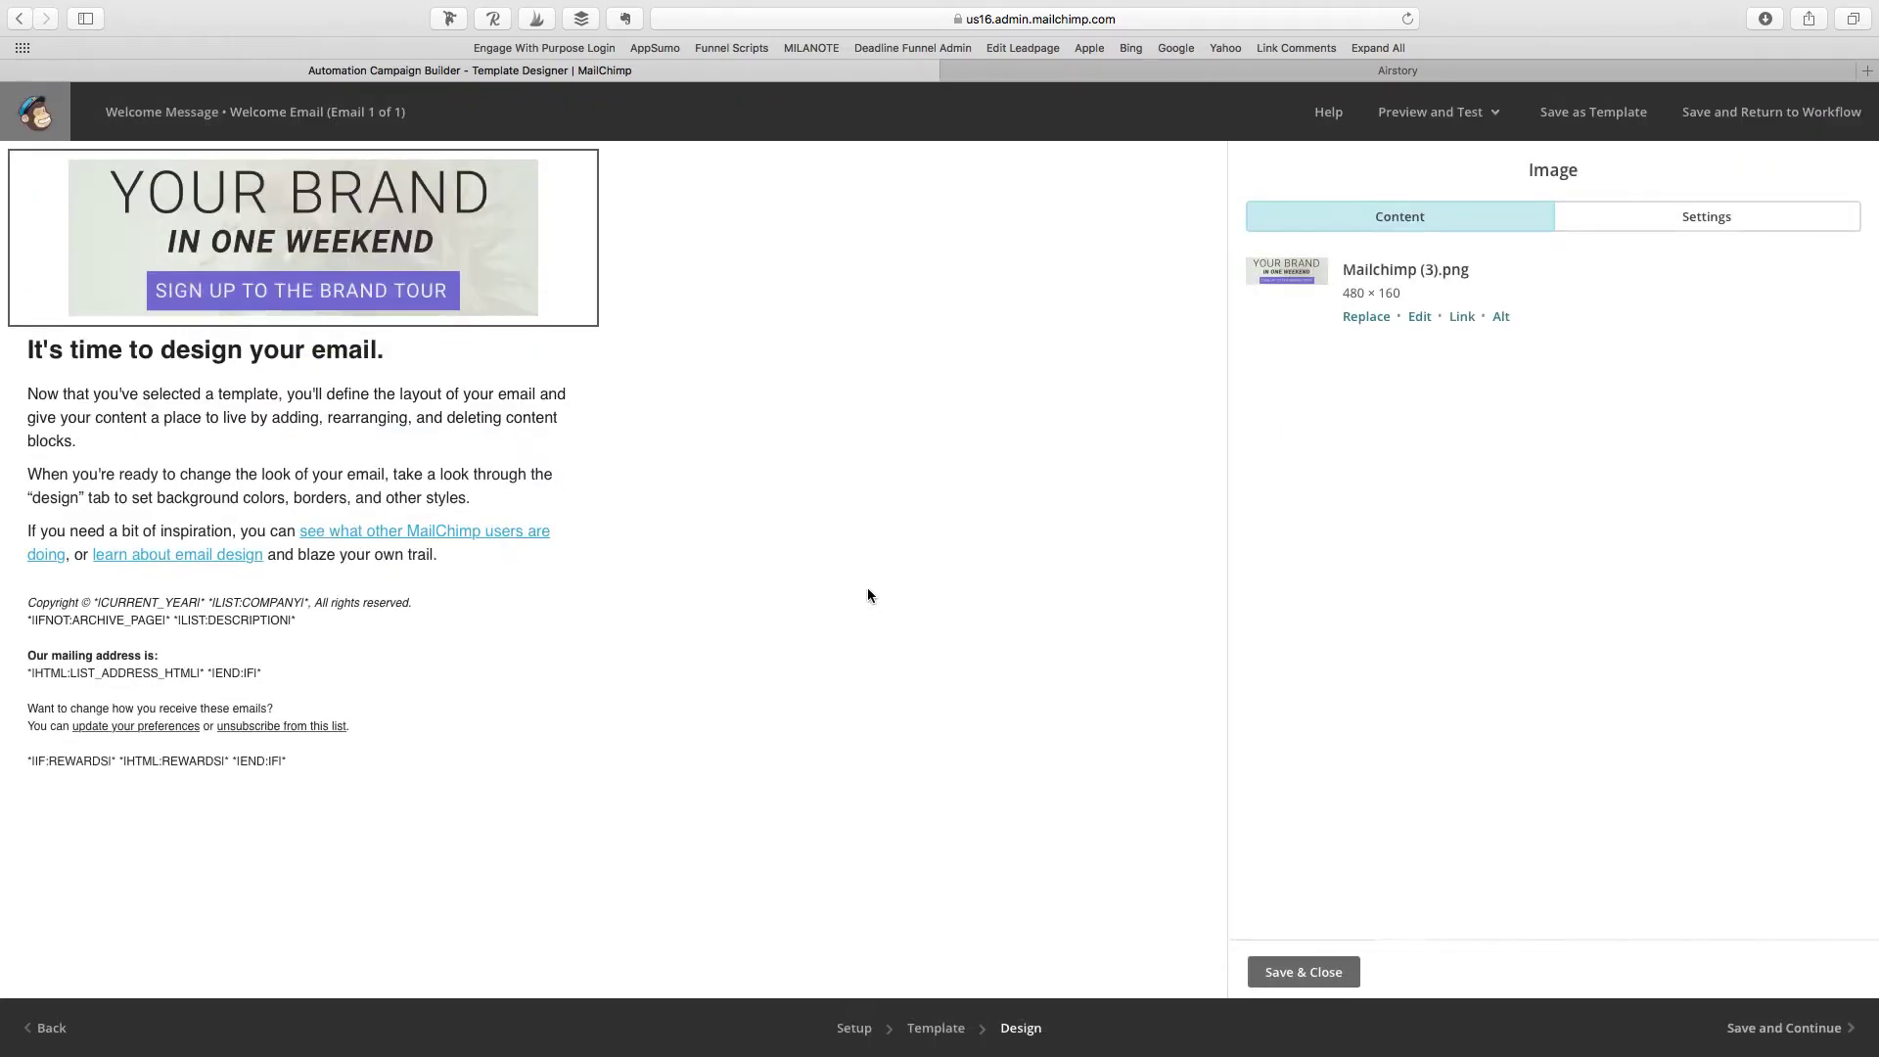
click(282, 360)
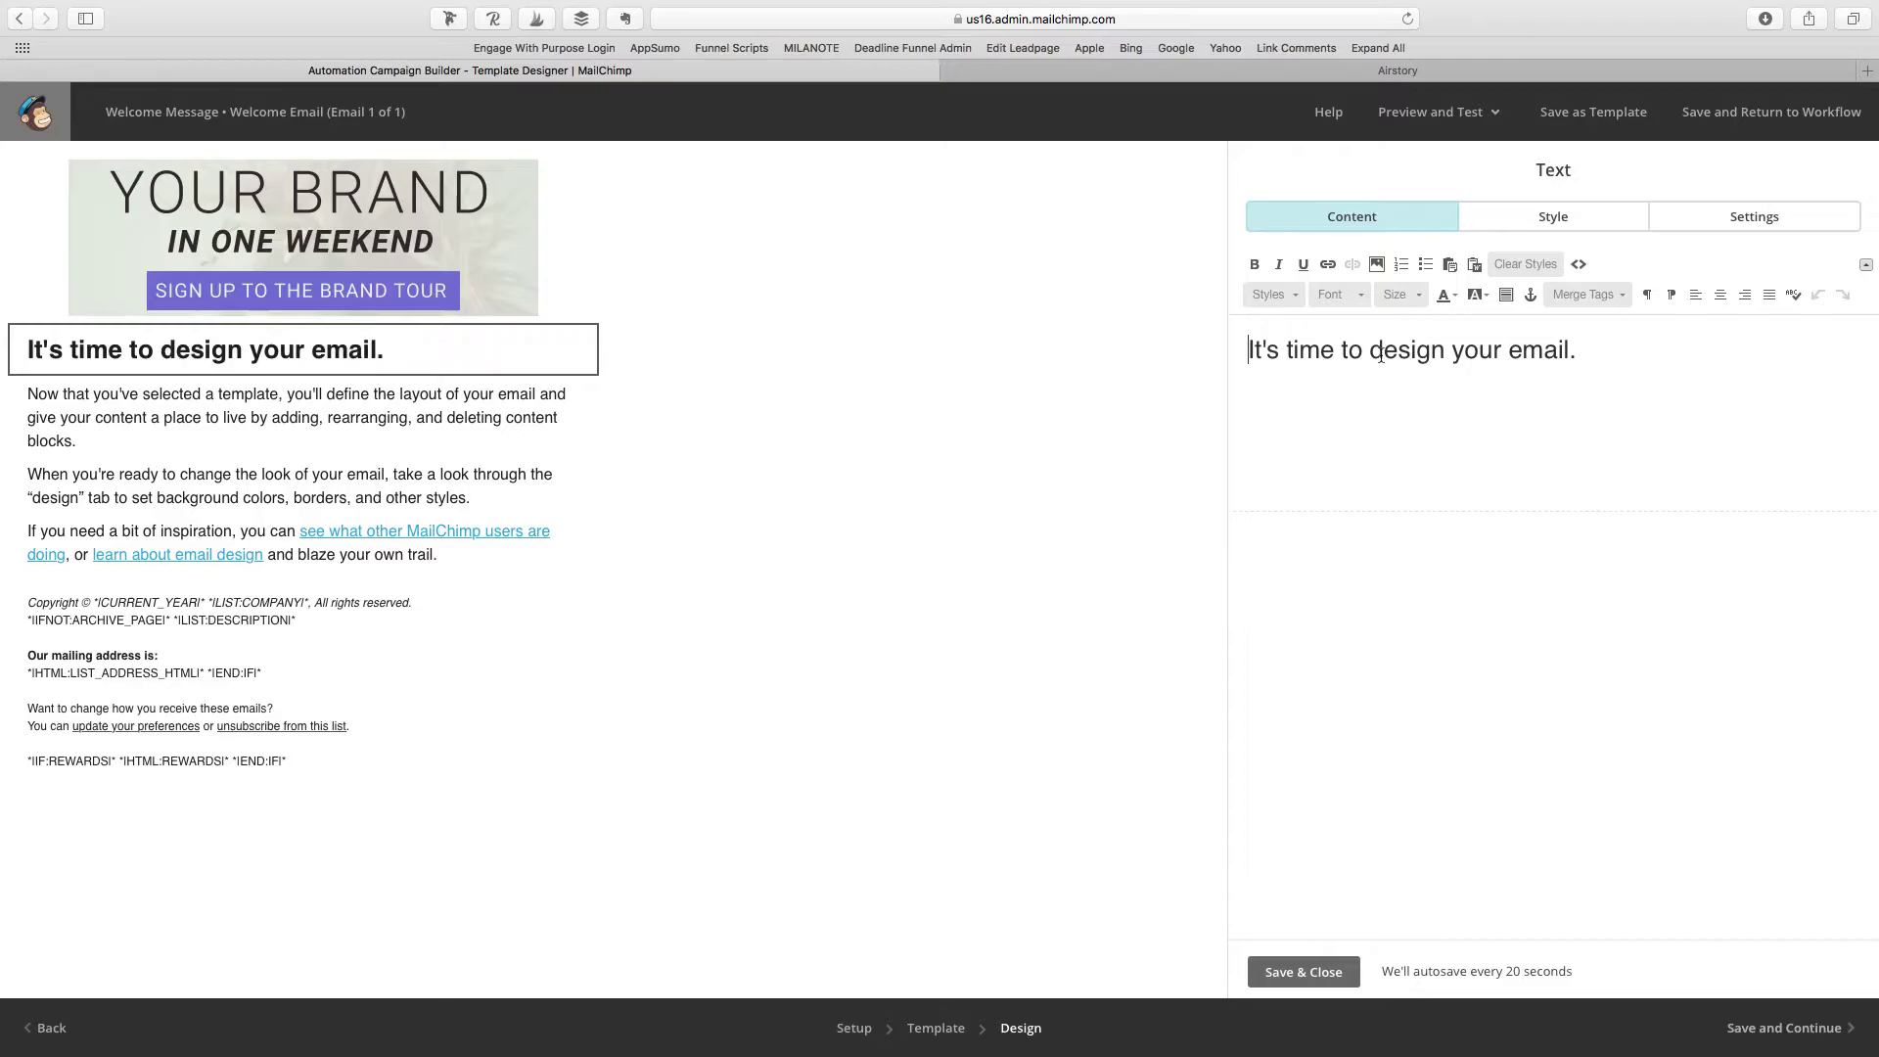
Step: Keep the heading block and rewrite it as 'Hello, *|FNAME|*!' using the First Name merge tag
mouse_move(568, 350)
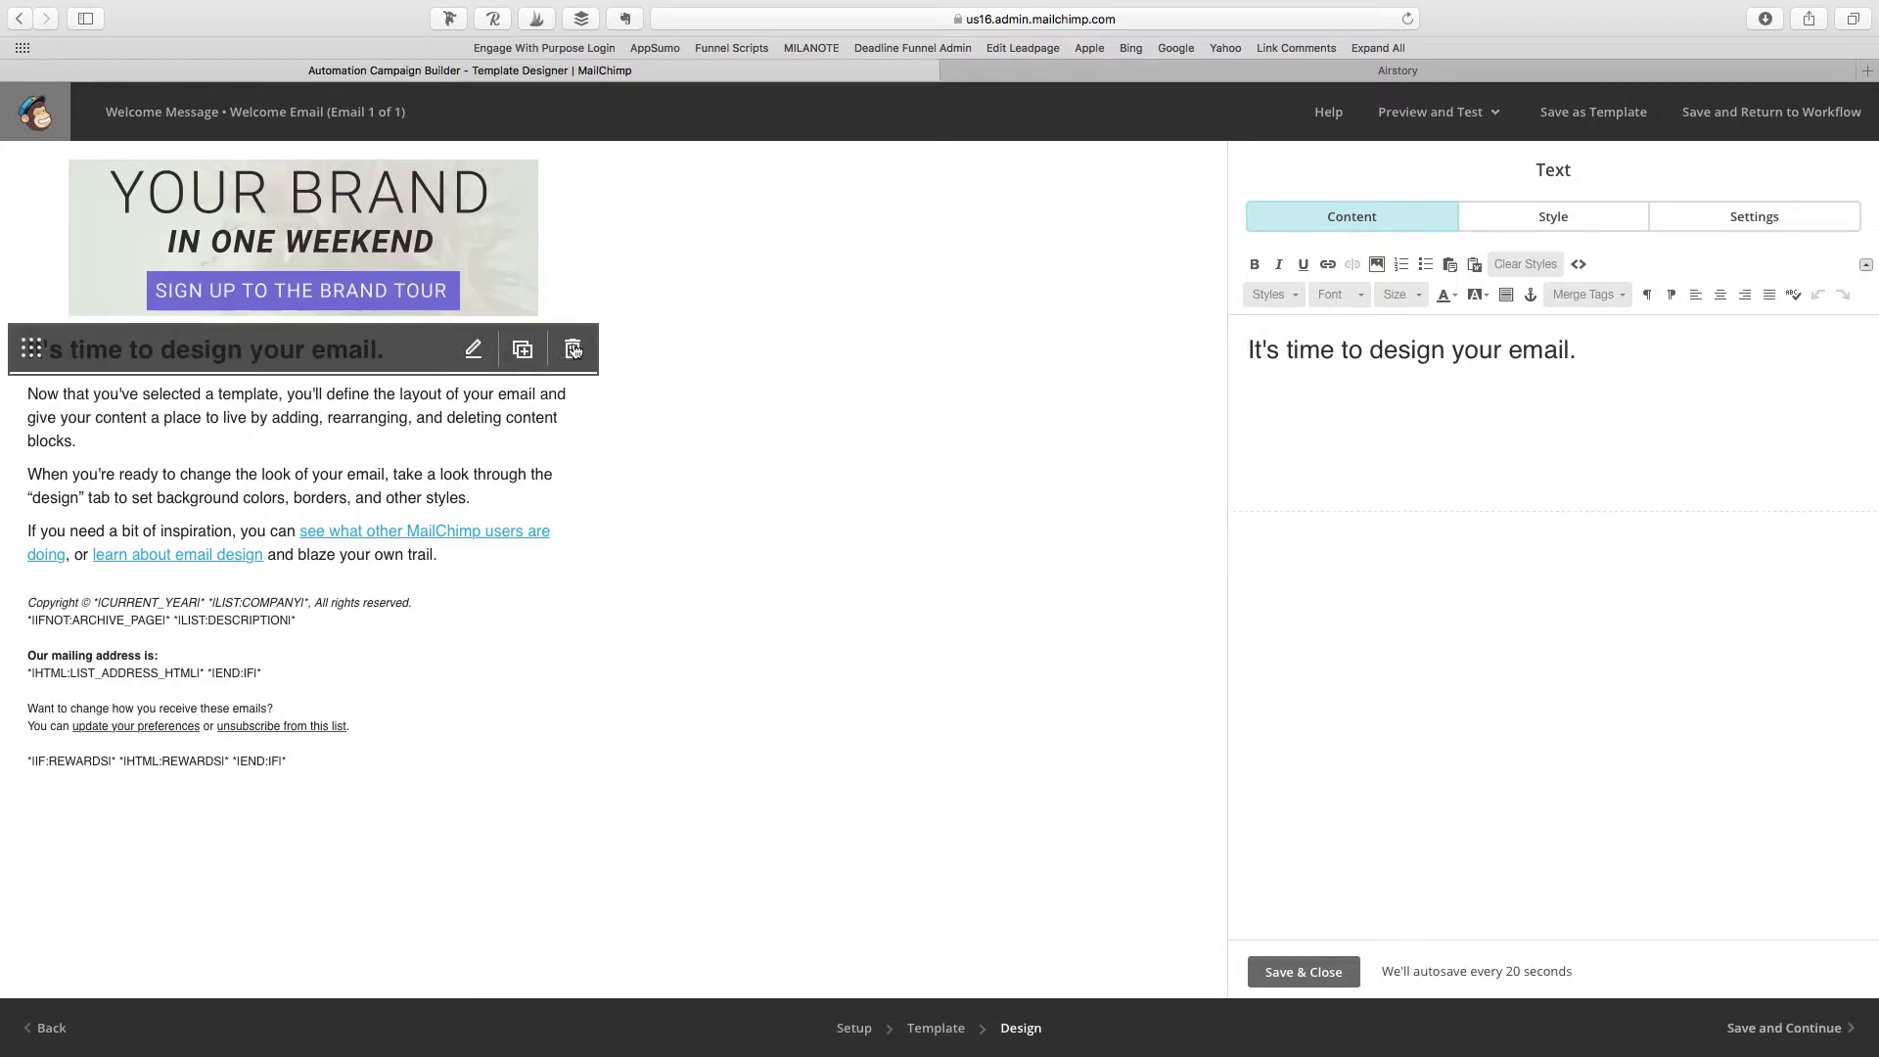
click(573, 351)
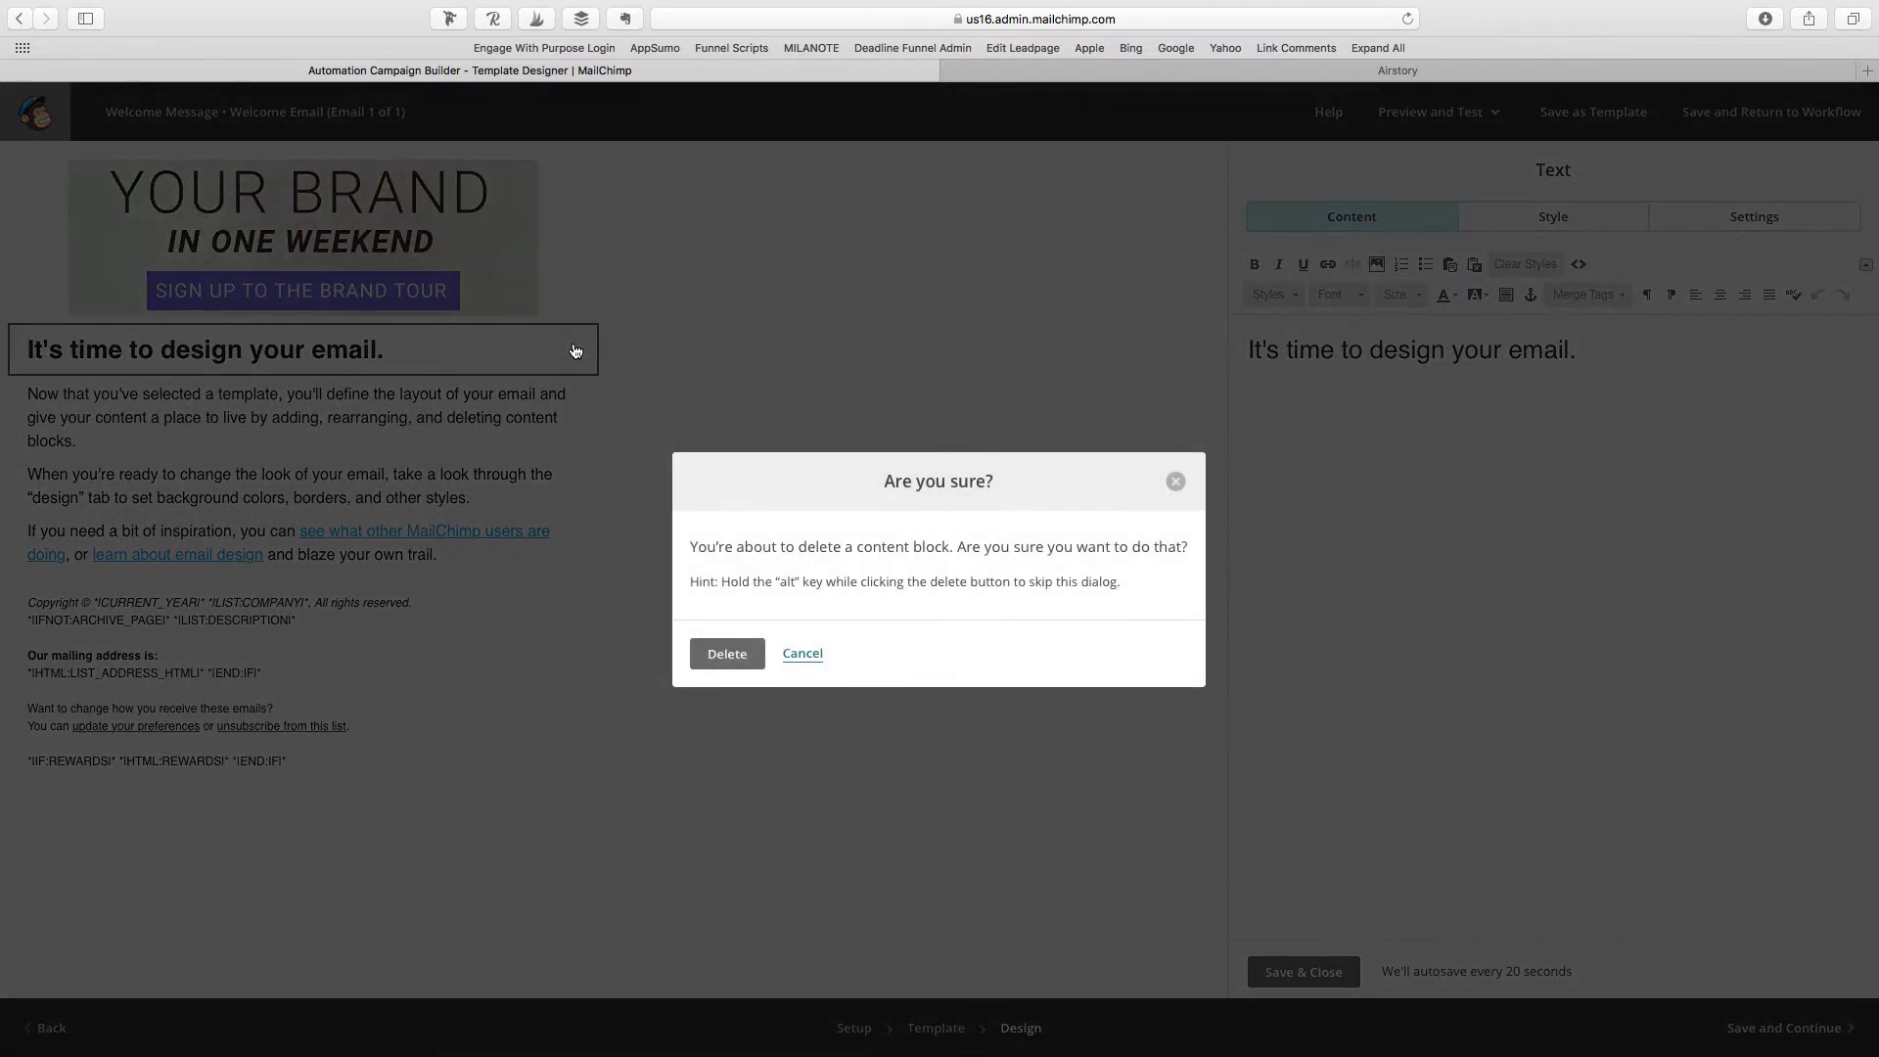
click(802, 654)
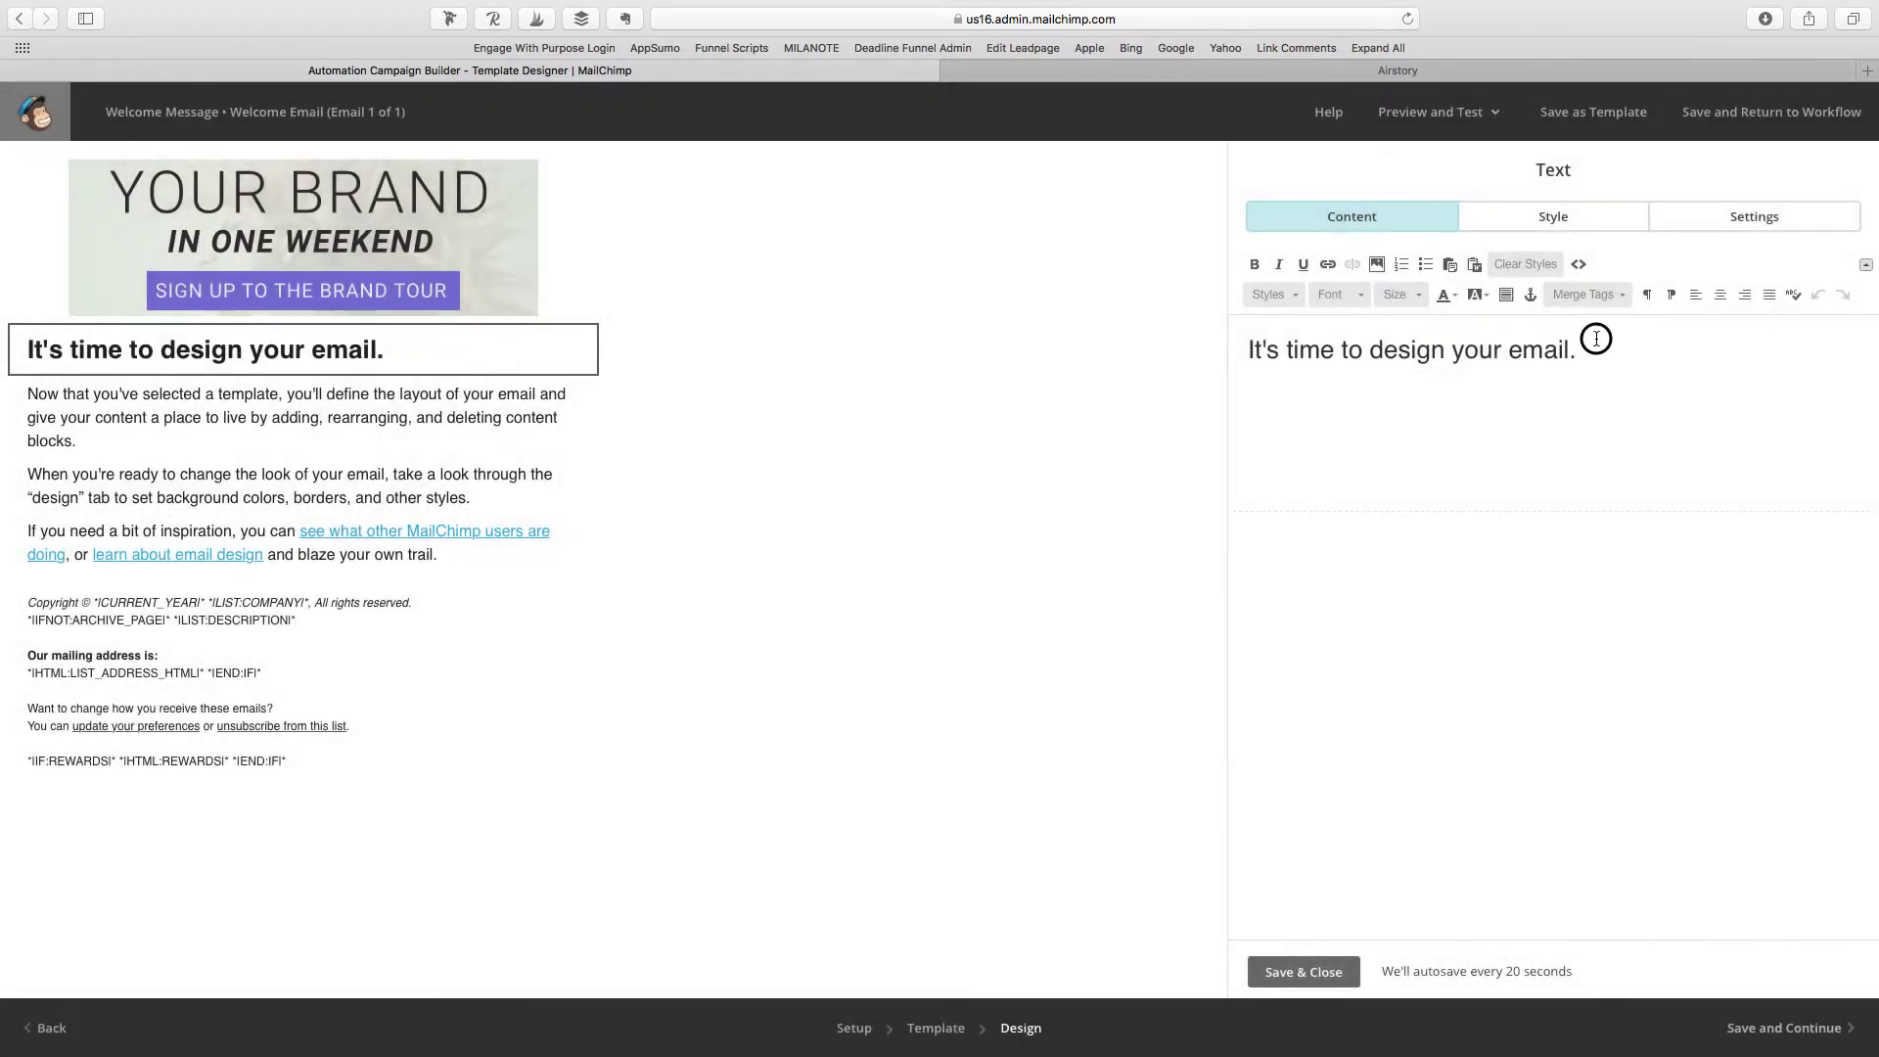
drag(1598, 343, 1145, 351)
text(Hello,)
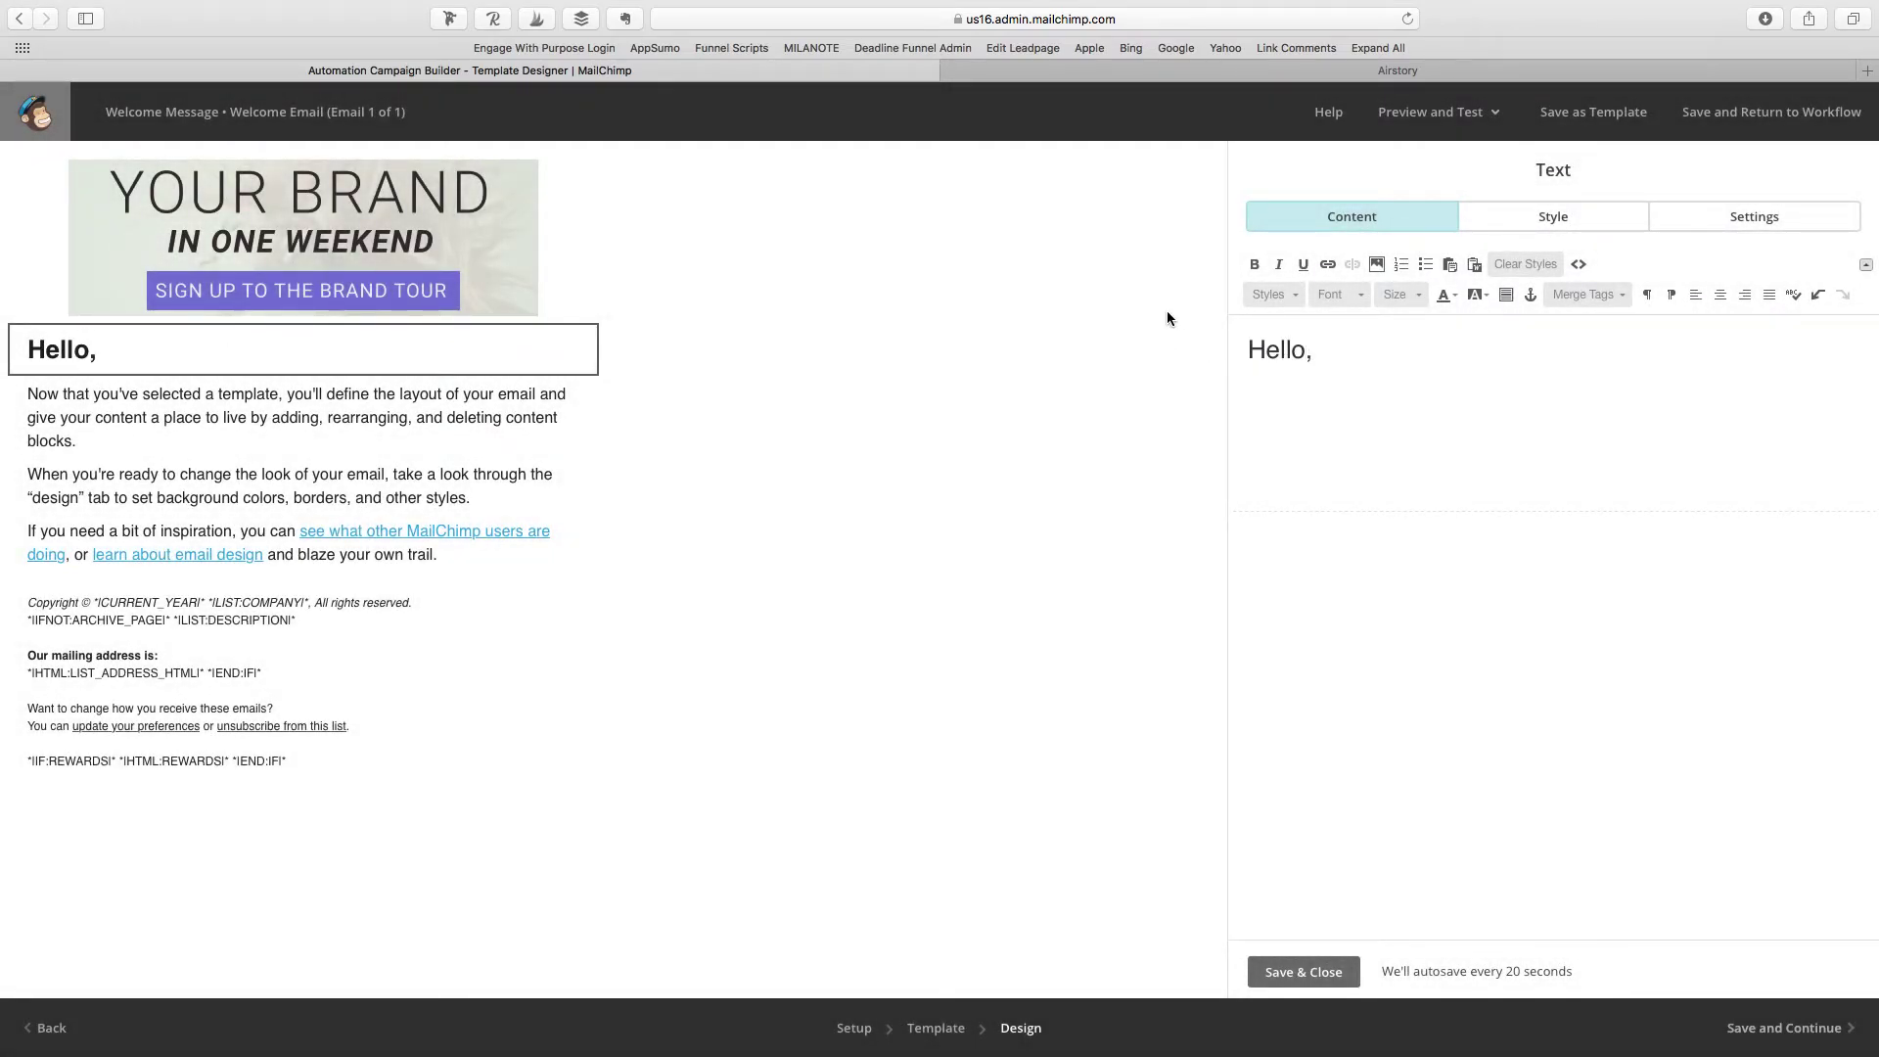
click(1598, 296)
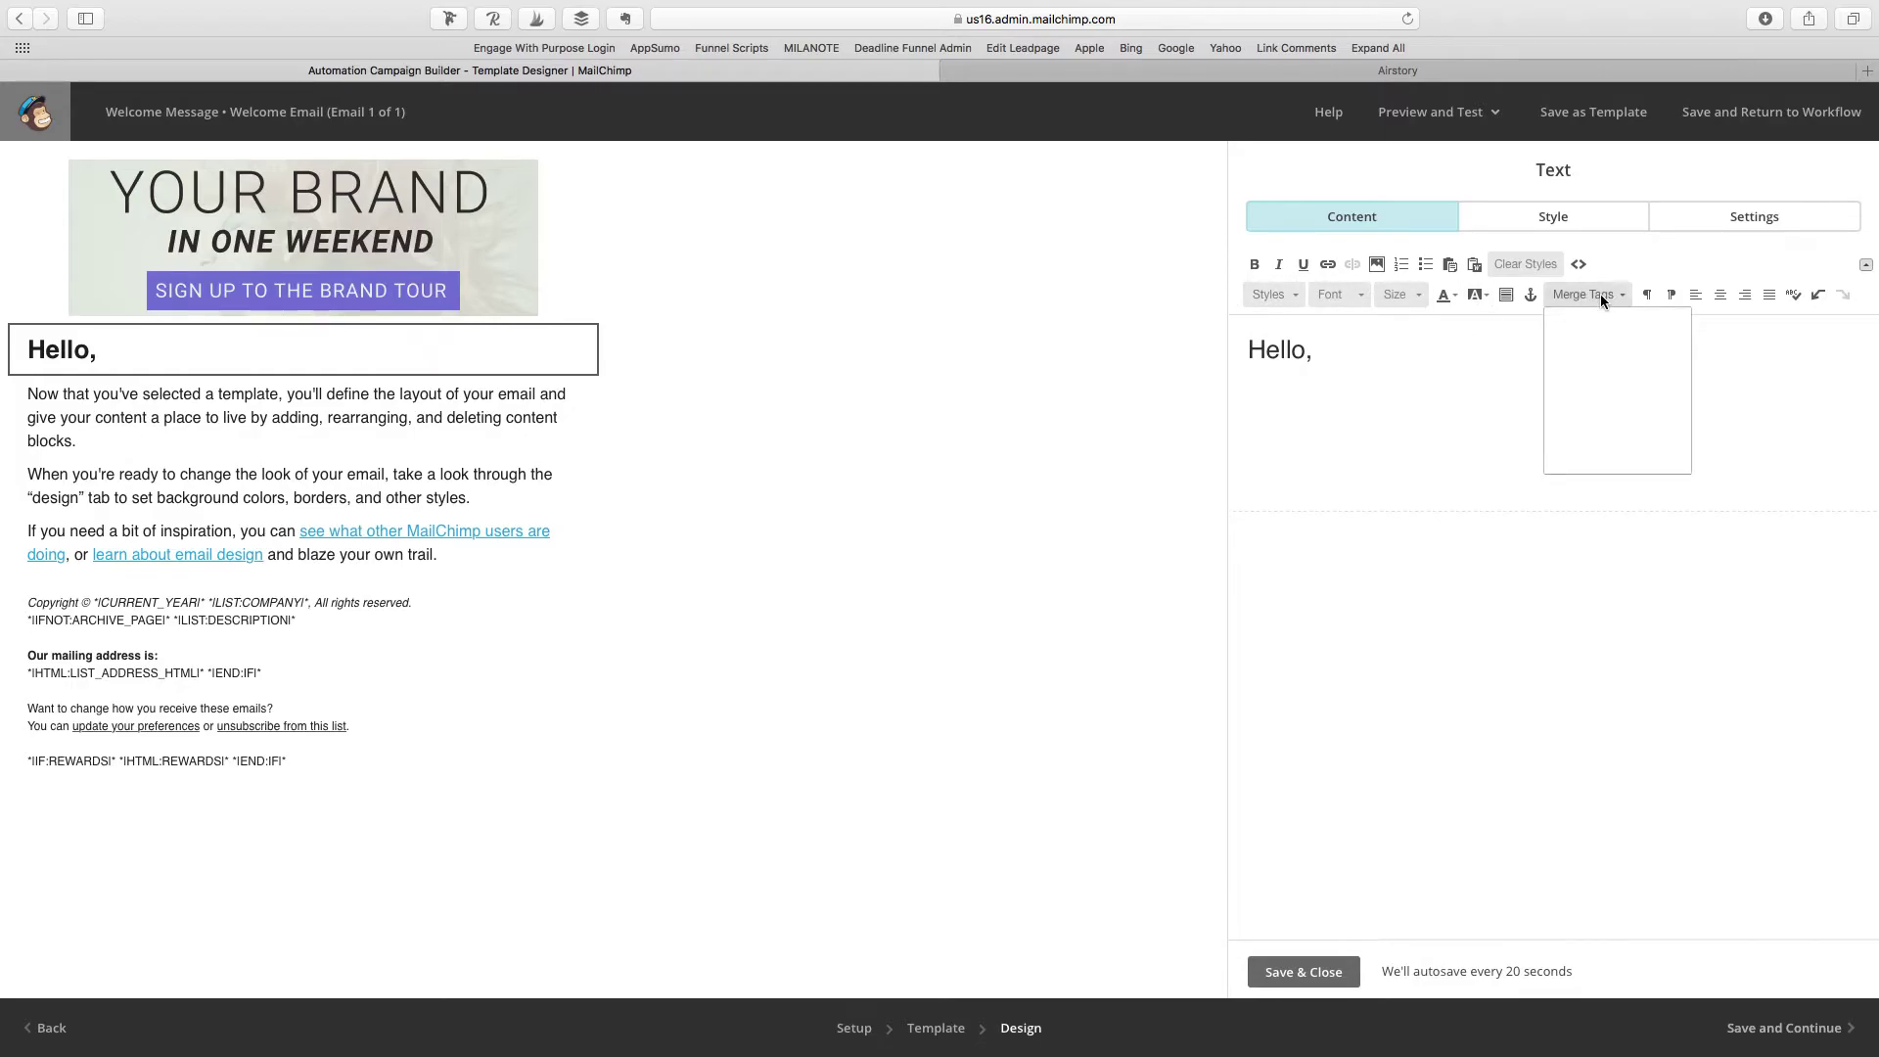
click(1588, 402)
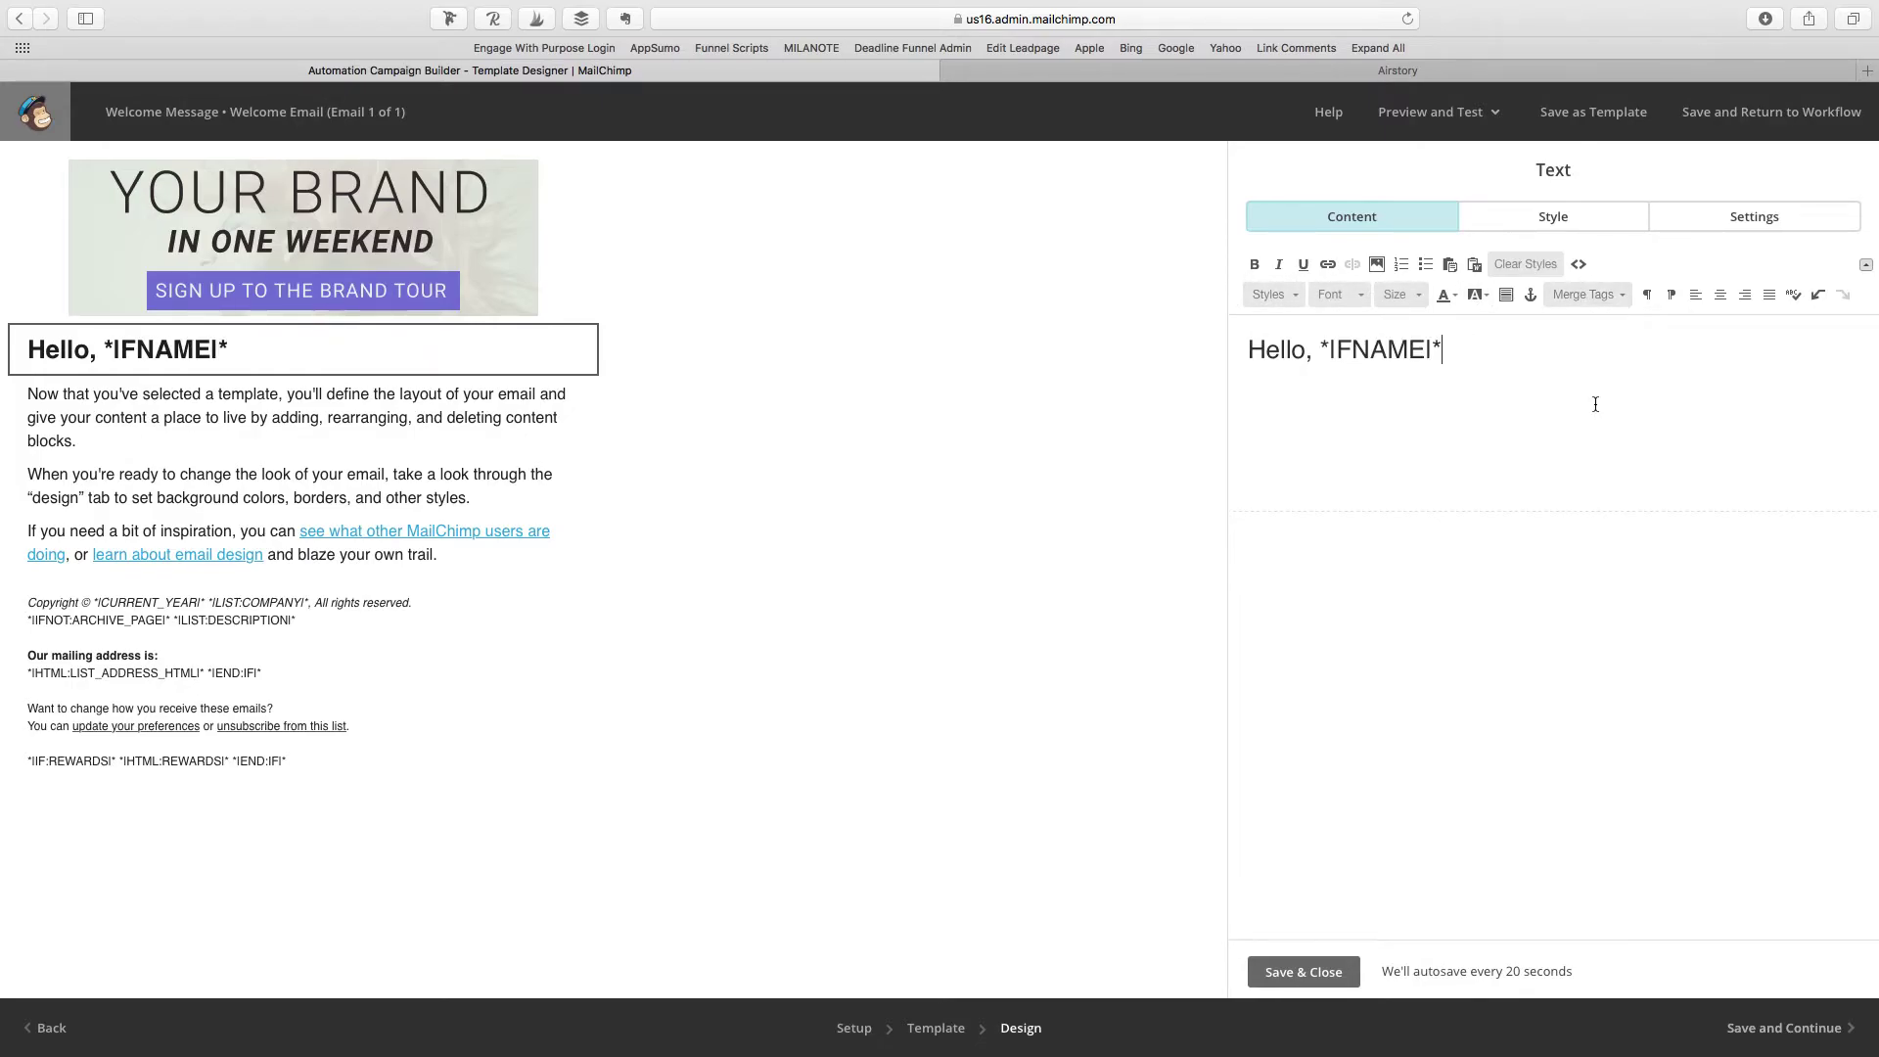
text(!)
click(1125, 72)
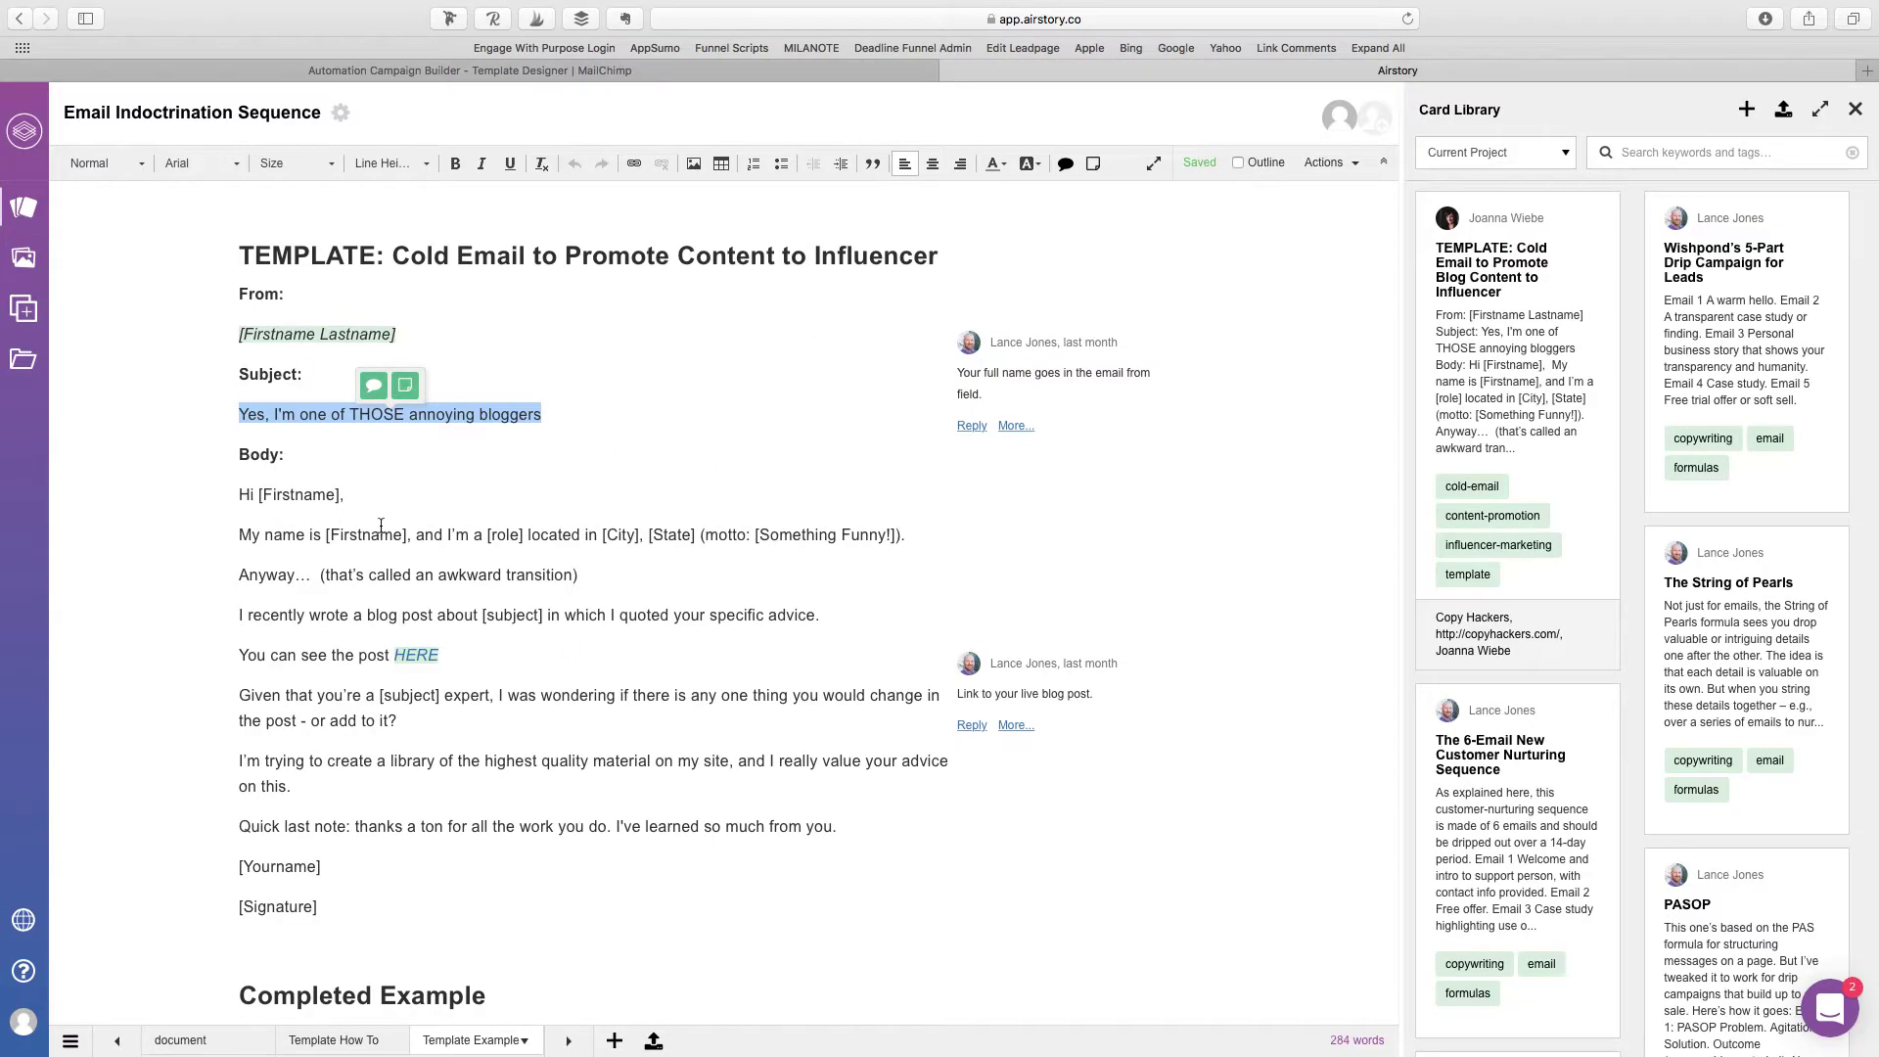
Step: Select the Completed Example email text from 'My name is Matt' to 'Content lead at Bloggola'
scroll(381, 526, down, 8)
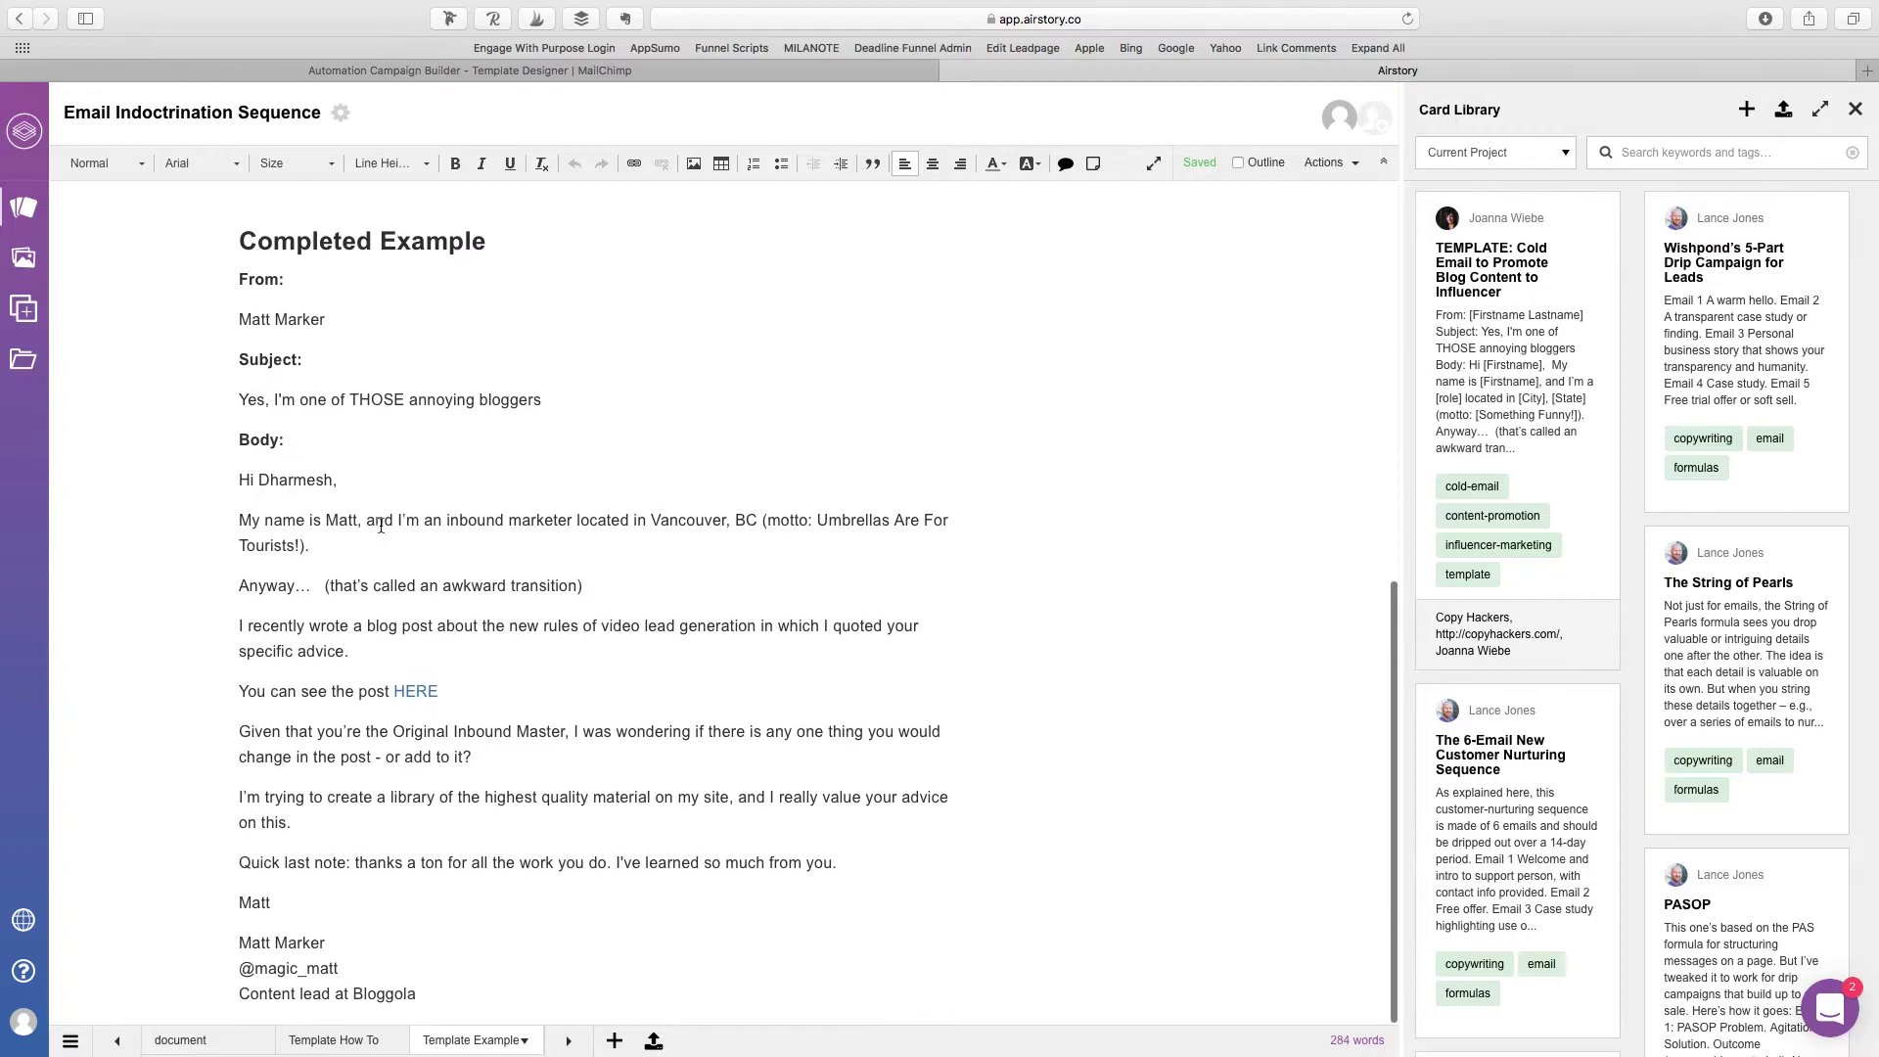
click(239, 482)
shift+click(473, 760)
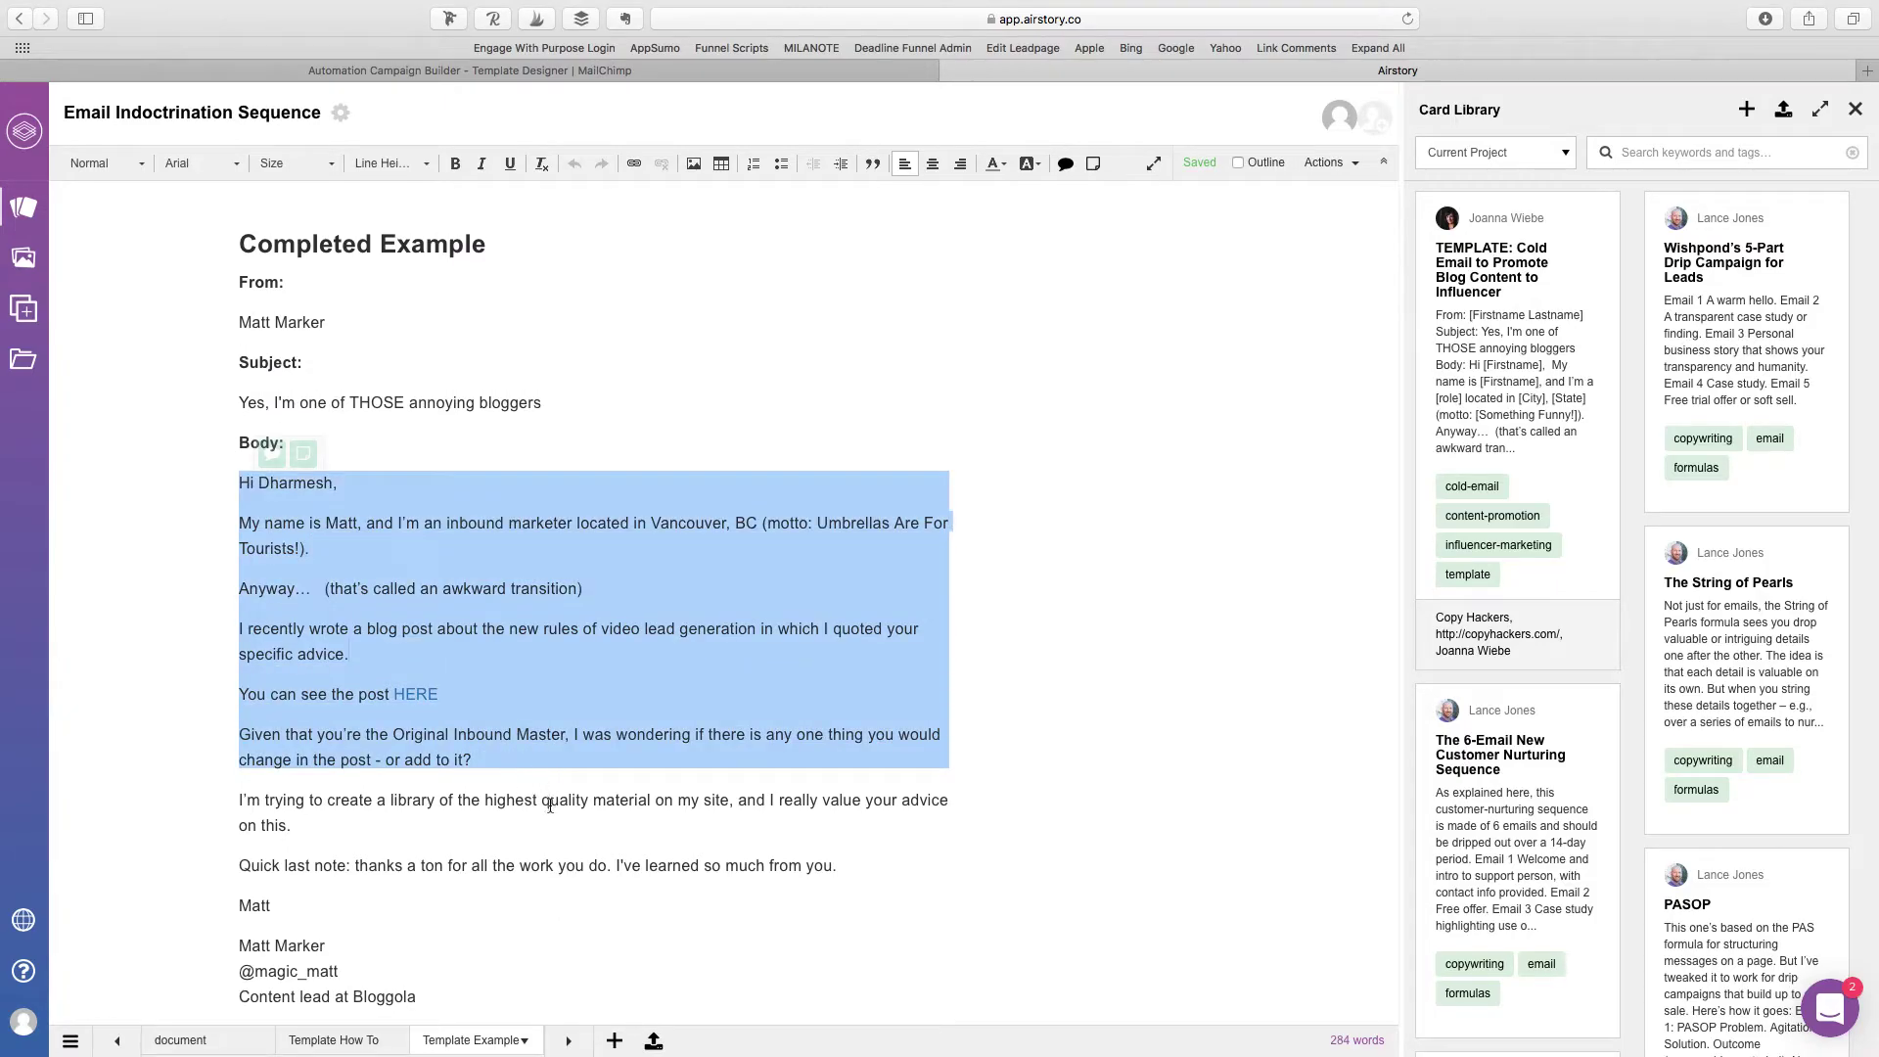
click(399, 589)
drag(238, 523, 572, 967)
key(super+c)
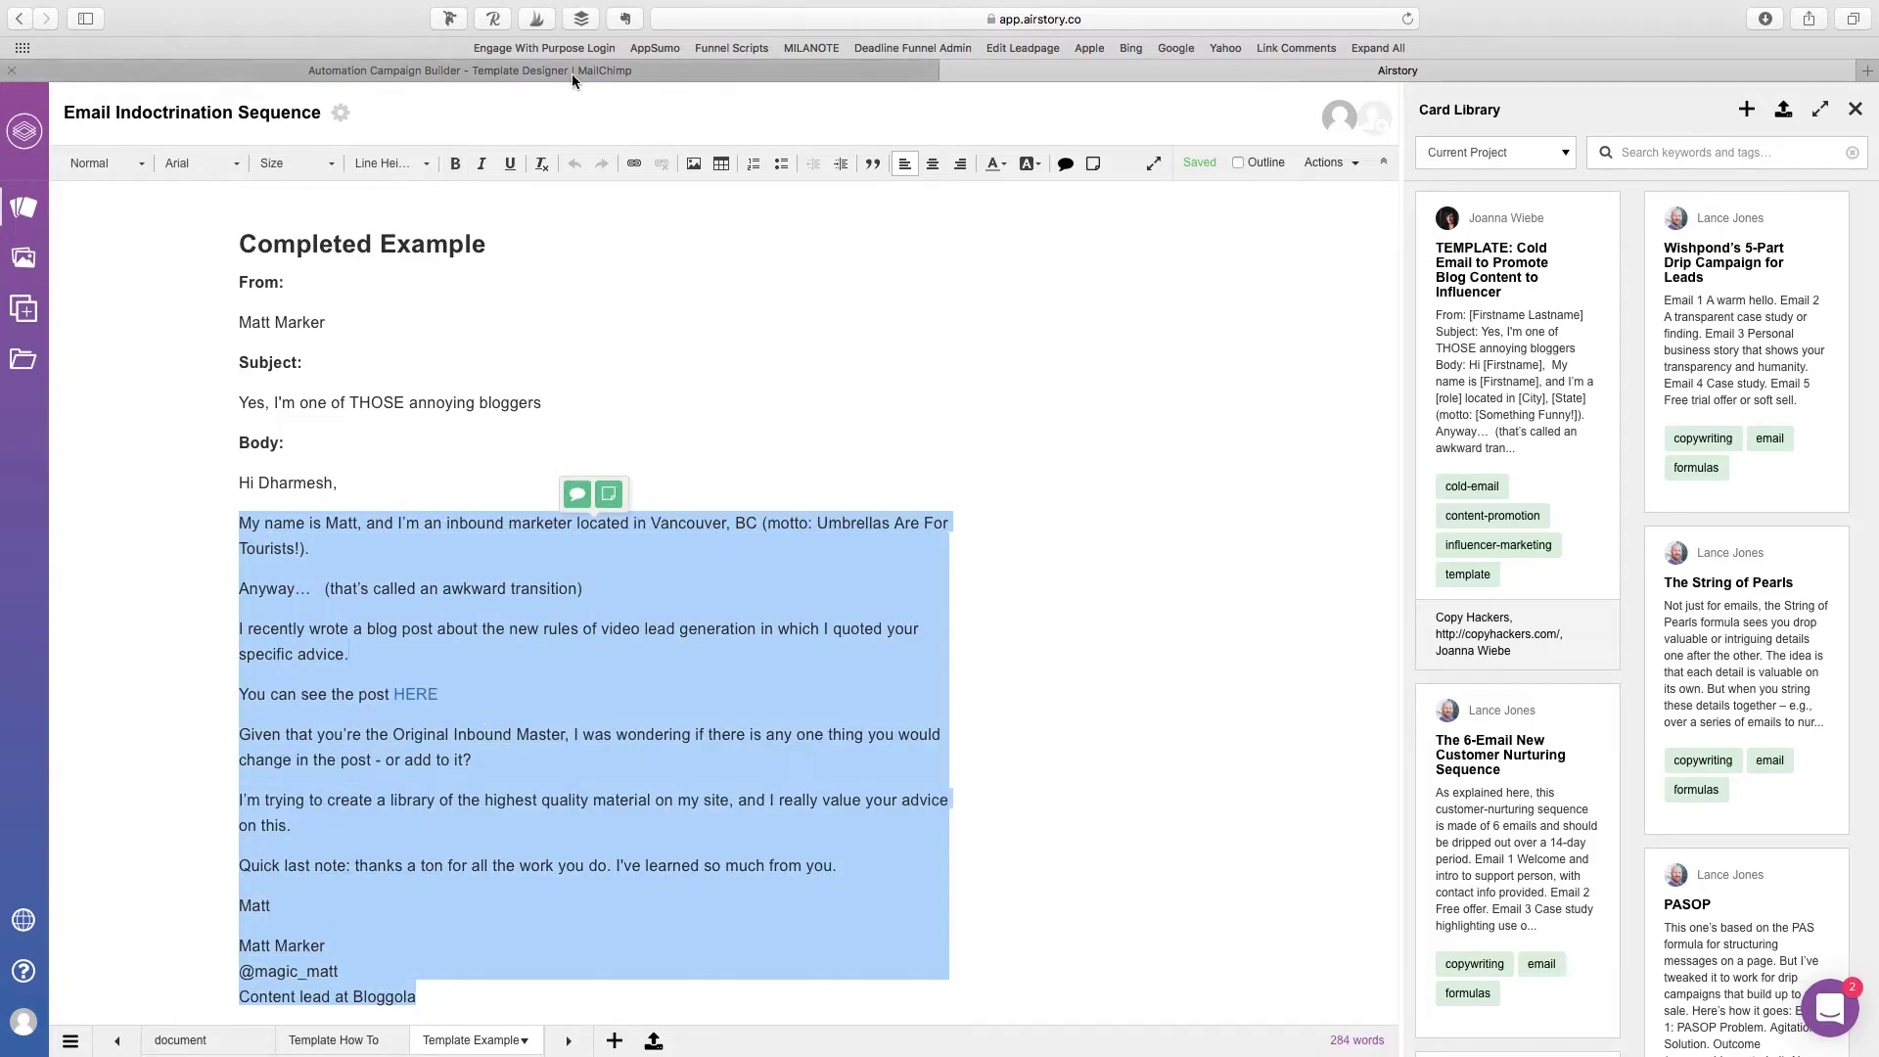
click(571, 73)
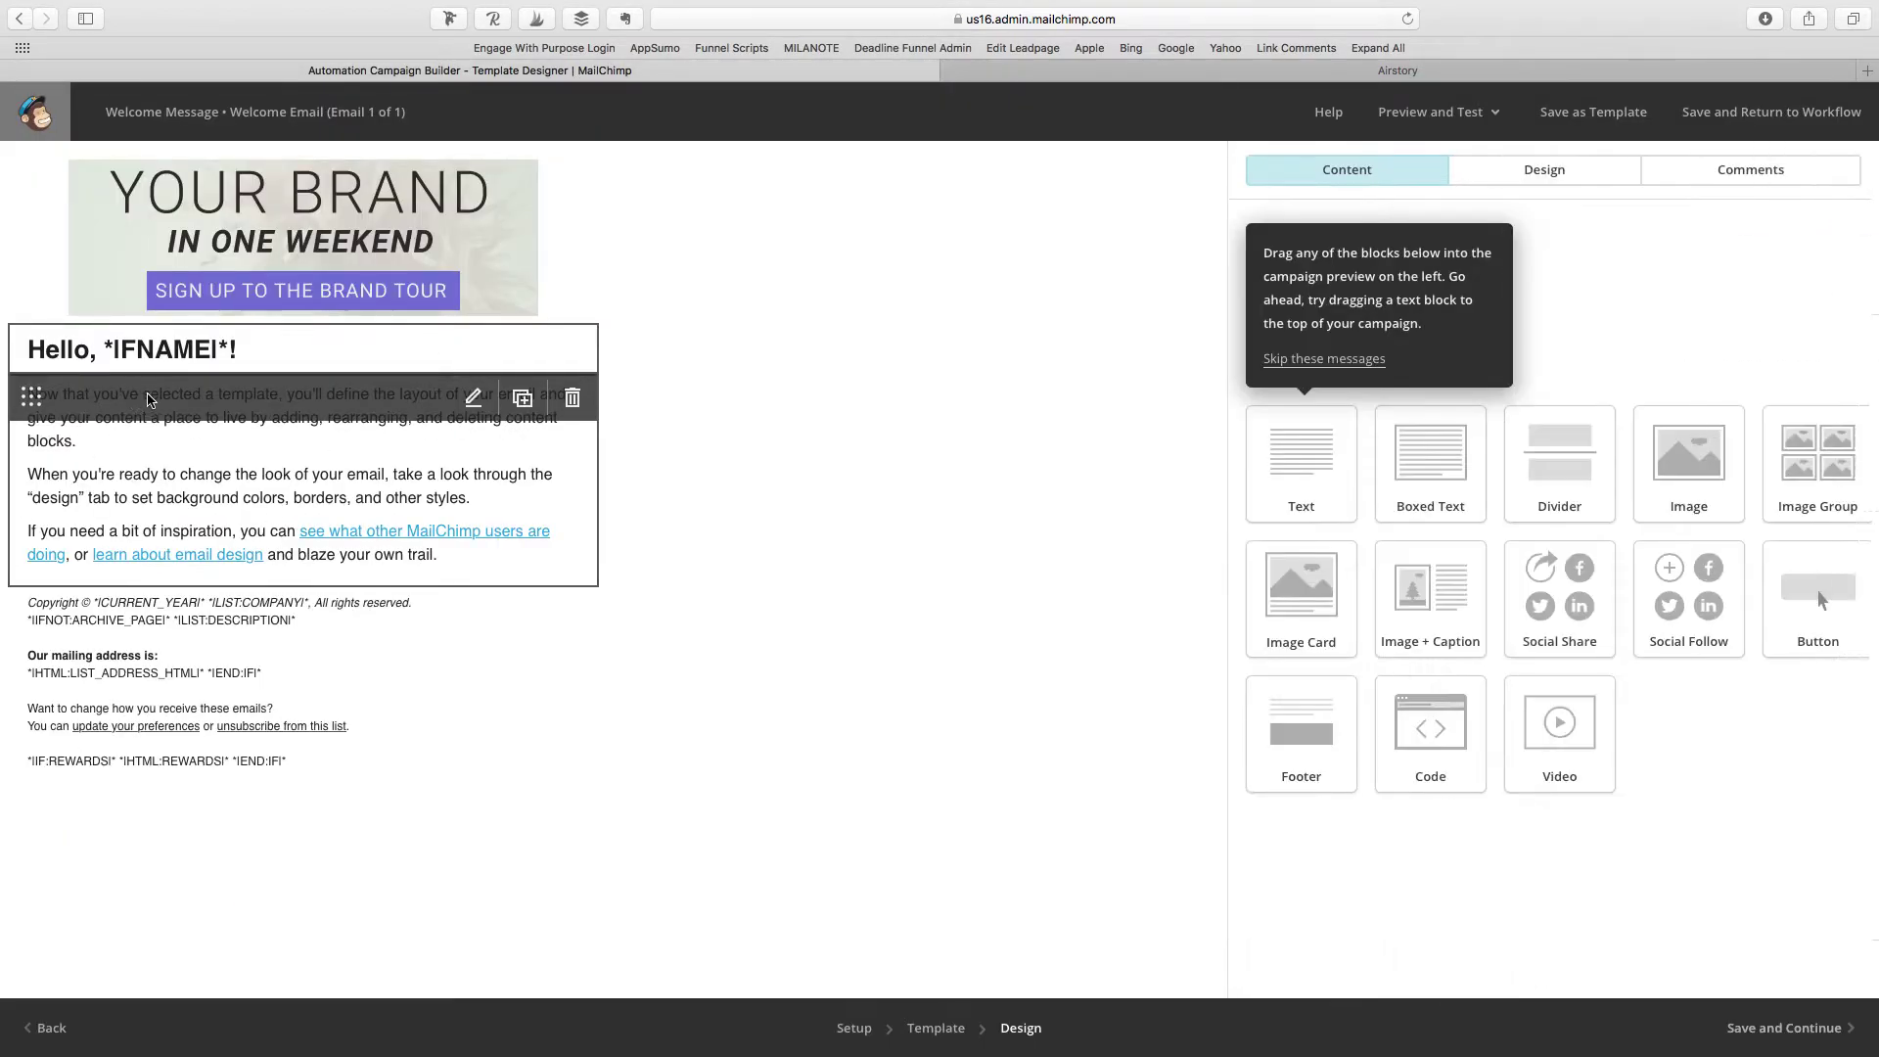
Step: Paste the copied example email over the placeholder body paragraphs and save the block
drag(1251, 349, 1640, 579)
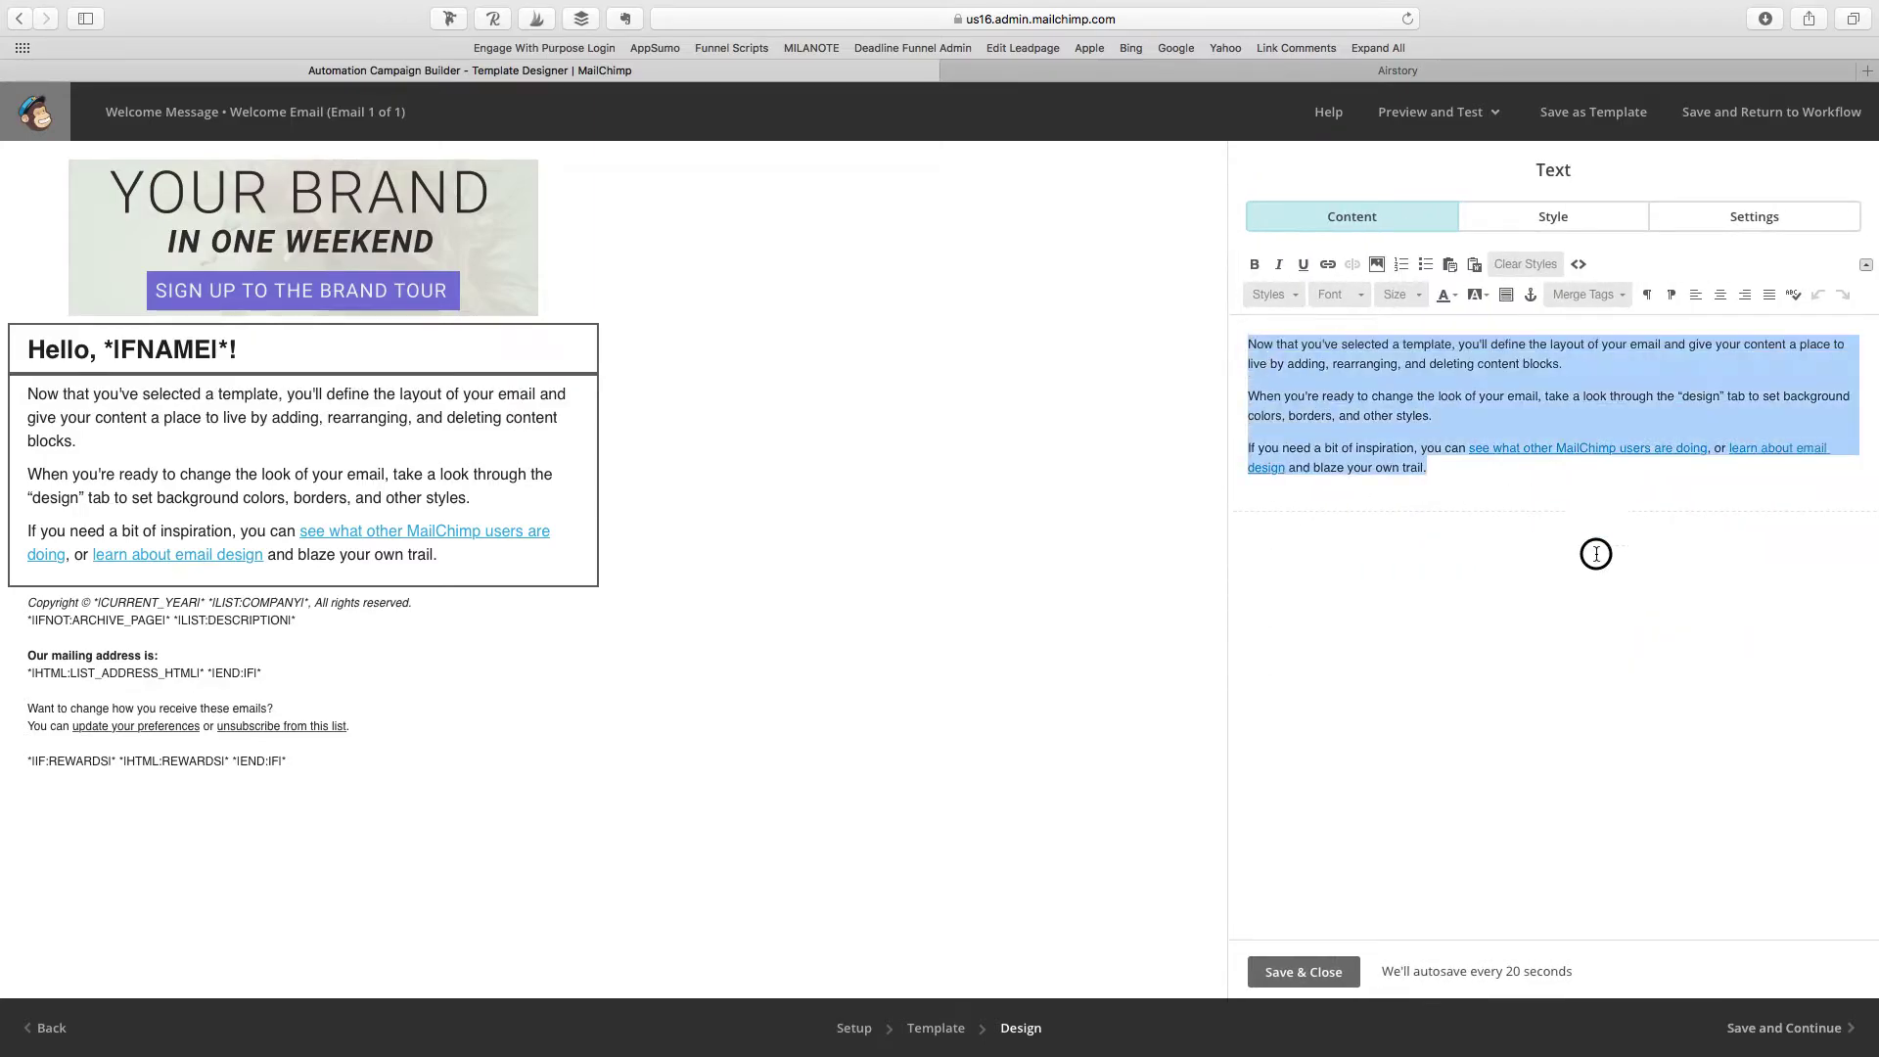
key(super+v)
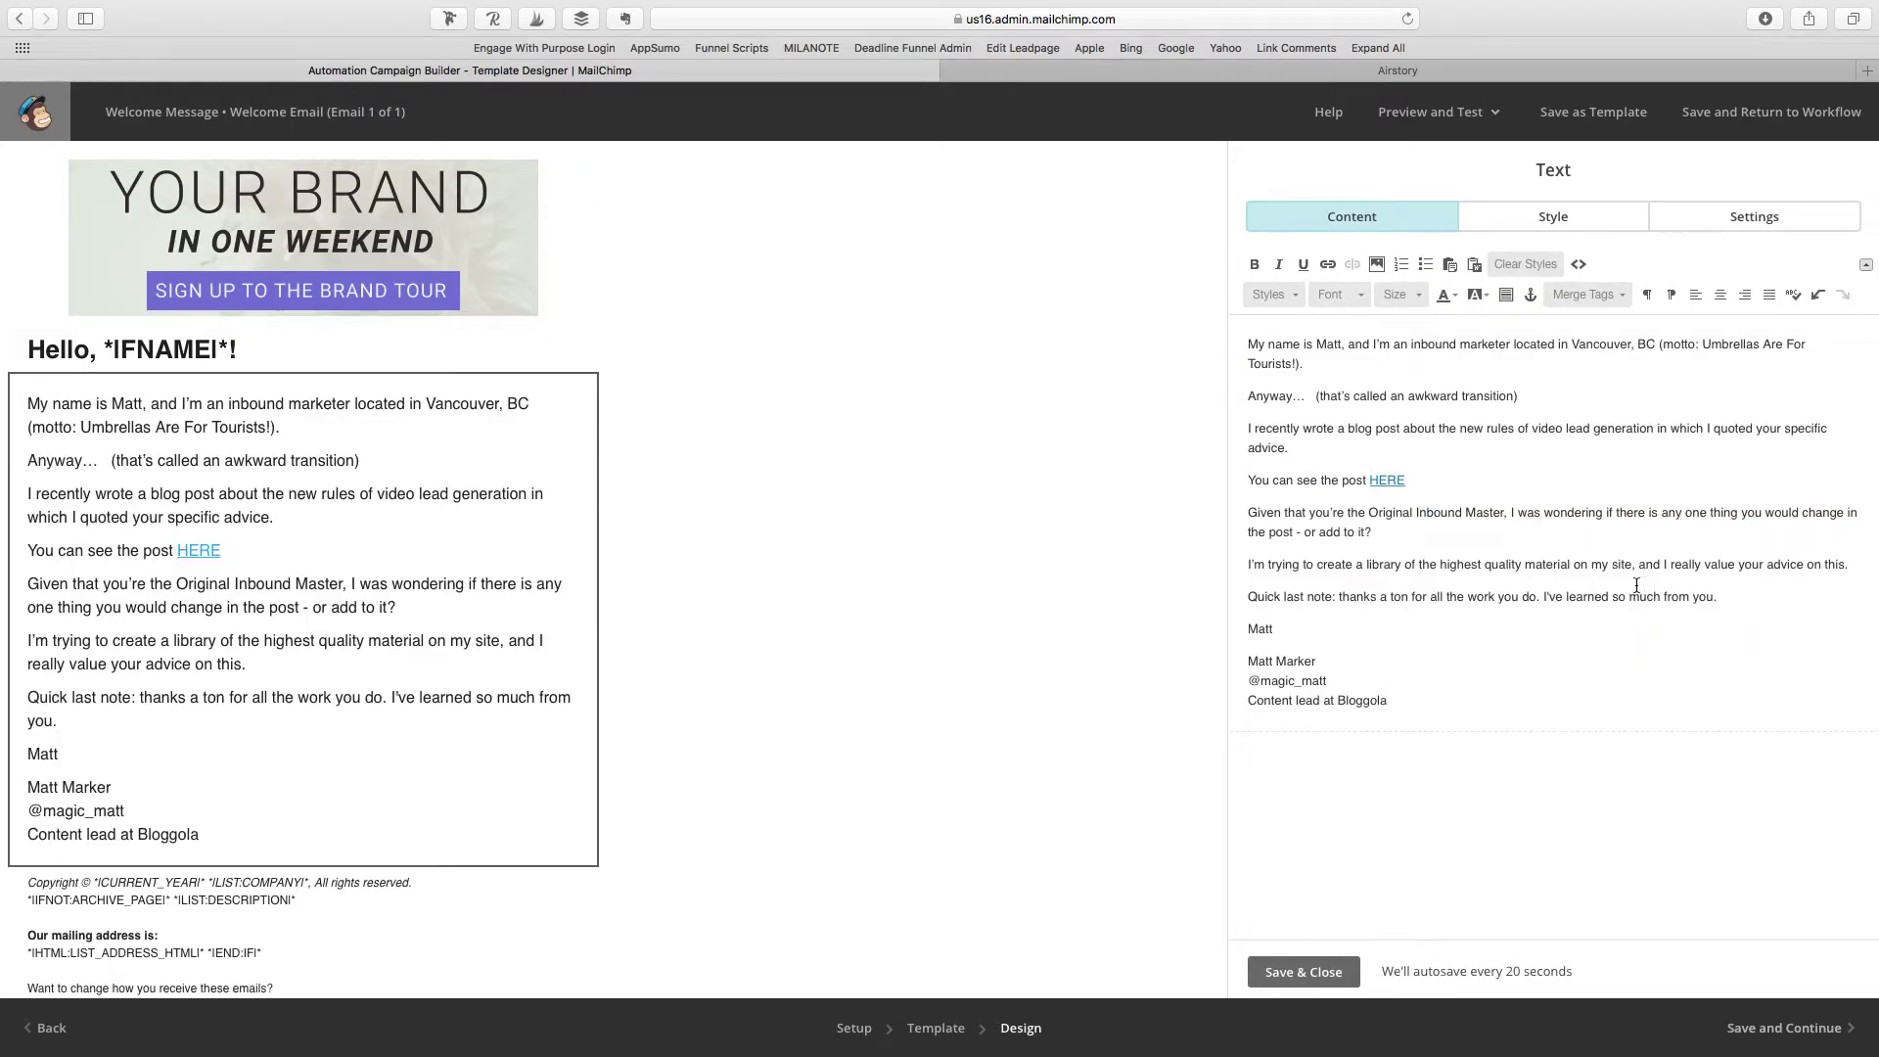
click(1292, 972)
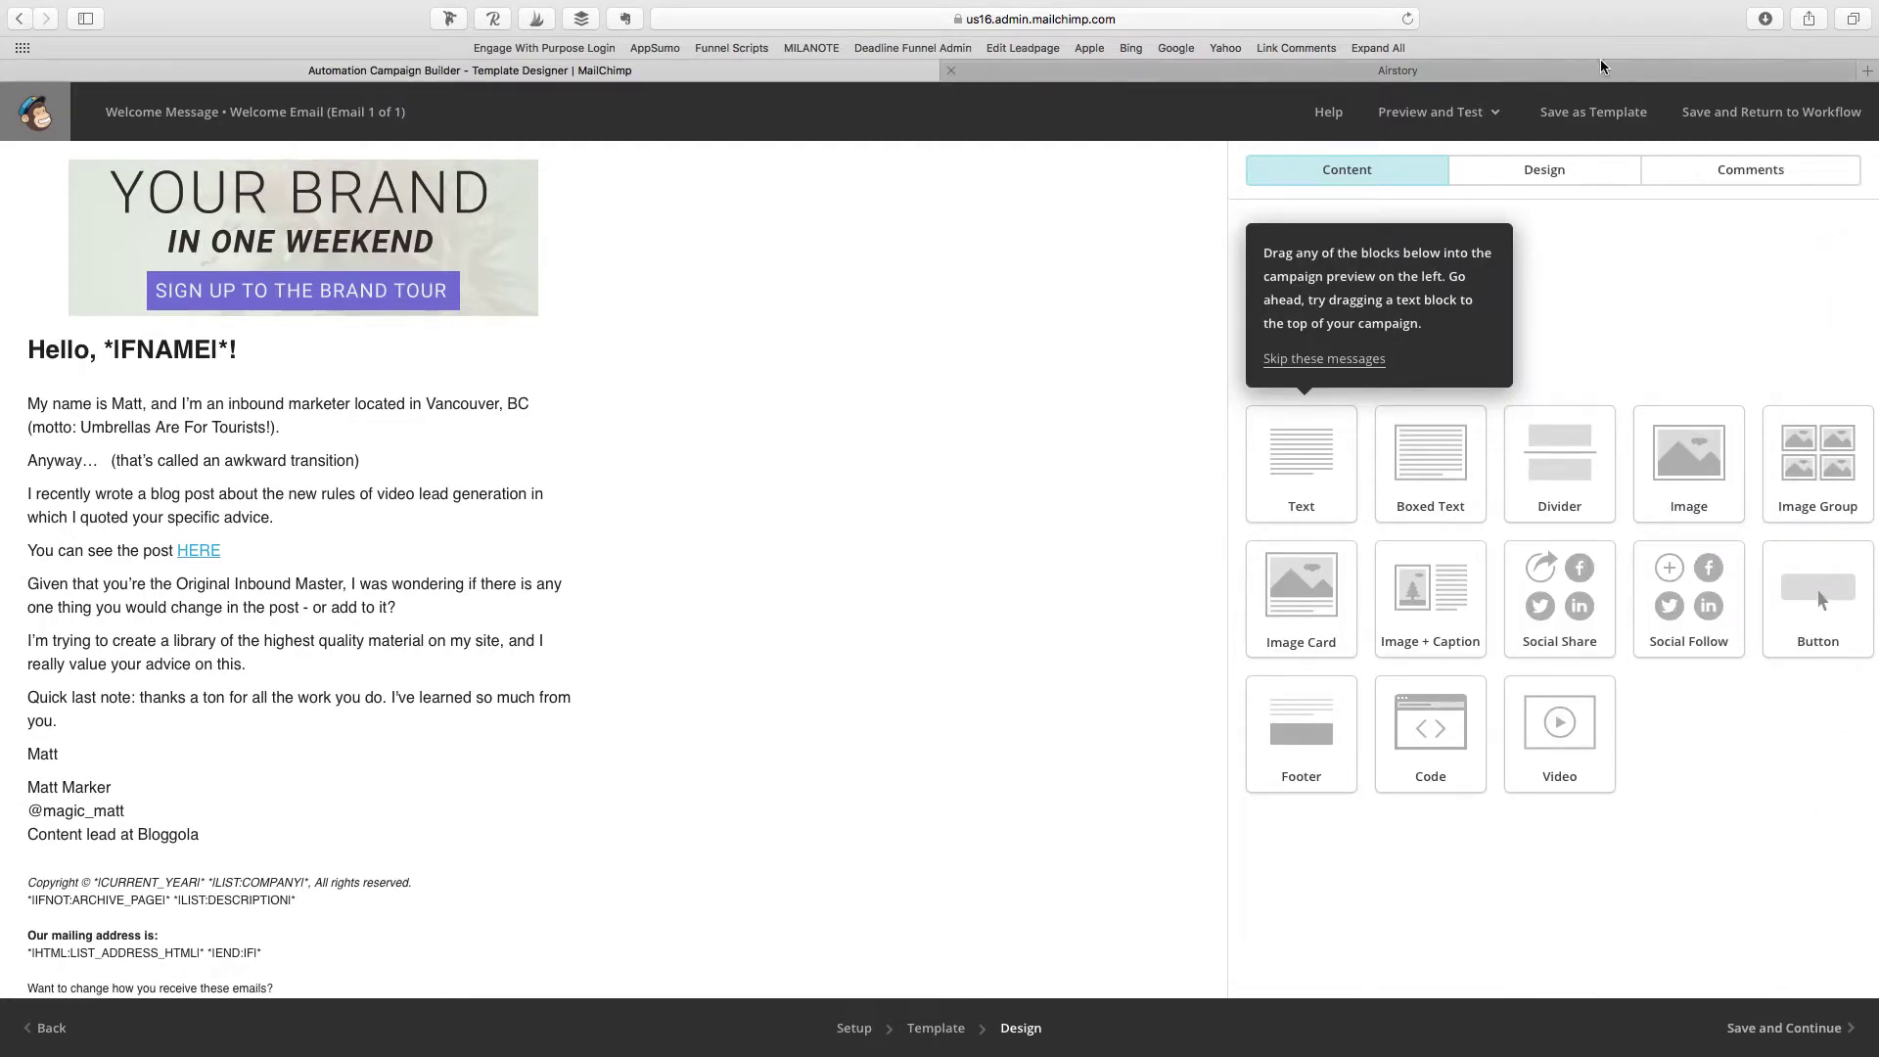
Step: Preview the email in mobile and desktop views, then return to the designer
click(1452, 114)
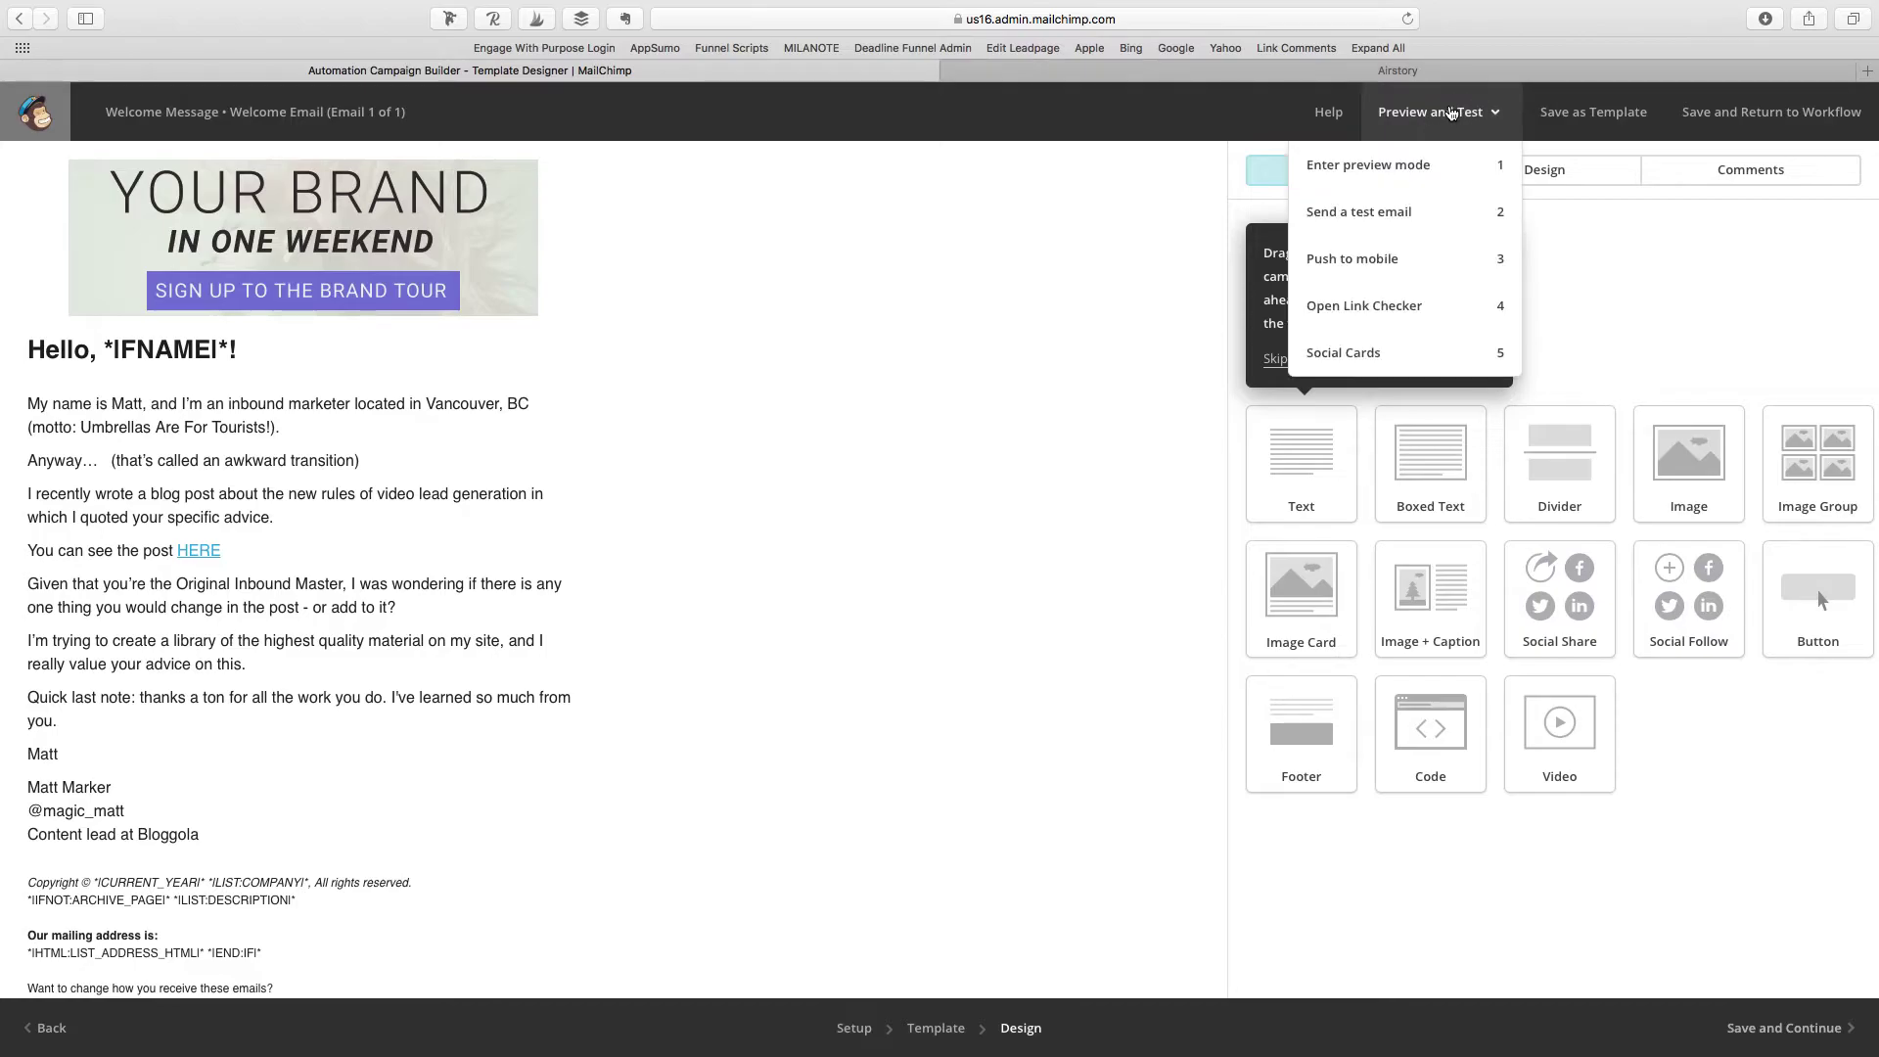
click(1436, 162)
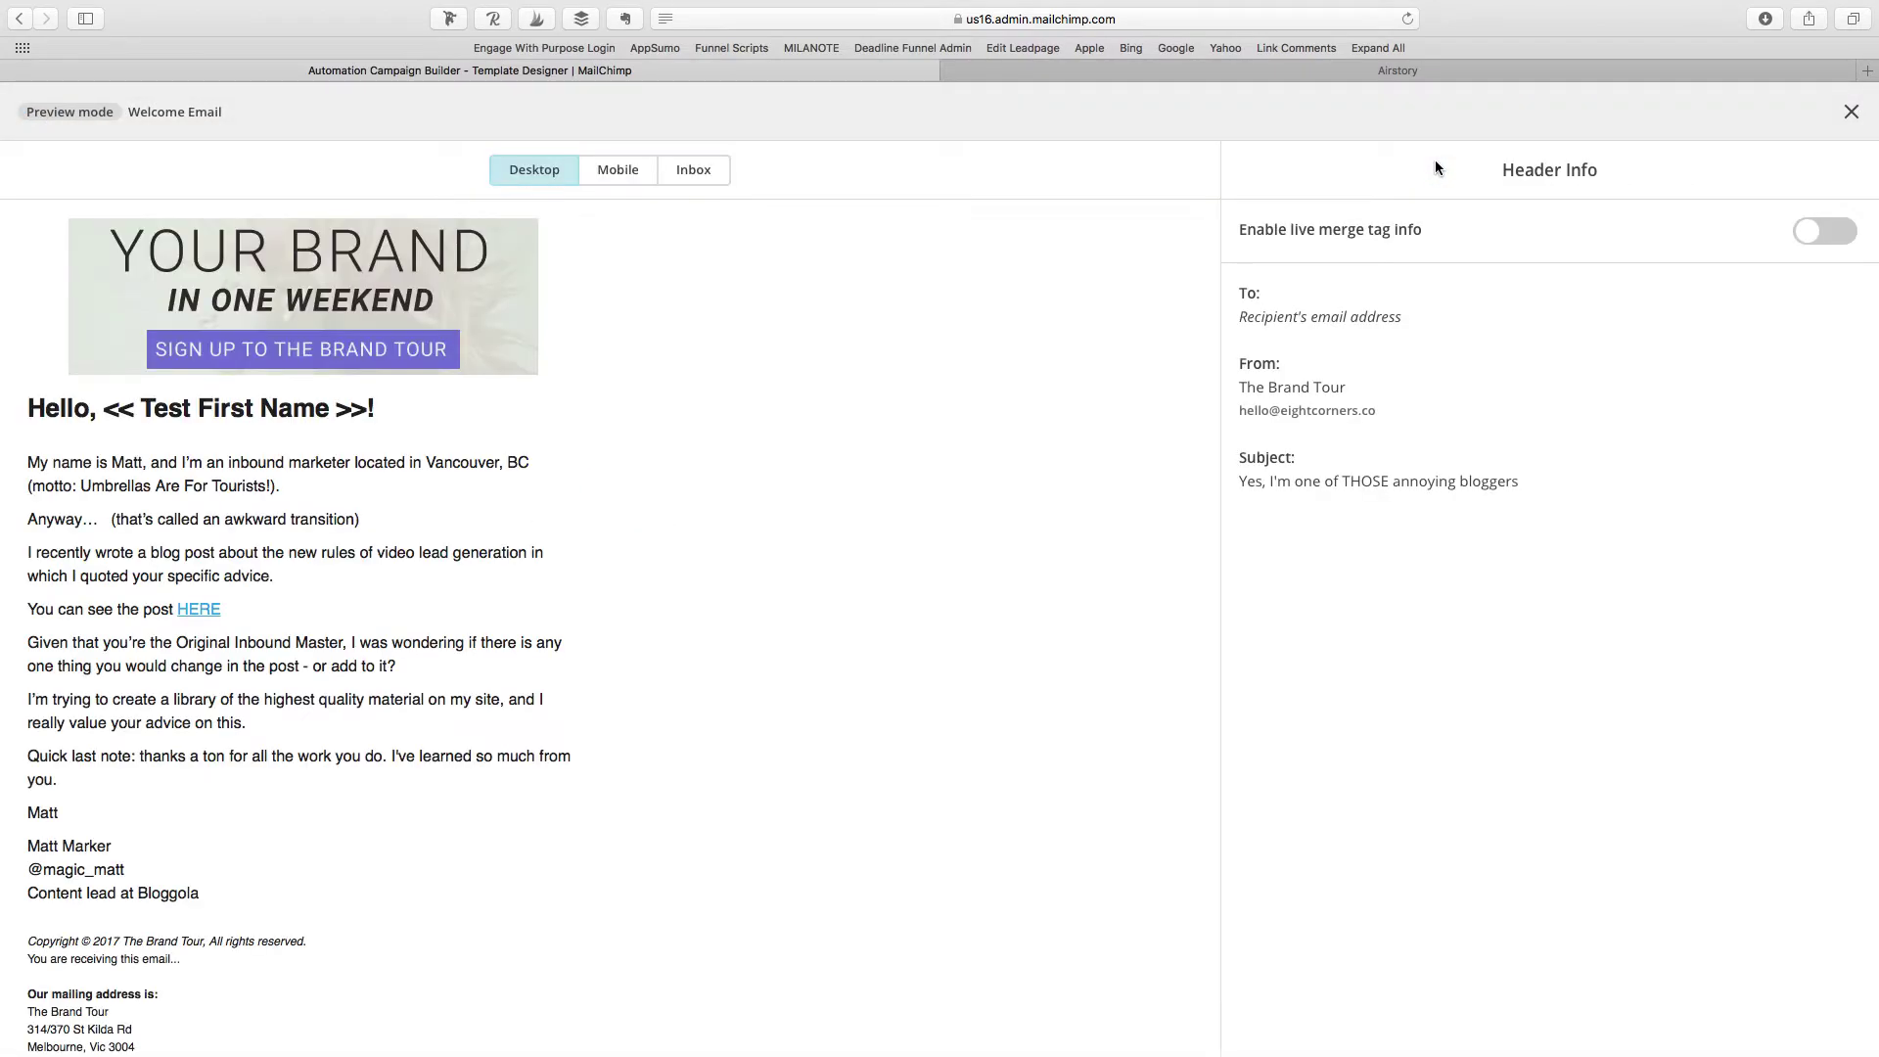
scroll(850, 563, down, 5)
scroll(849, 563, up, 5)
click(619, 171)
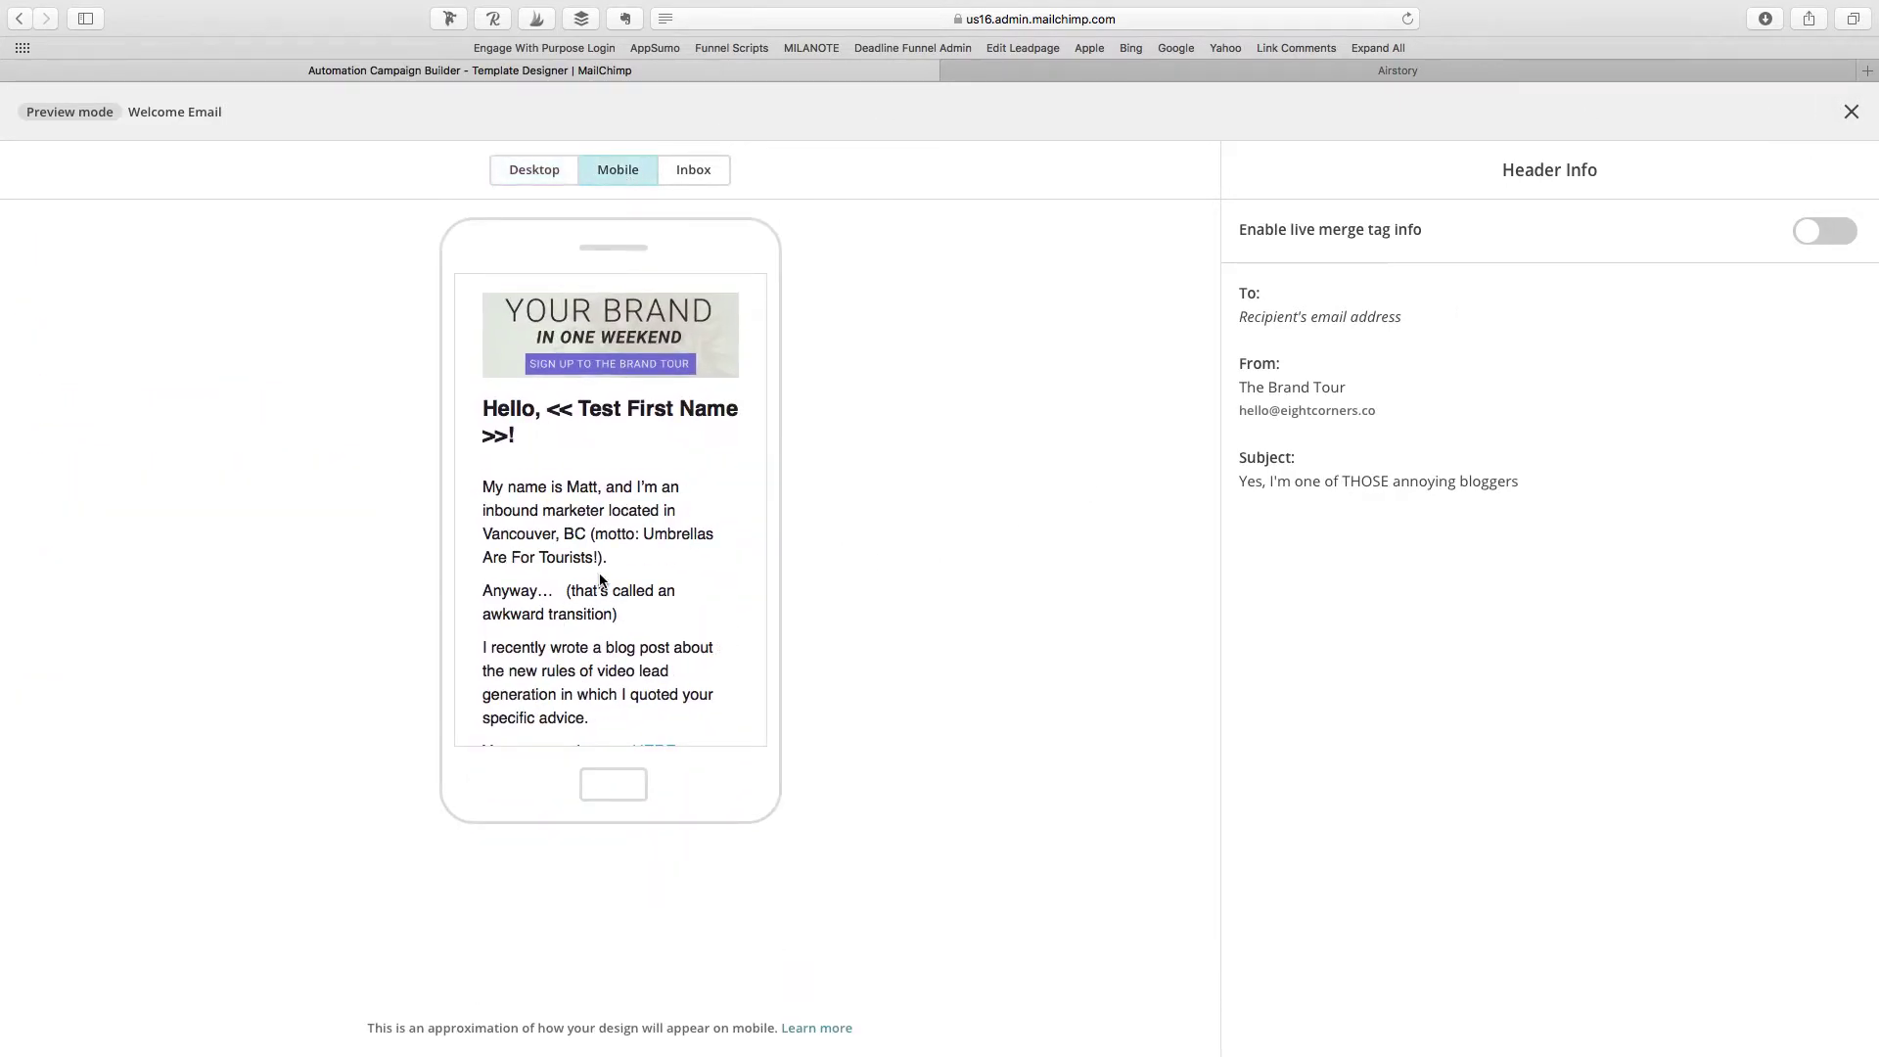
scroll(602, 582, down, 10)
click(540, 173)
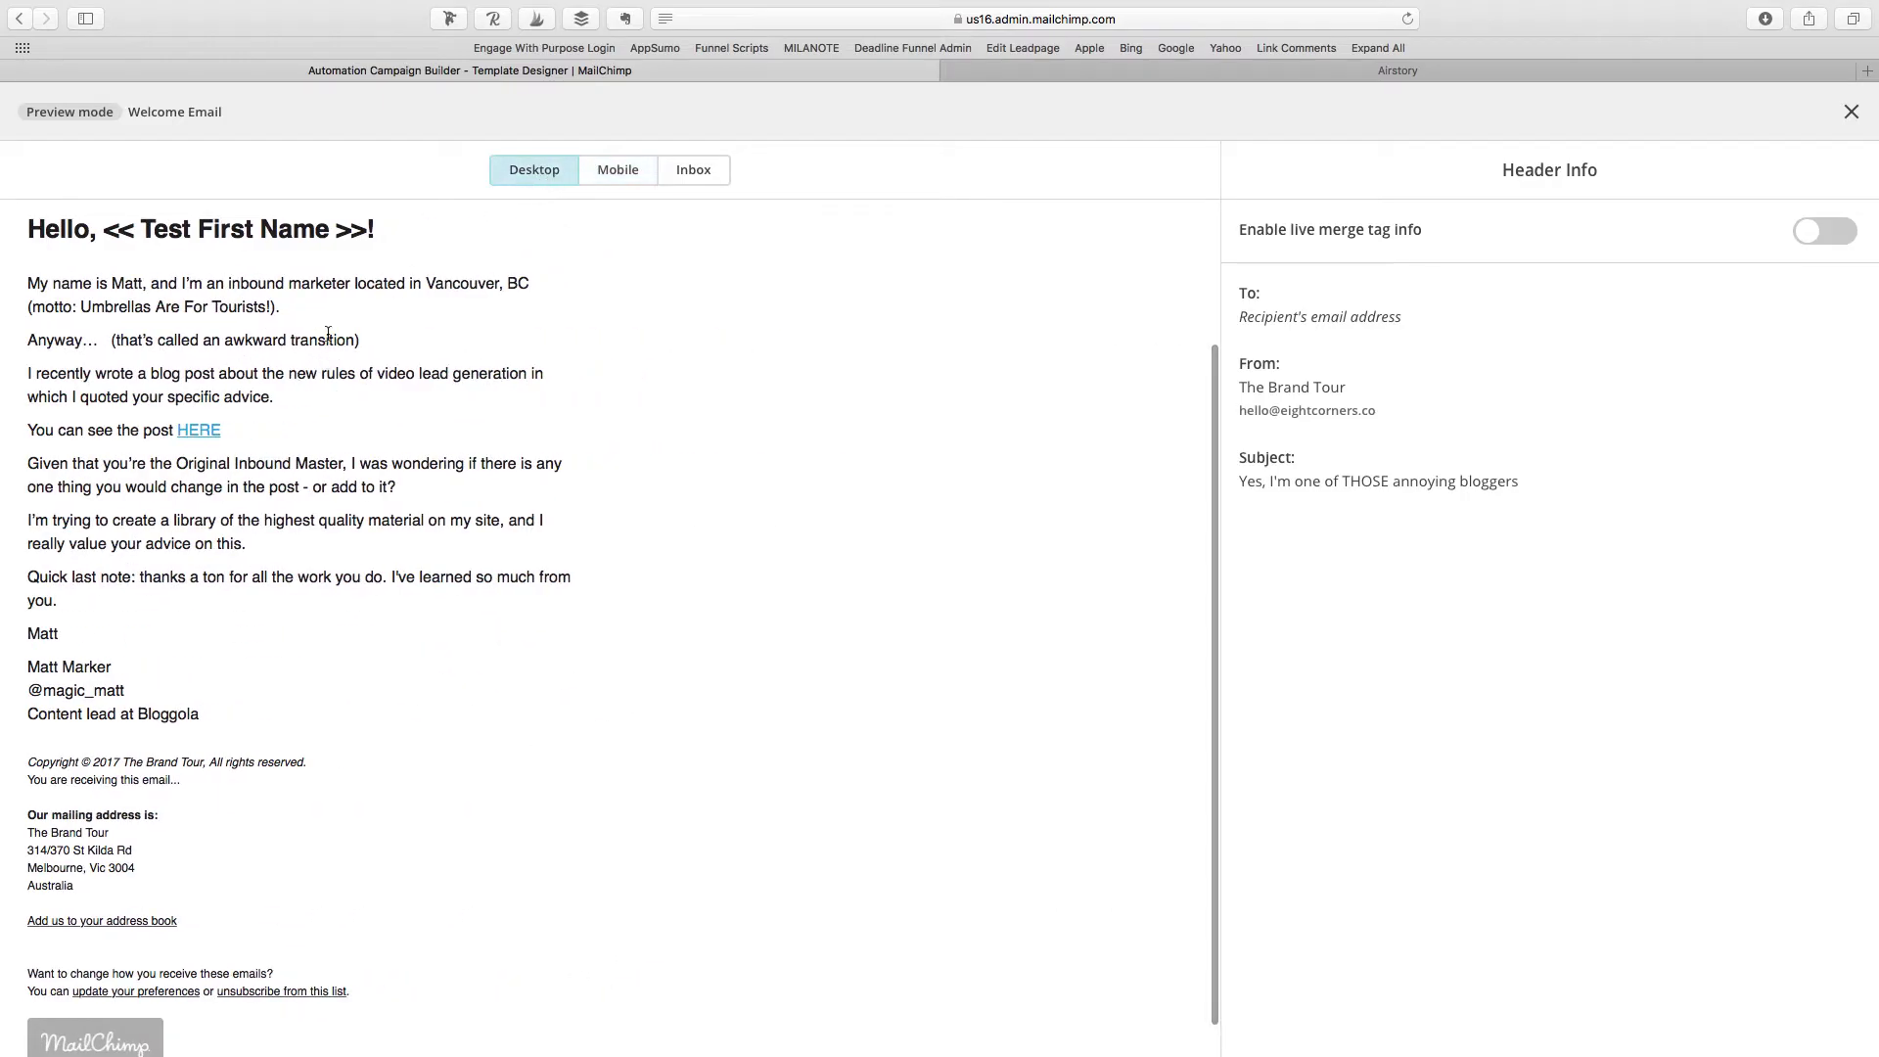
scroll(369, 508, up, 4)
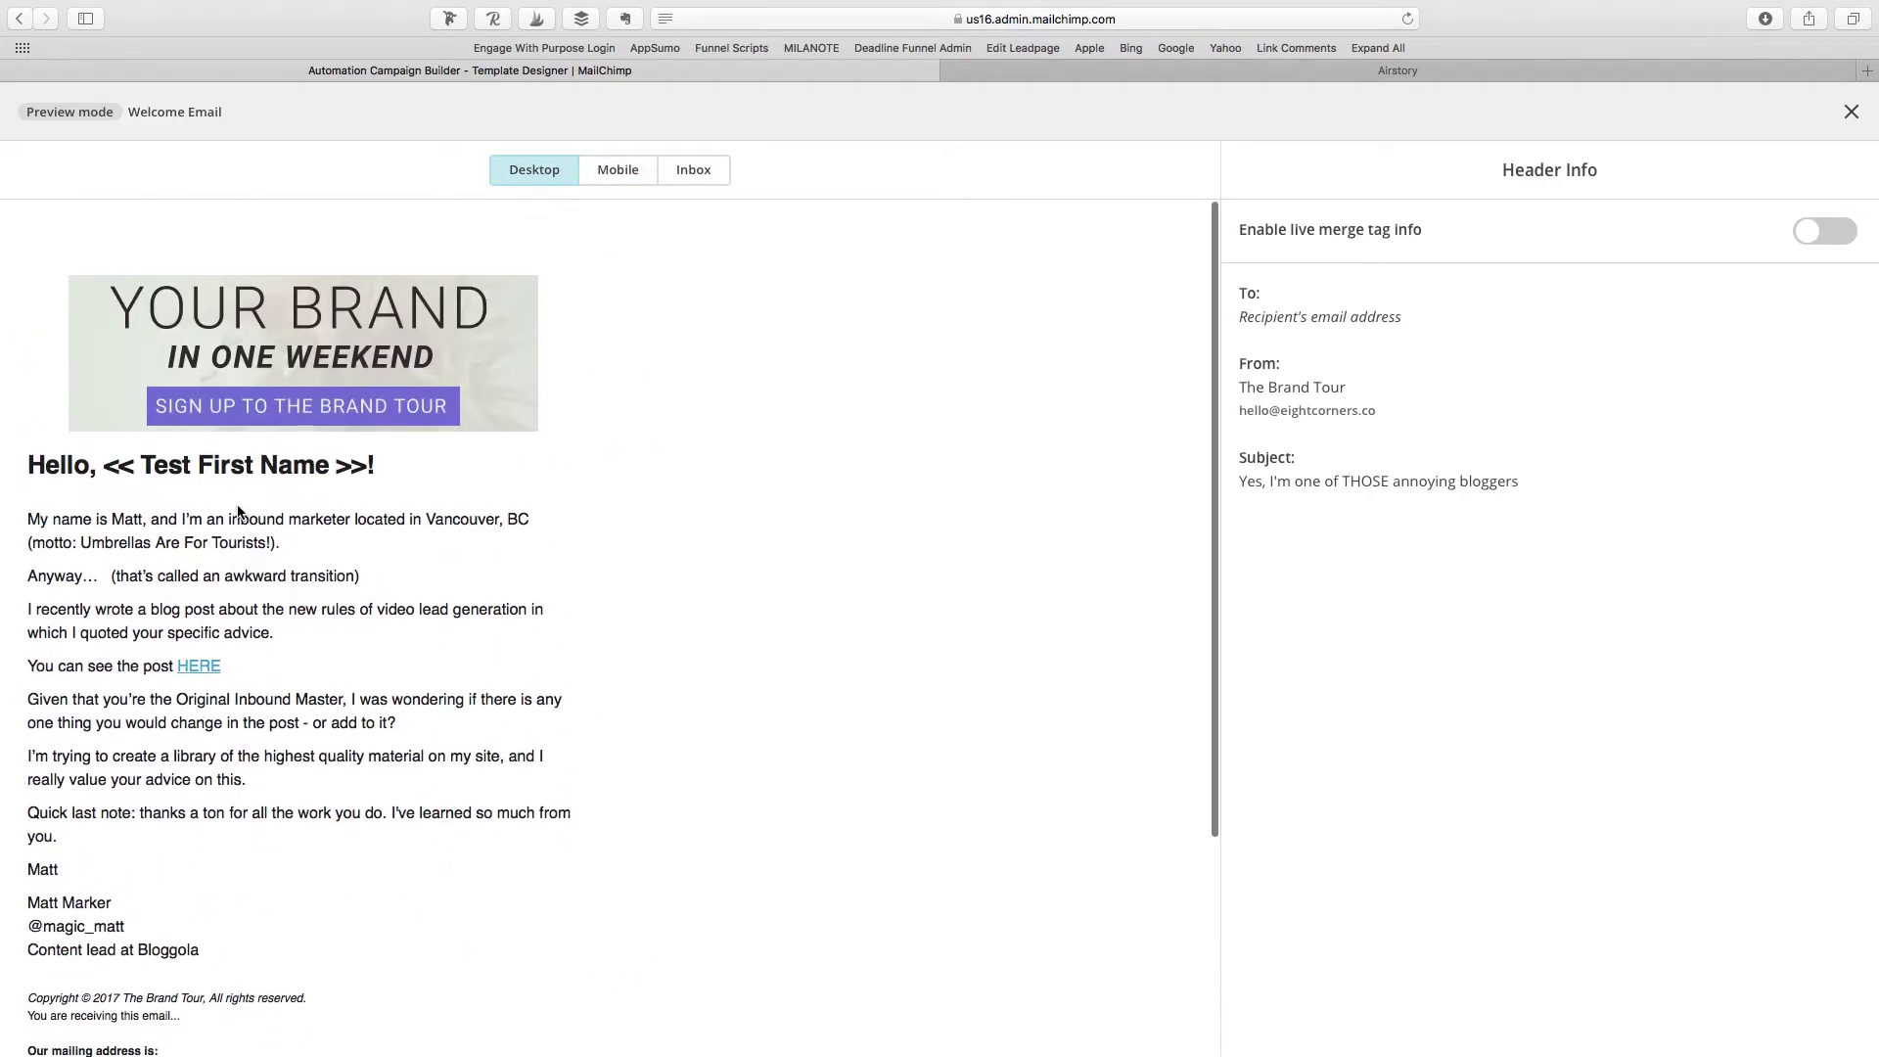
click(1851, 111)
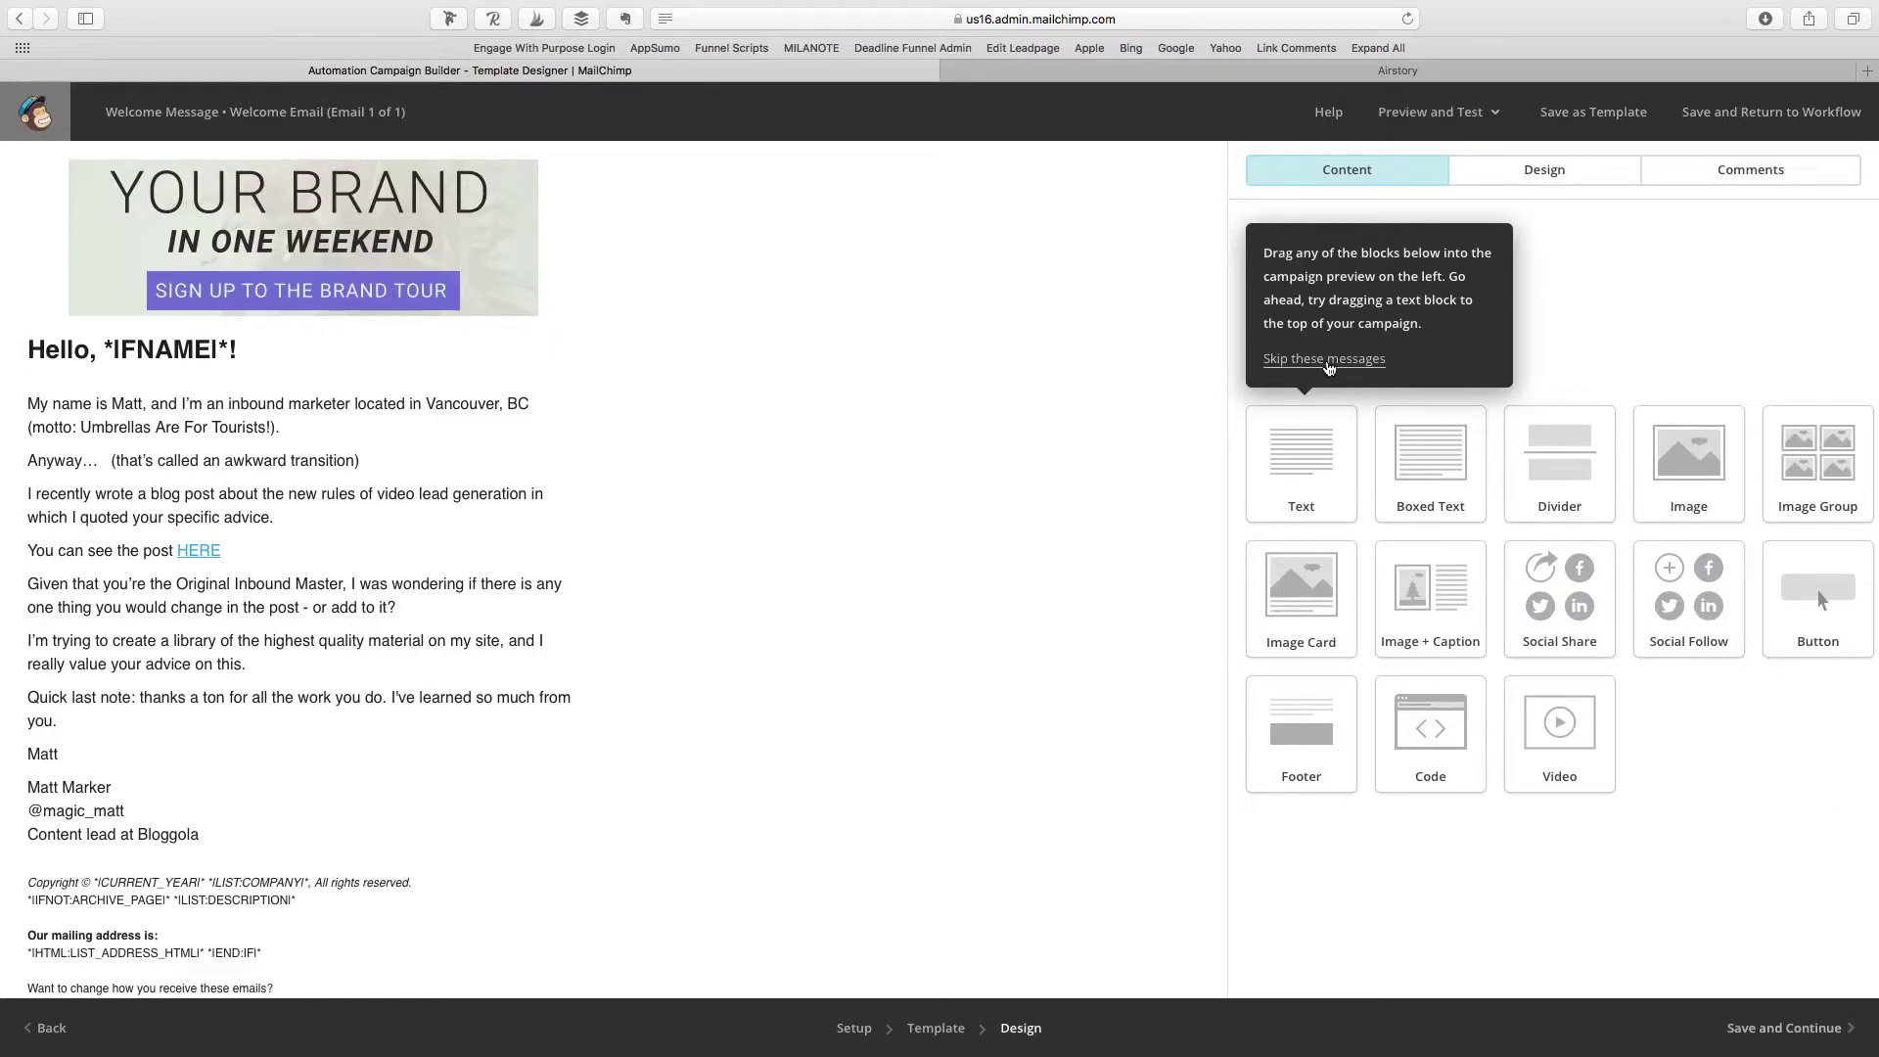
click(1328, 360)
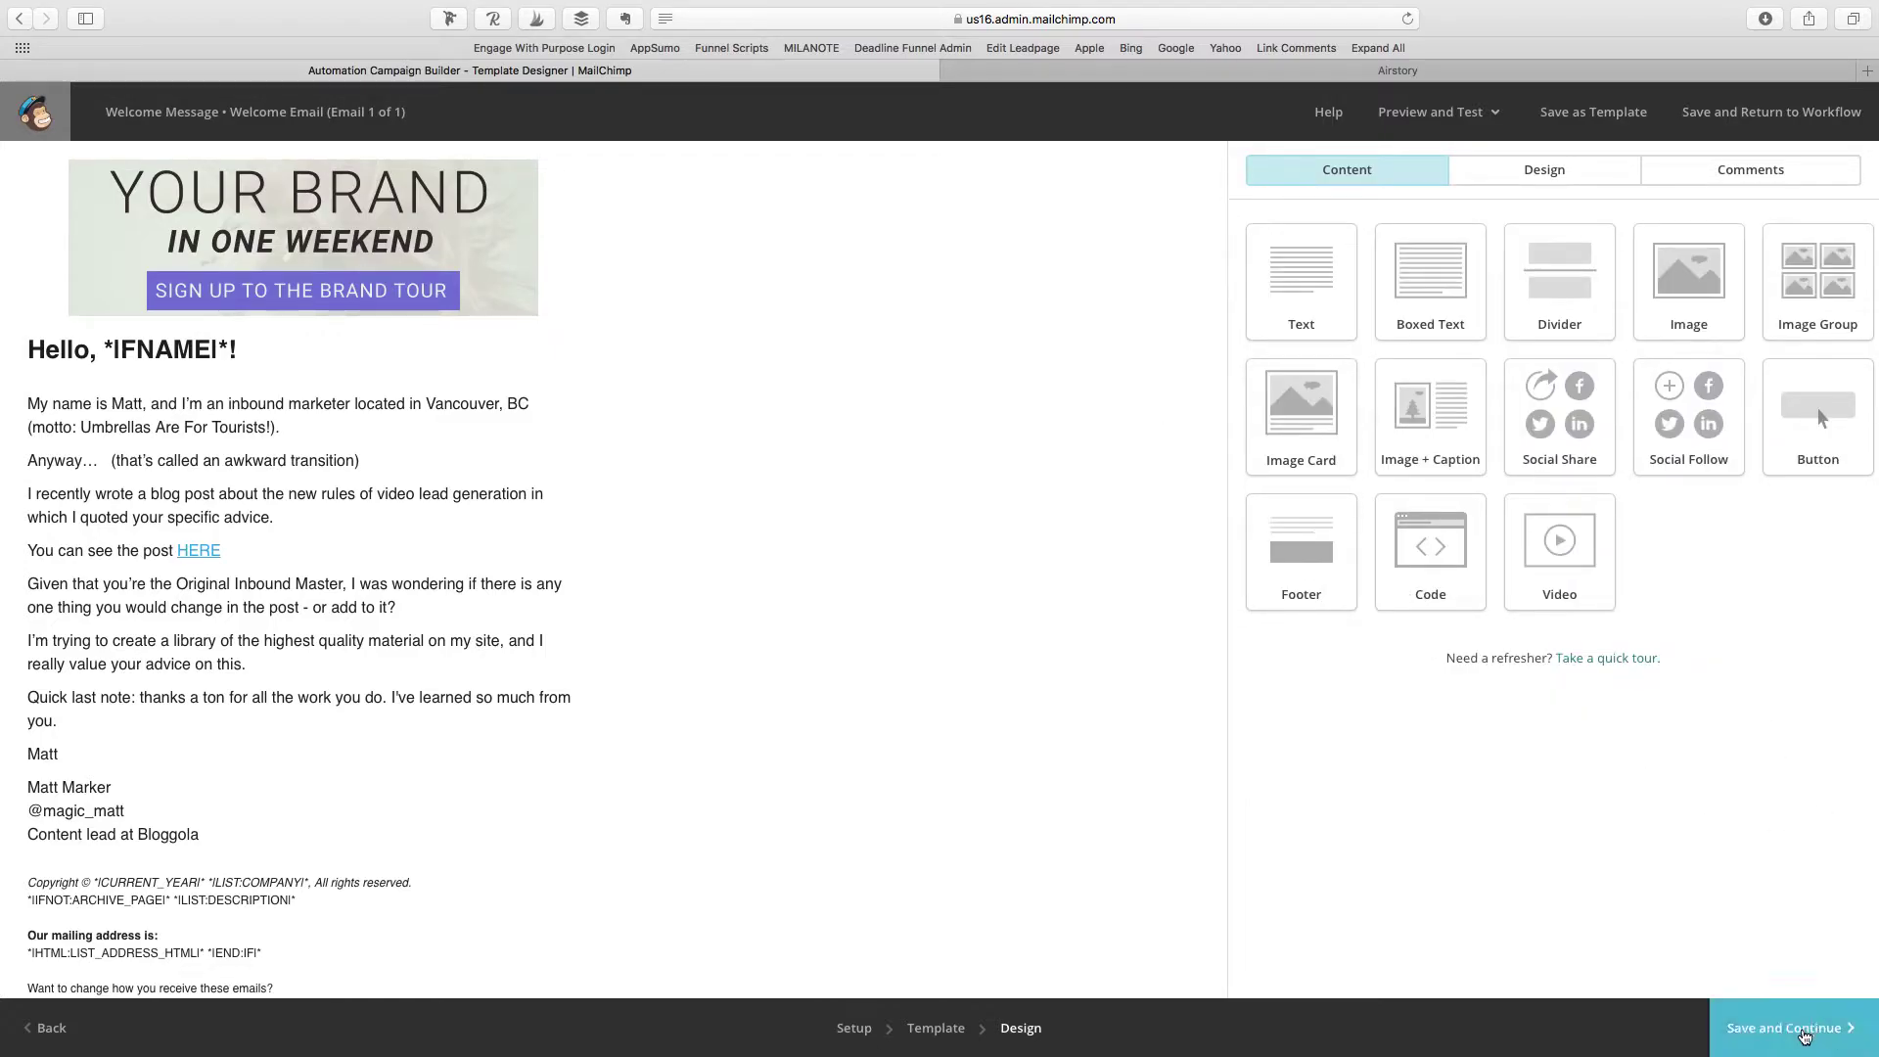
Step: Save the Welcome Email and add Automation Email #2, sent 2 days after the previous email
click(1804, 1029)
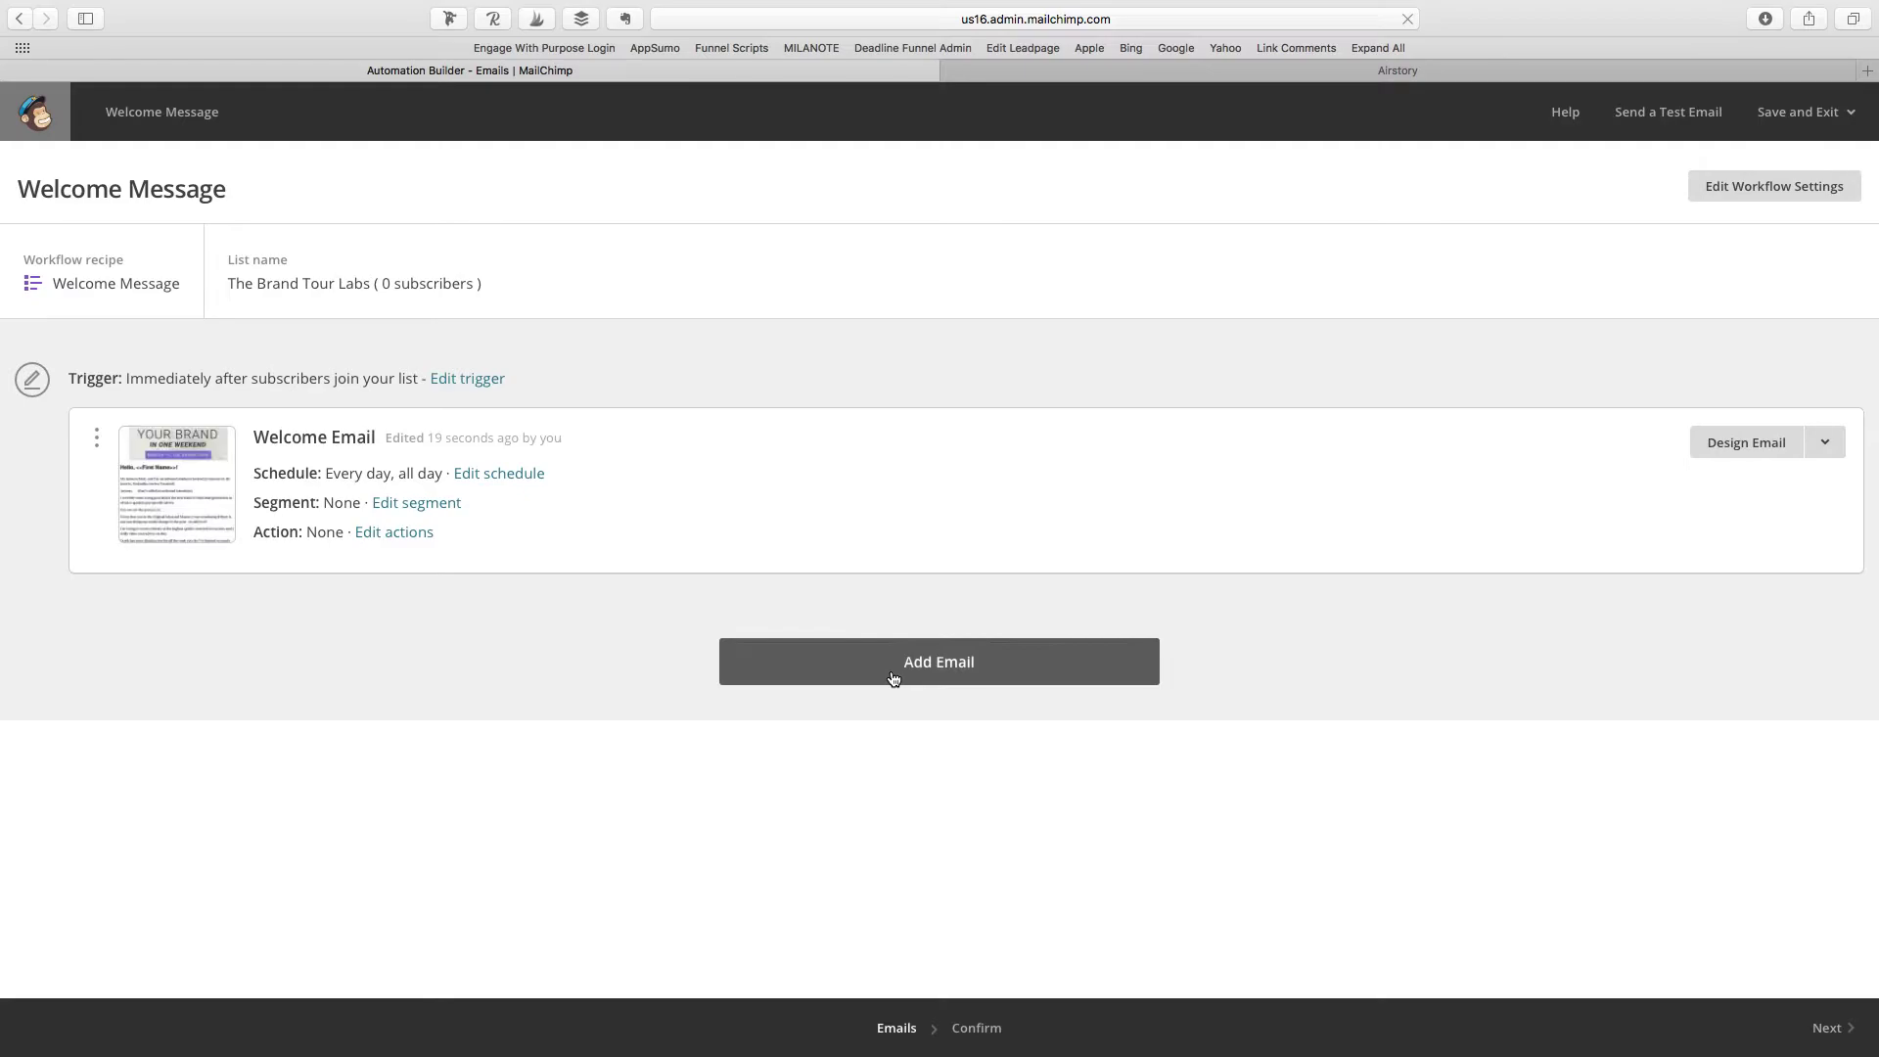
click(893, 677)
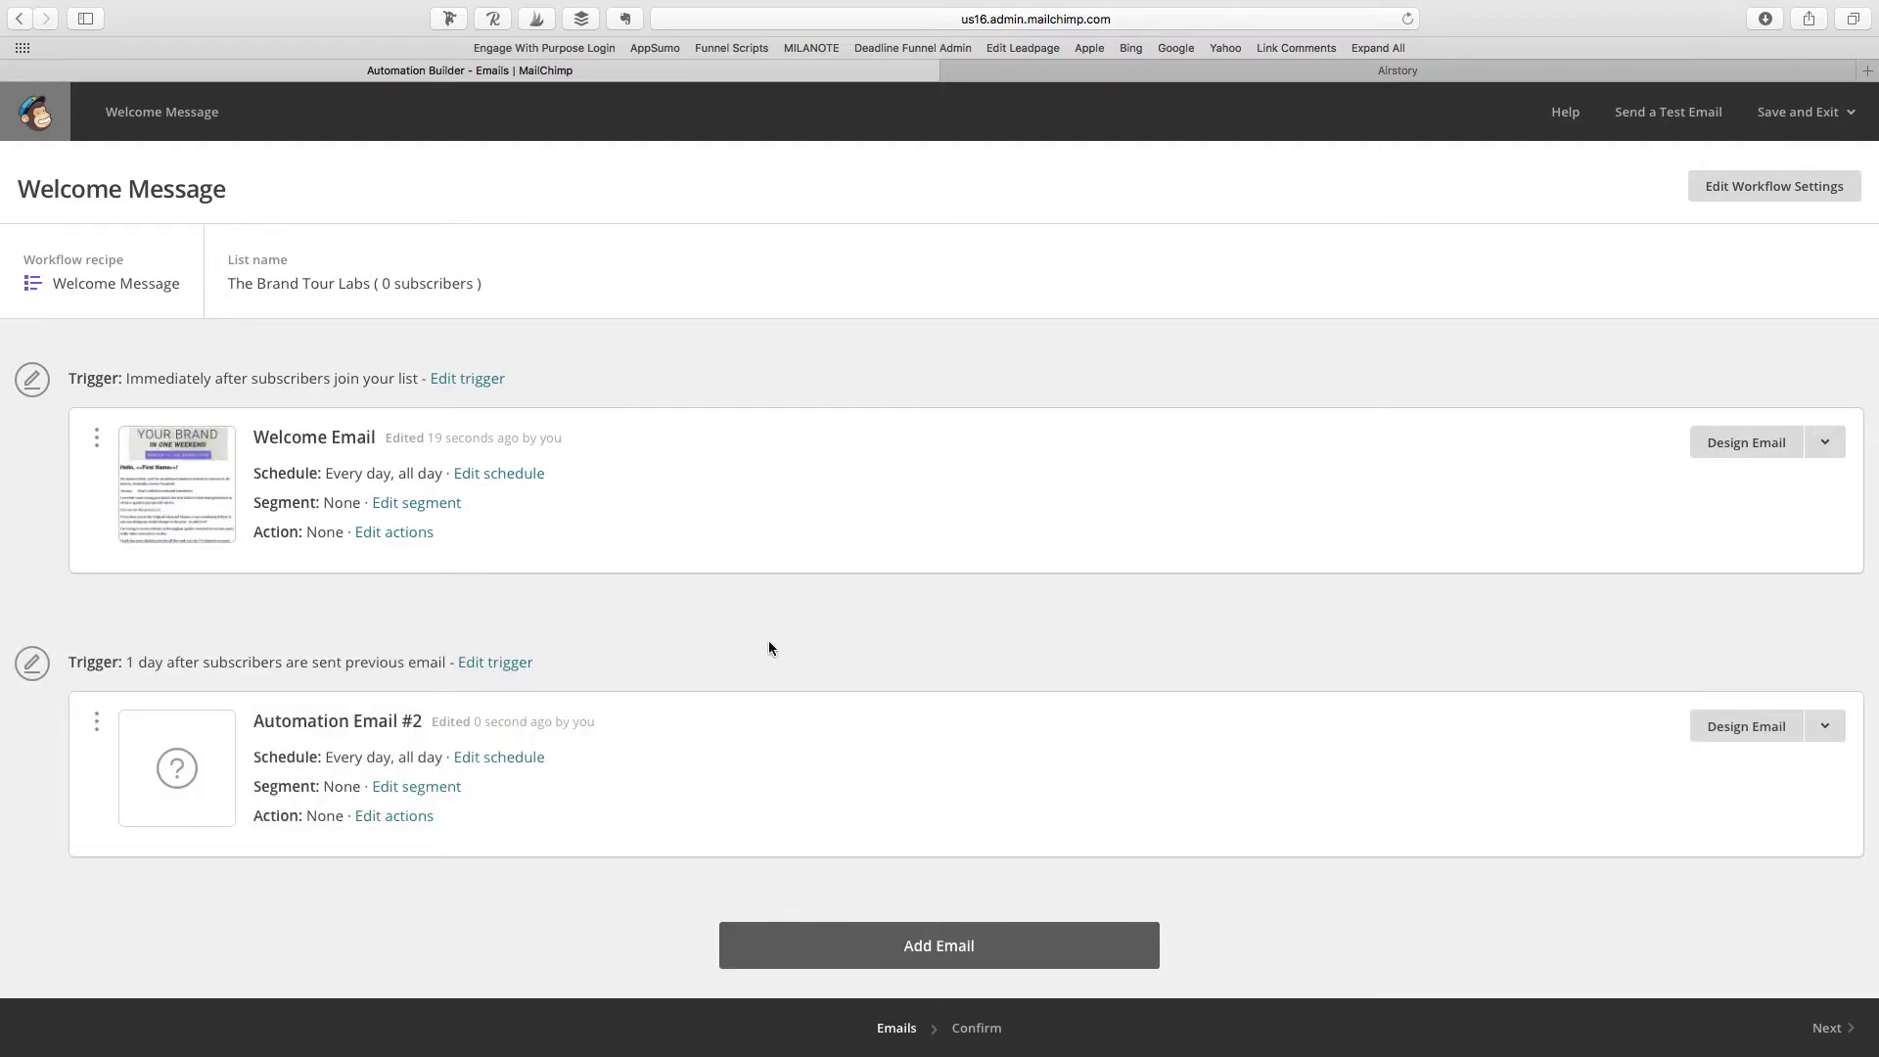
drag(124, 661, 226, 665)
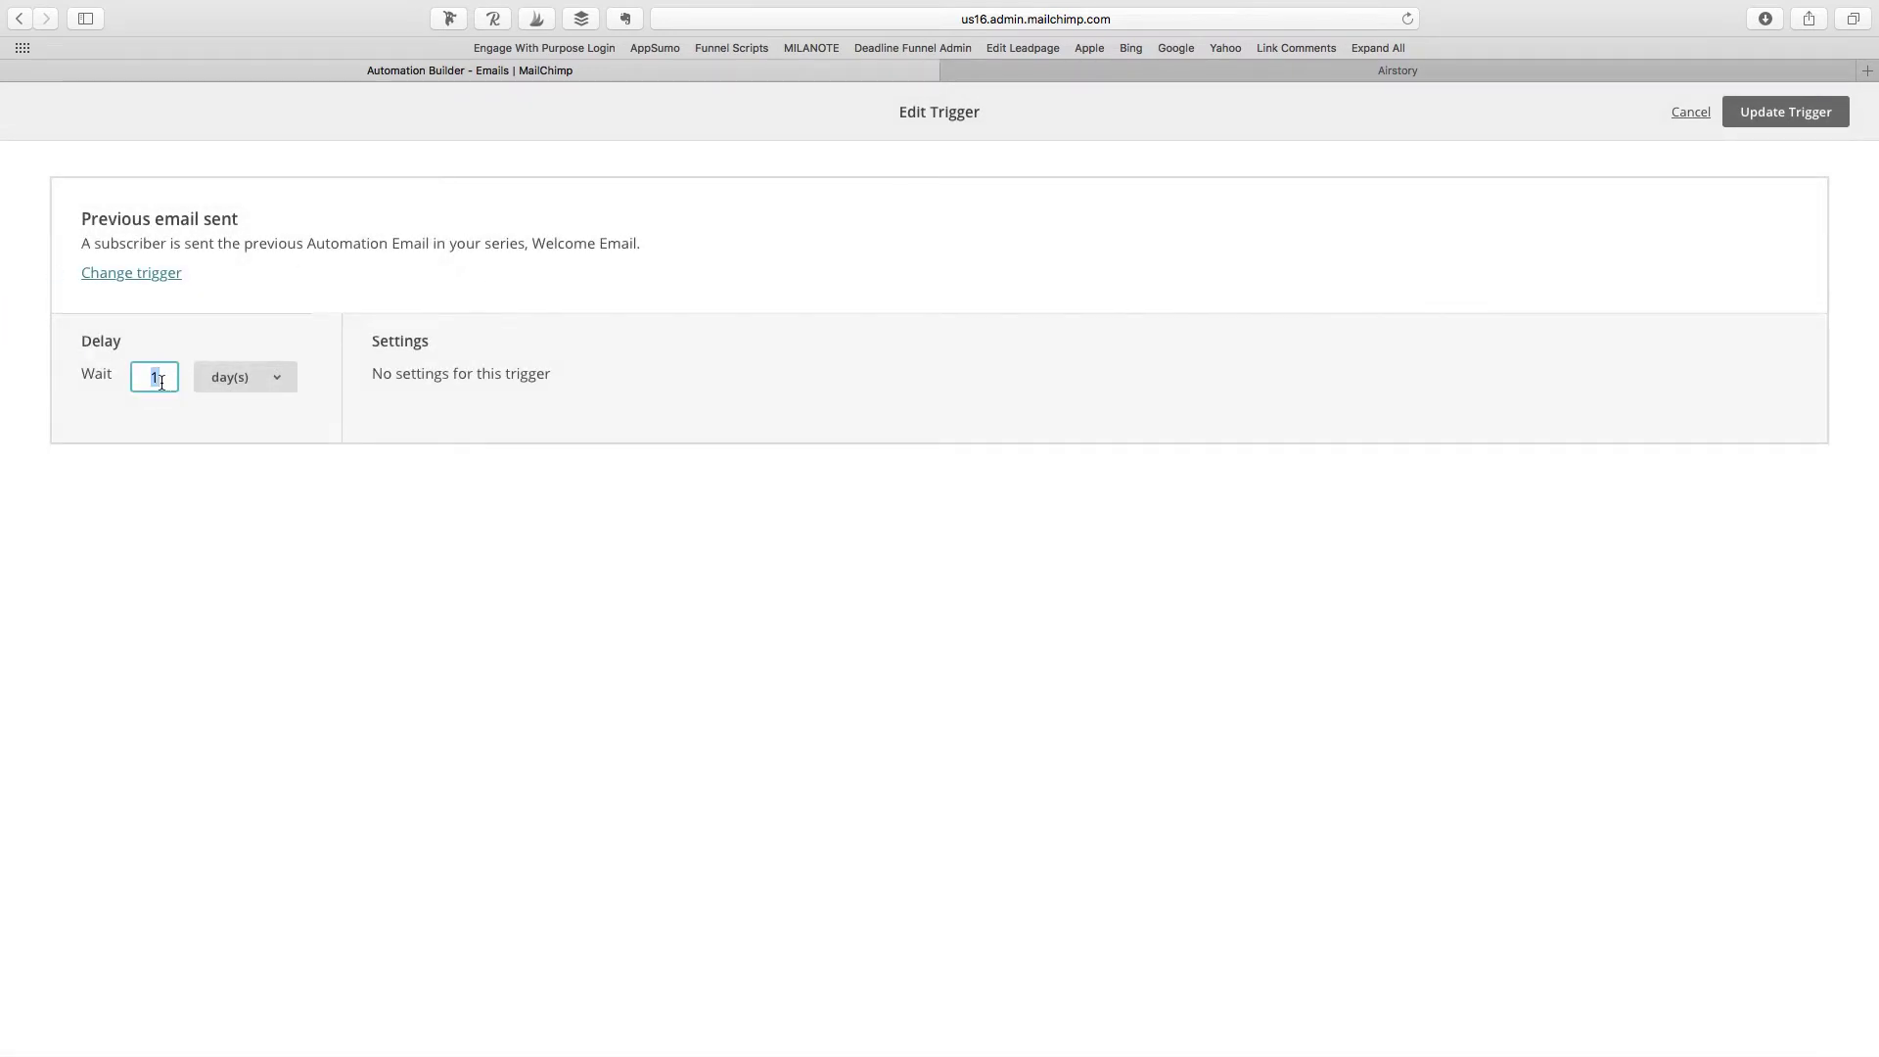
text(2)
click(779, 384)
click(1795, 113)
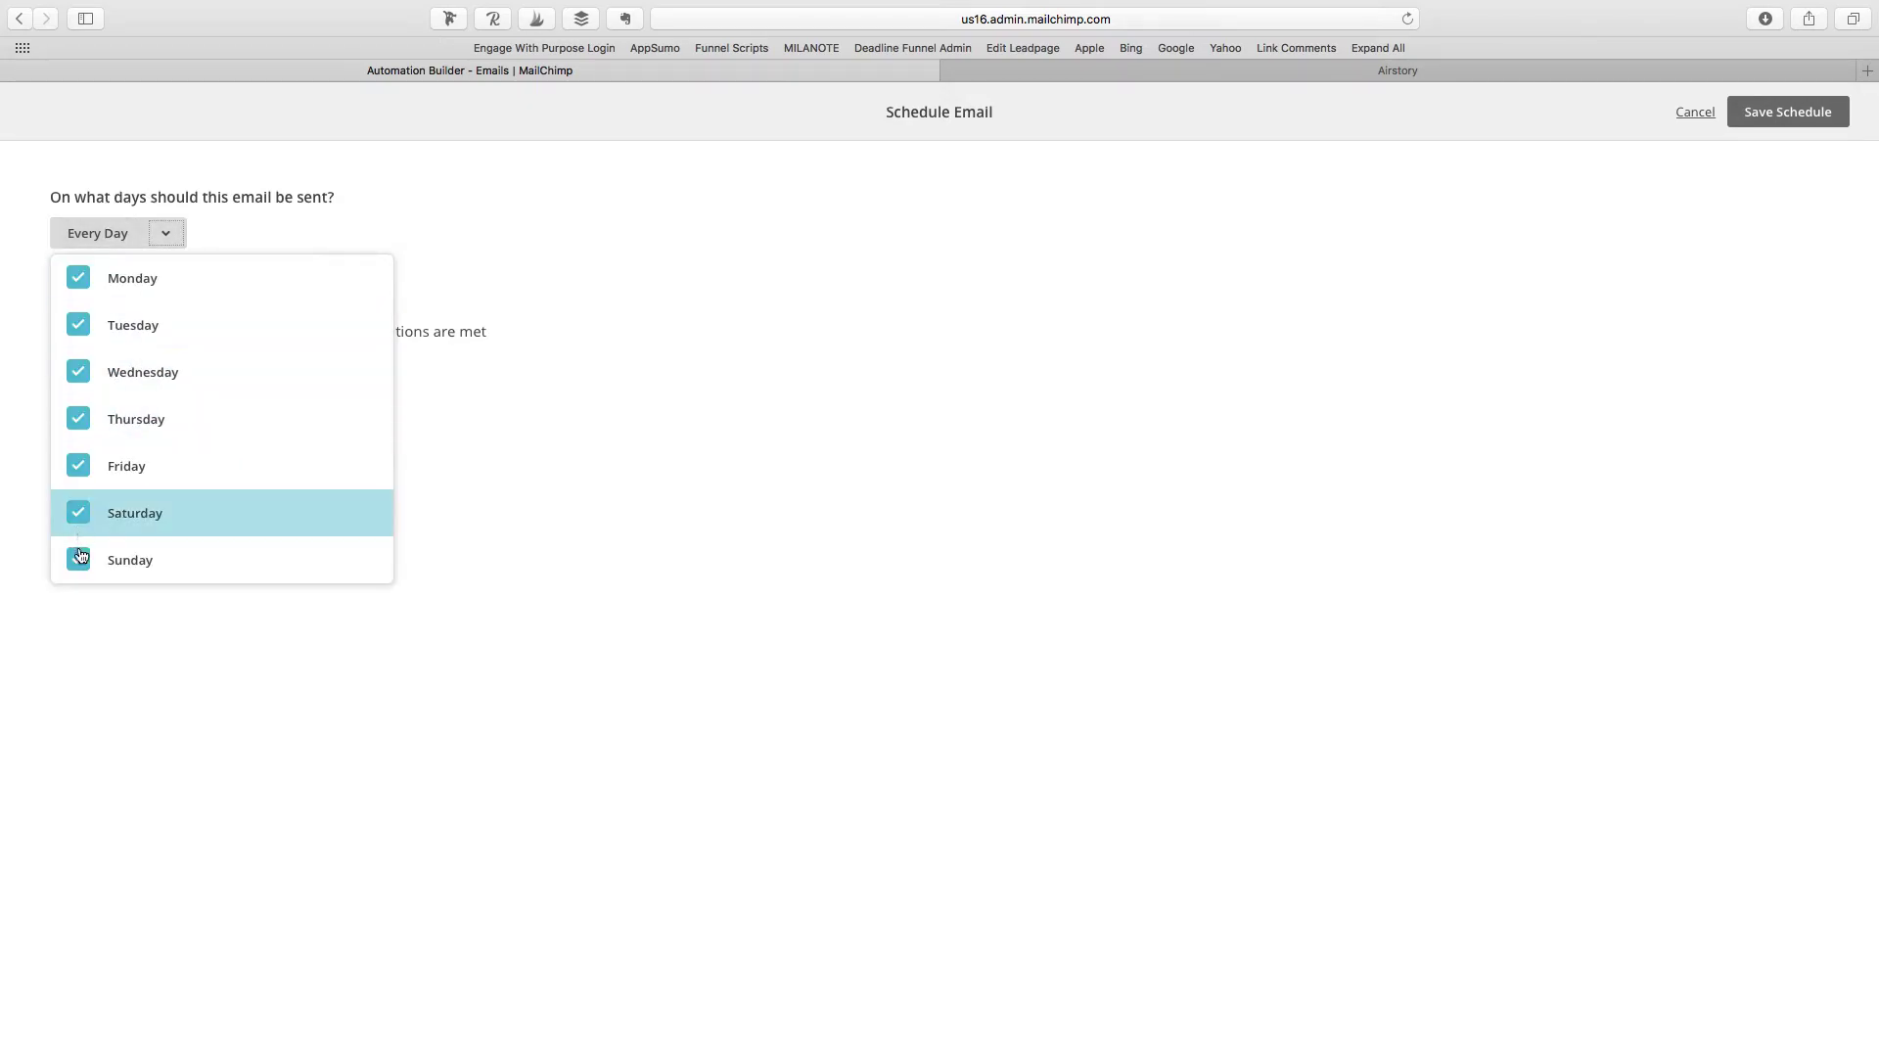
Step: Untick Saturday, Sunday, Friday and Monday so Email #2 sends only Tuesday to Thursday
click(77, 512)
click(78, 560)
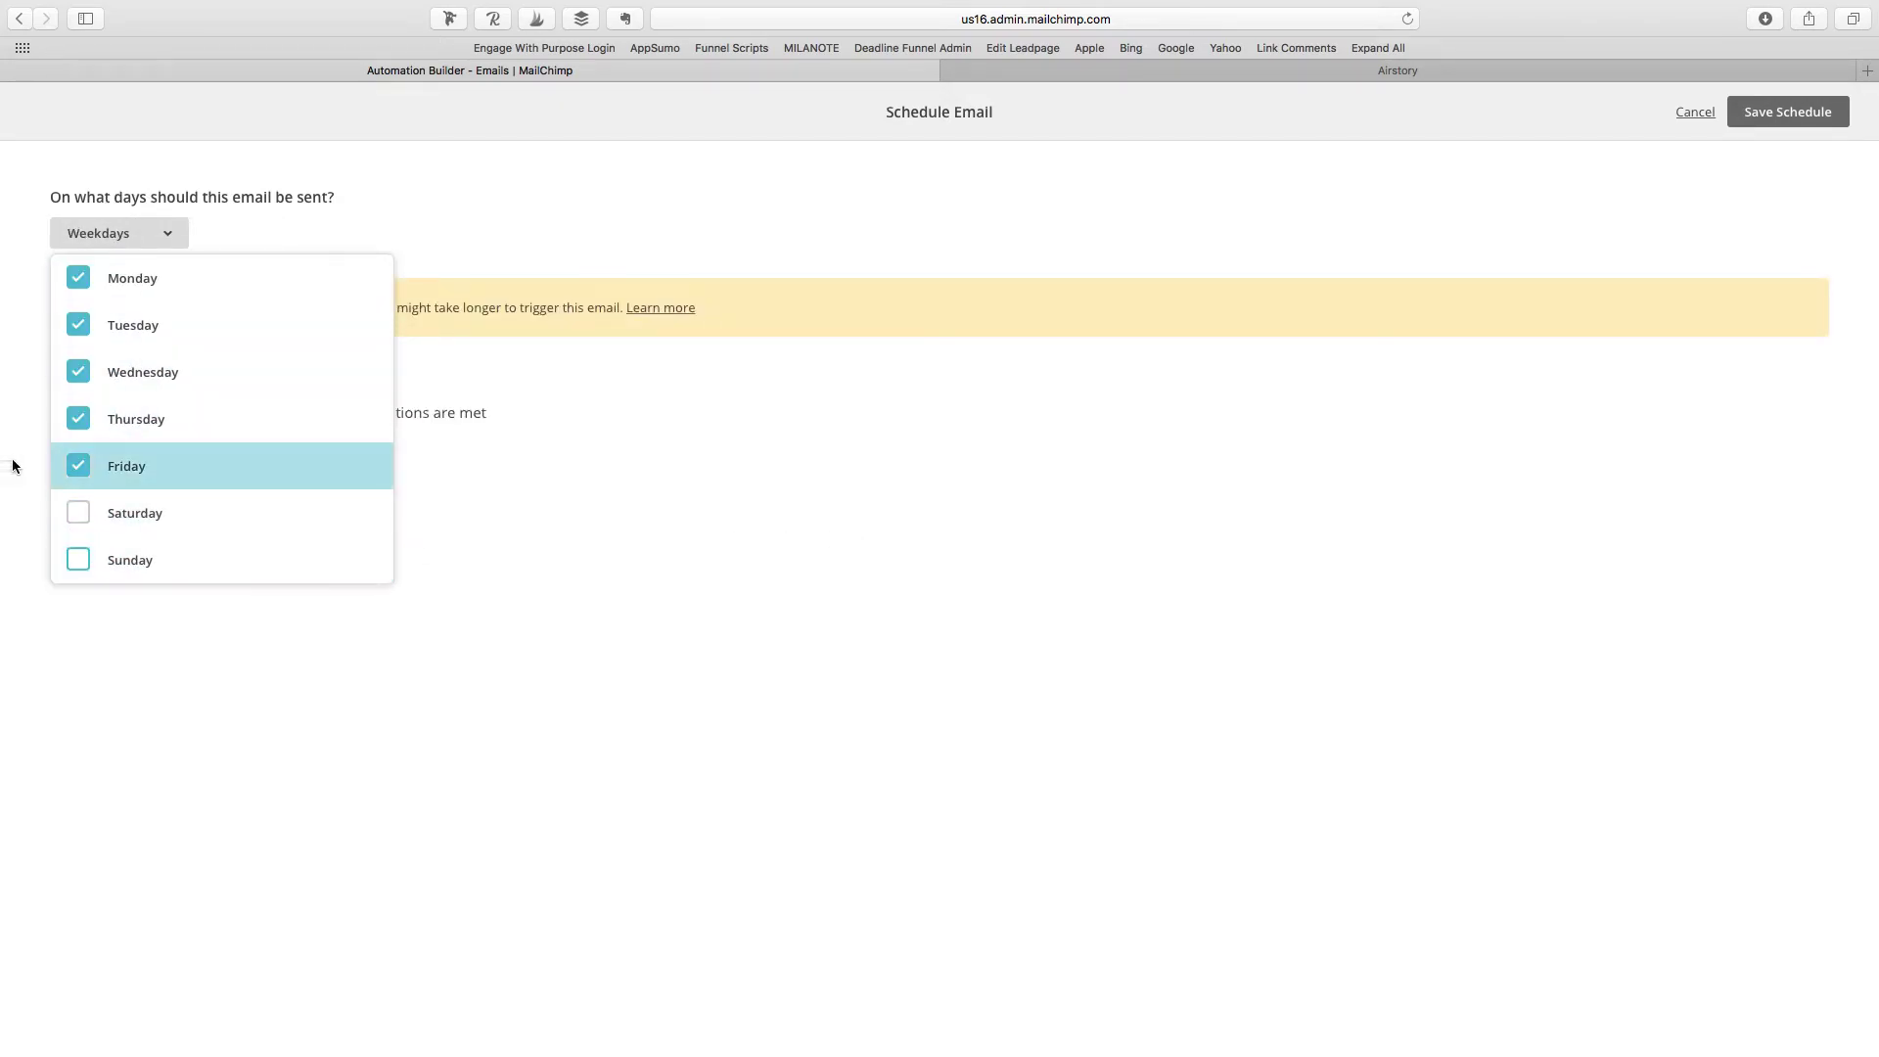
click(79, 466)
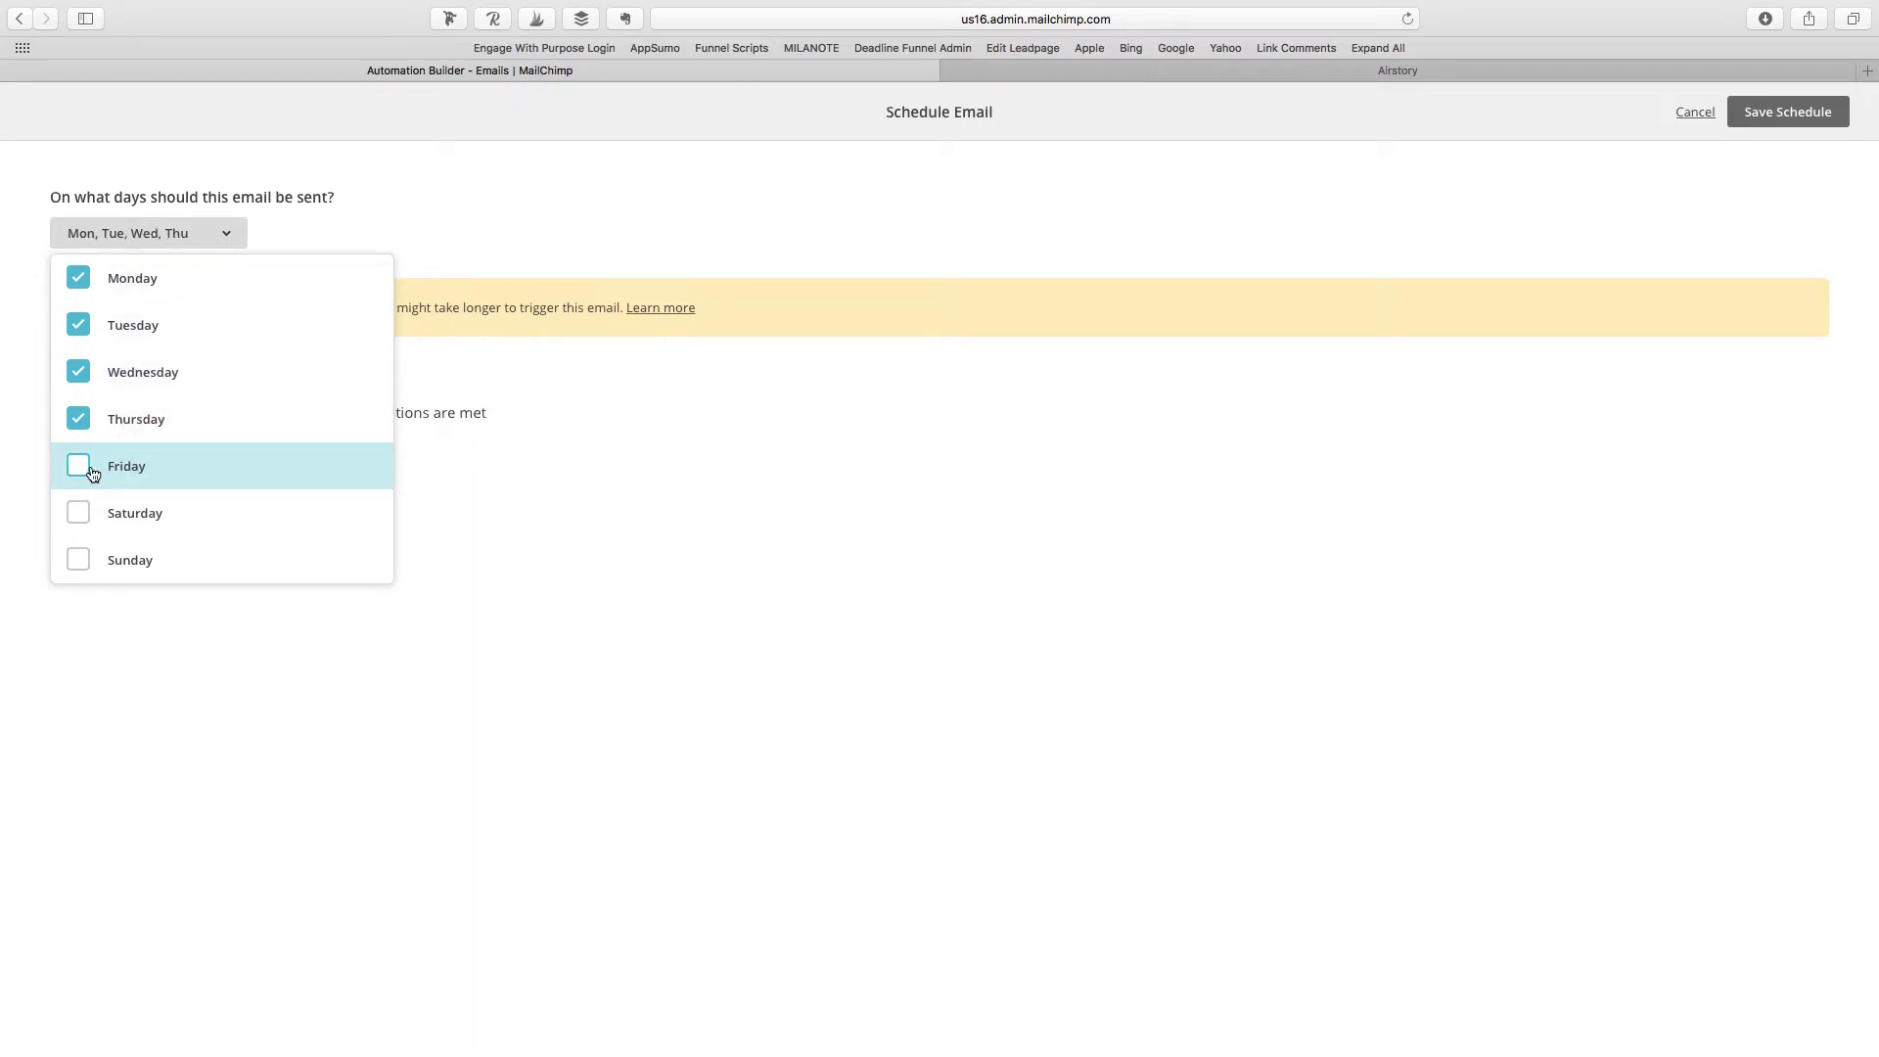
click(81, 282)
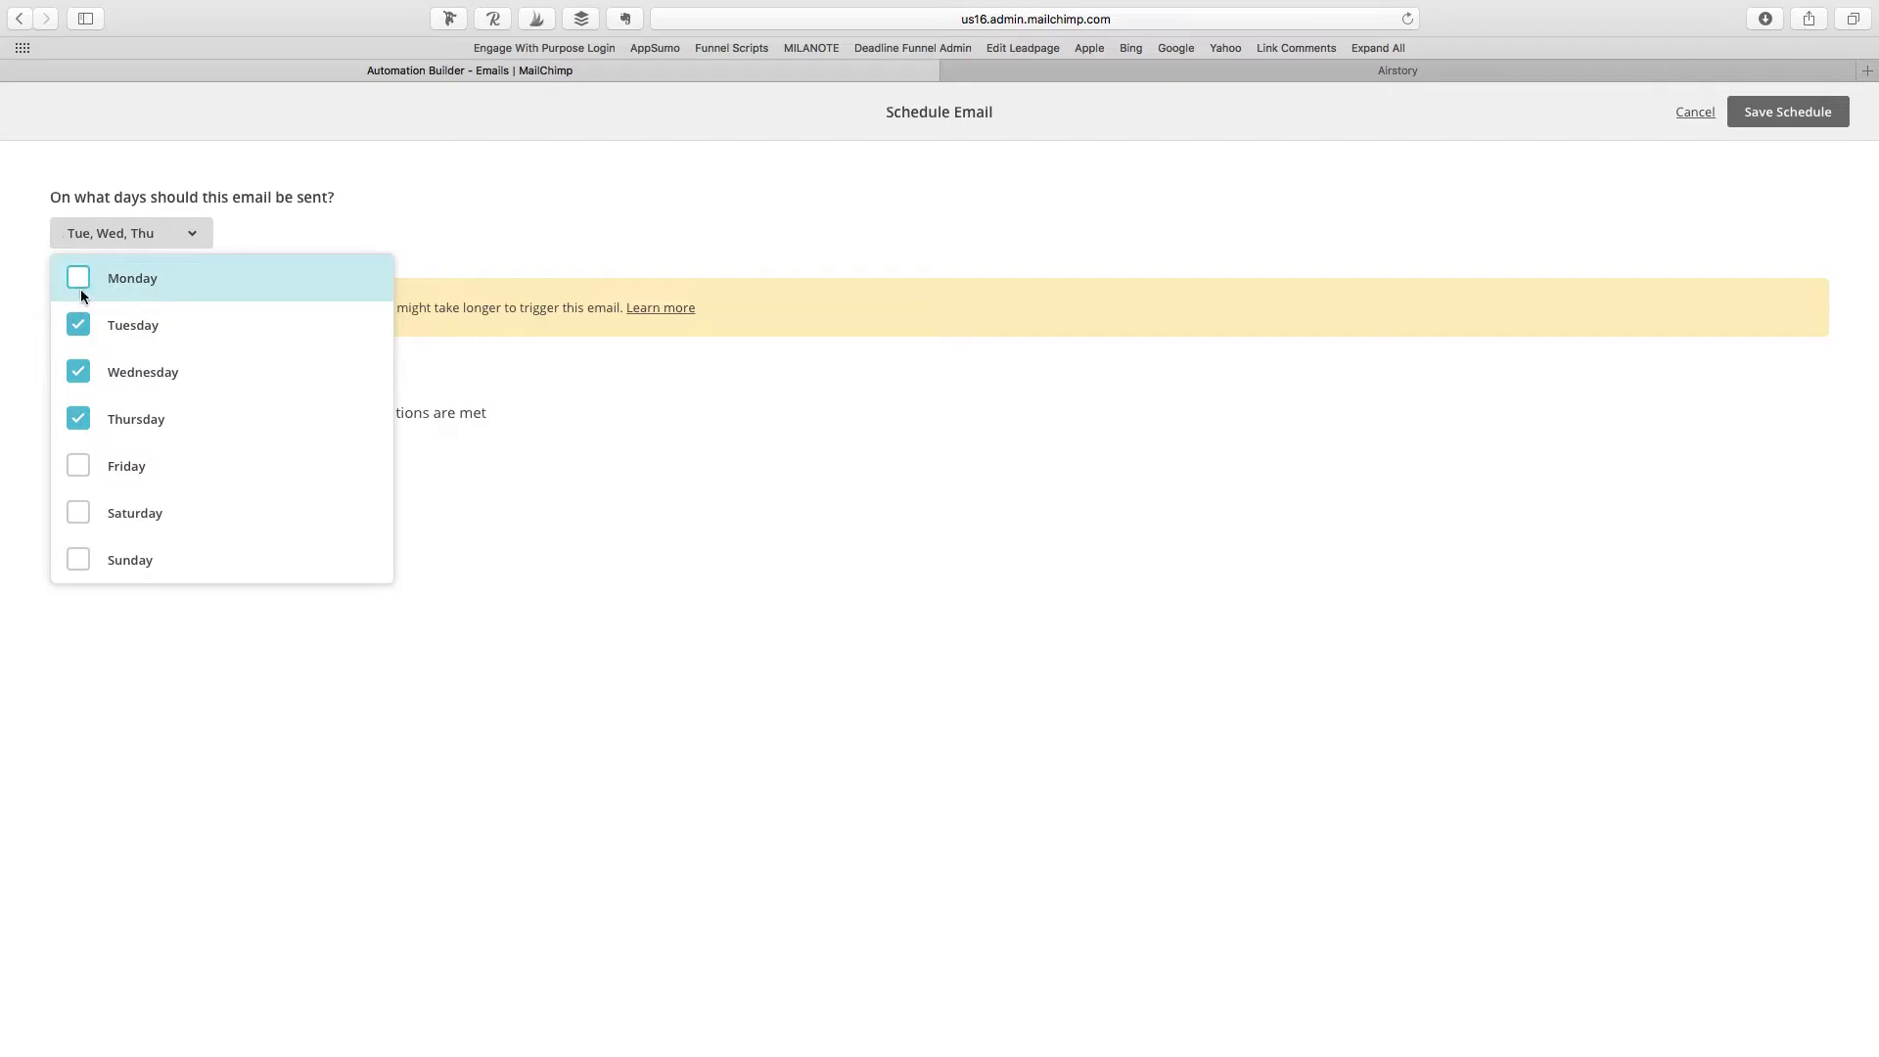
click(811, 455)
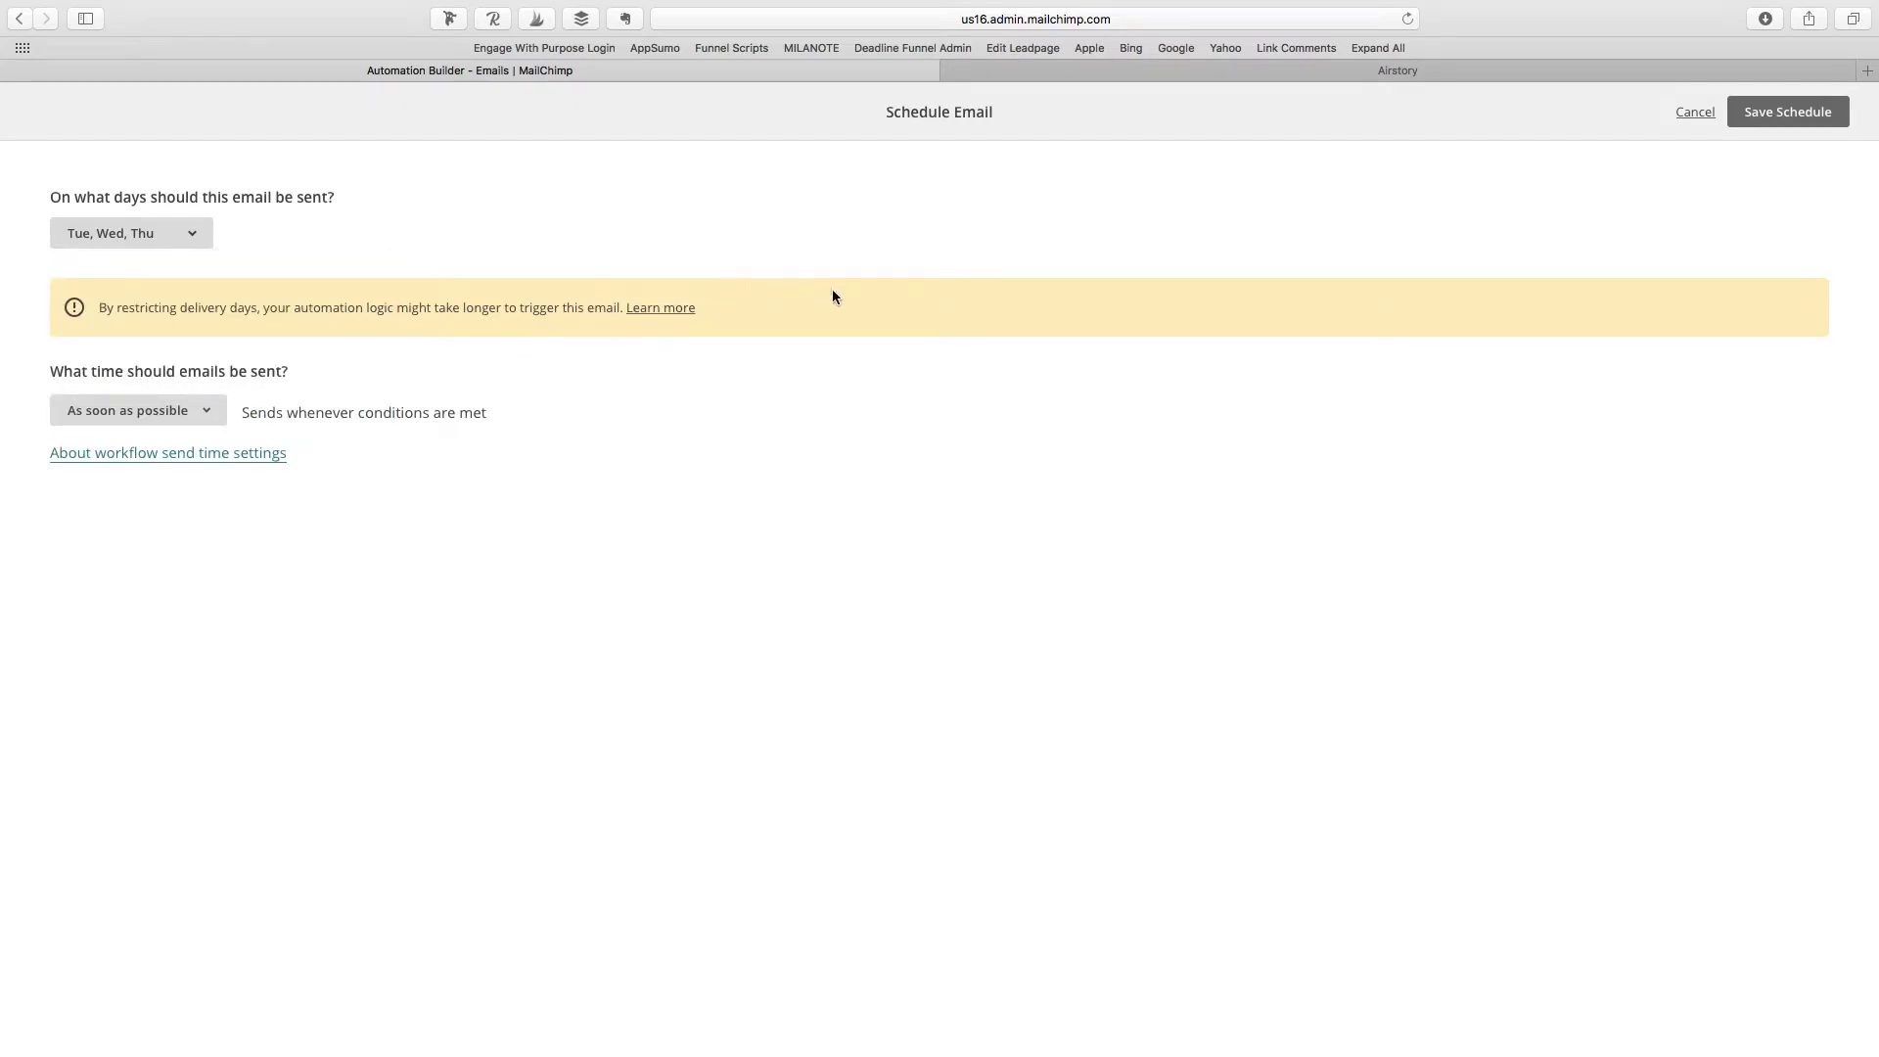
Step: Set the send time to a window, 12:00 AM to 1:00 AM Eastern
click(77, 401)
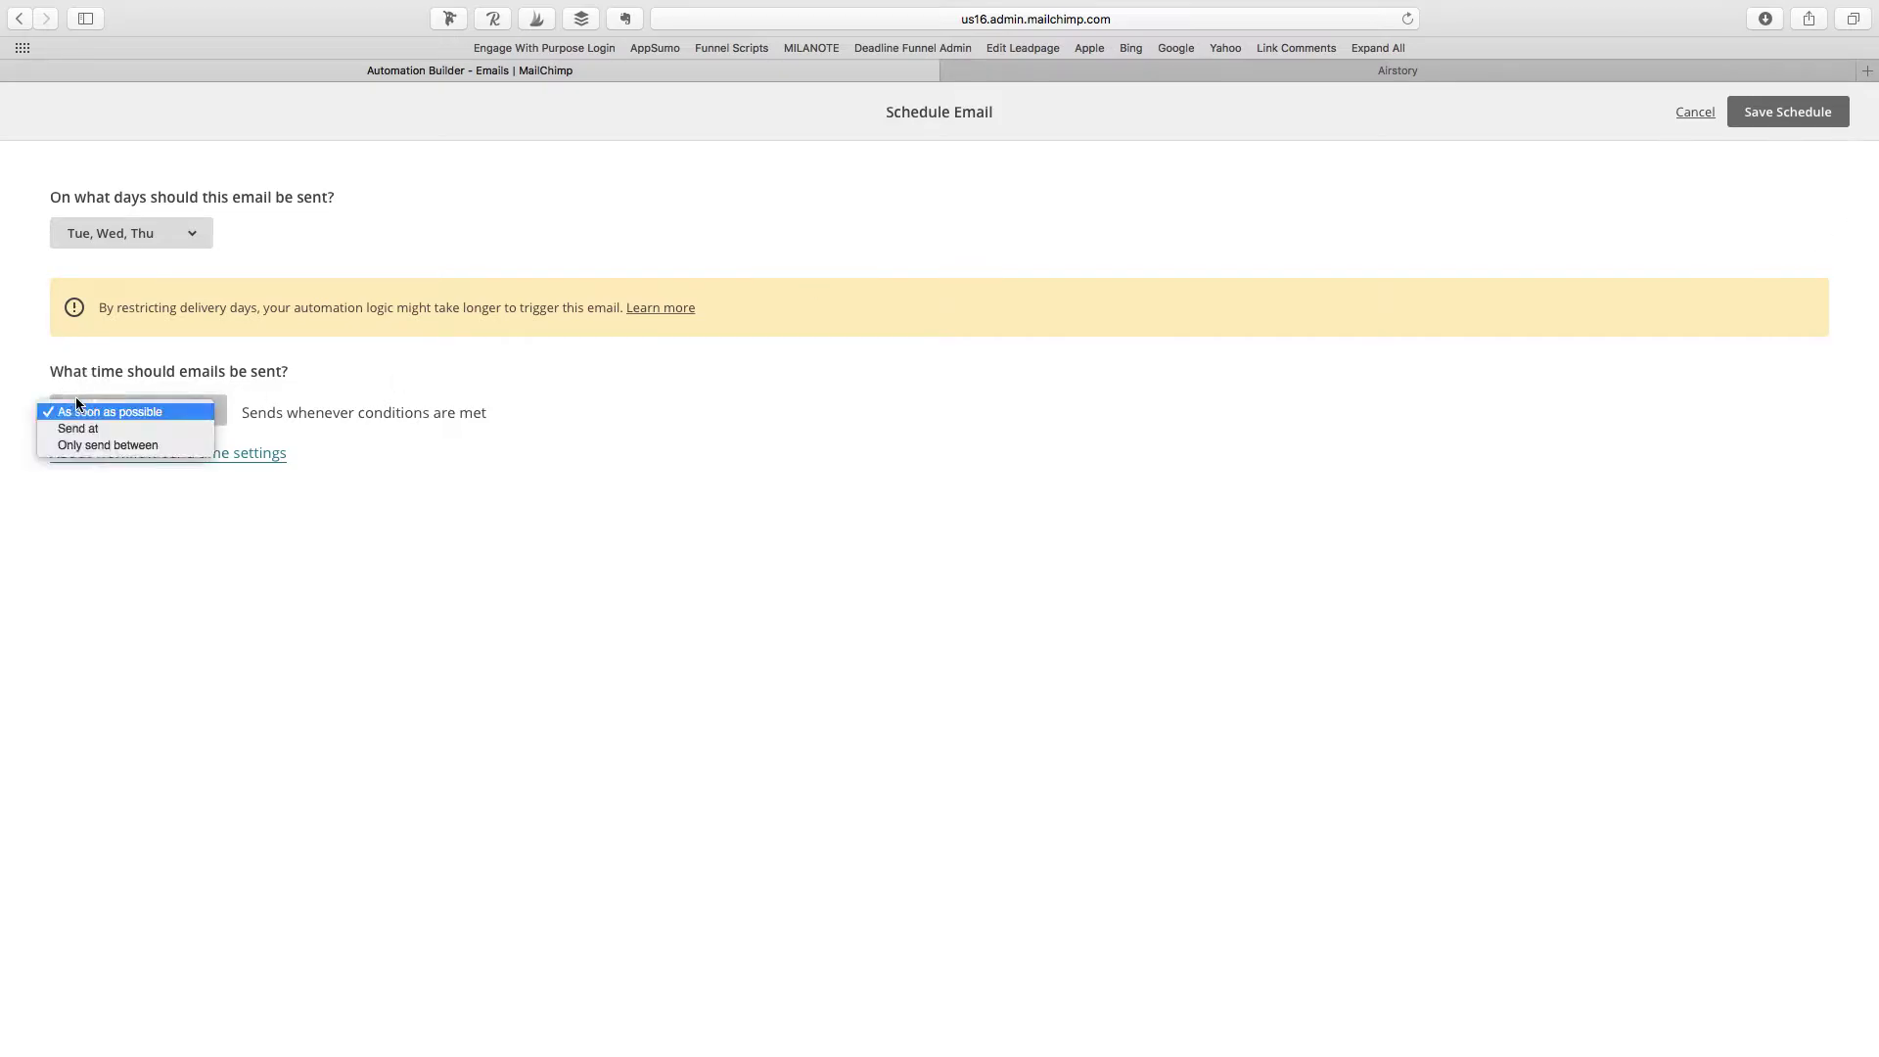
click(185, 445)
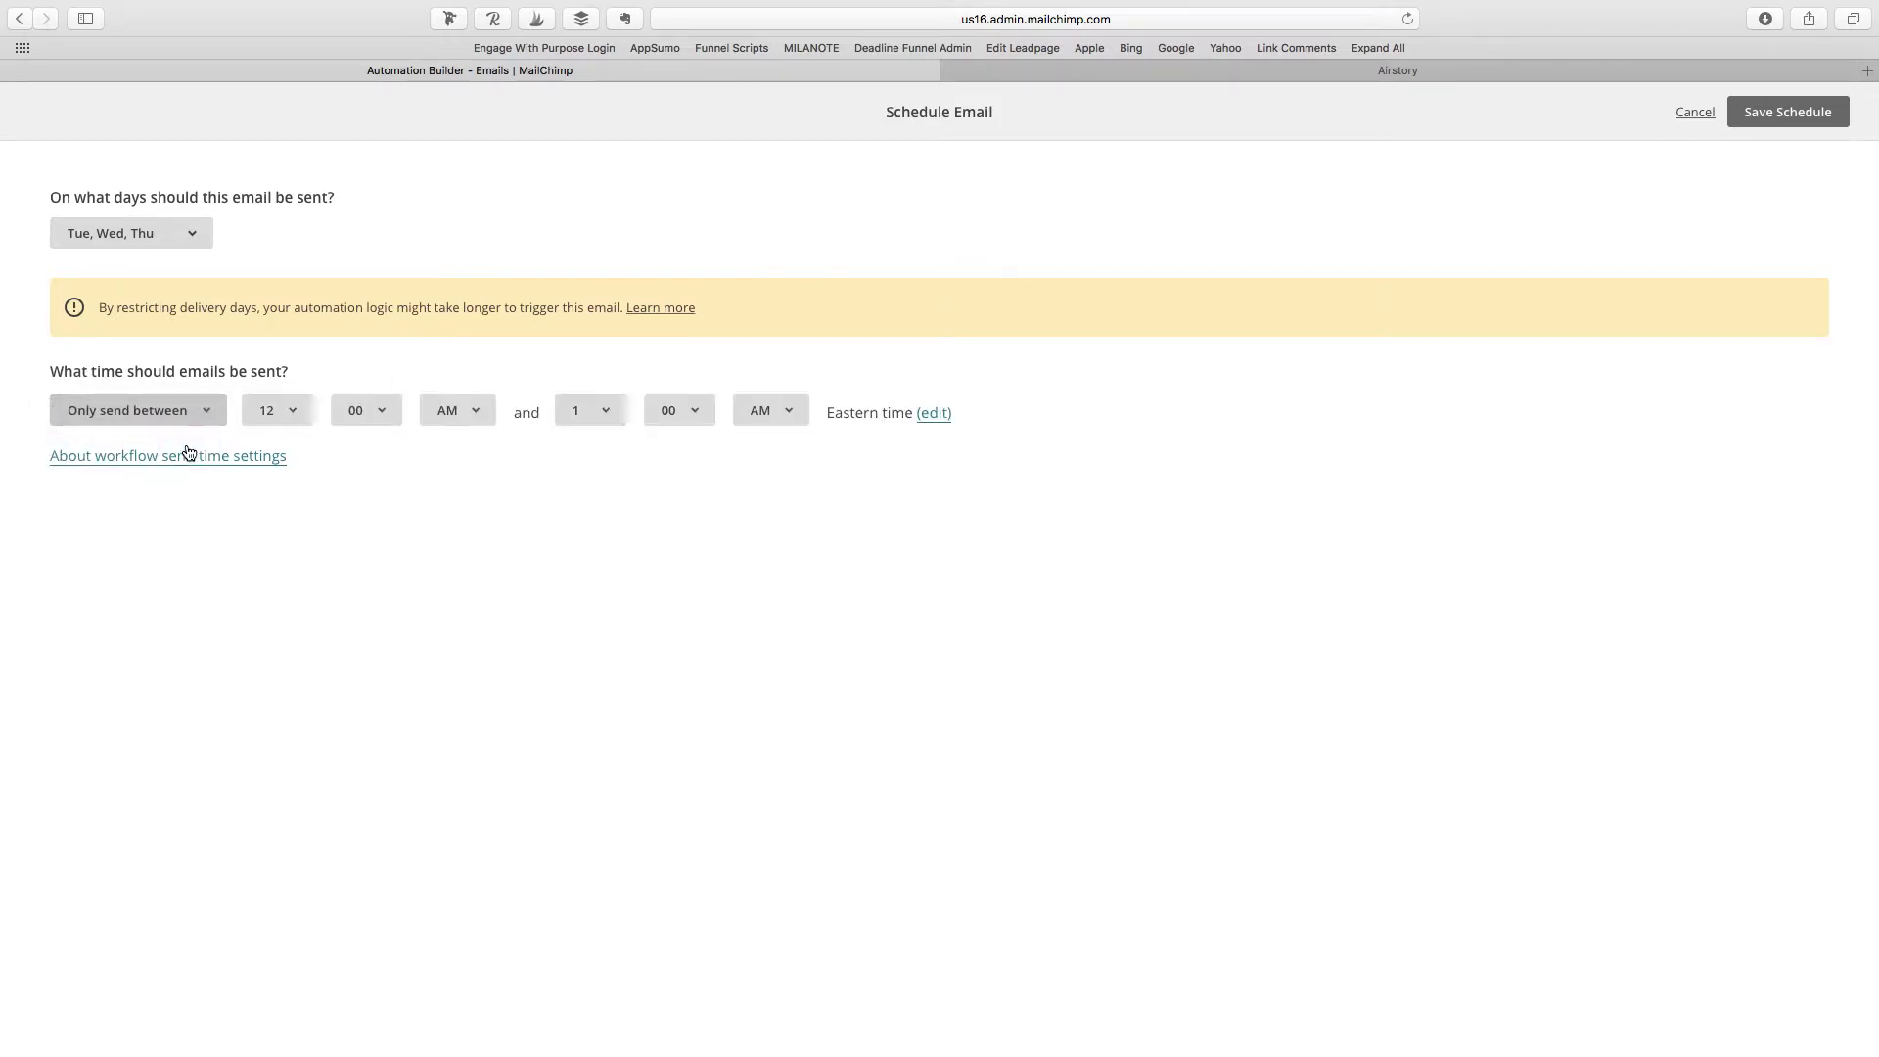
click(196, 411)
click(195, 396)
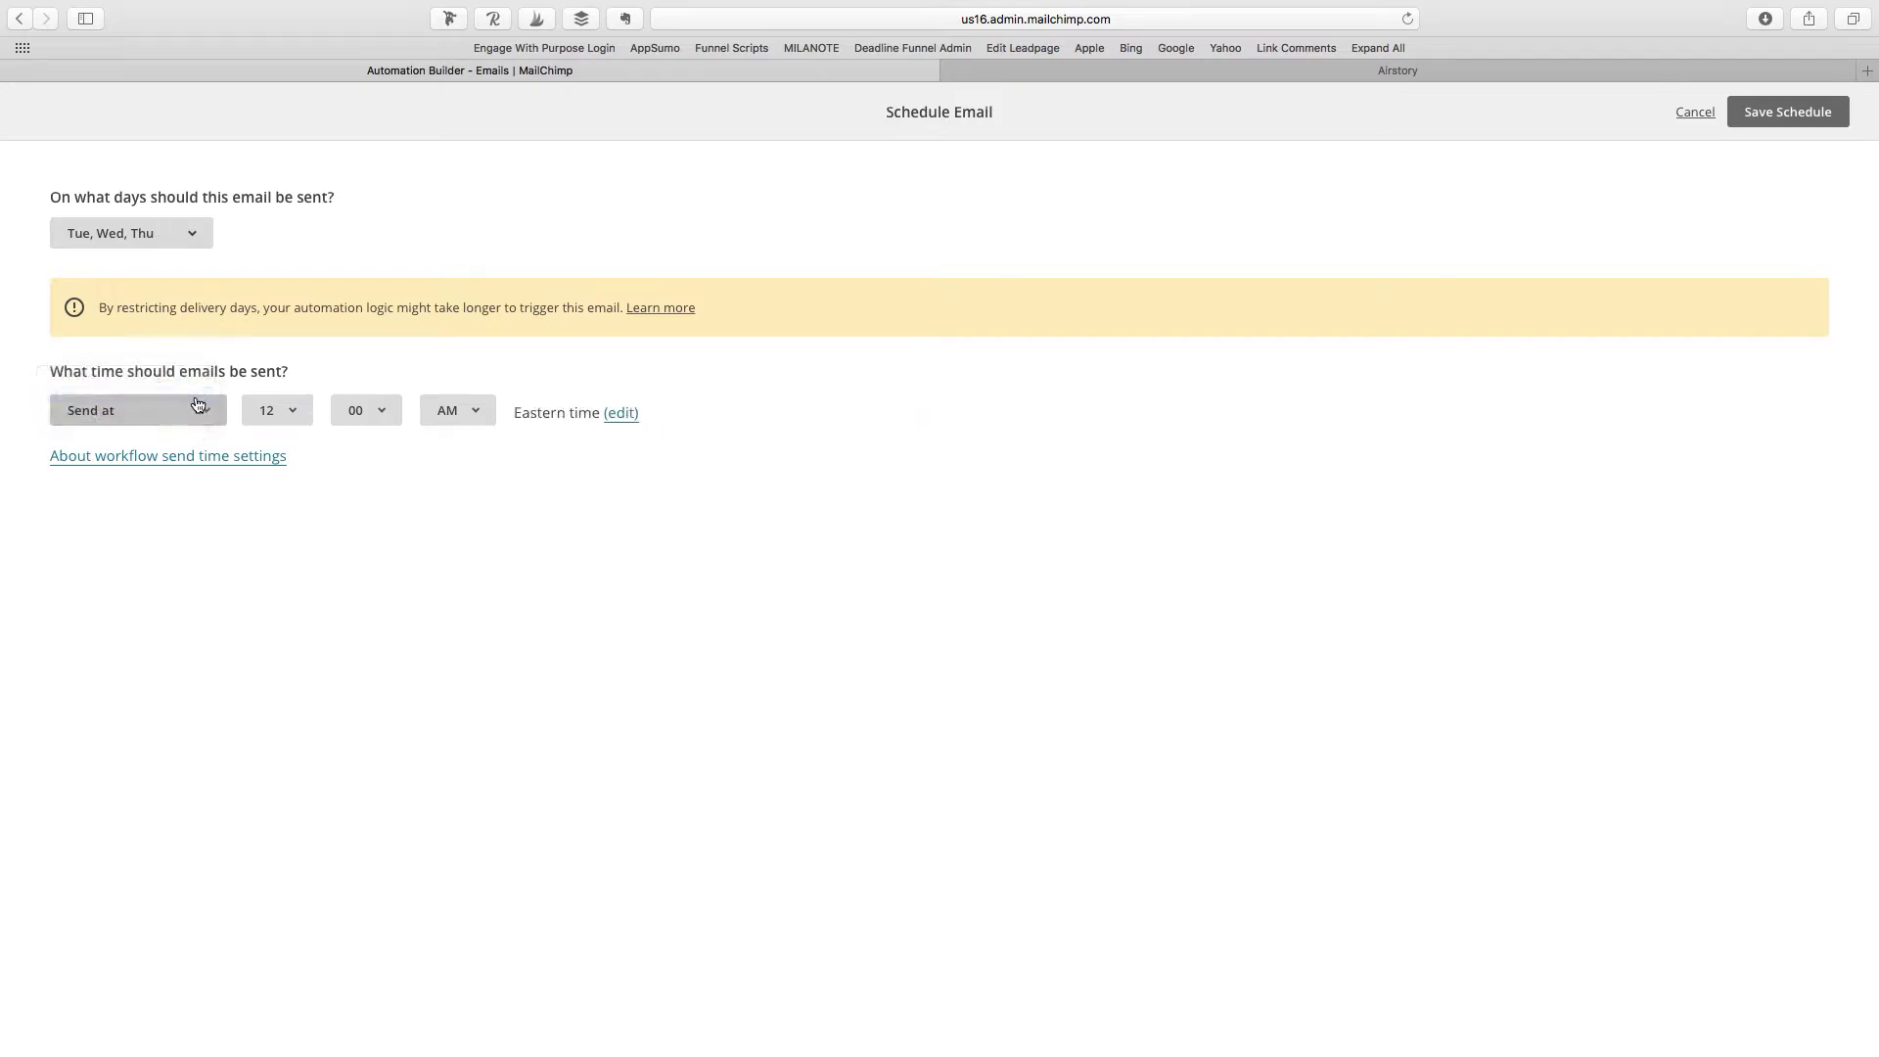
click(212, 419)
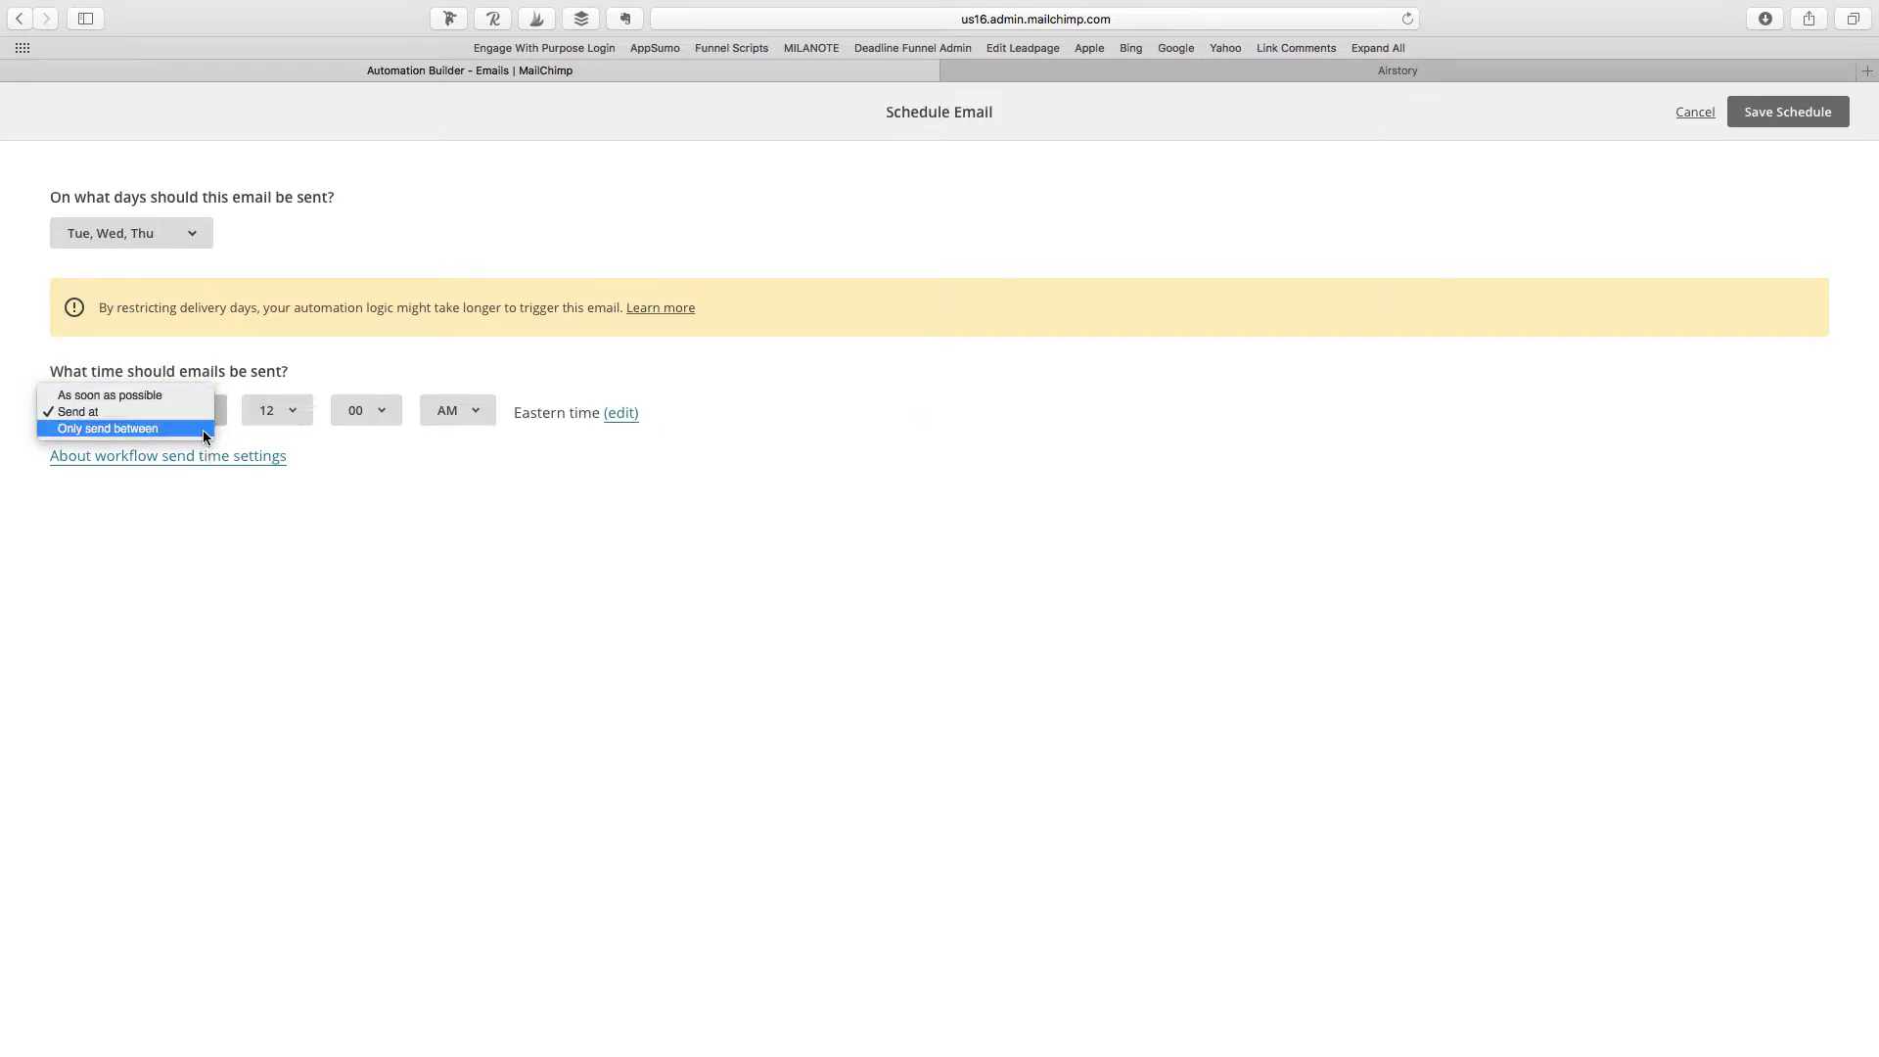
click(194, 428)
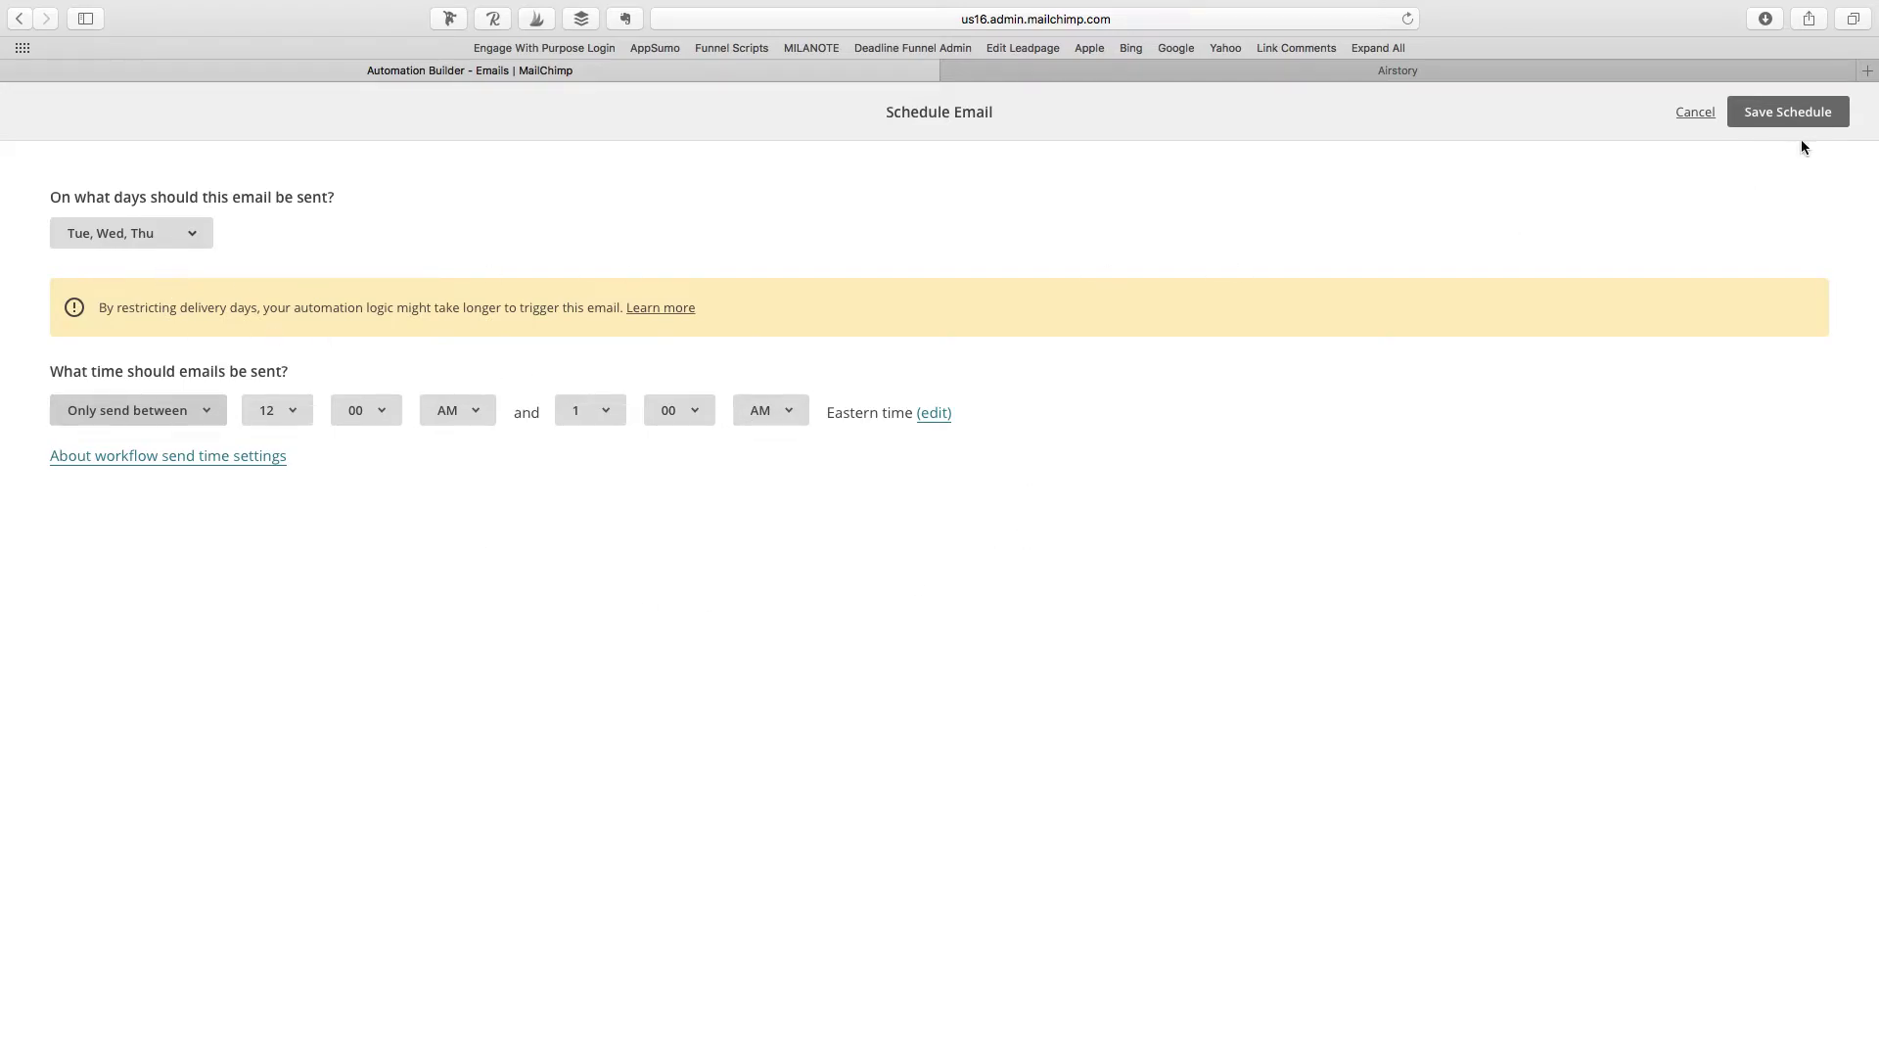
Step: Discard the schedule changes and return to the workflow
click(1692, 112)
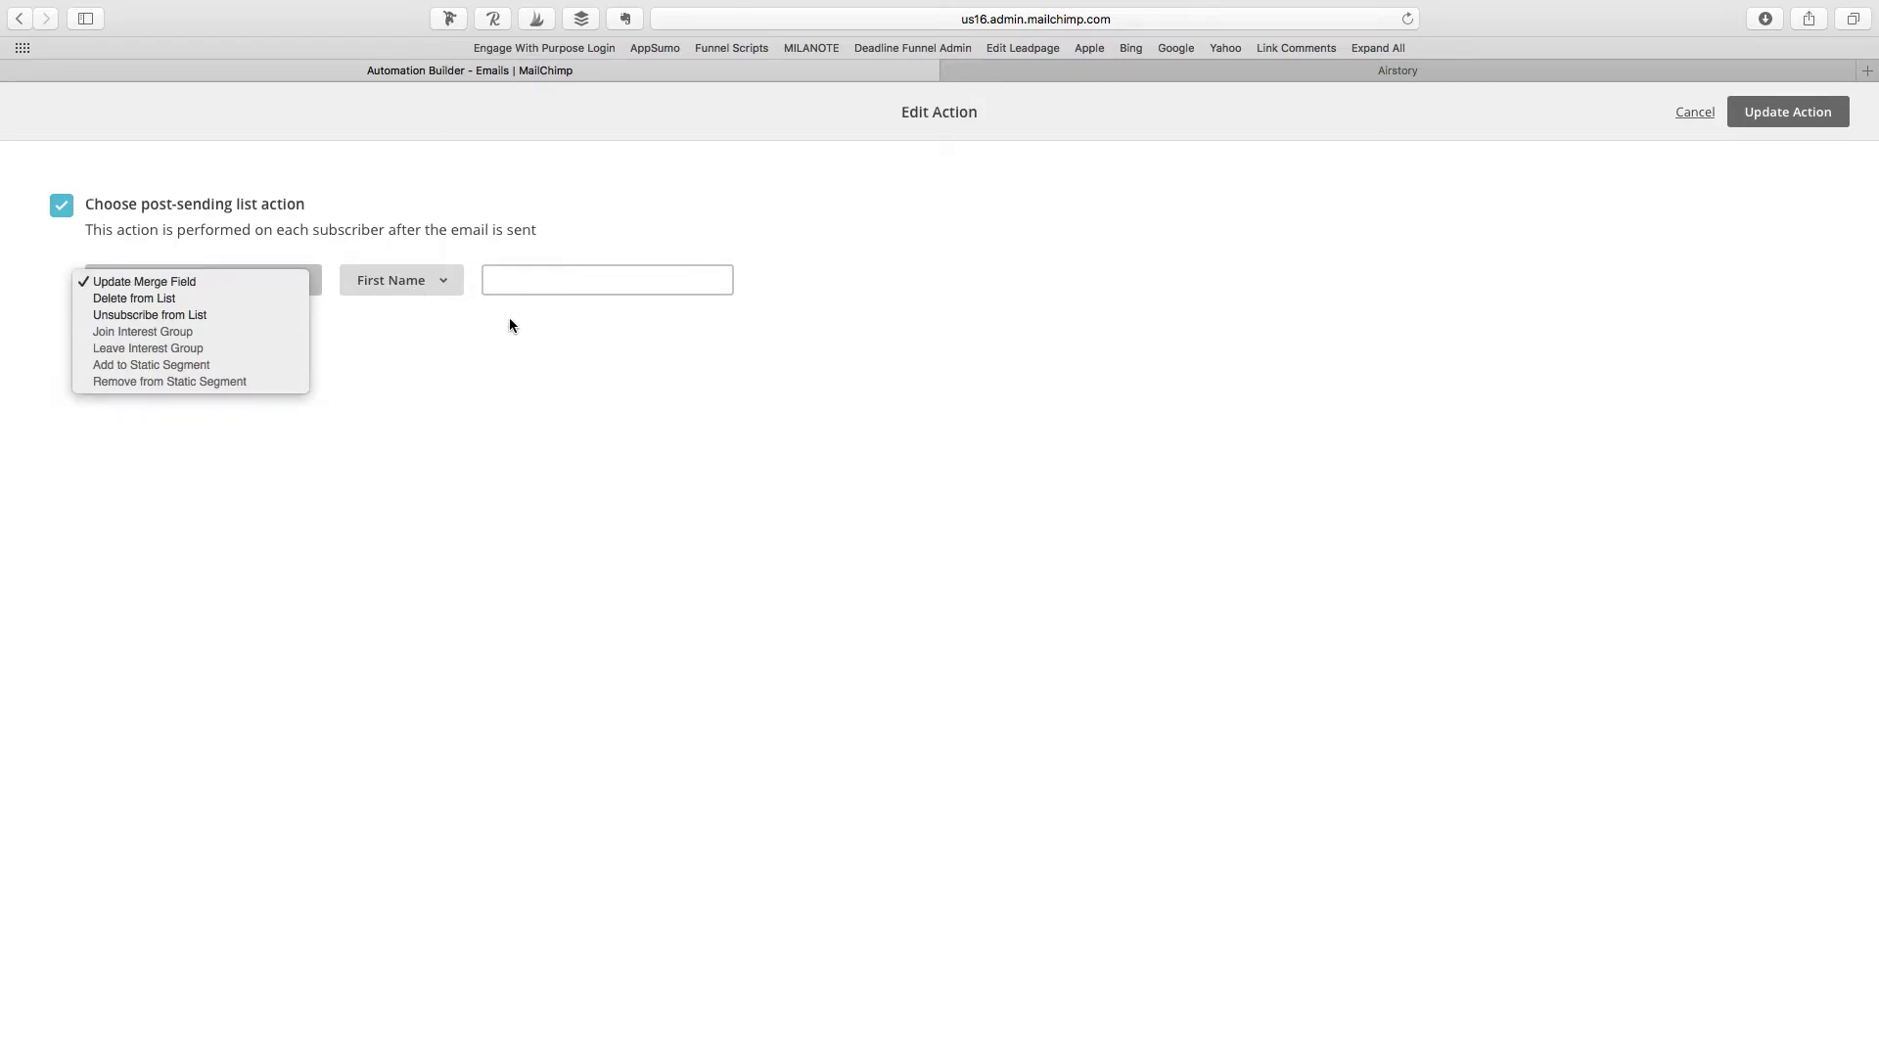
Step: Review the post-sending action types, leave Update Merge Field, and untick the post-sending list action
click(437, 306)
click(239, 277)
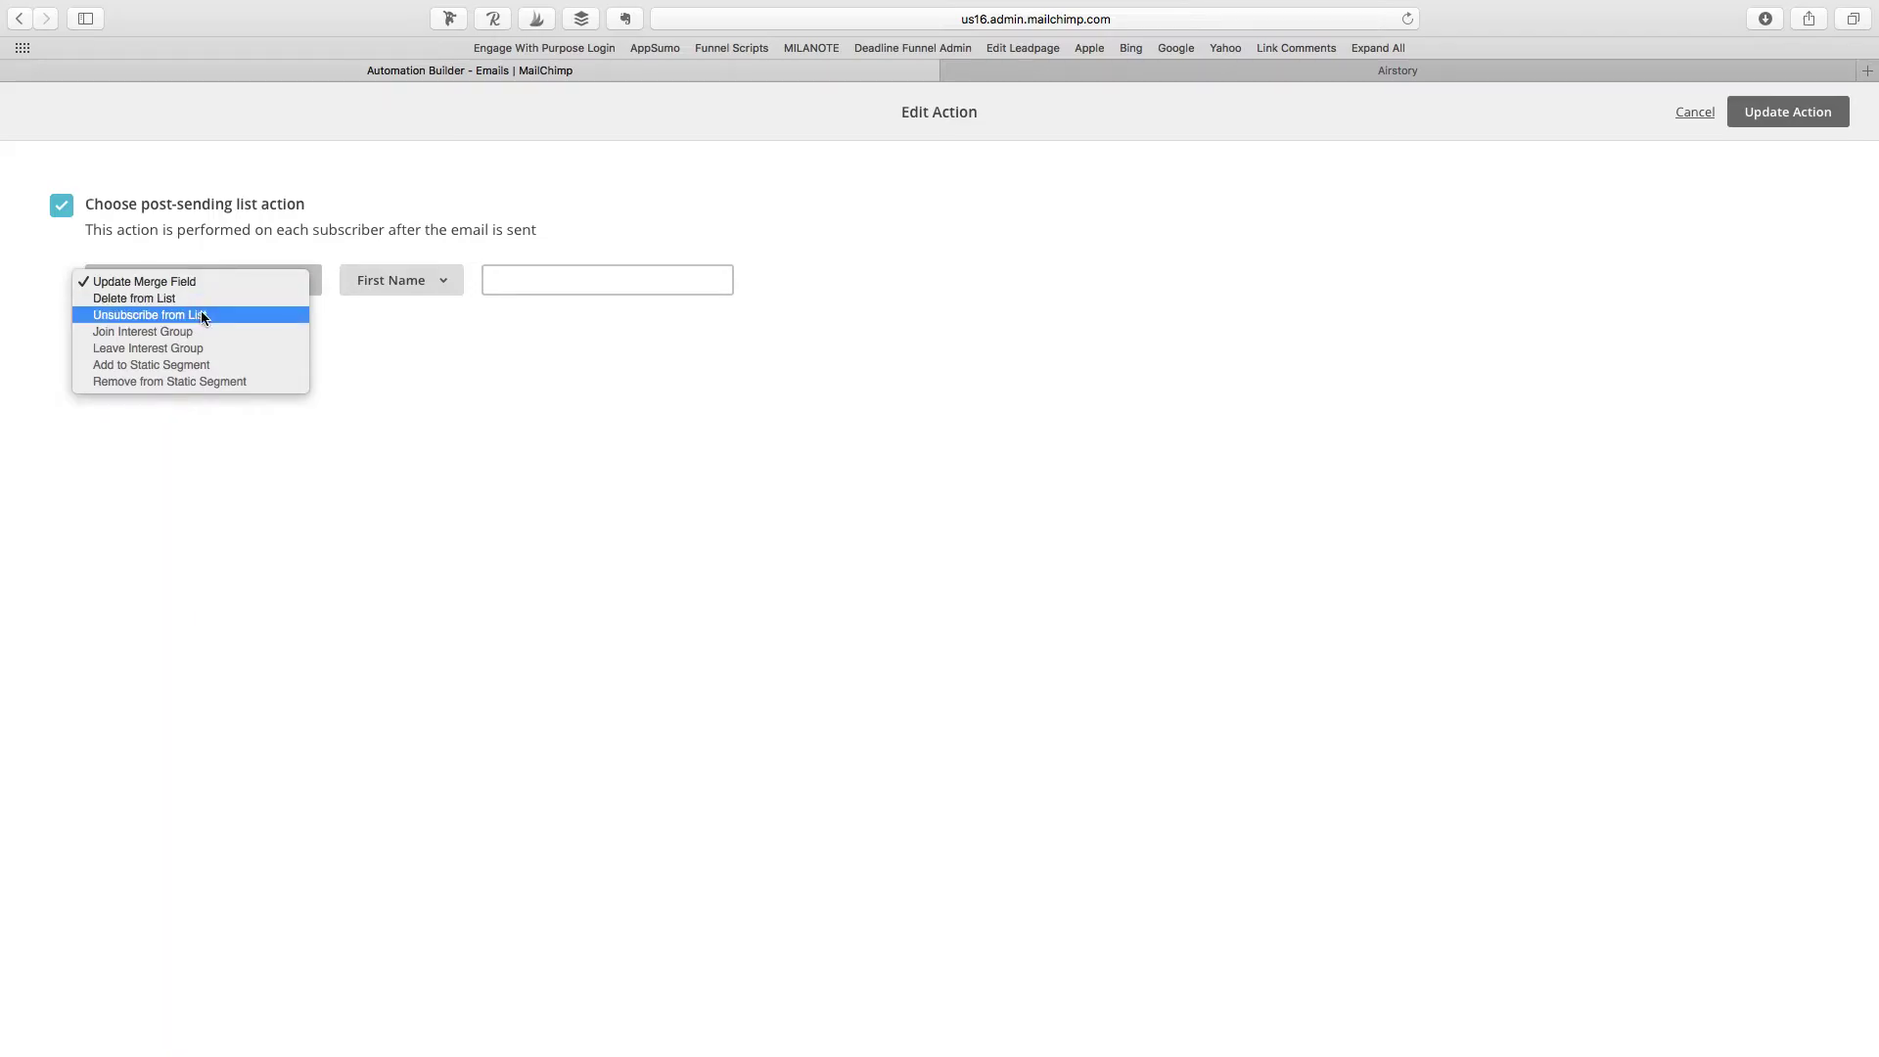
click(675, 423)
click(411, 294)
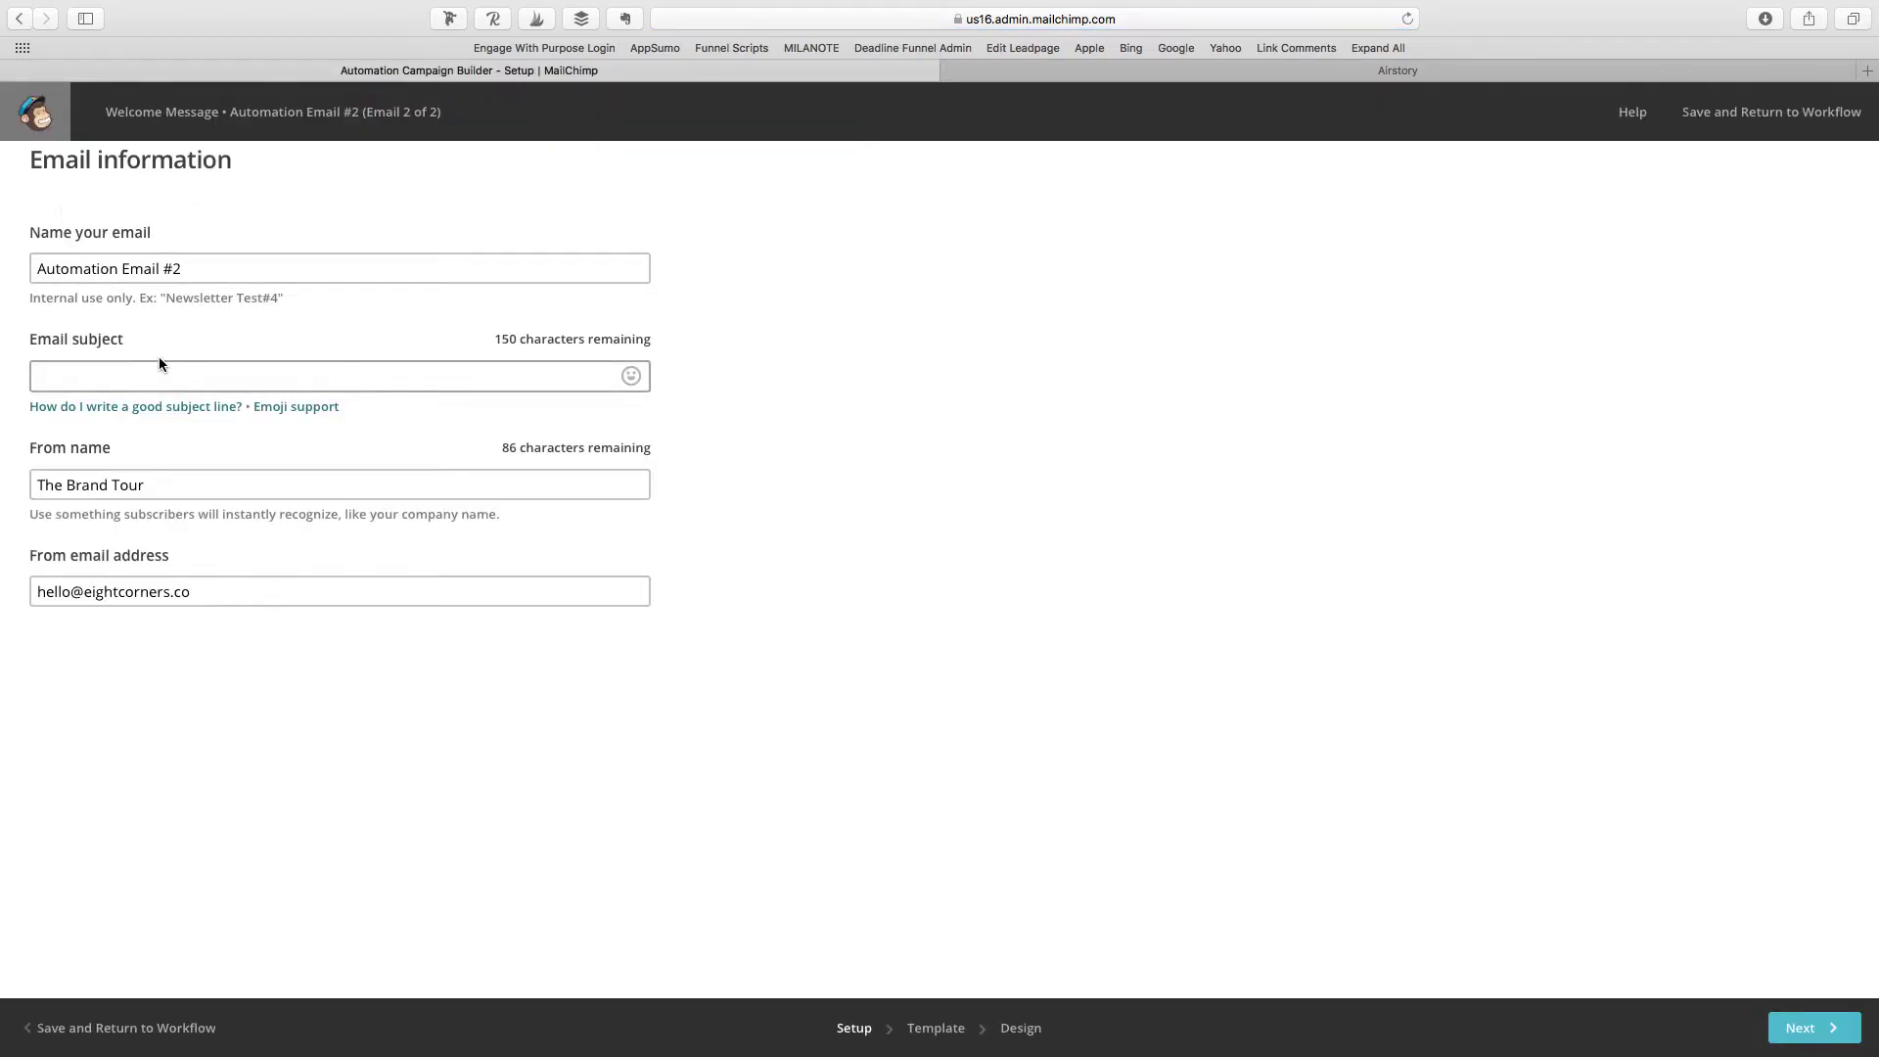
Step: Drop the 6-Email New Customer Nurturing Sequence card below the intro line and select the 'Free offer.' line
click(190, 369)
click(1423, 86)
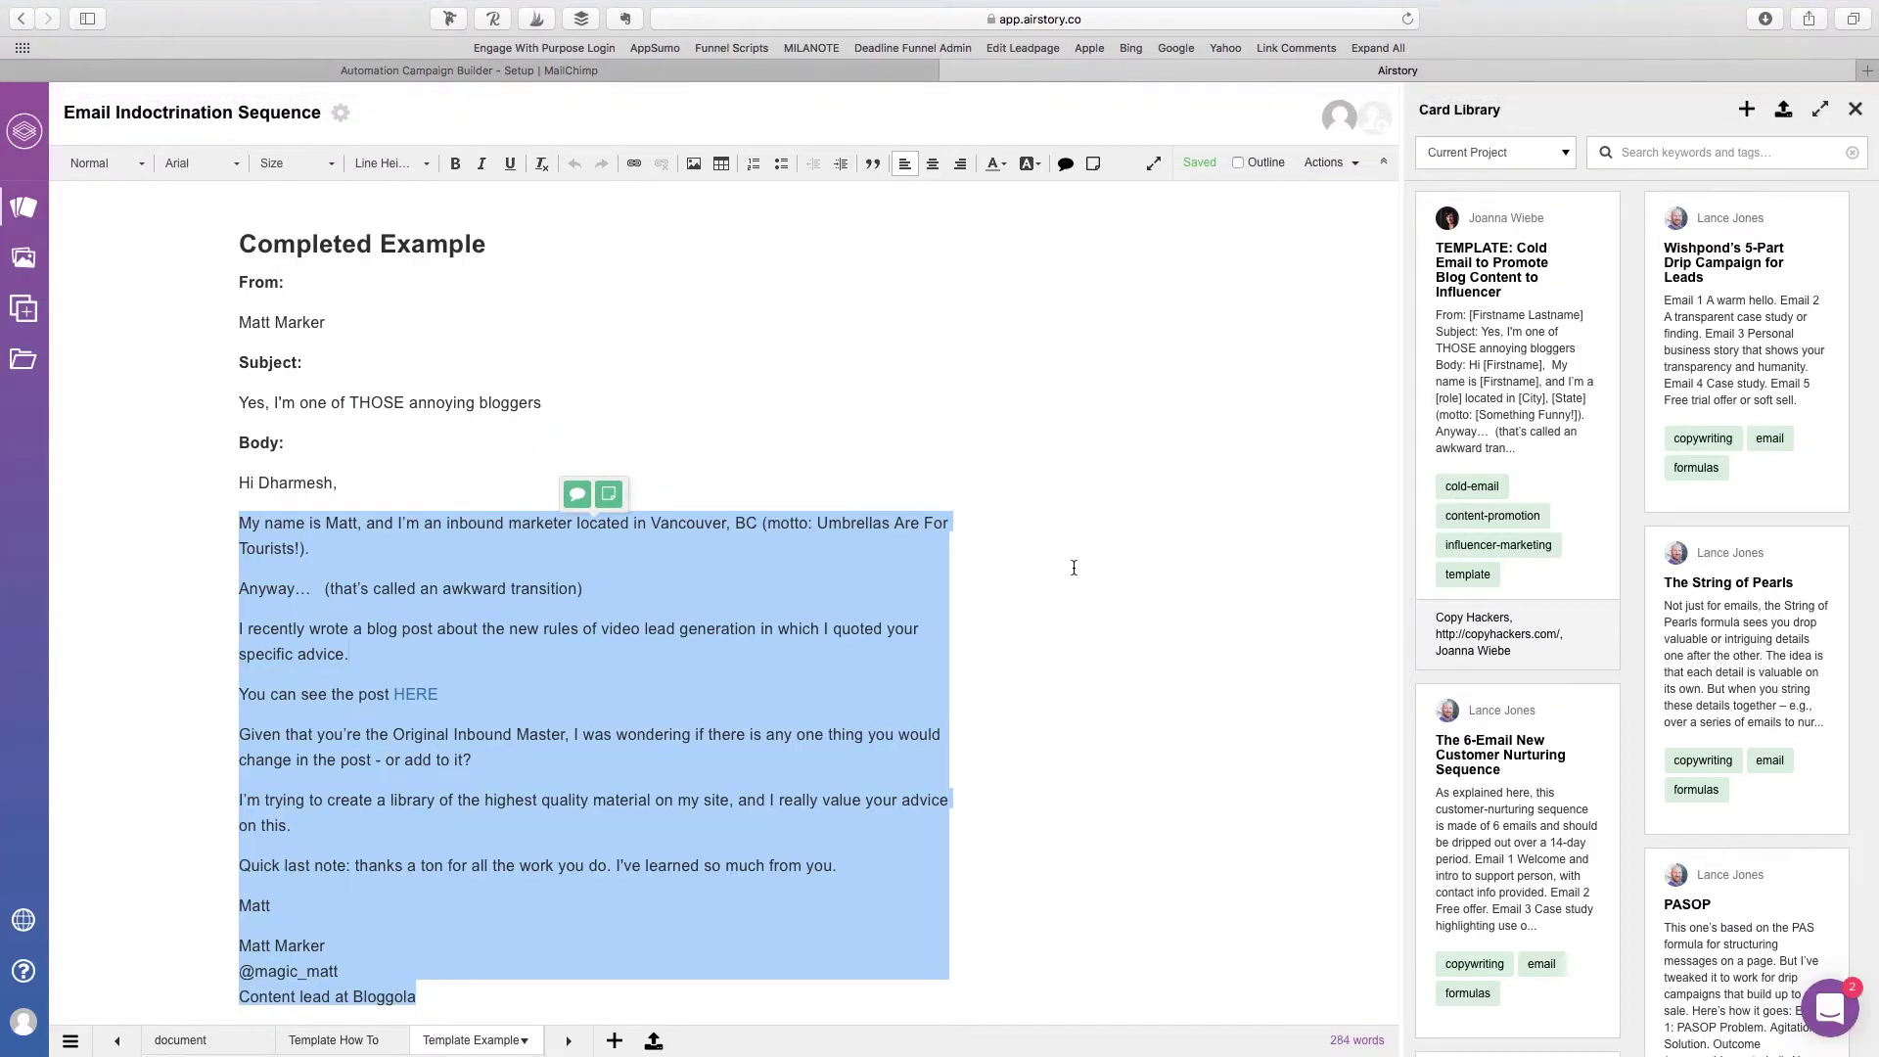
scroll(1073, 567, up, 6)
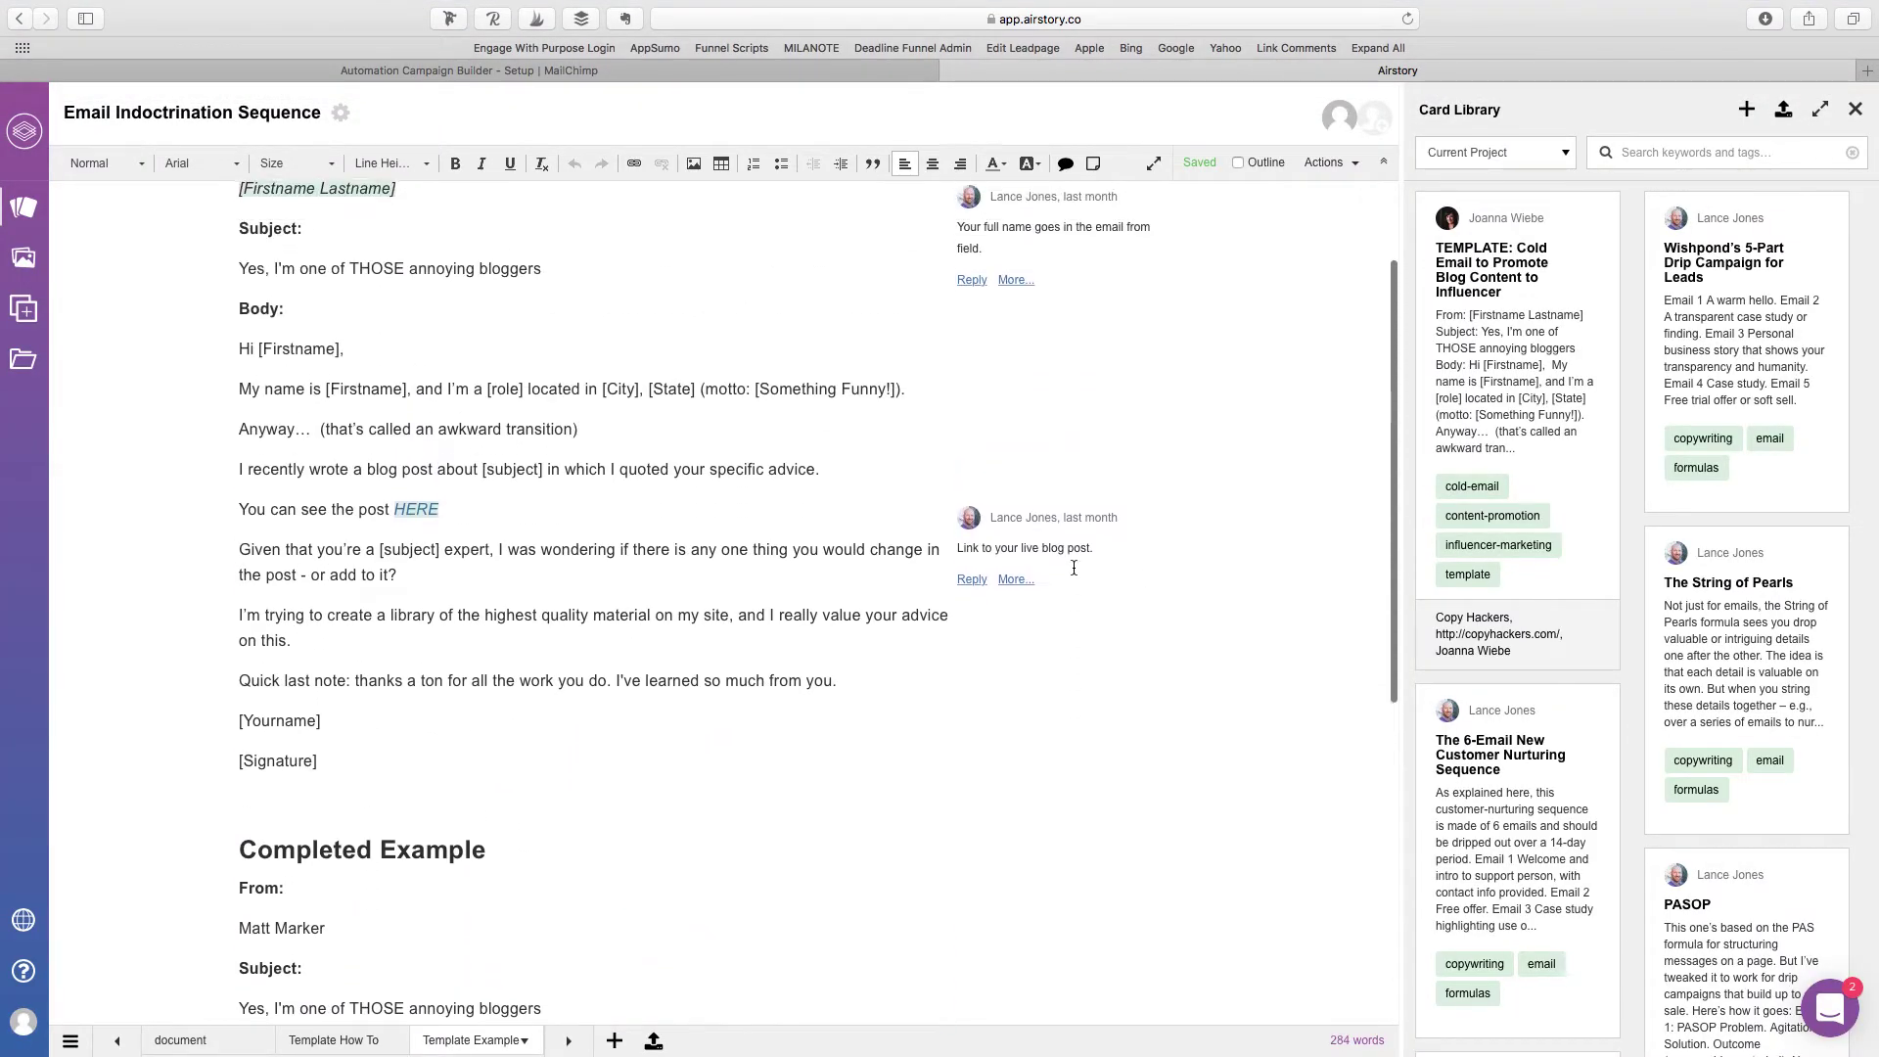
scroll(1074, 568, up, 2)
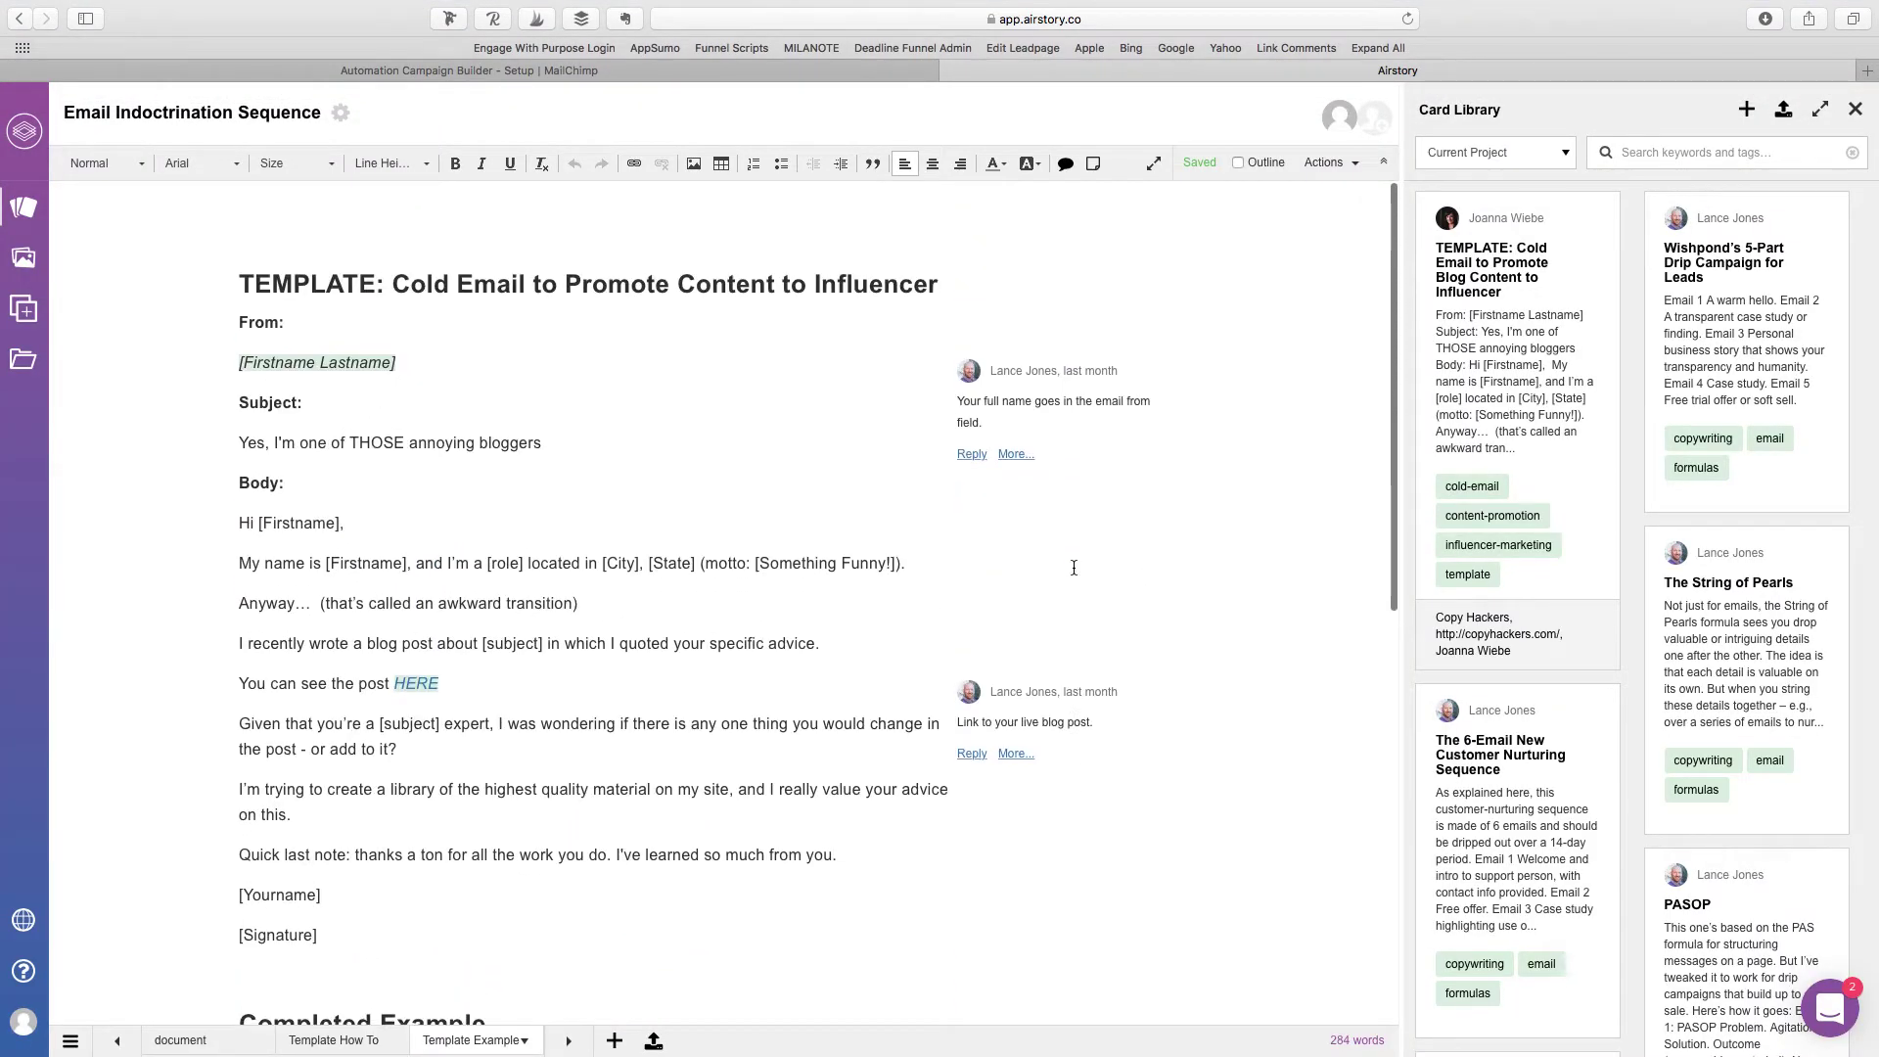
click(188, 1039)
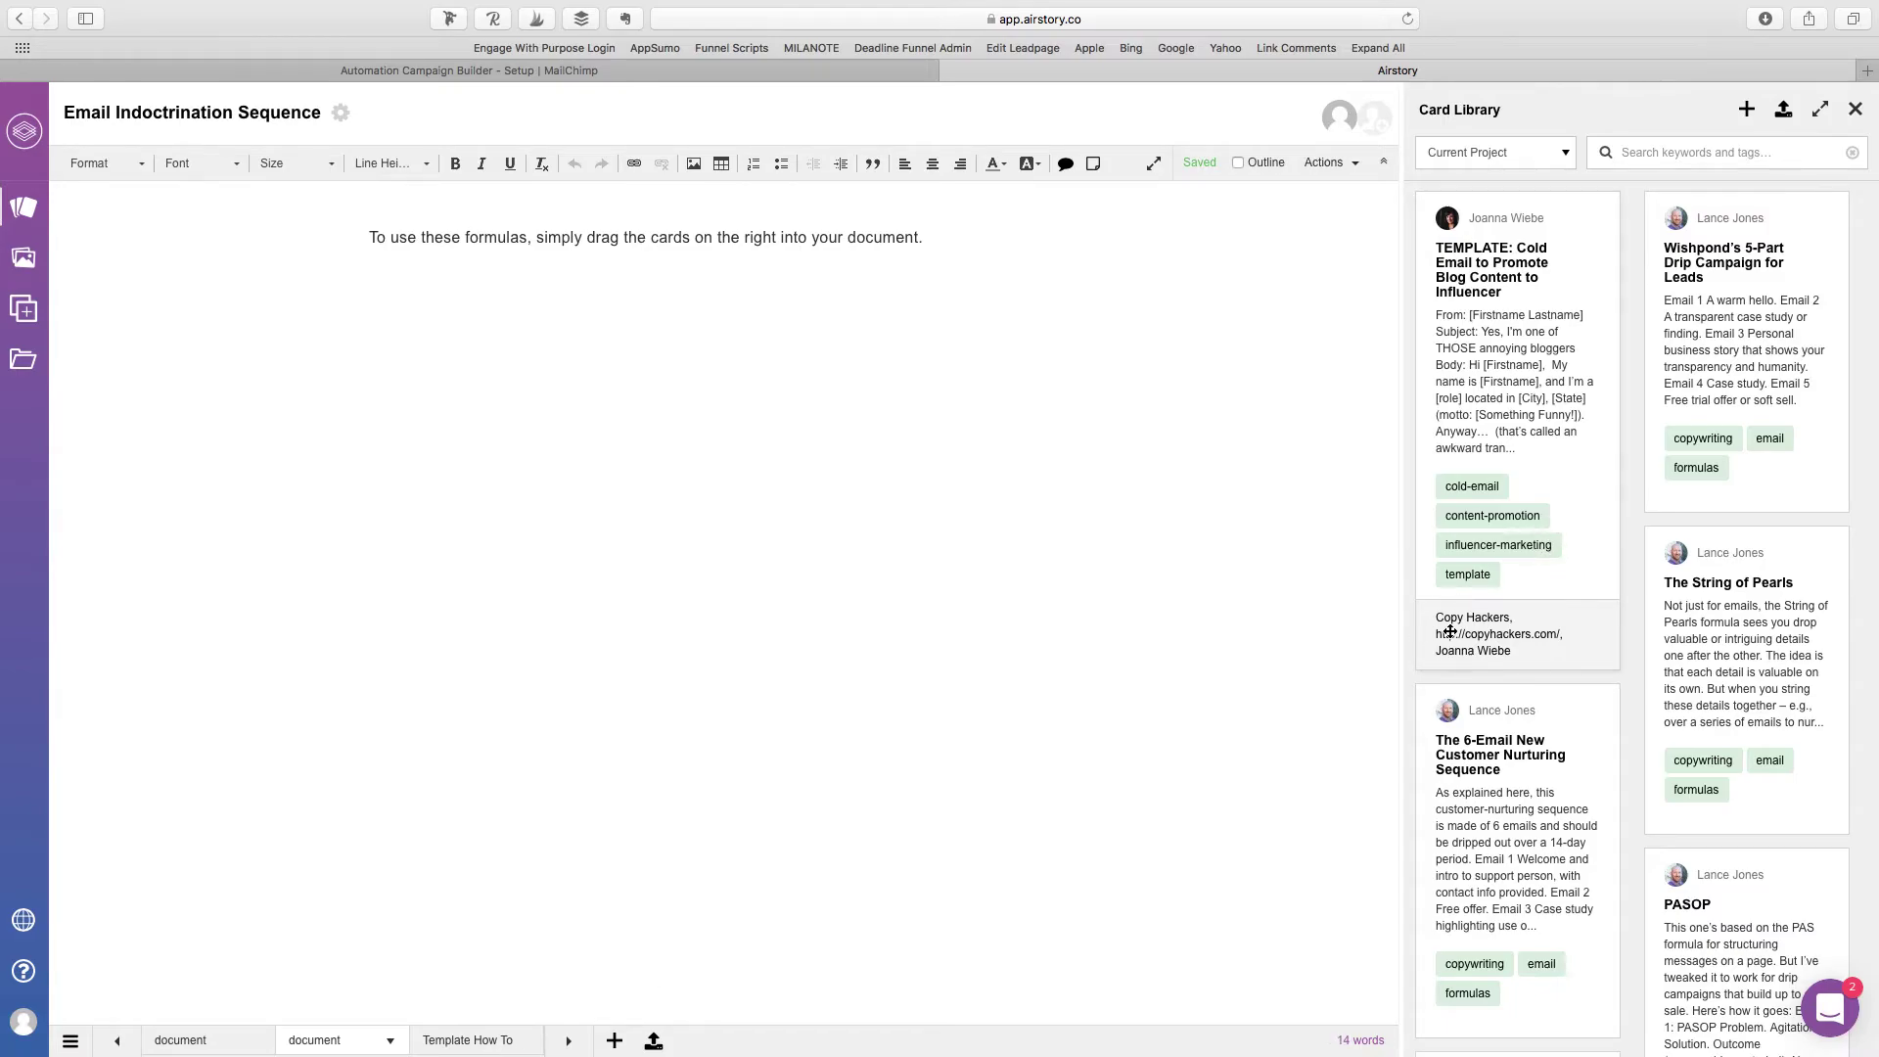
drag(1556, 790, 768, 549)
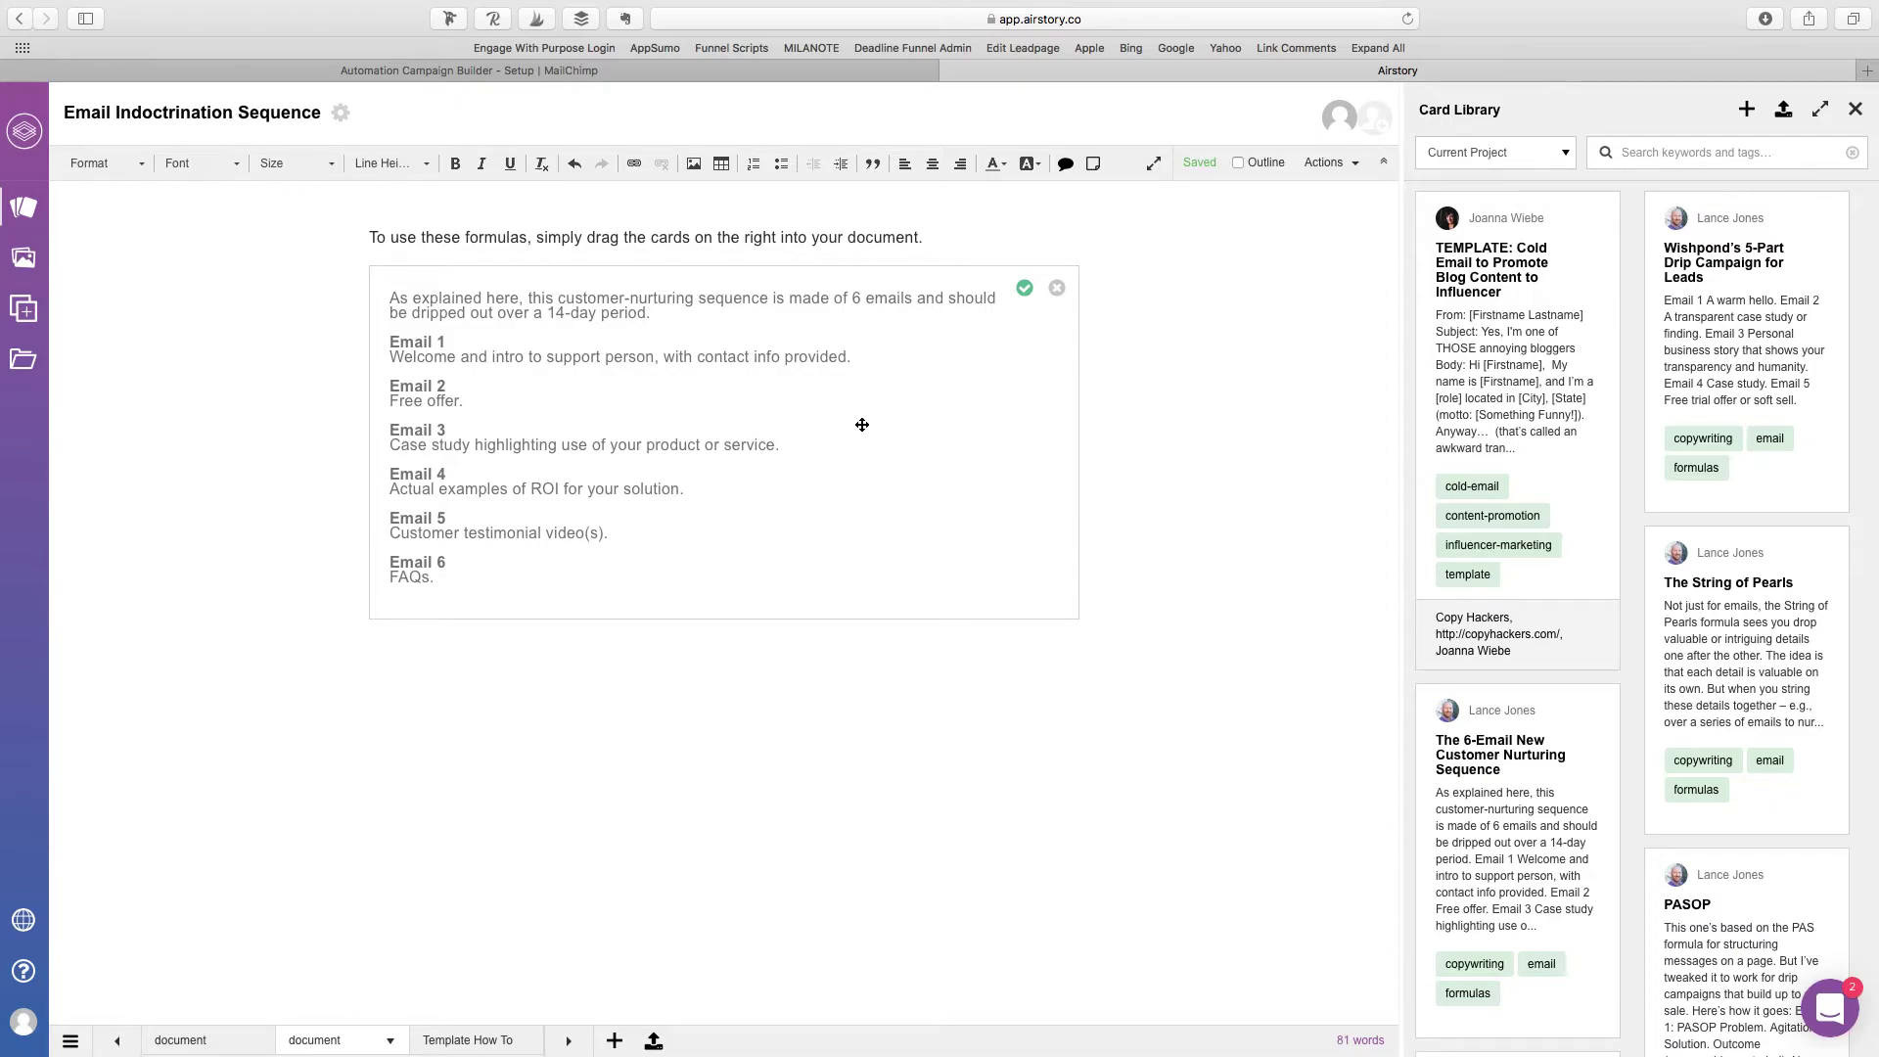
click(1025, 289)
drag(460, 455, 336, 461)
key(super+c)
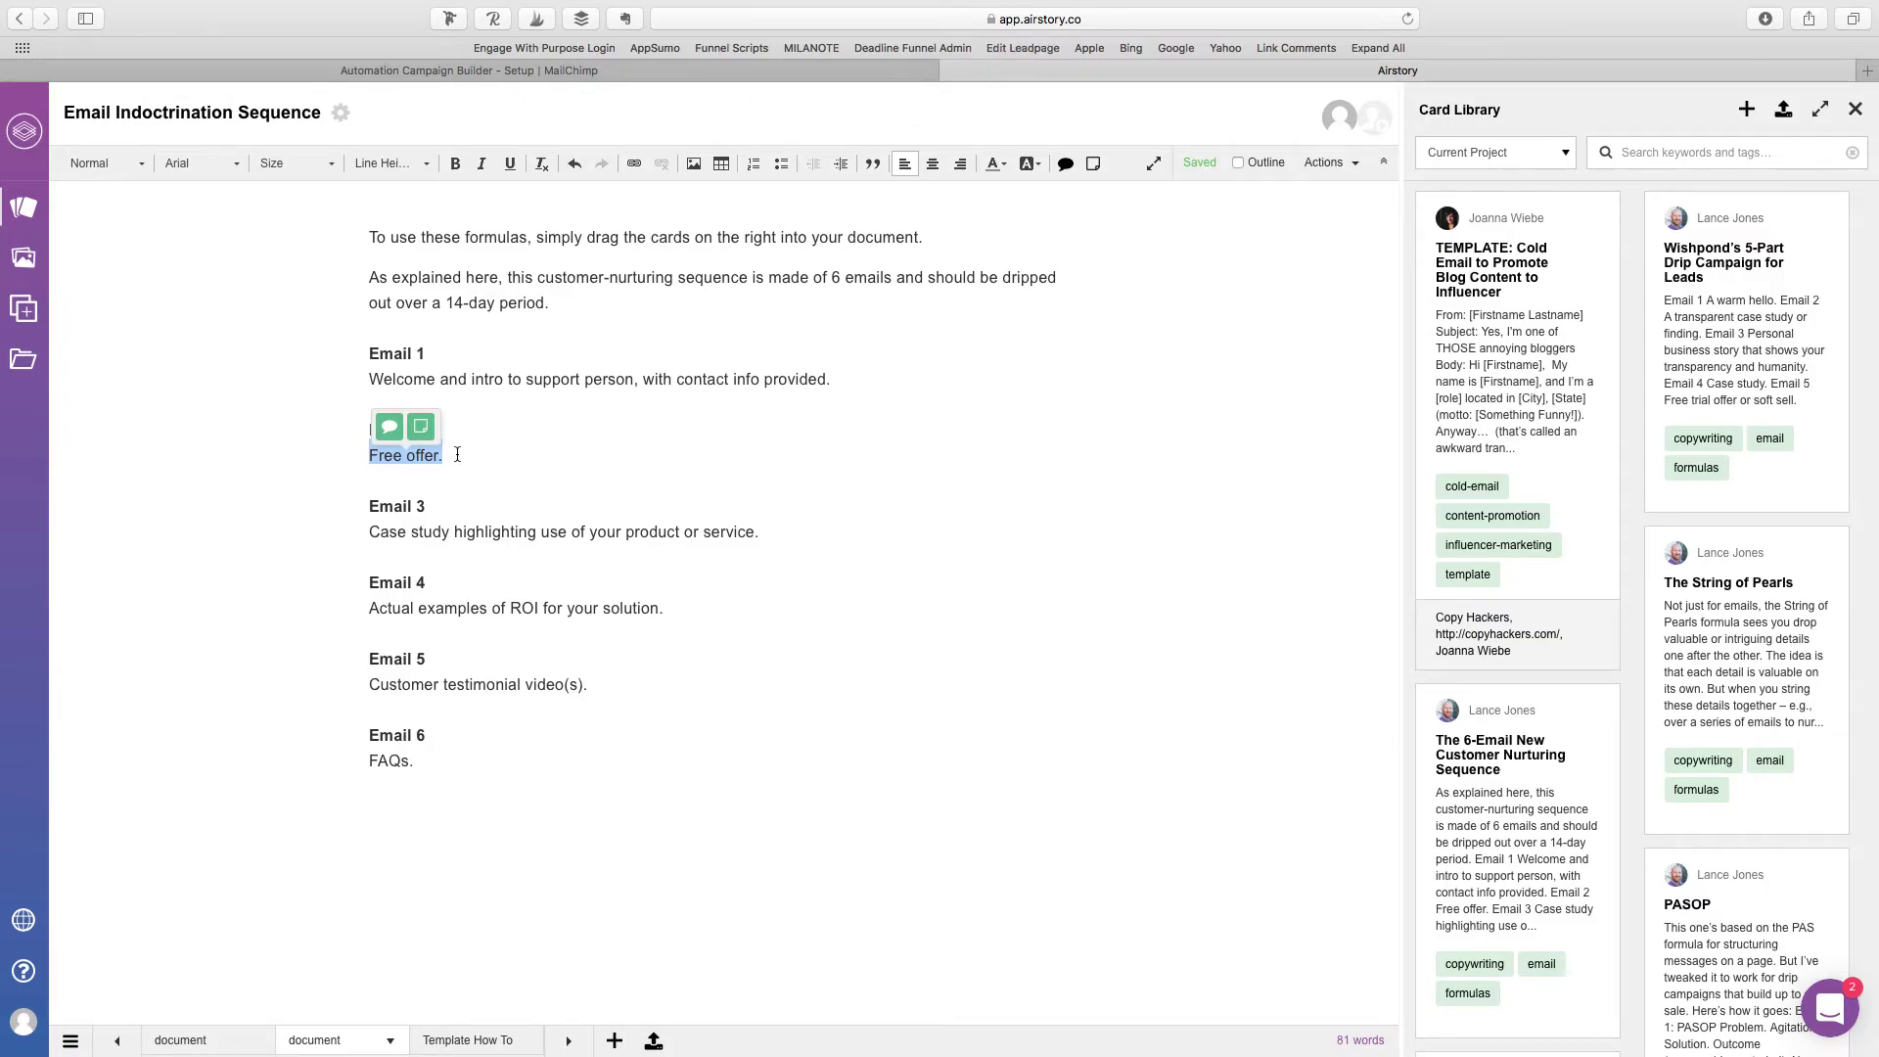
click(457, 456)
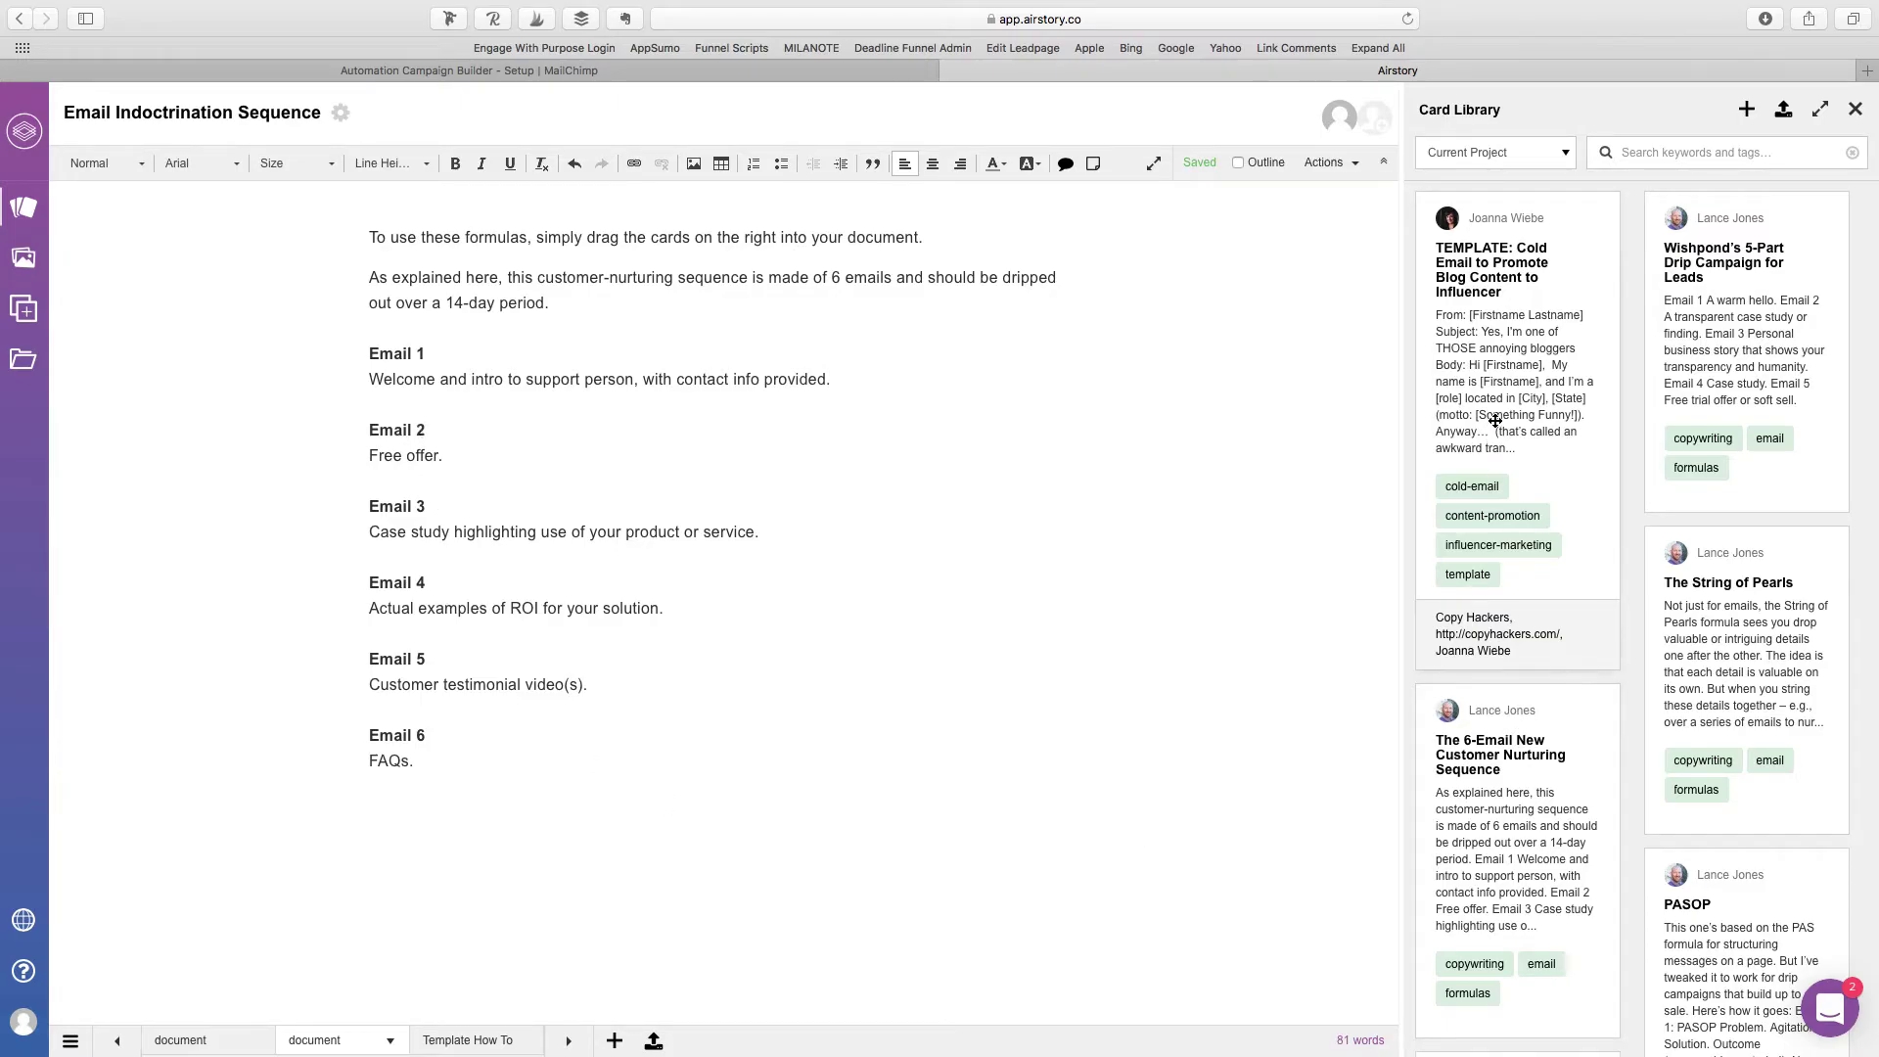
Step: Paste 'Free offer.' as Automation Email #2's subject and continue
click(679, 70)
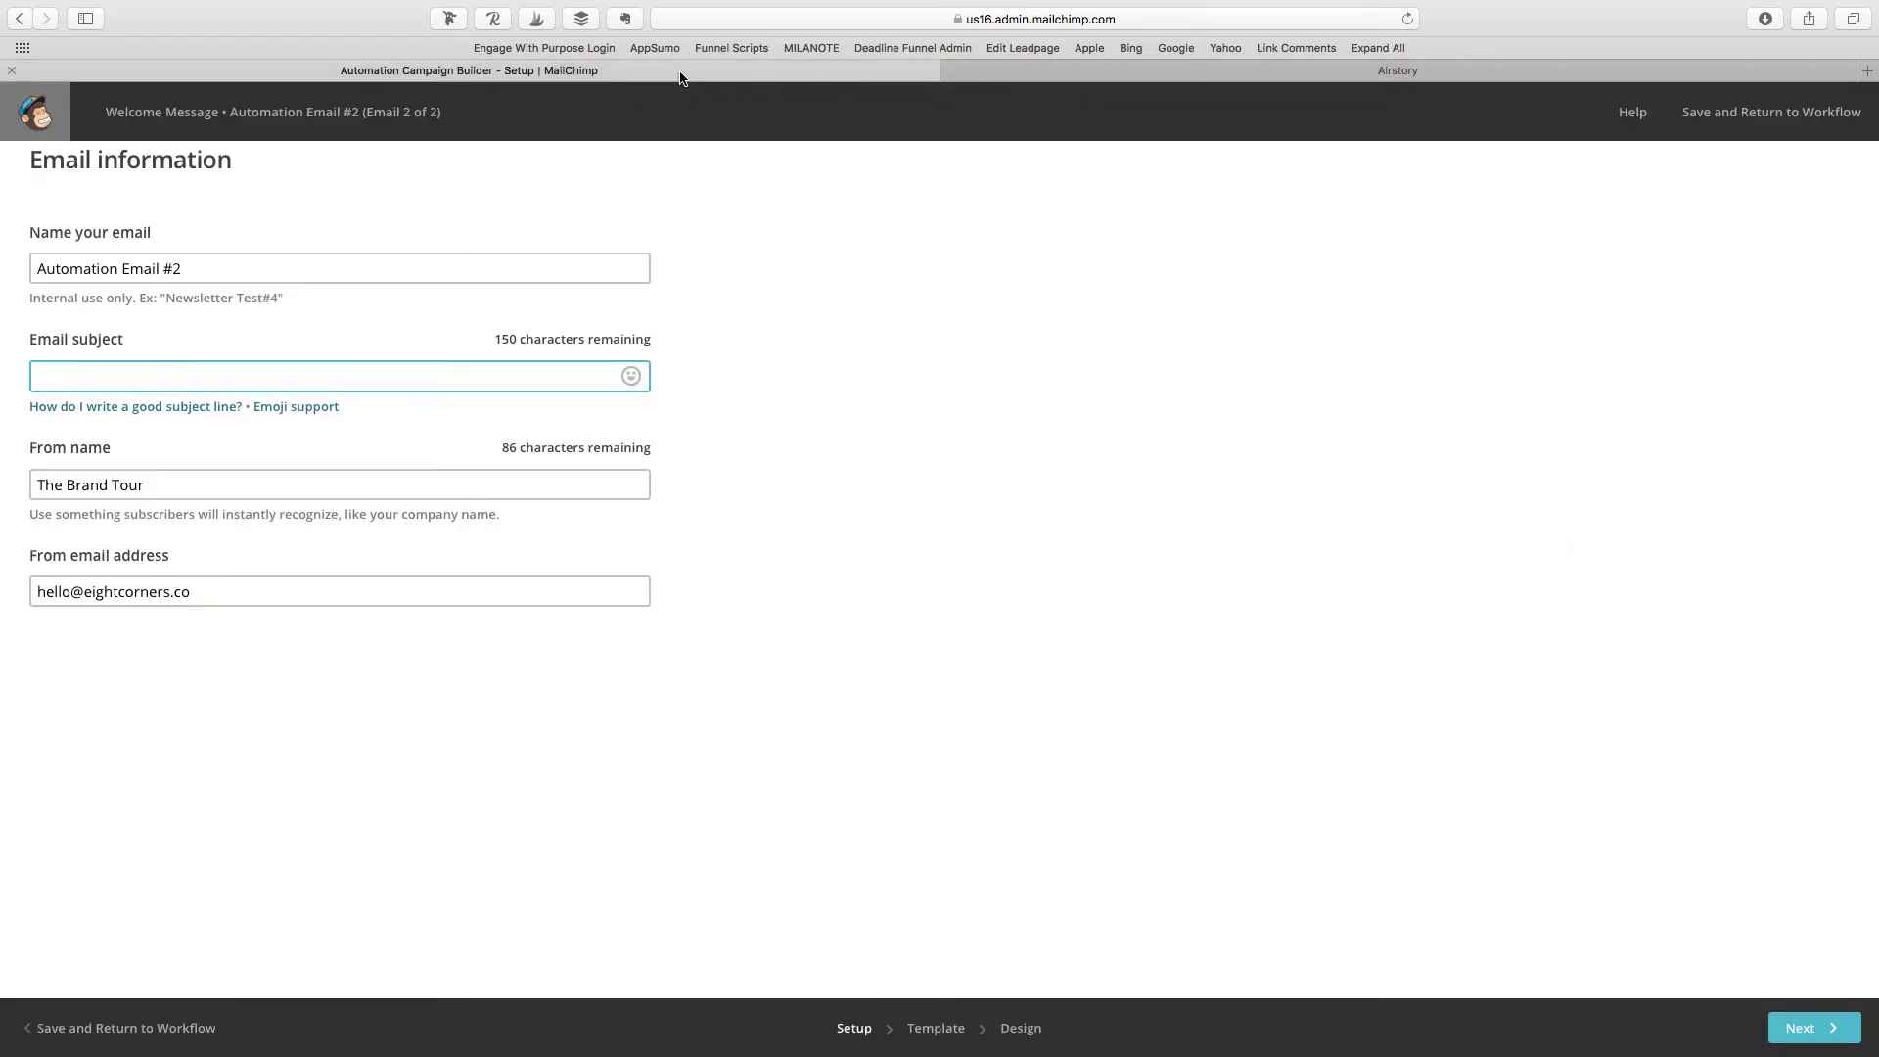
key(super+v)
click(1065, 579)
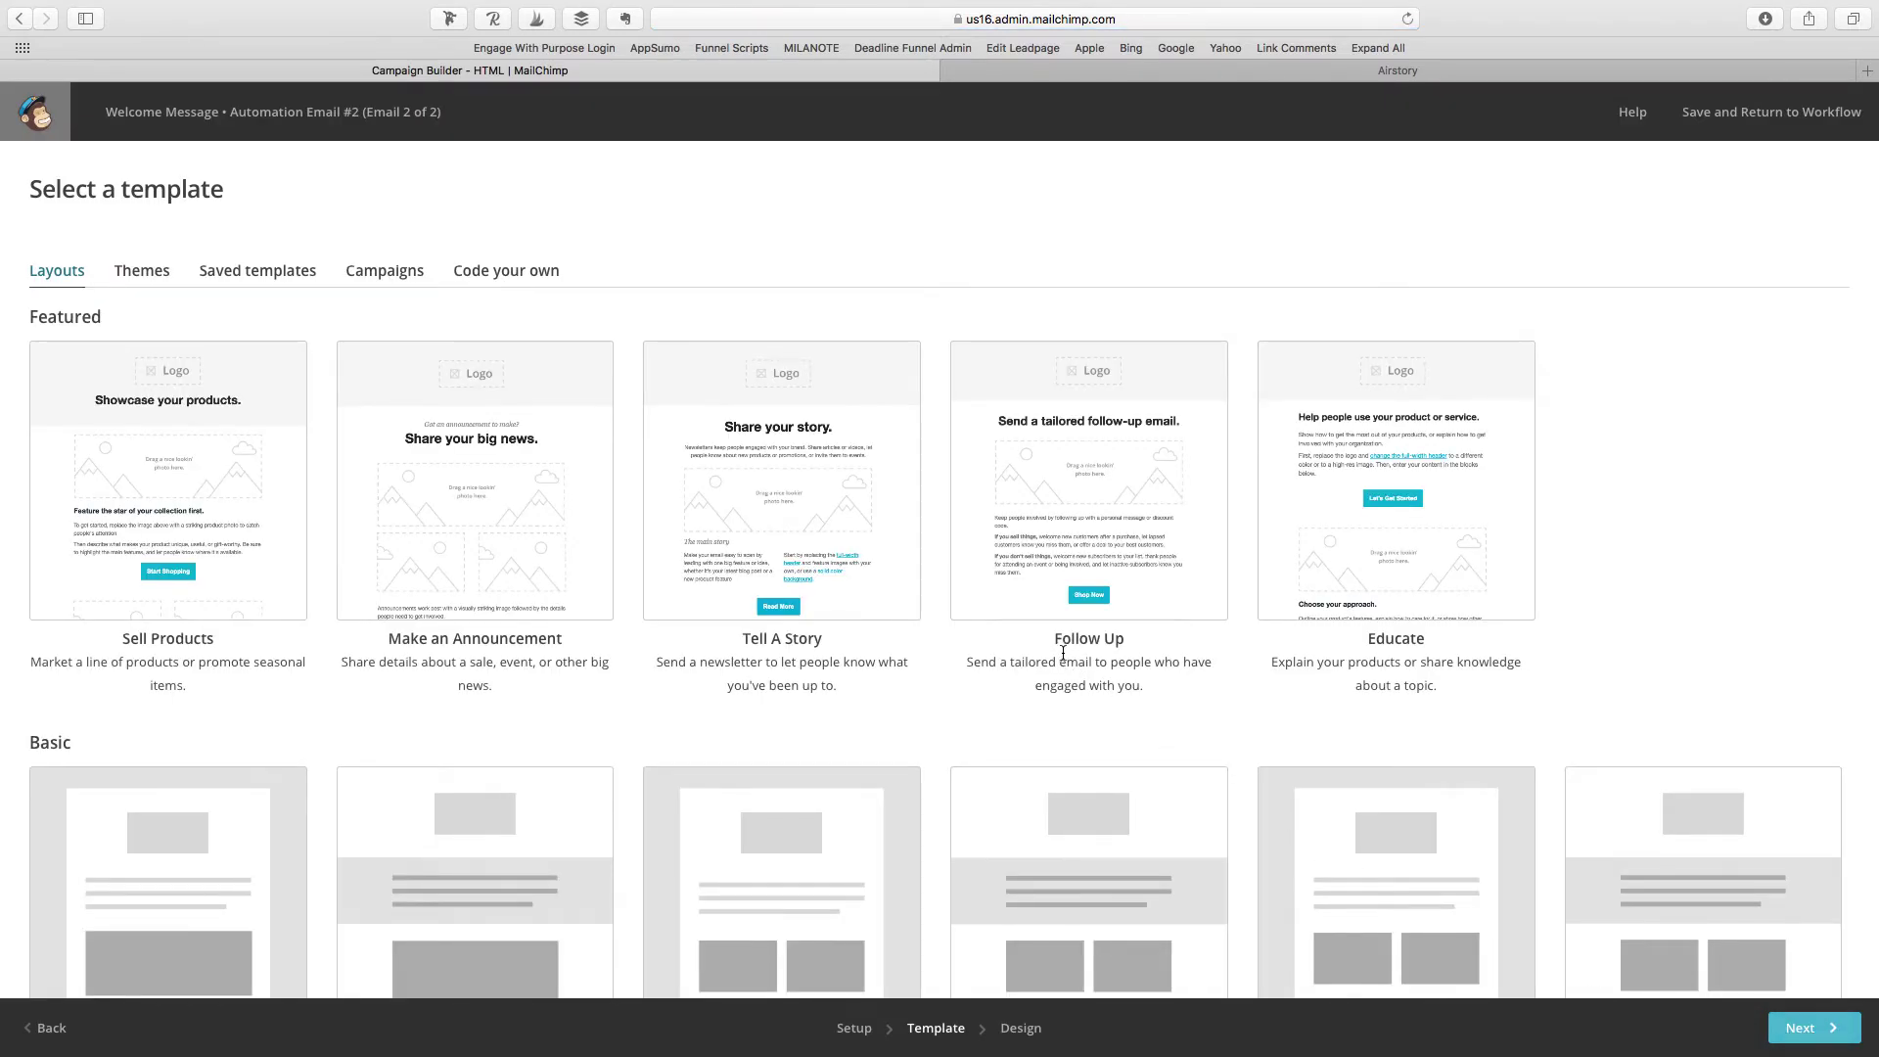
Step: Choose the Educate layout as the email's template
scroll(1063, 653, down, 3)
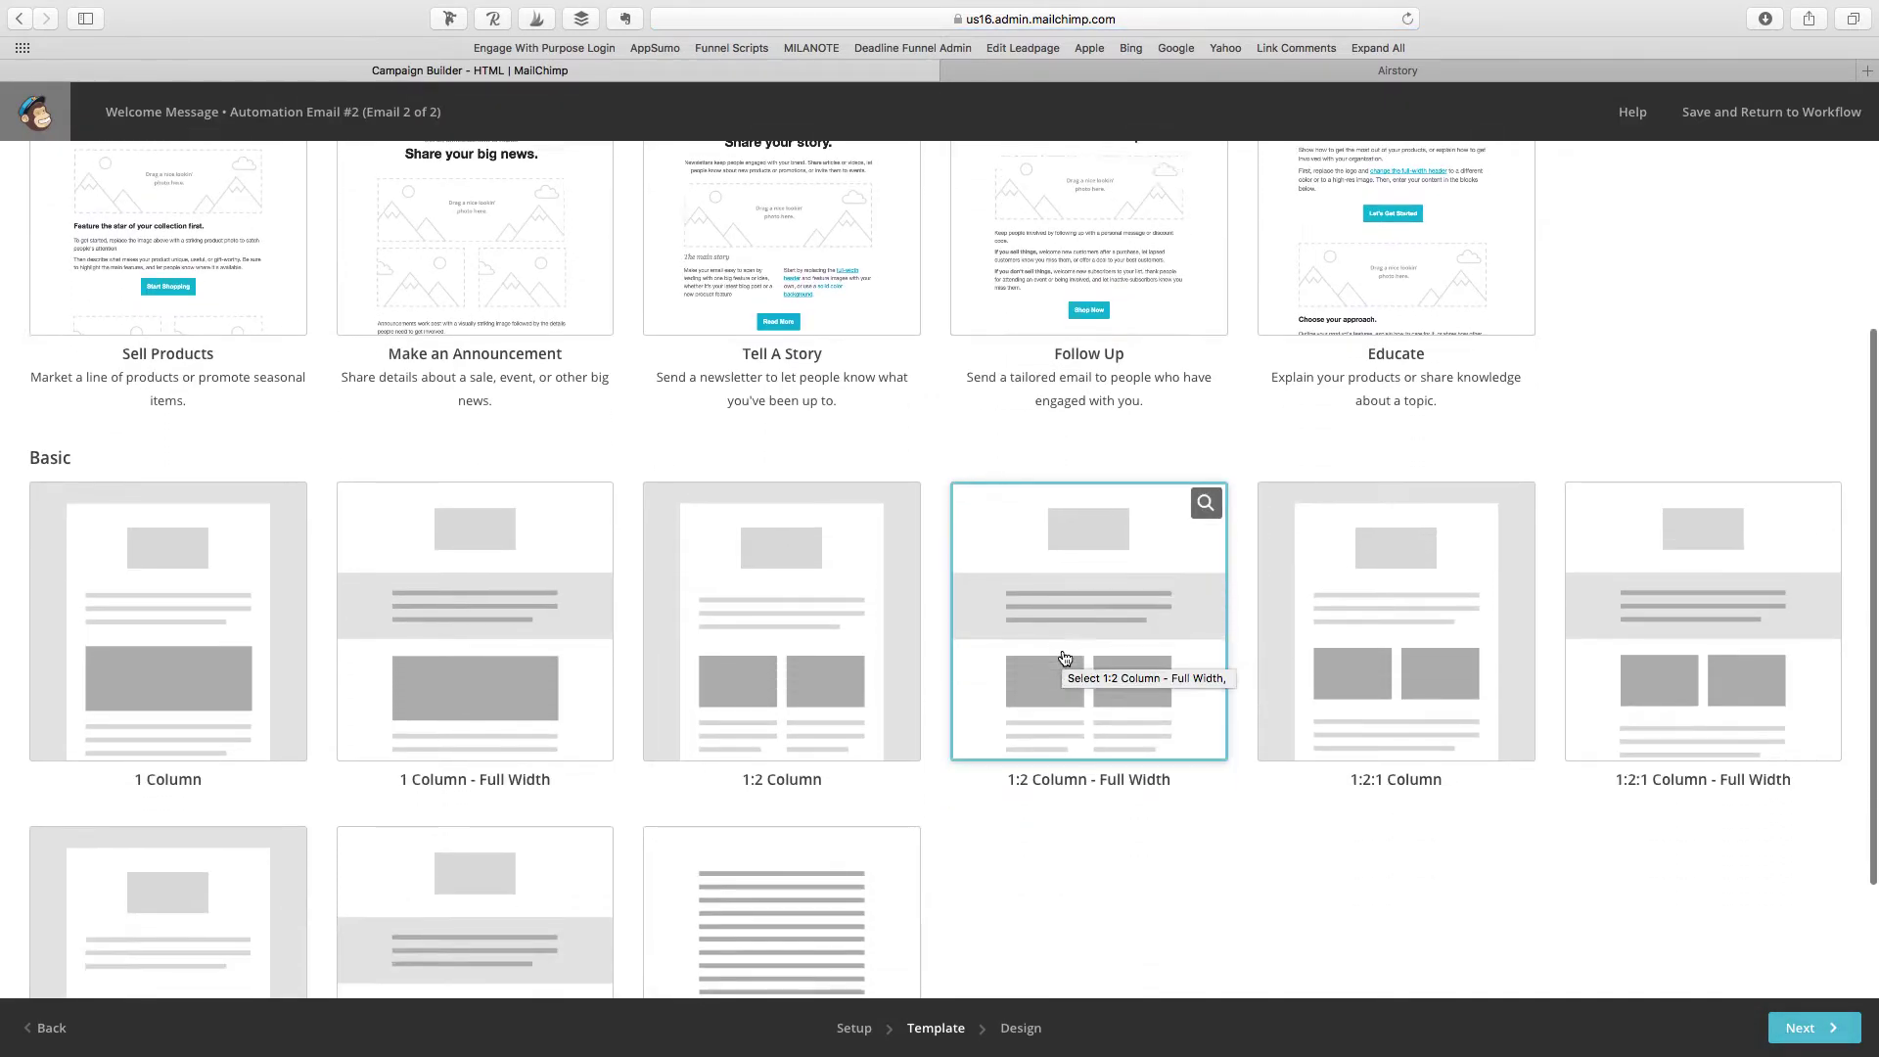
scroll(1065, 657, down, 2)
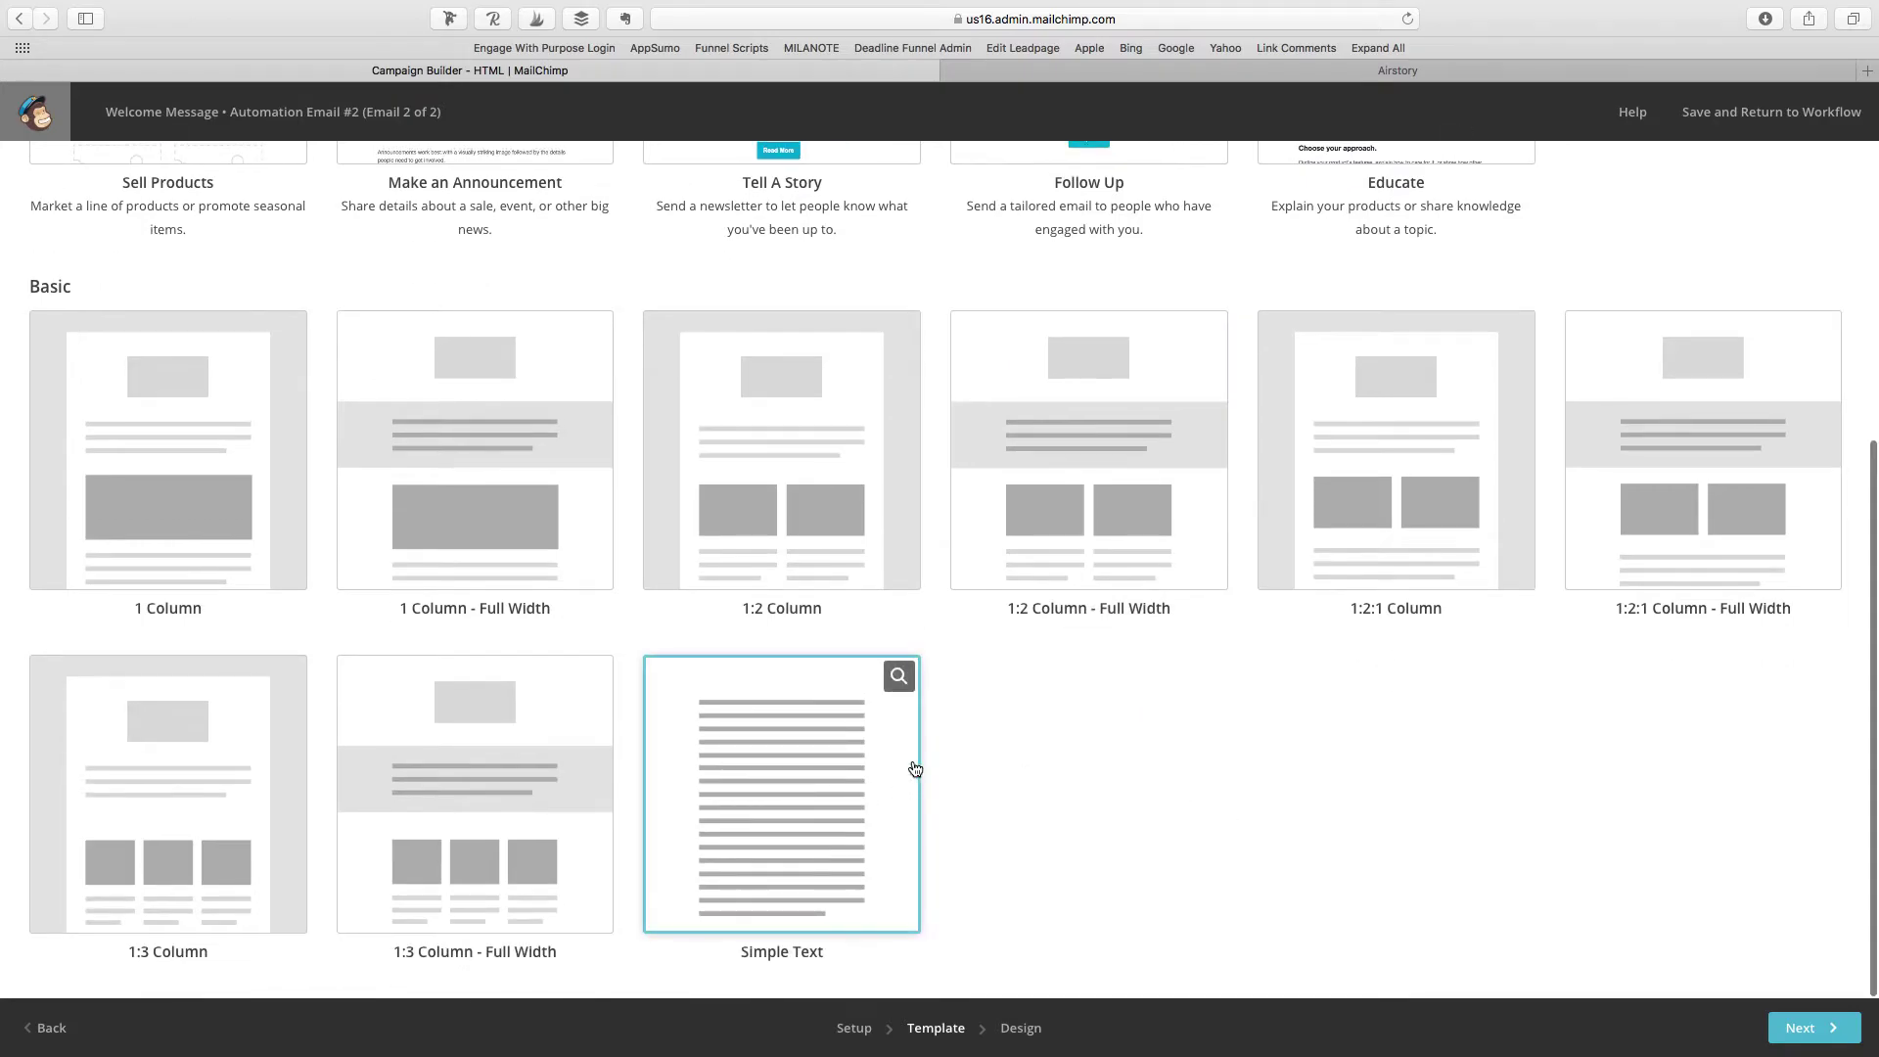
scroll(1265, 689, up, 5)
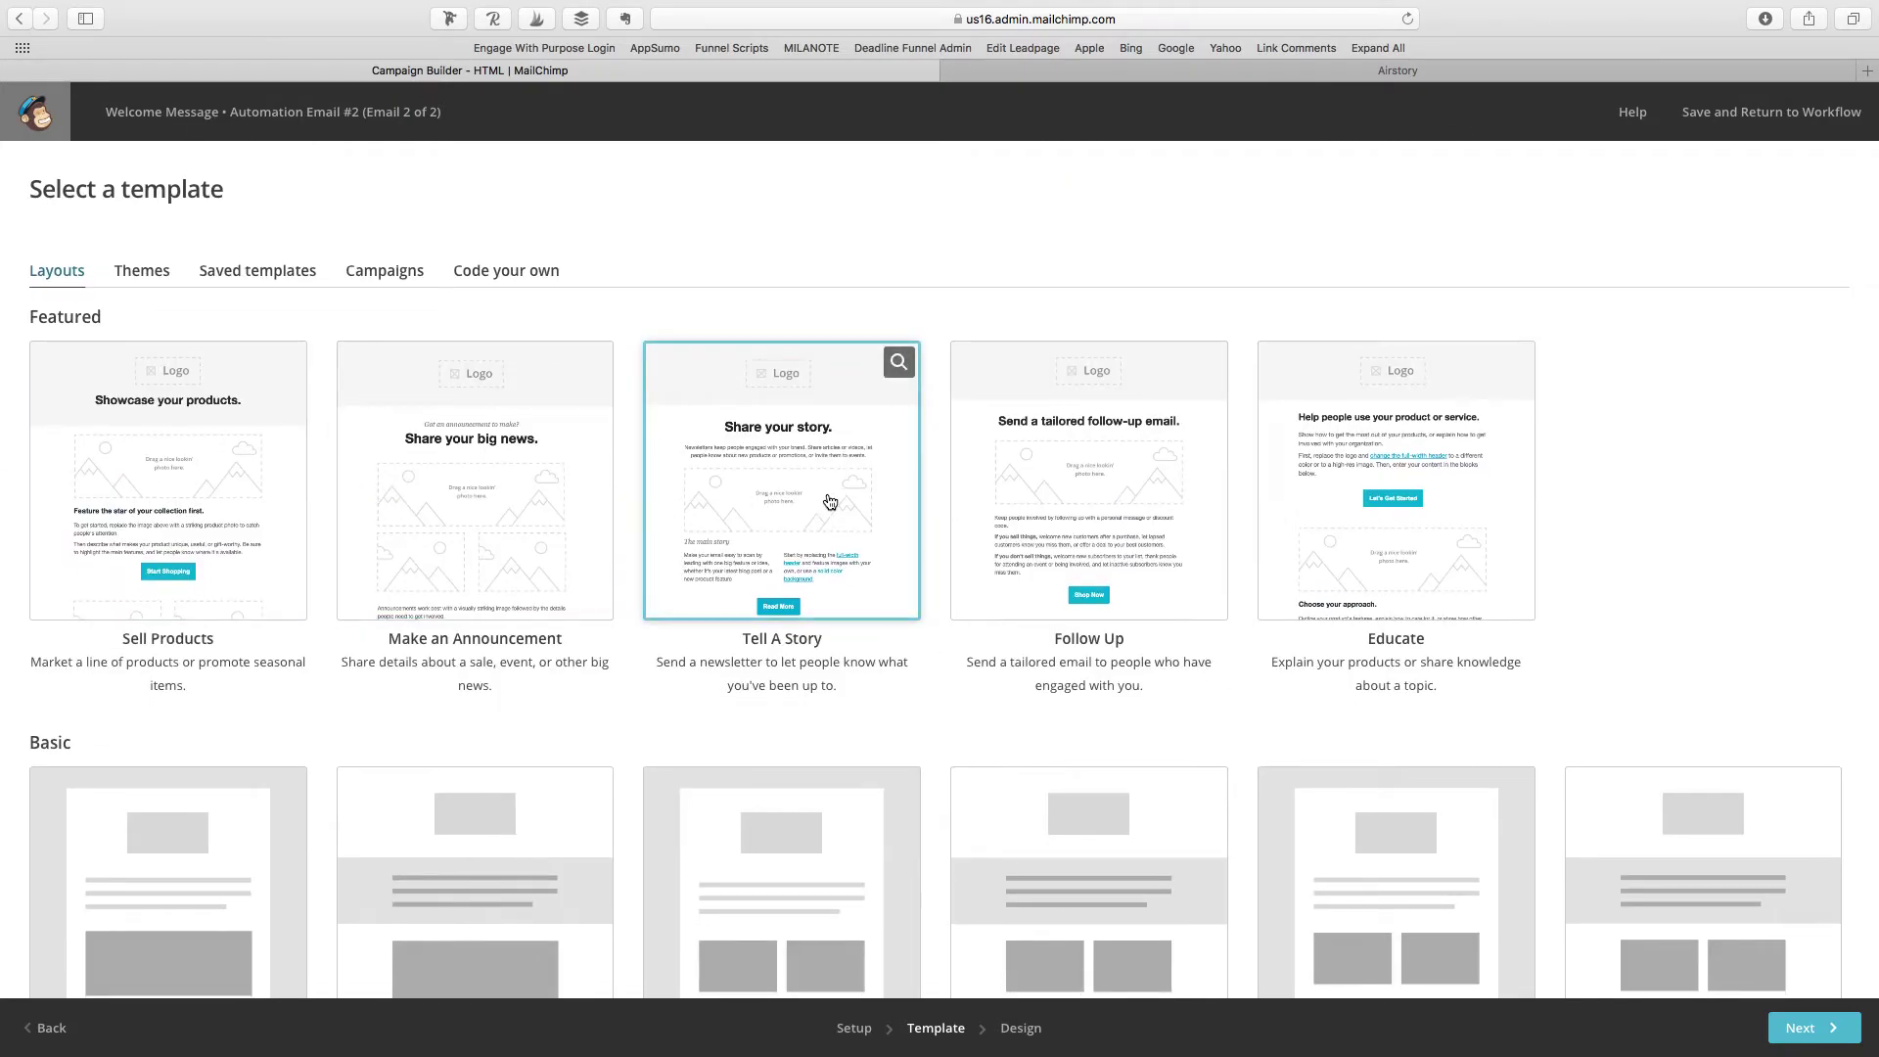
click(1404, 421)
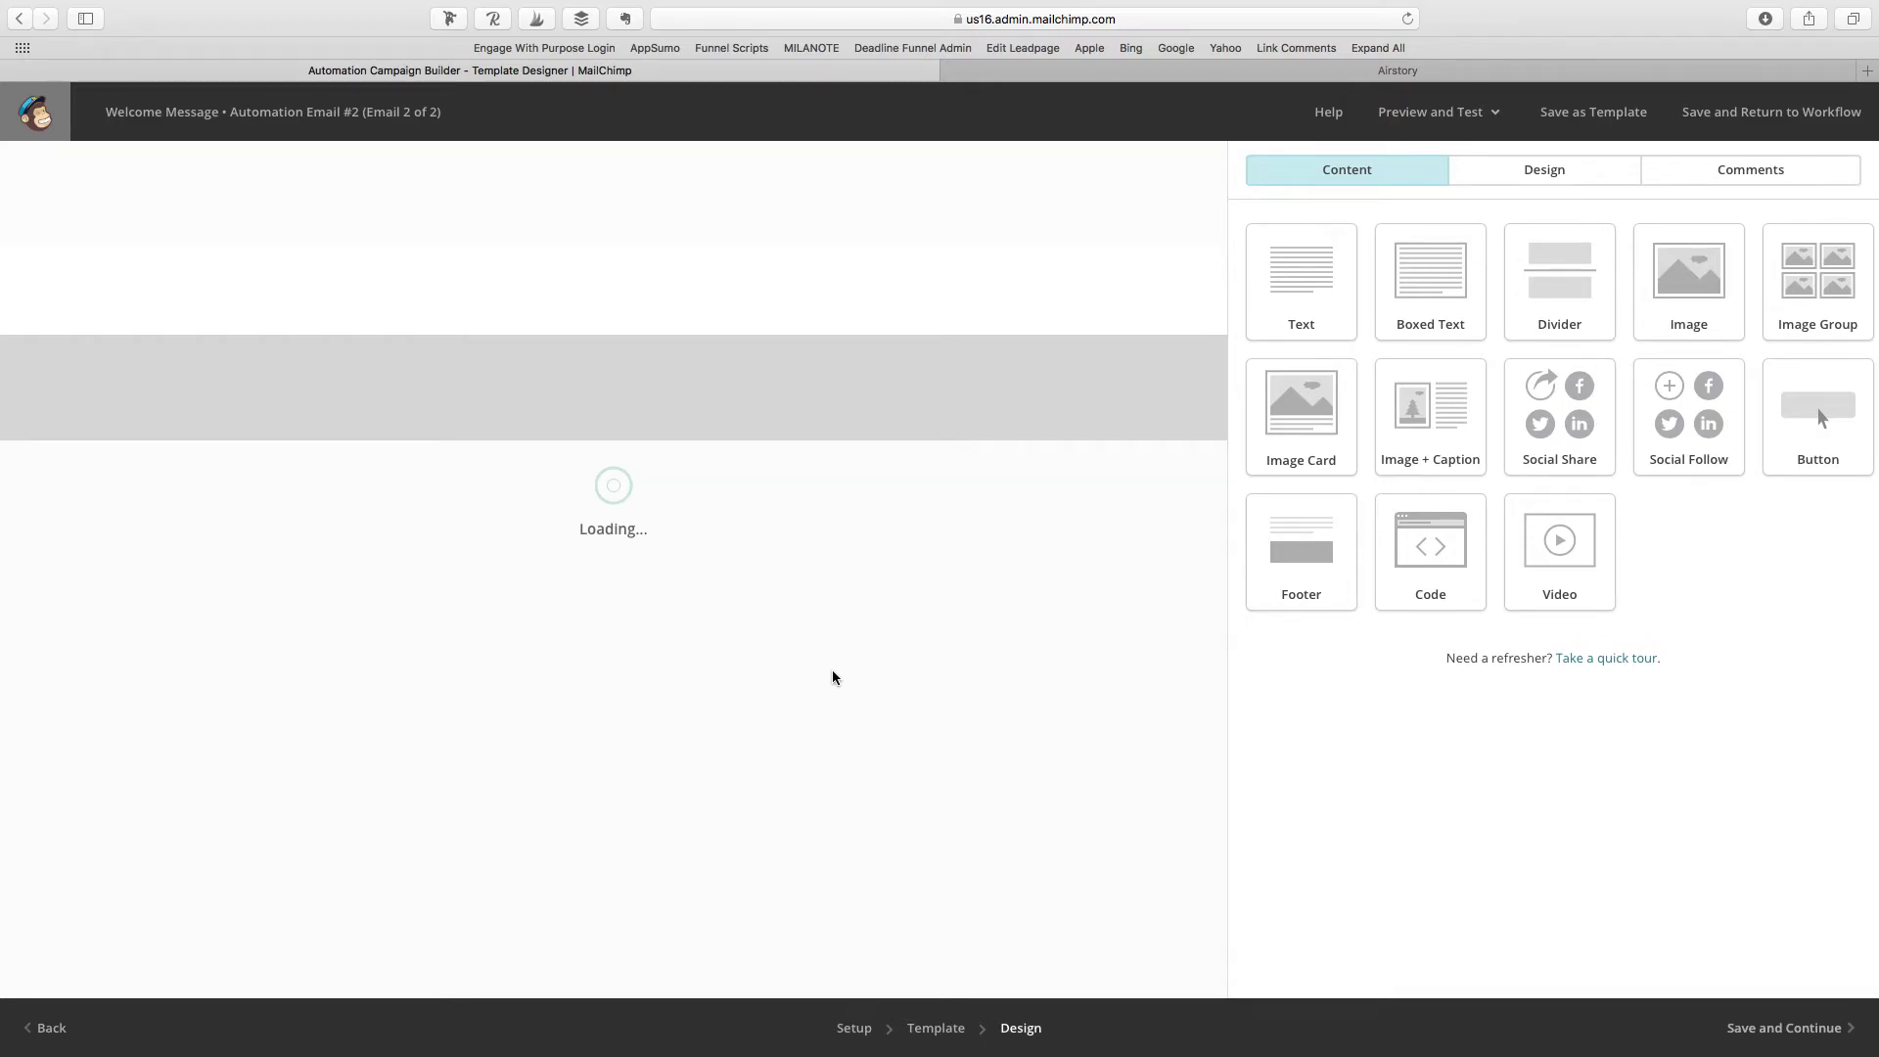
Step: Delete the 'Choose your approach' image-and-text section from Automation Email #2
scroll(834, 677, down, 5)
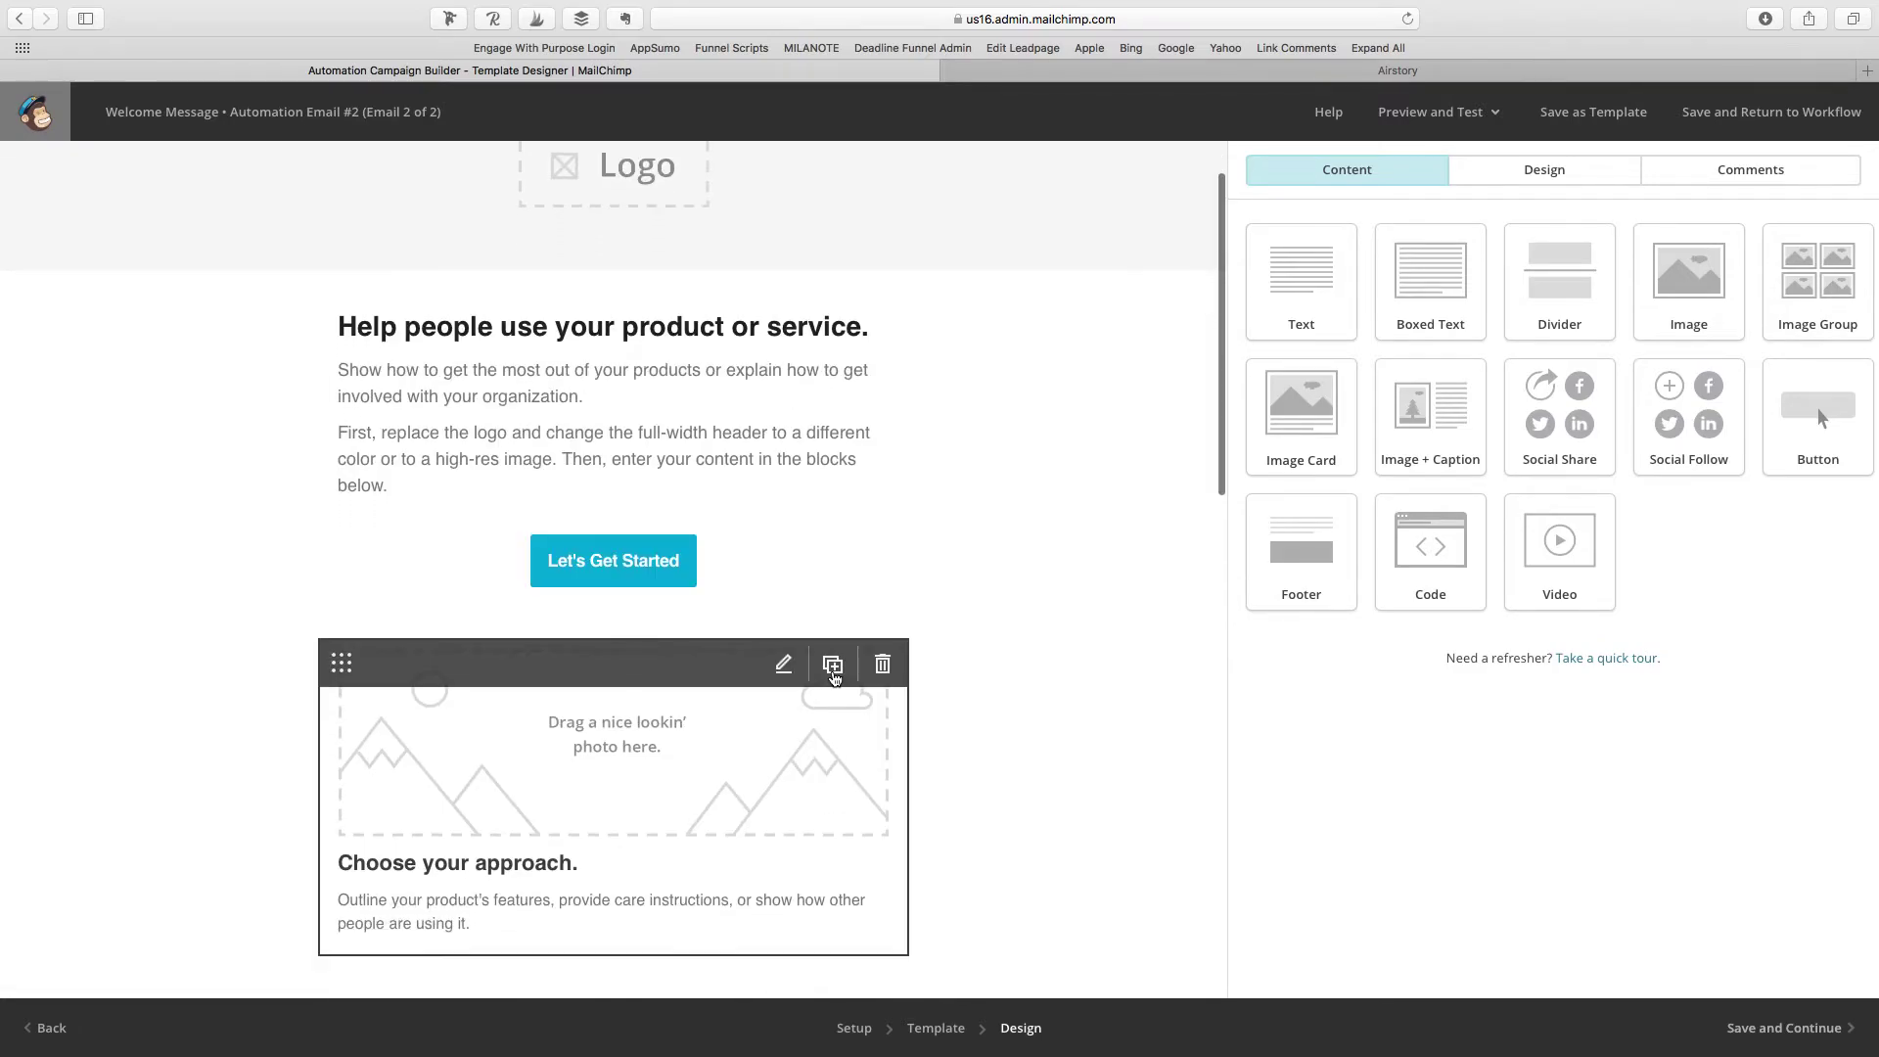
scroll(835, 674, up, 5)
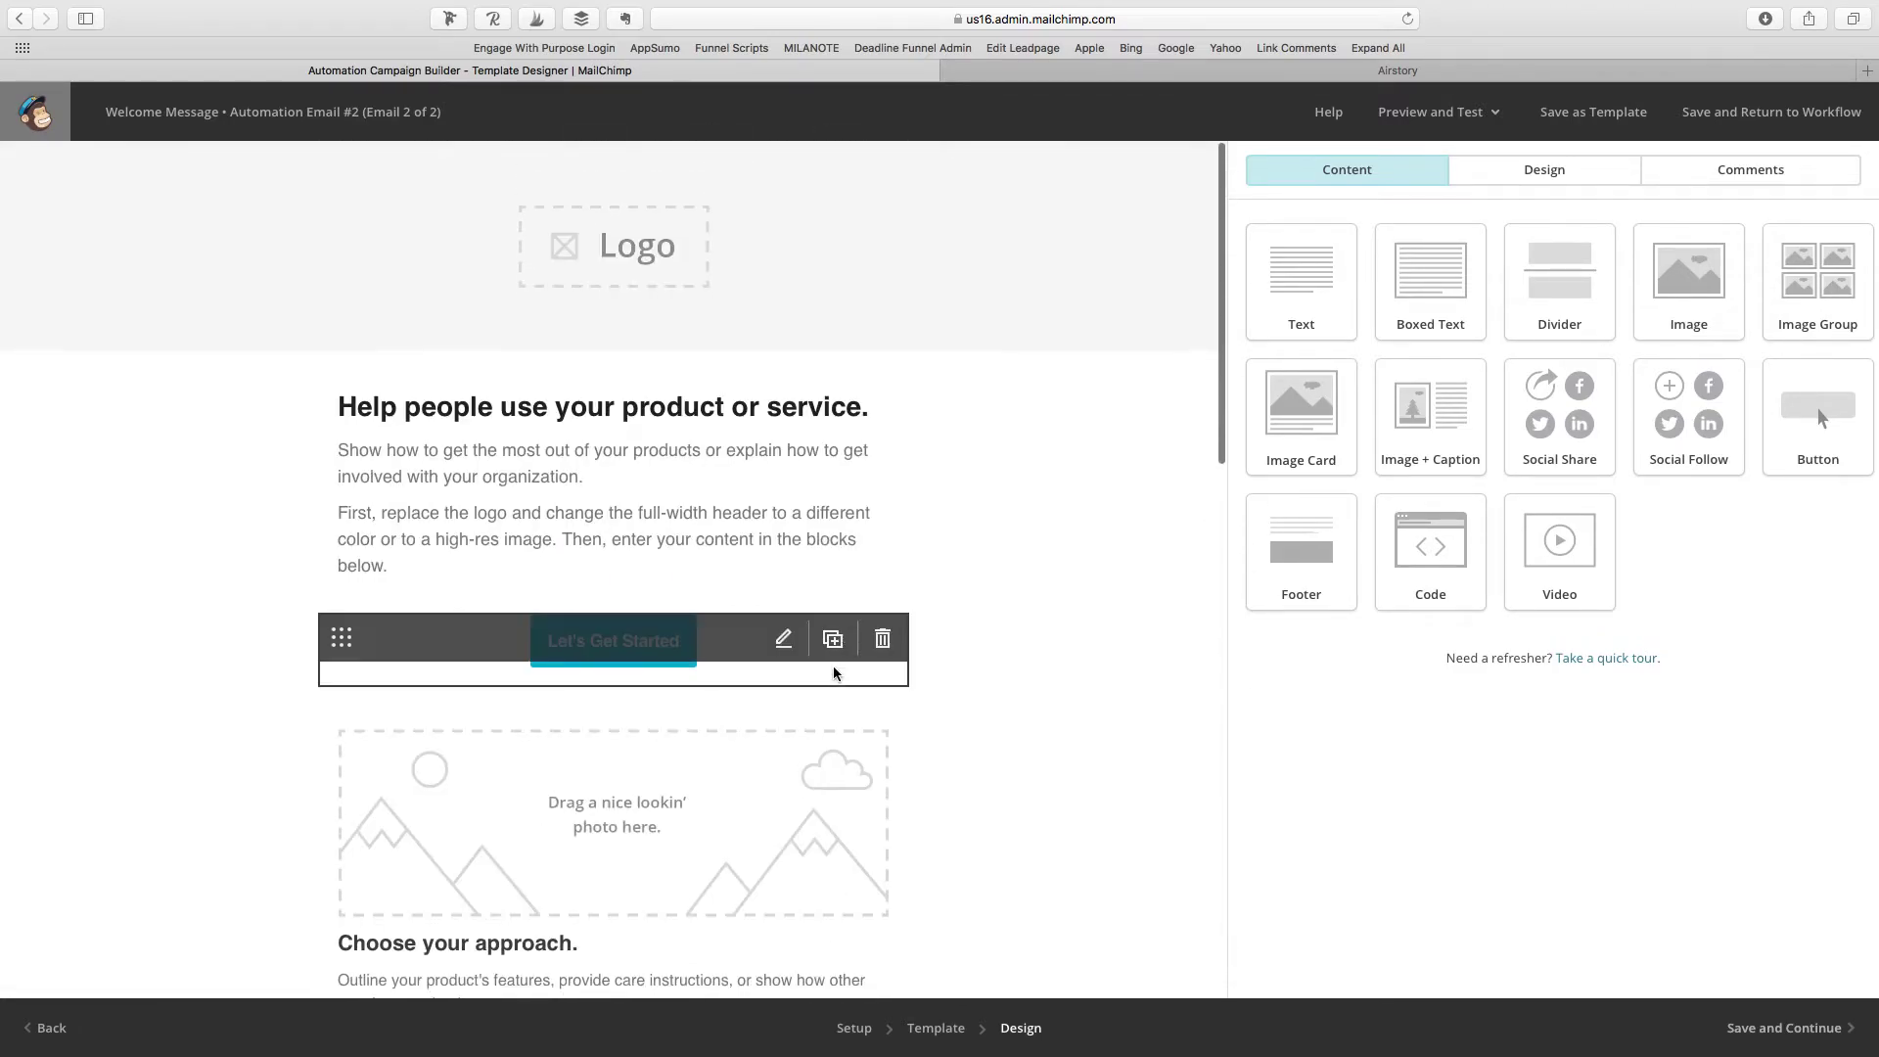
click(887, 715)
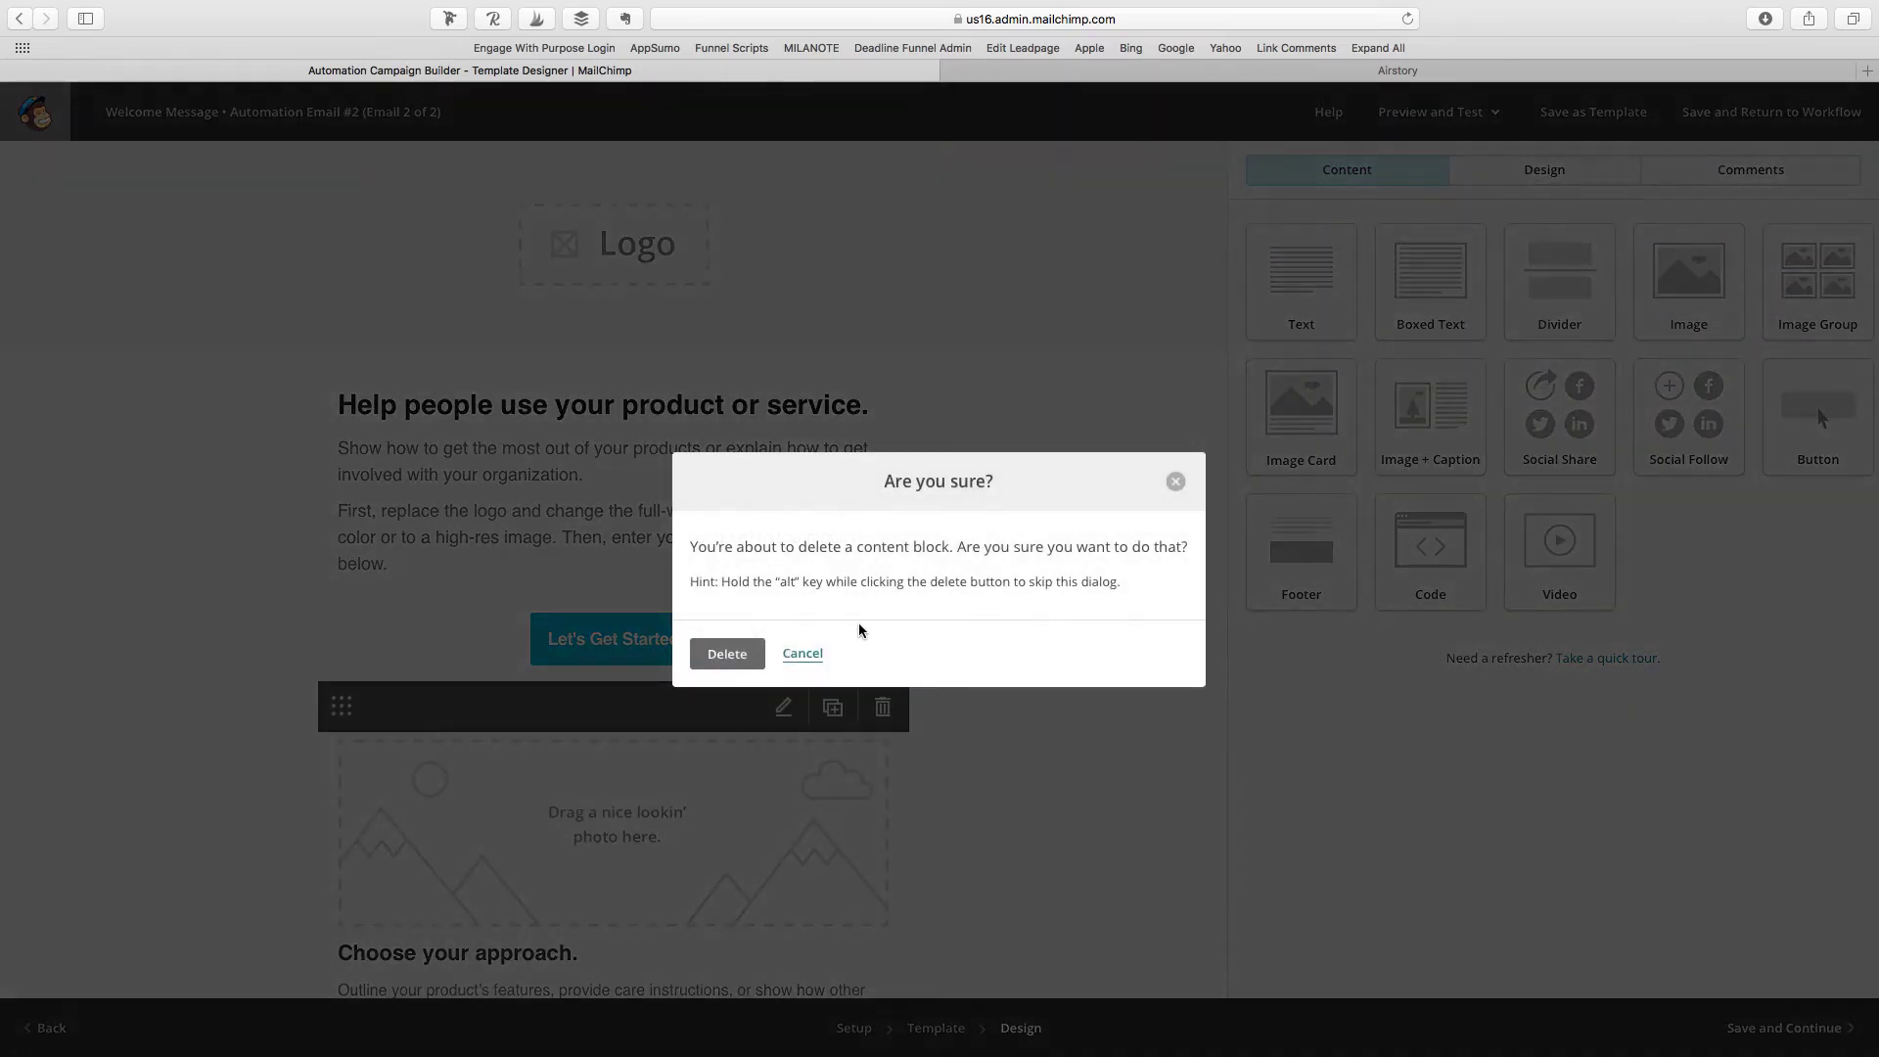
click(722, 652)
click(881, 703)
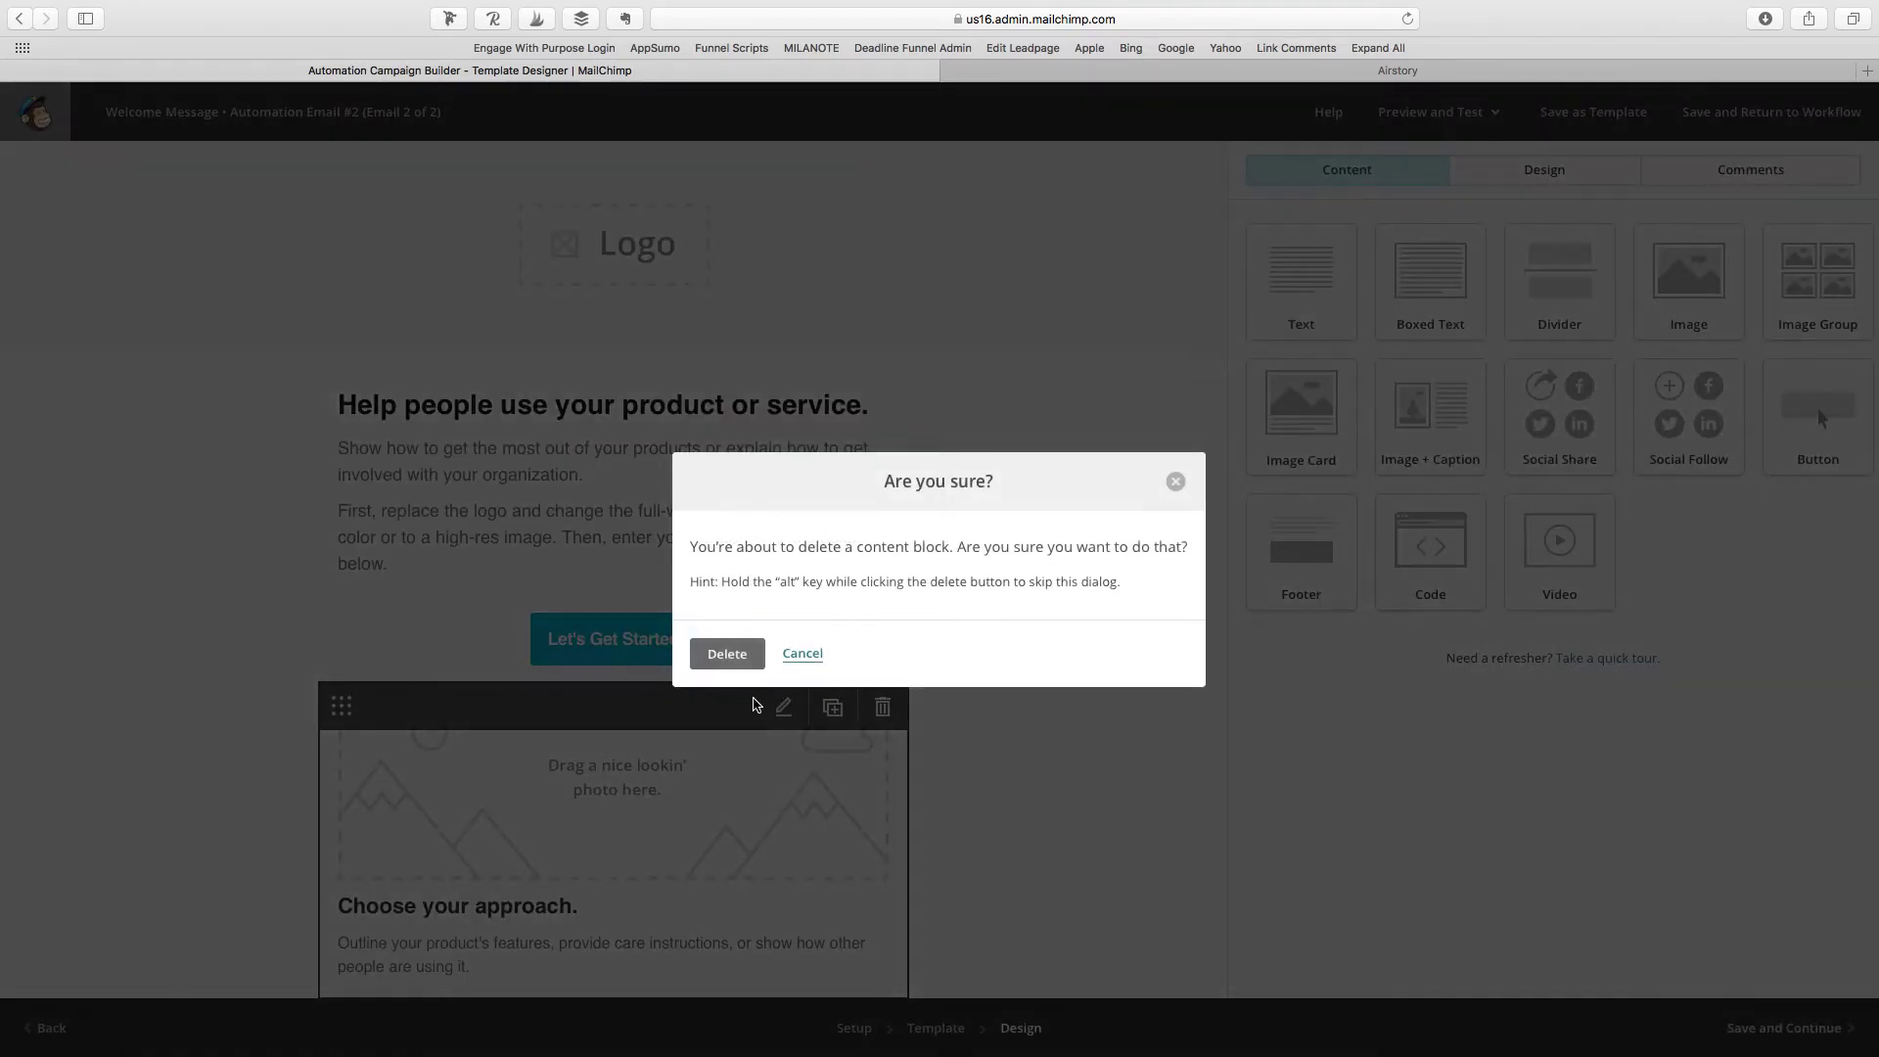
key(Return)
click(881, 707)
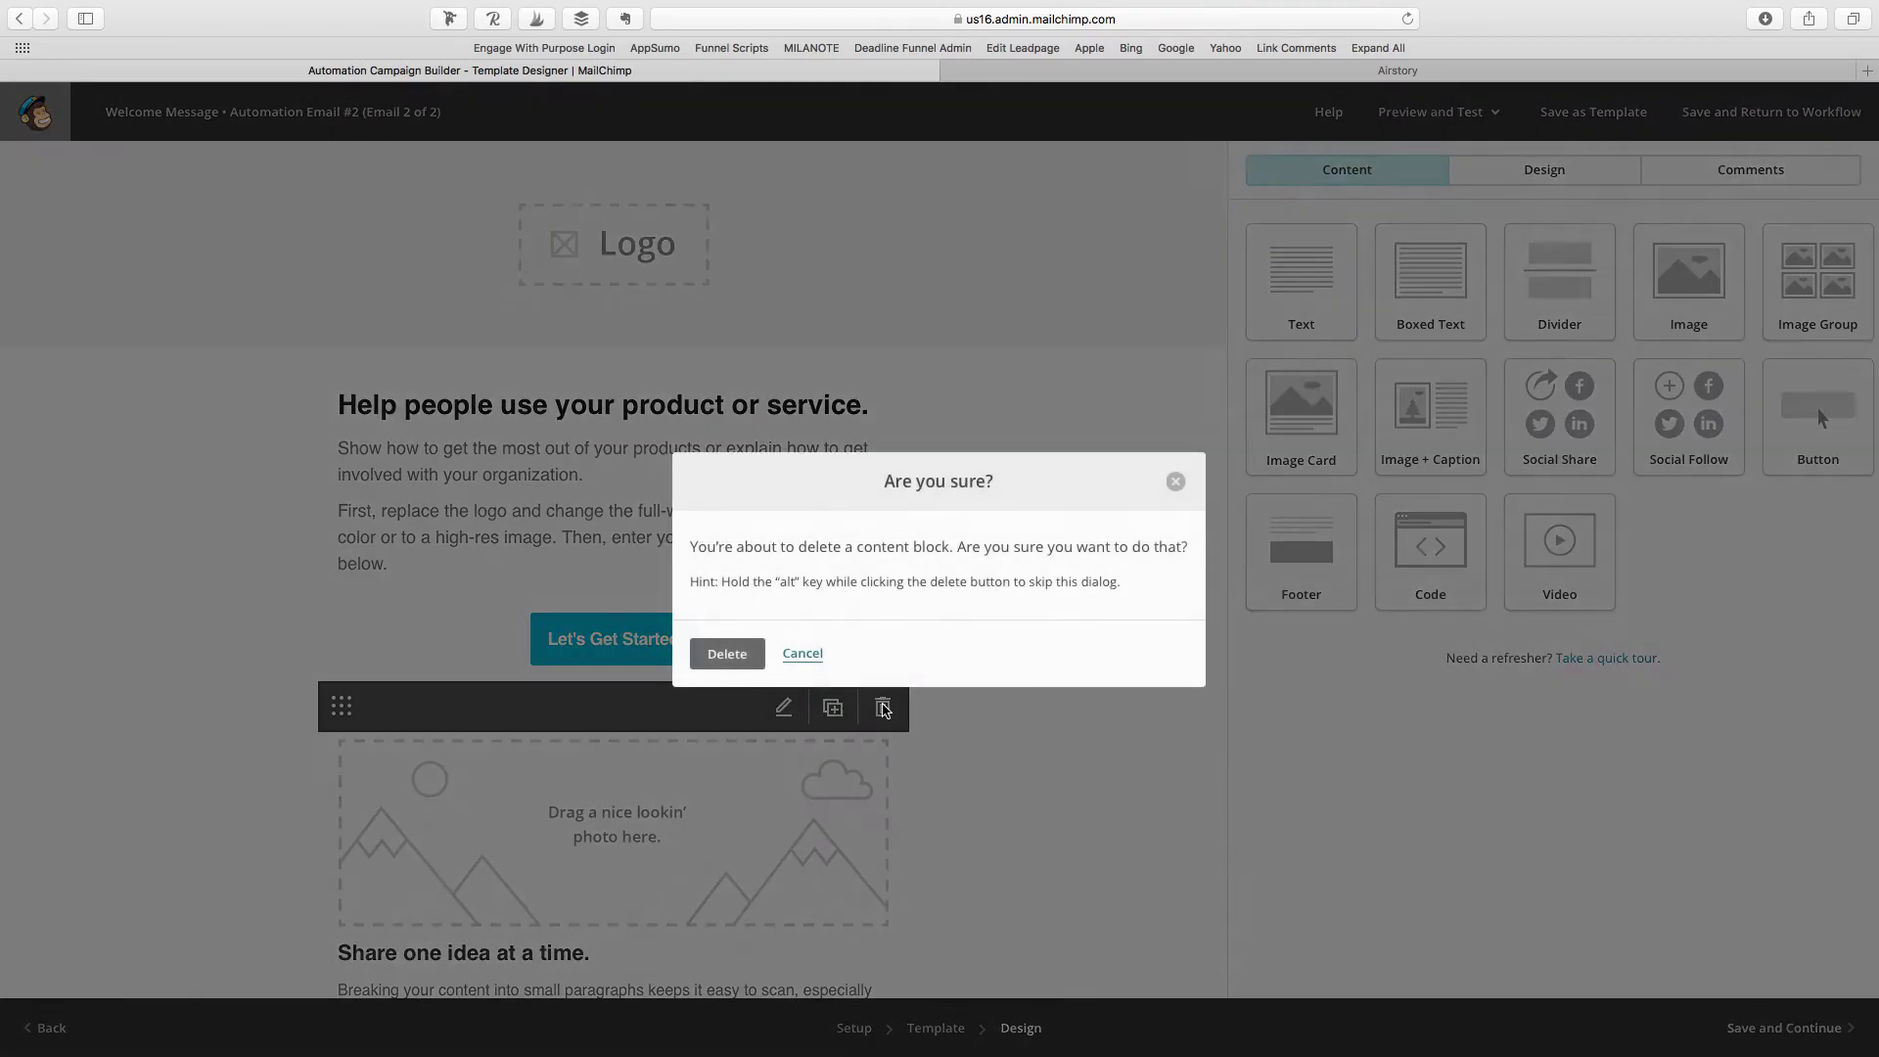
key(Escape)
Step: Delete the 'Share one idea' and 'One last thing' sections
scroll(931, 679, down, 2)
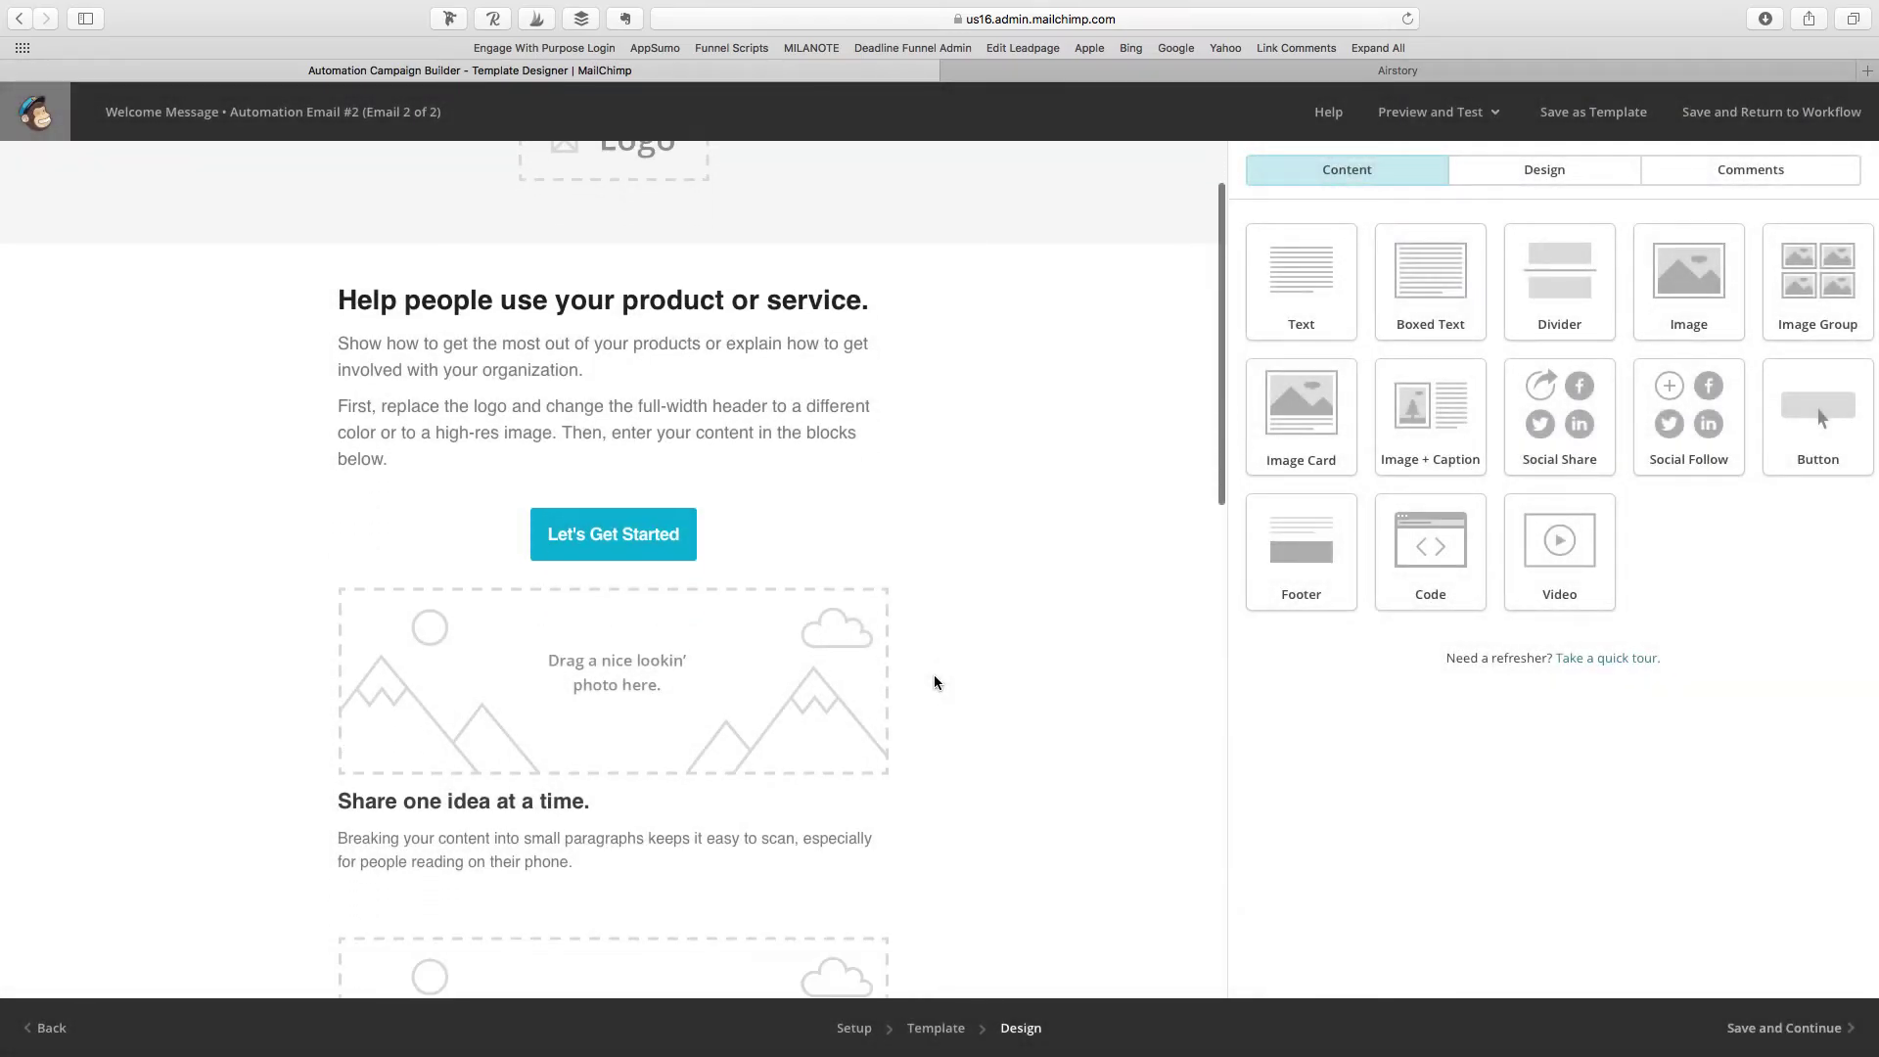
click(882, 600)
click(726, 653)
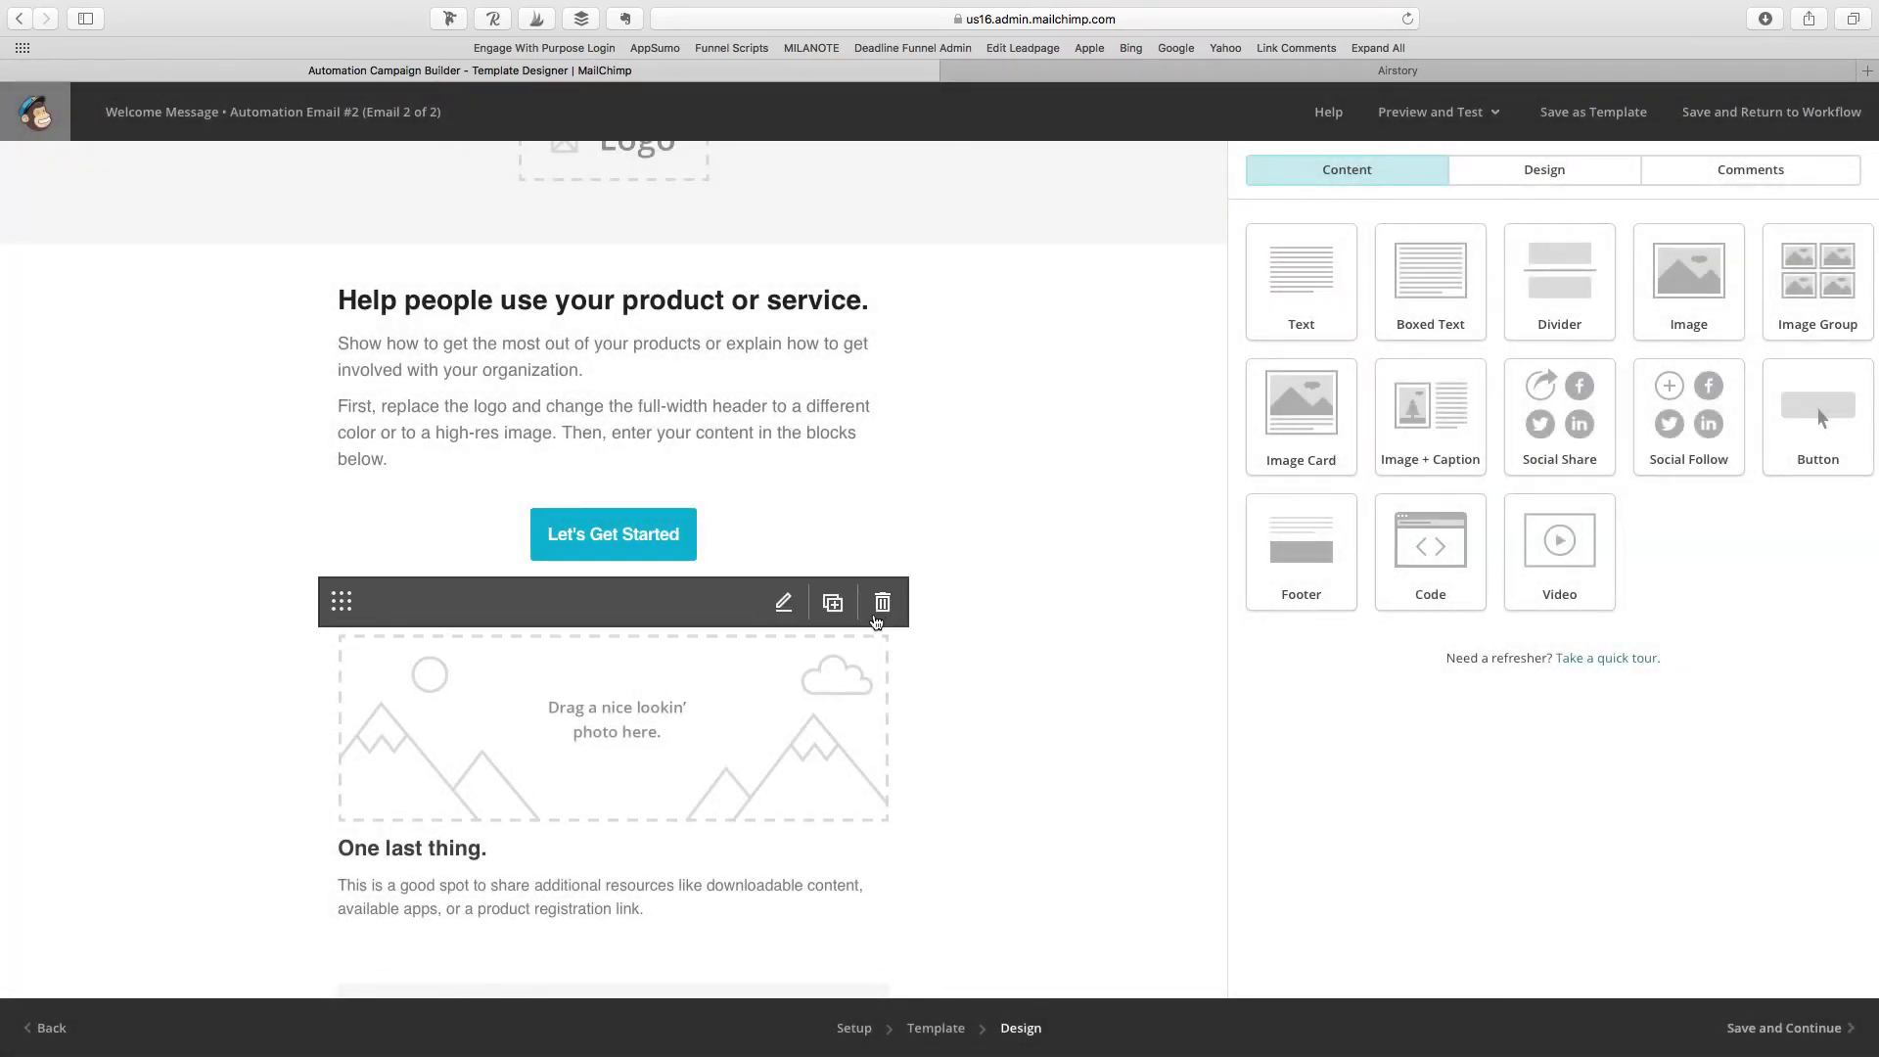
click(881, 636)
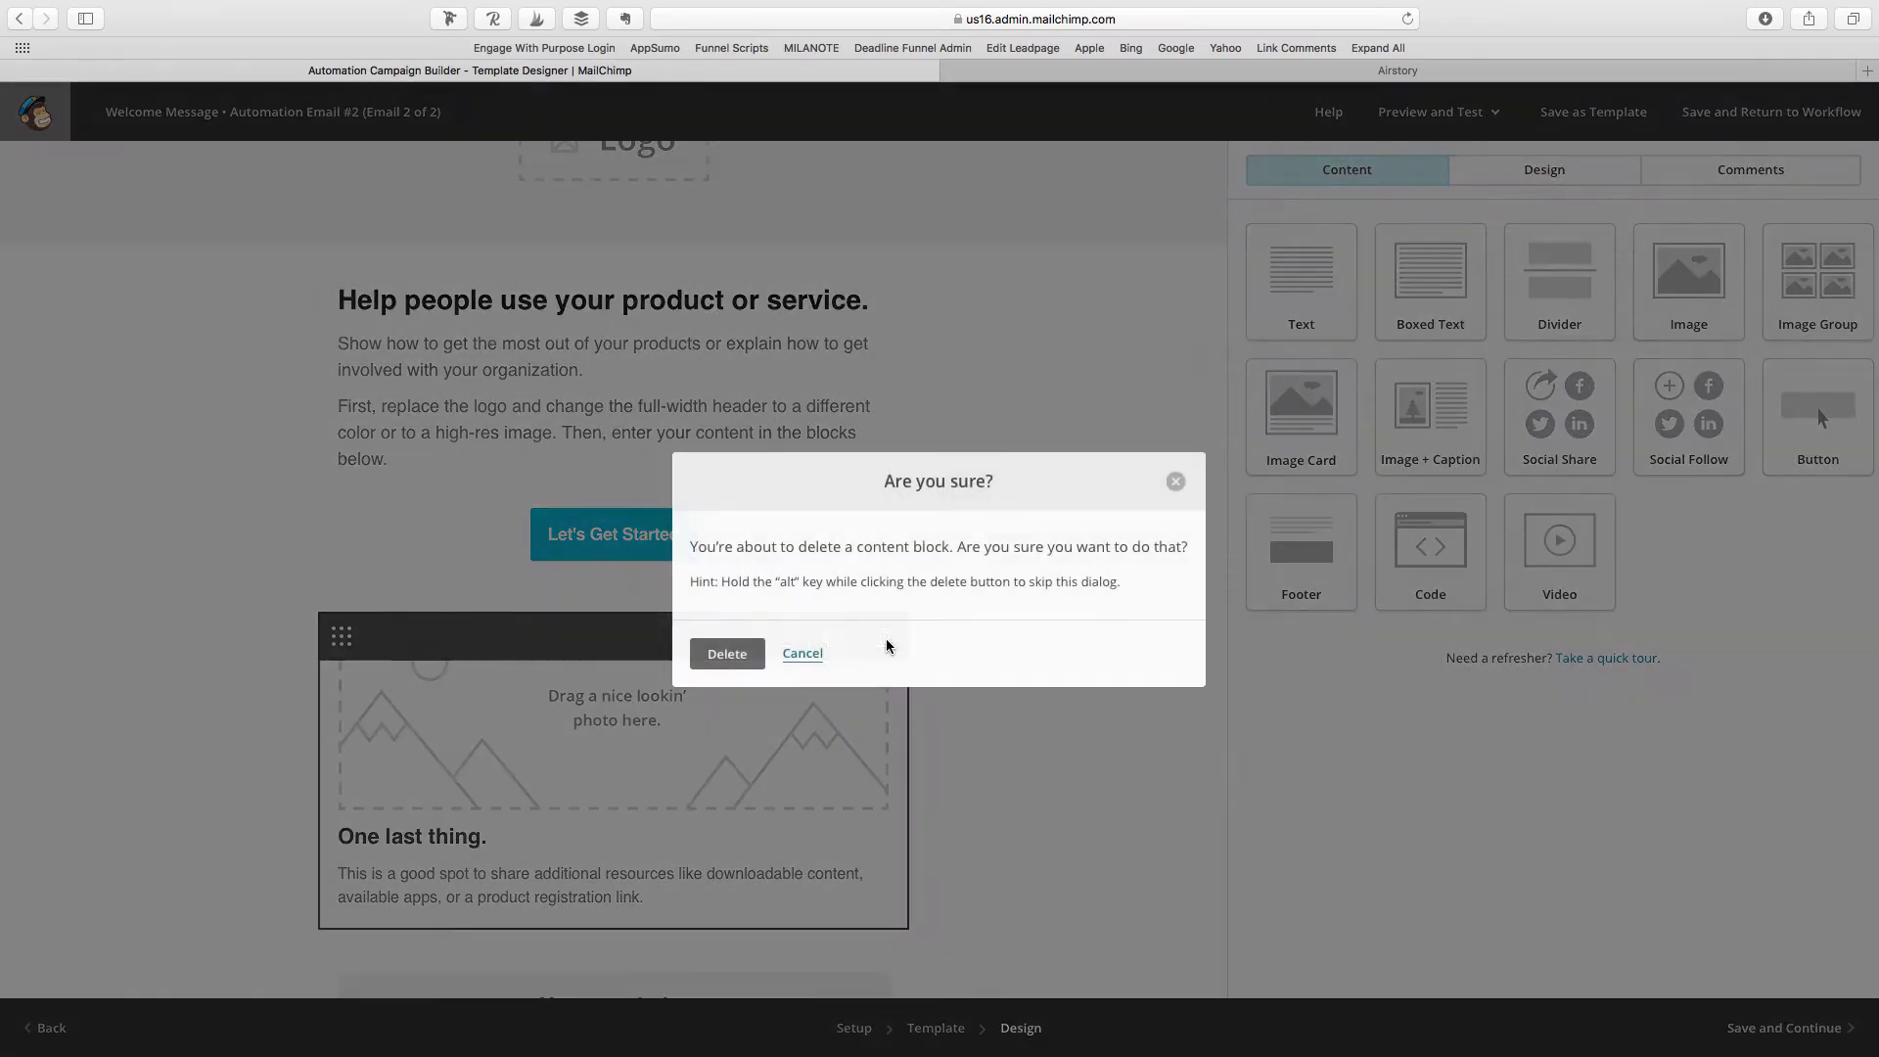
click(745, 660)
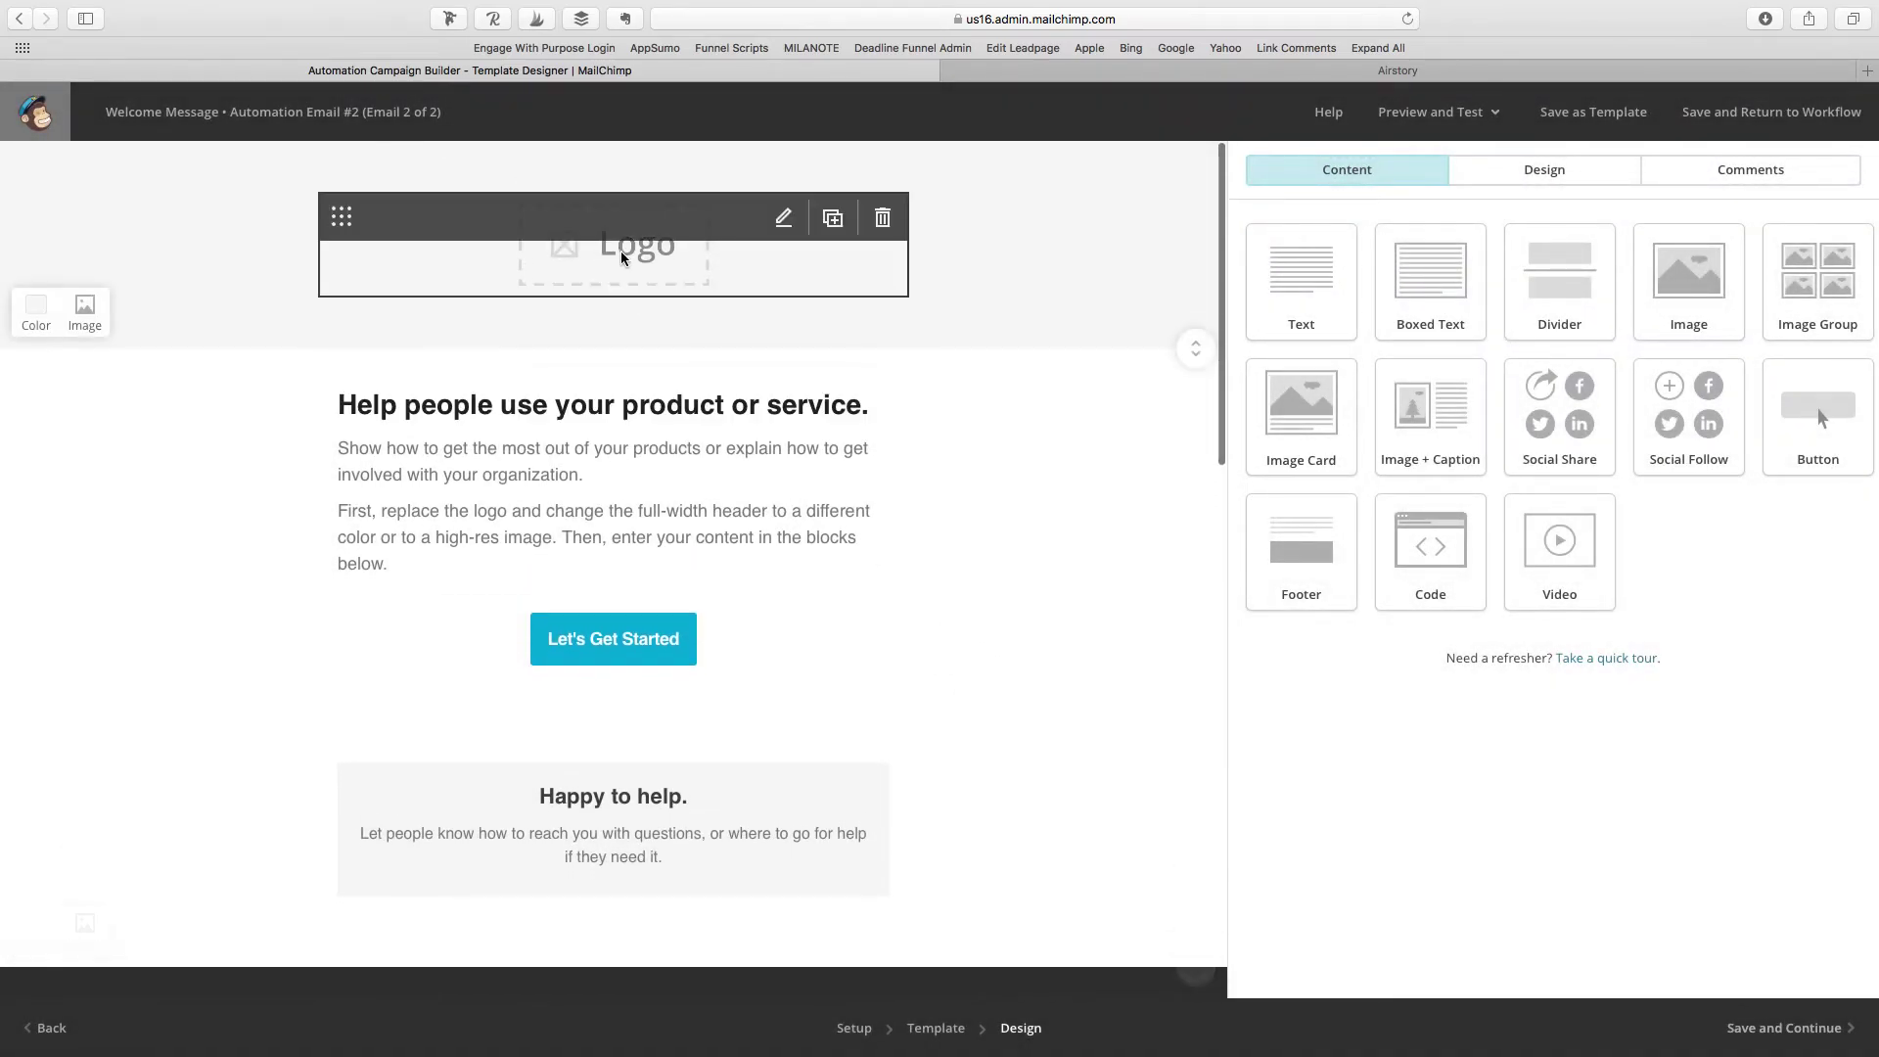
Step: Replace the logo placeholder with the YOUR BRAND banner as the header image
click(775, 221)
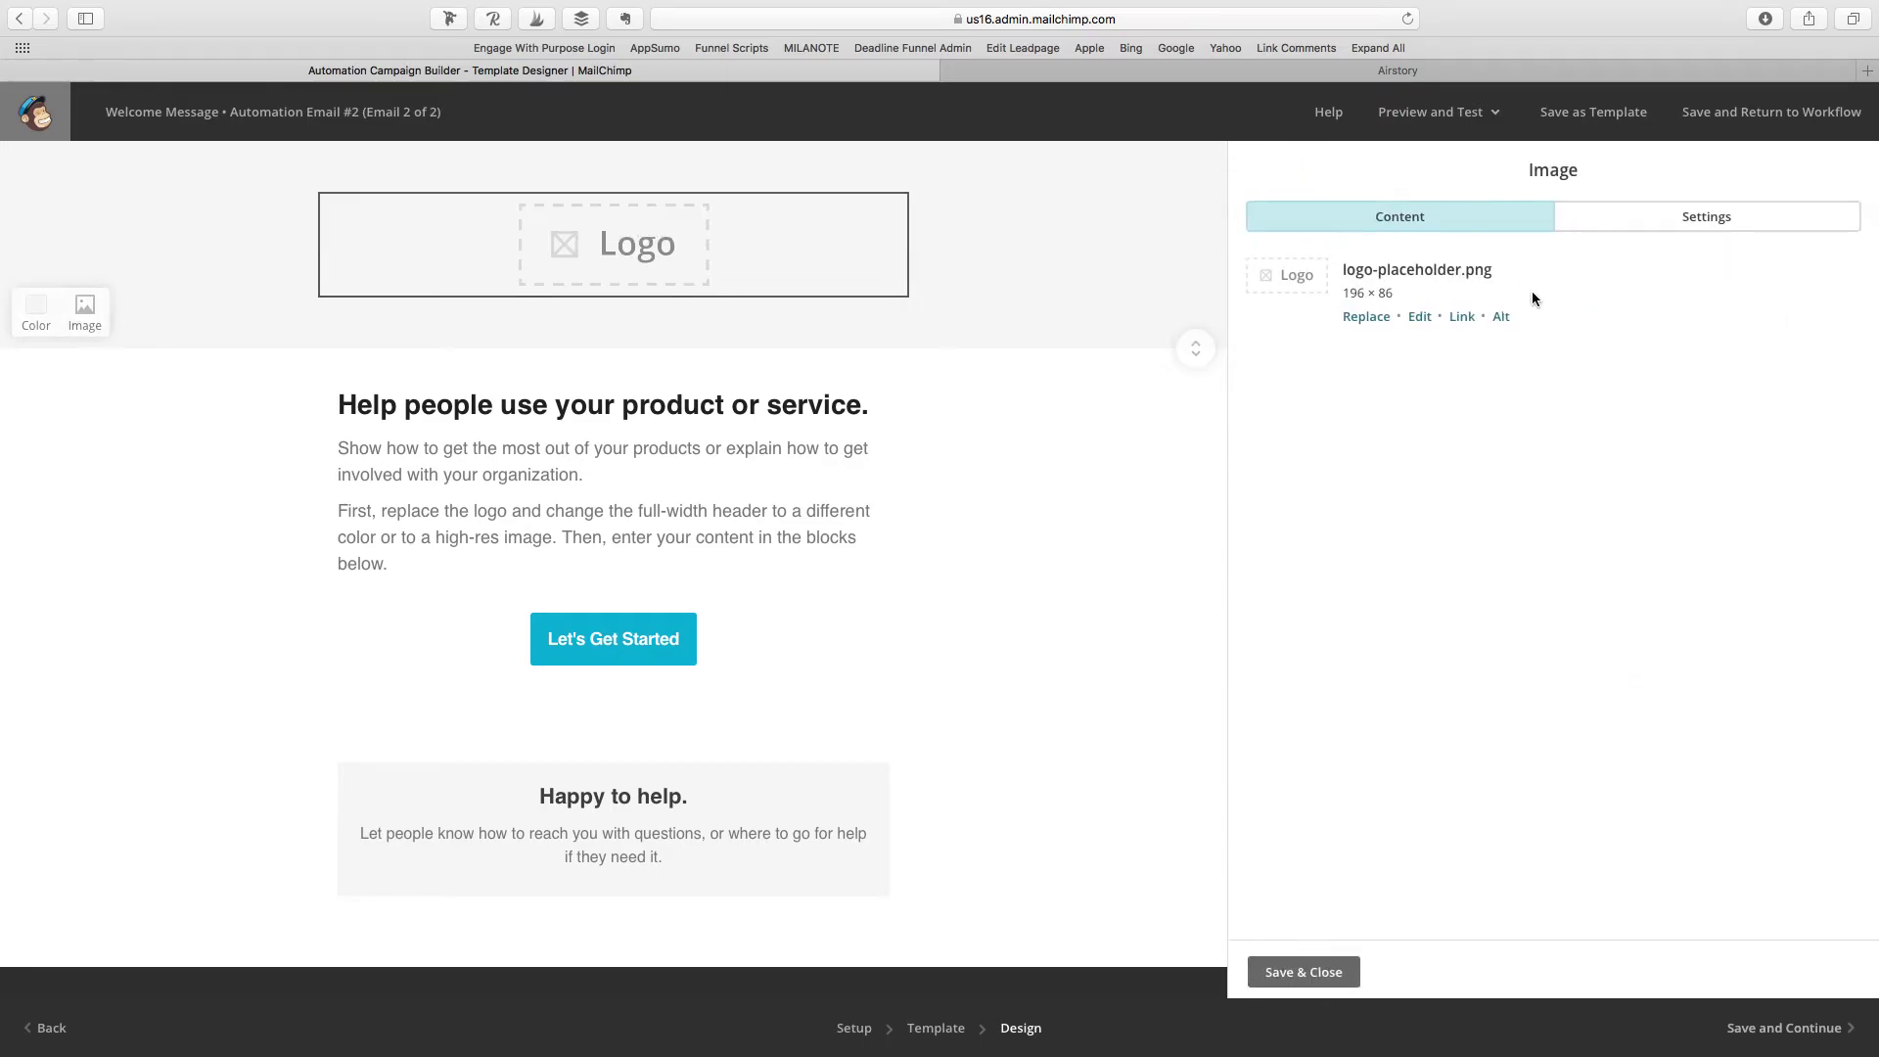
click(1359, 318)
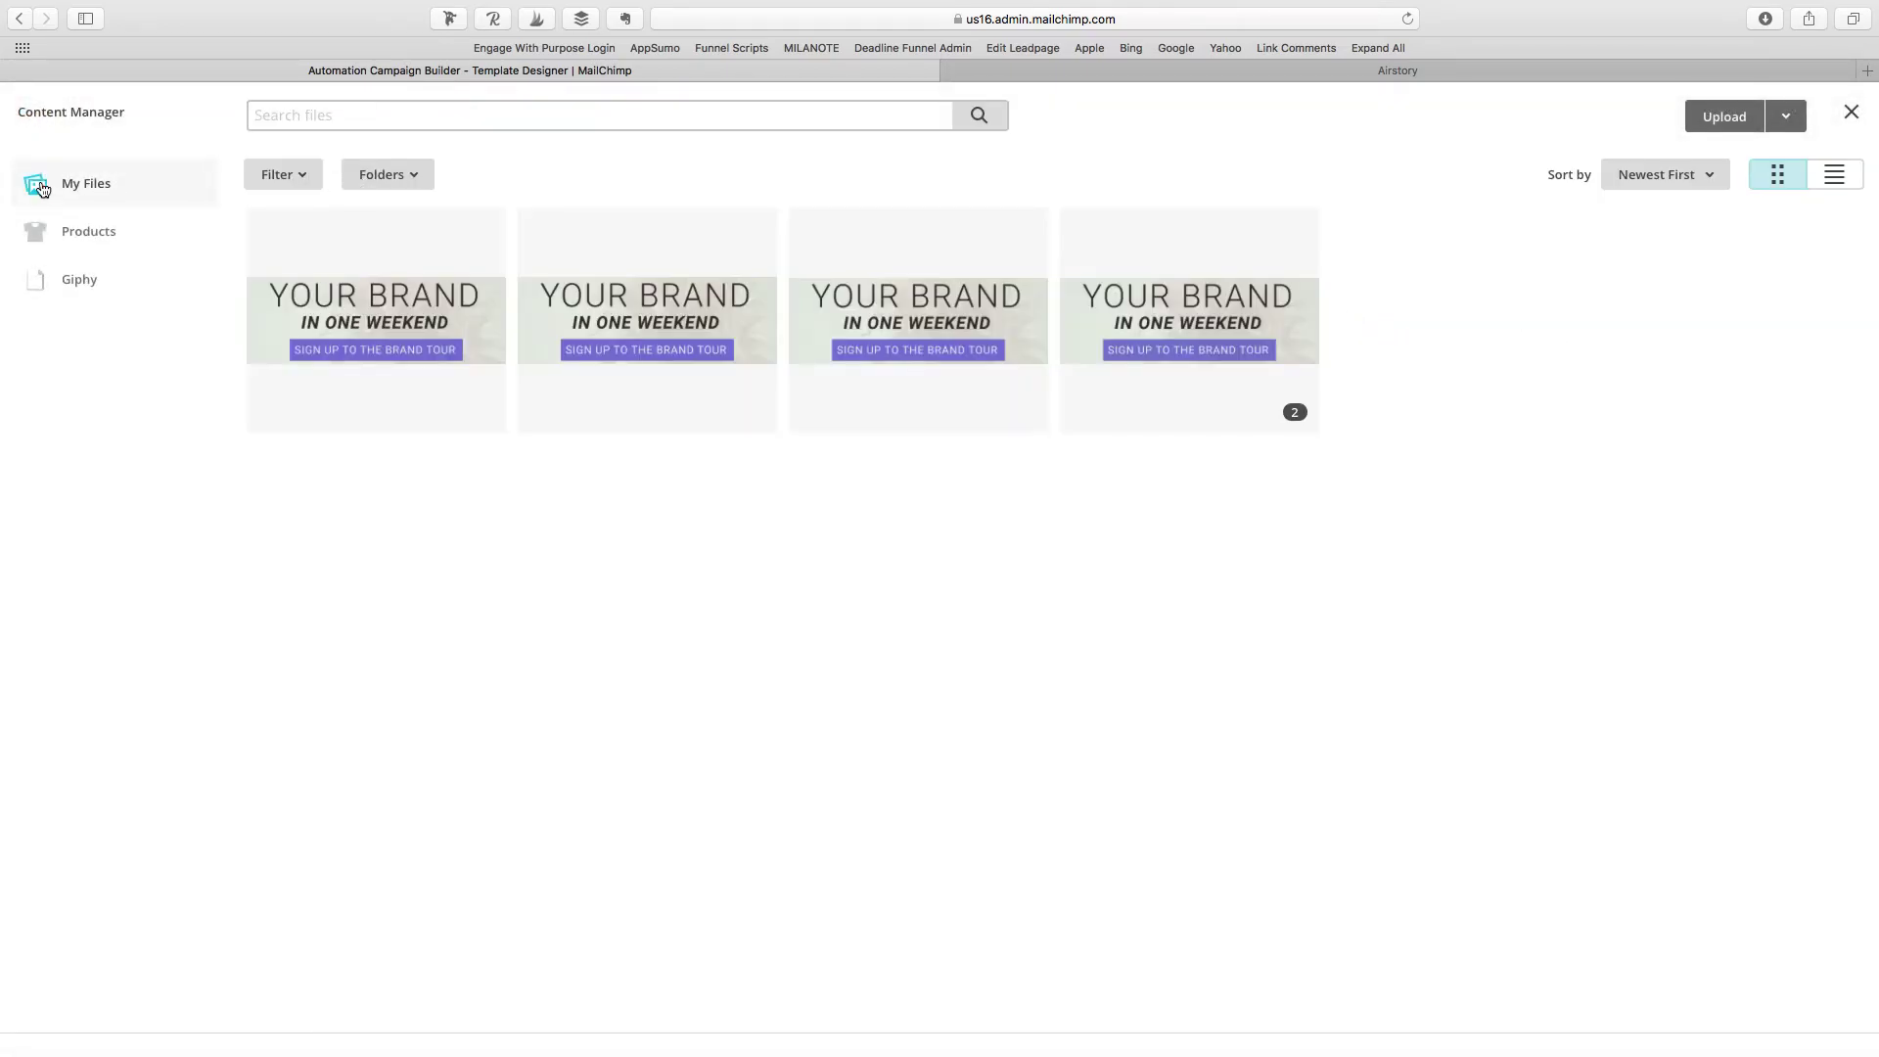
click(1770, 115)
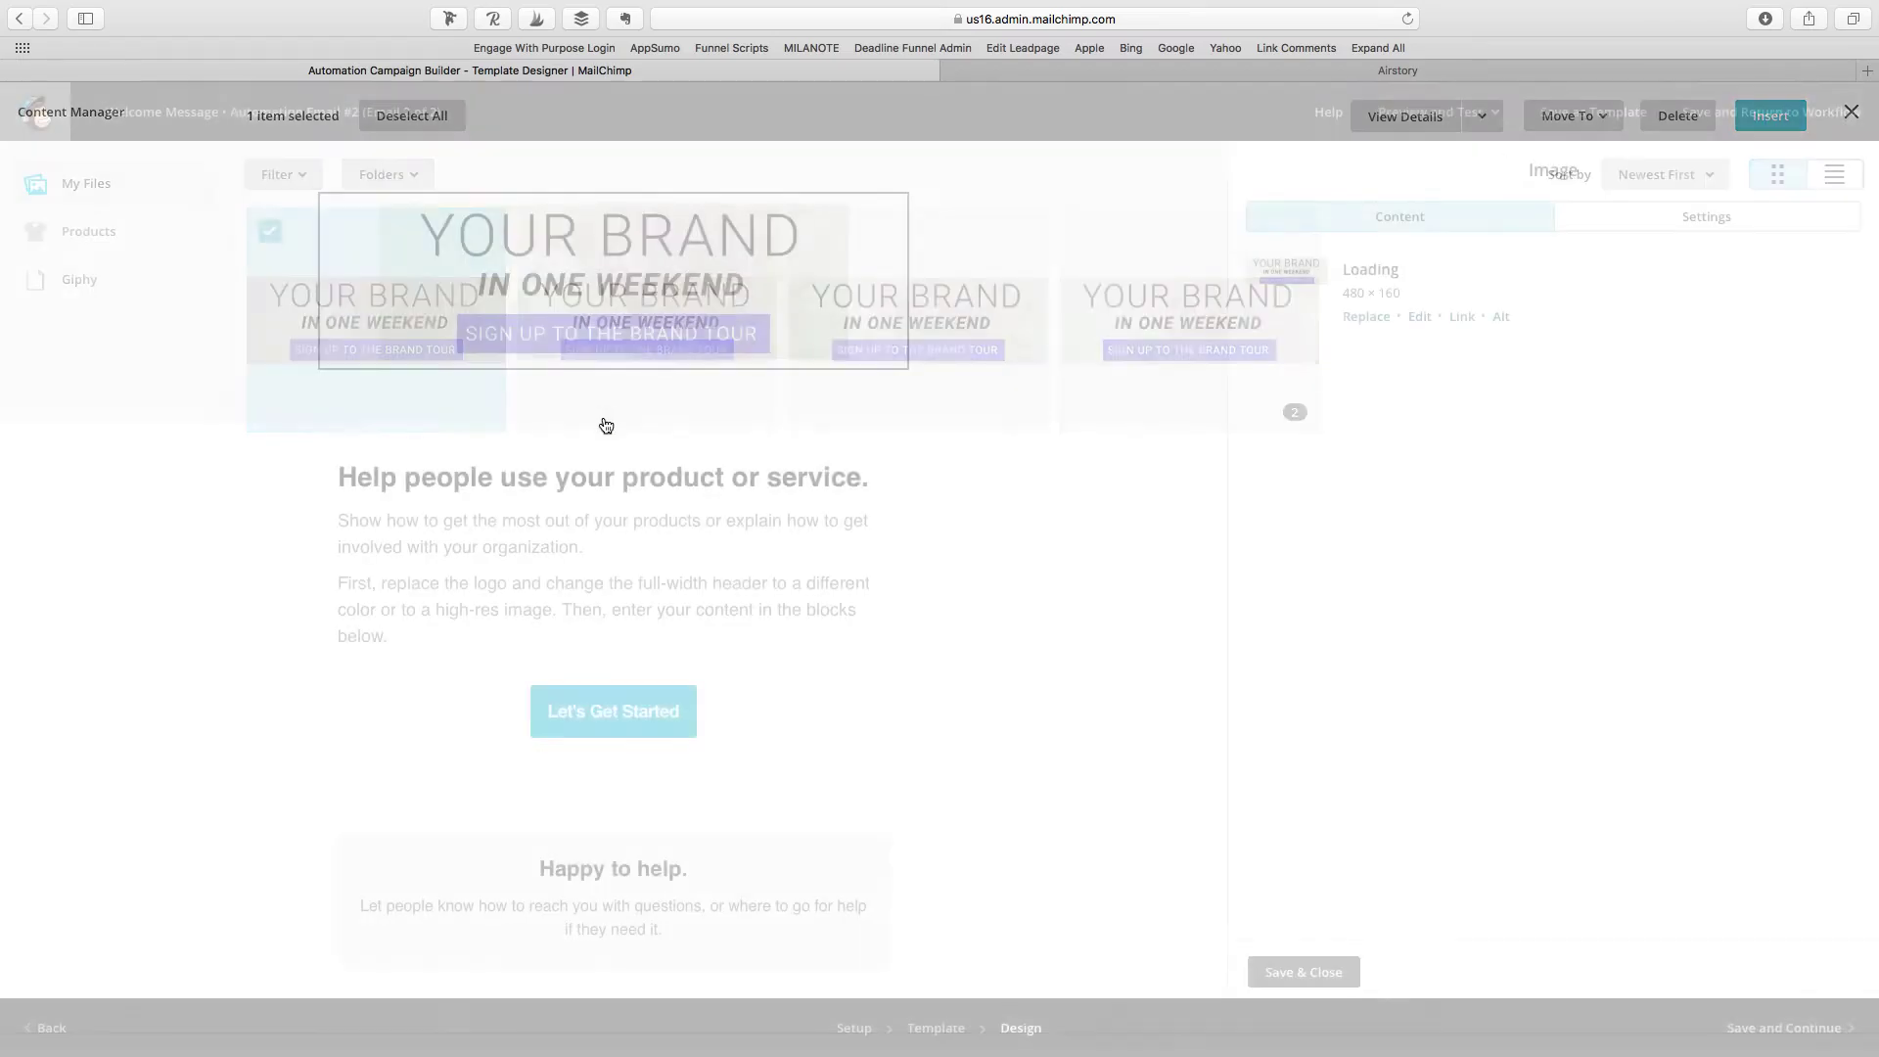
Step: Make the intro read 'Dear *|FNAME|*,' followed by 'Free offer.' and save the block
click(773, 474)
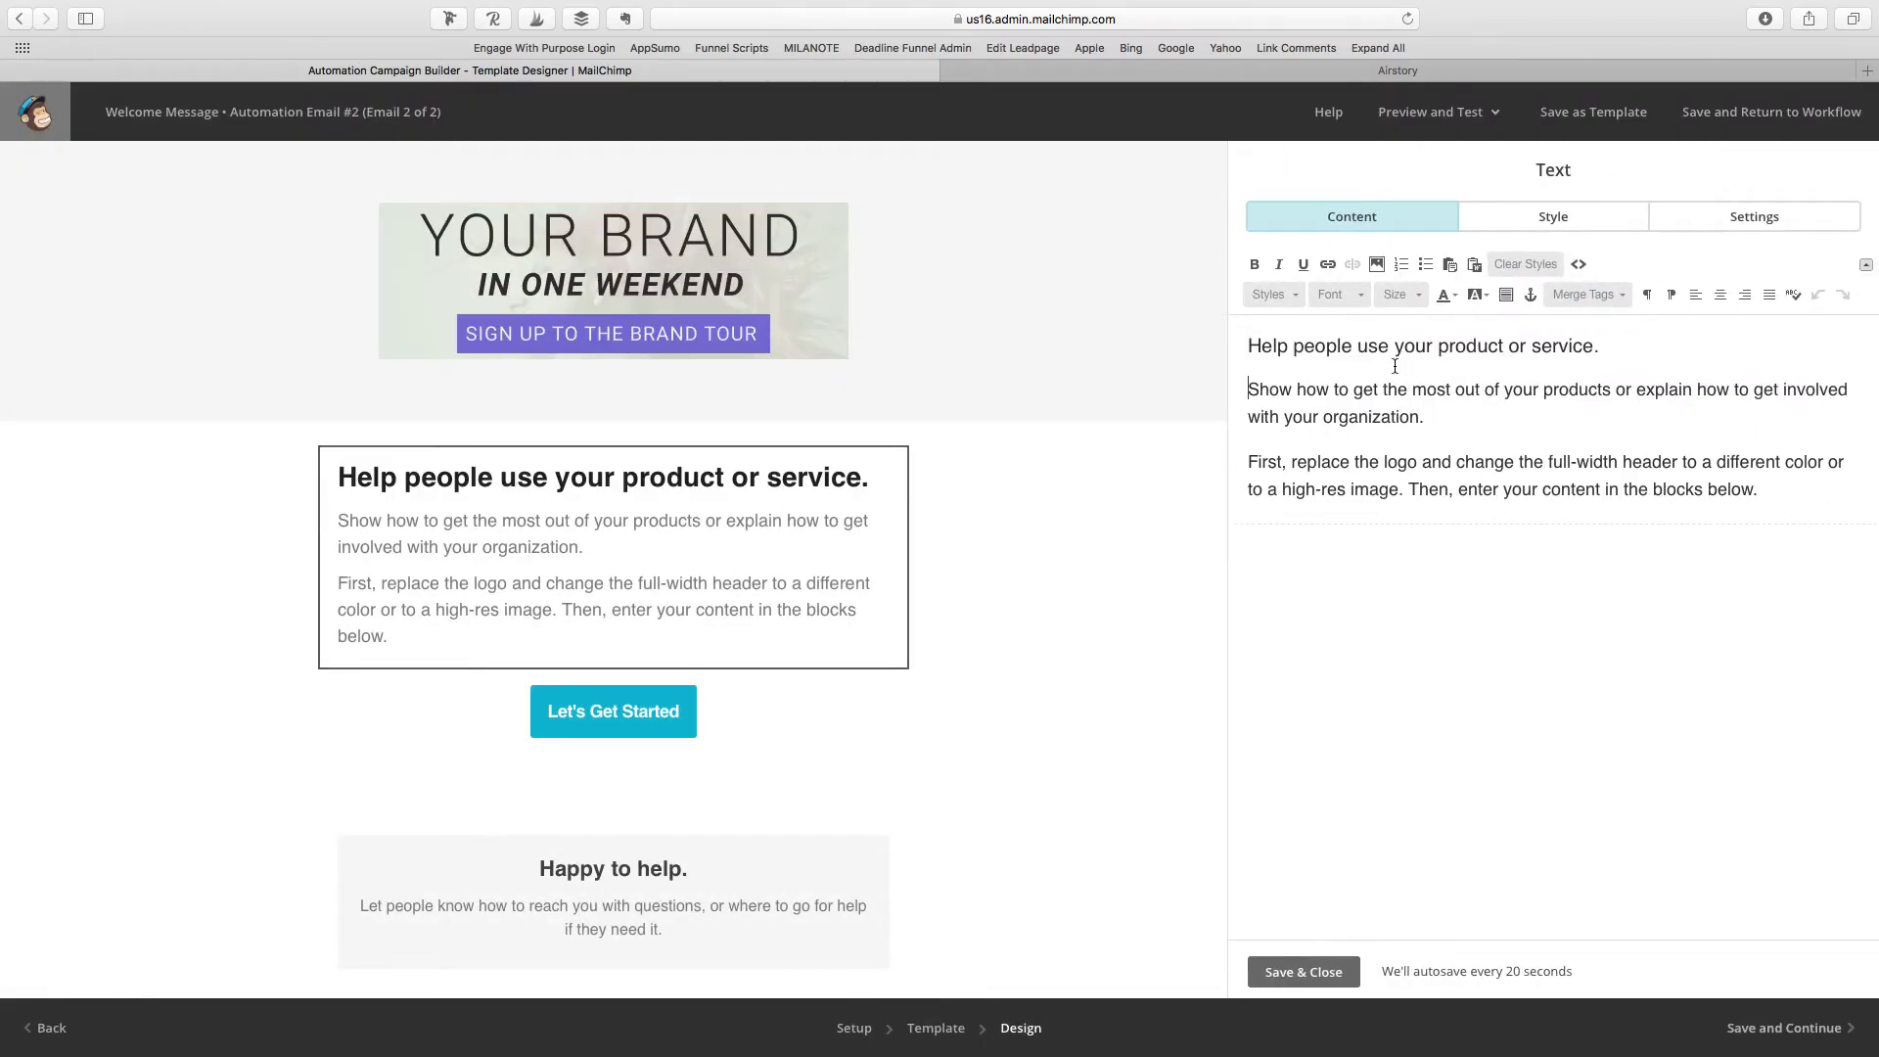
drag(1598, 342, 1203, 342)
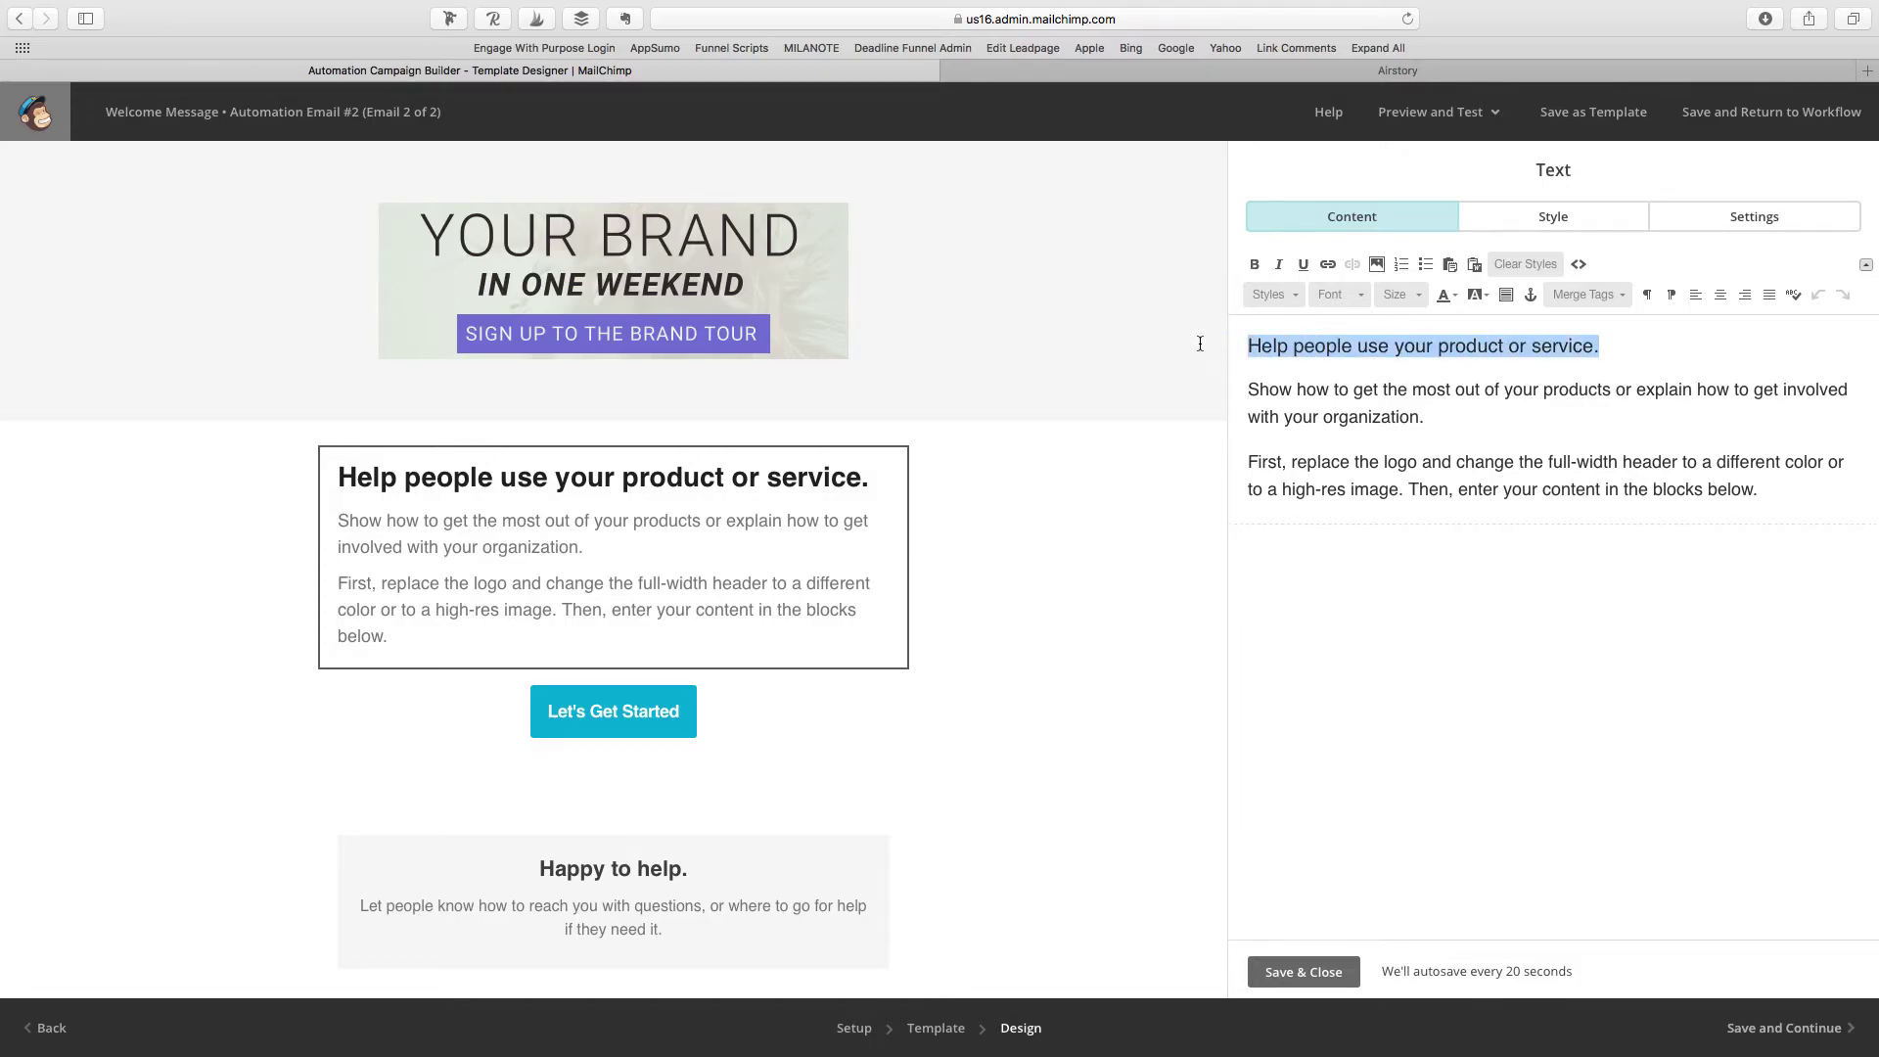
text(Dear)
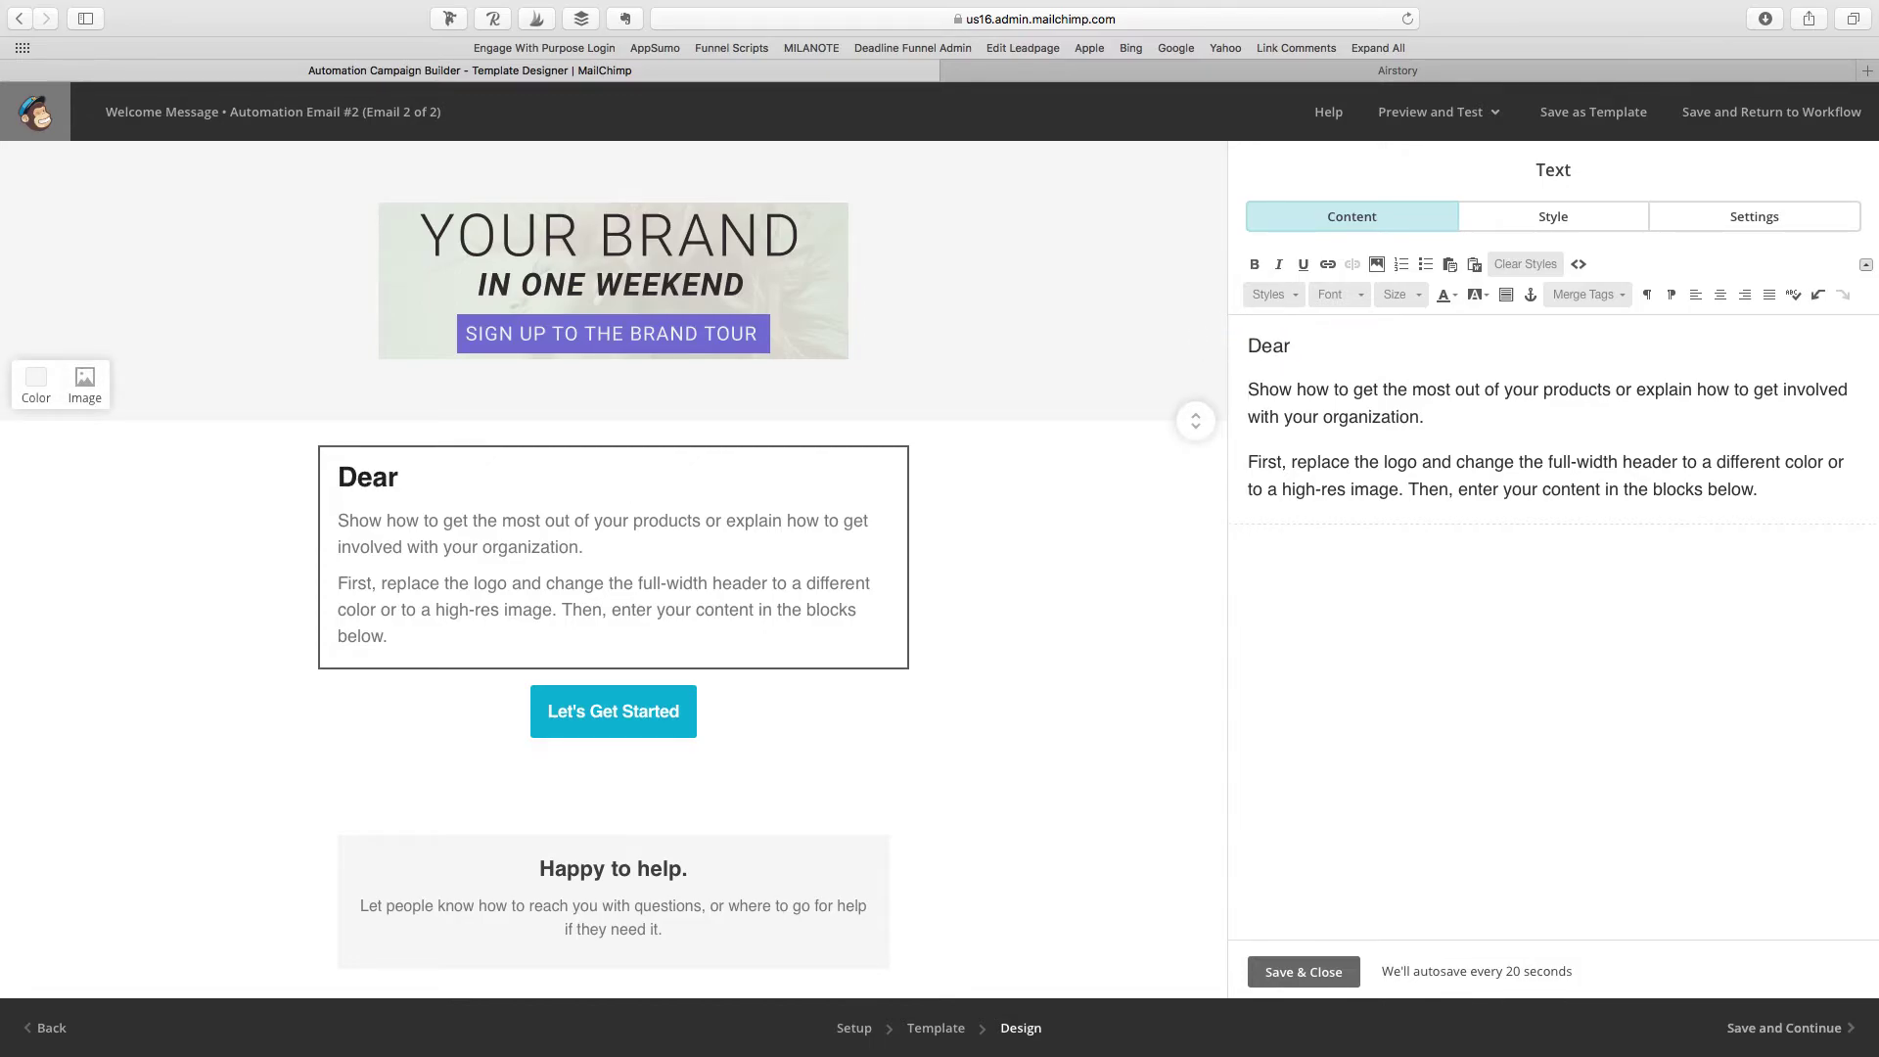
click(1587, 295)
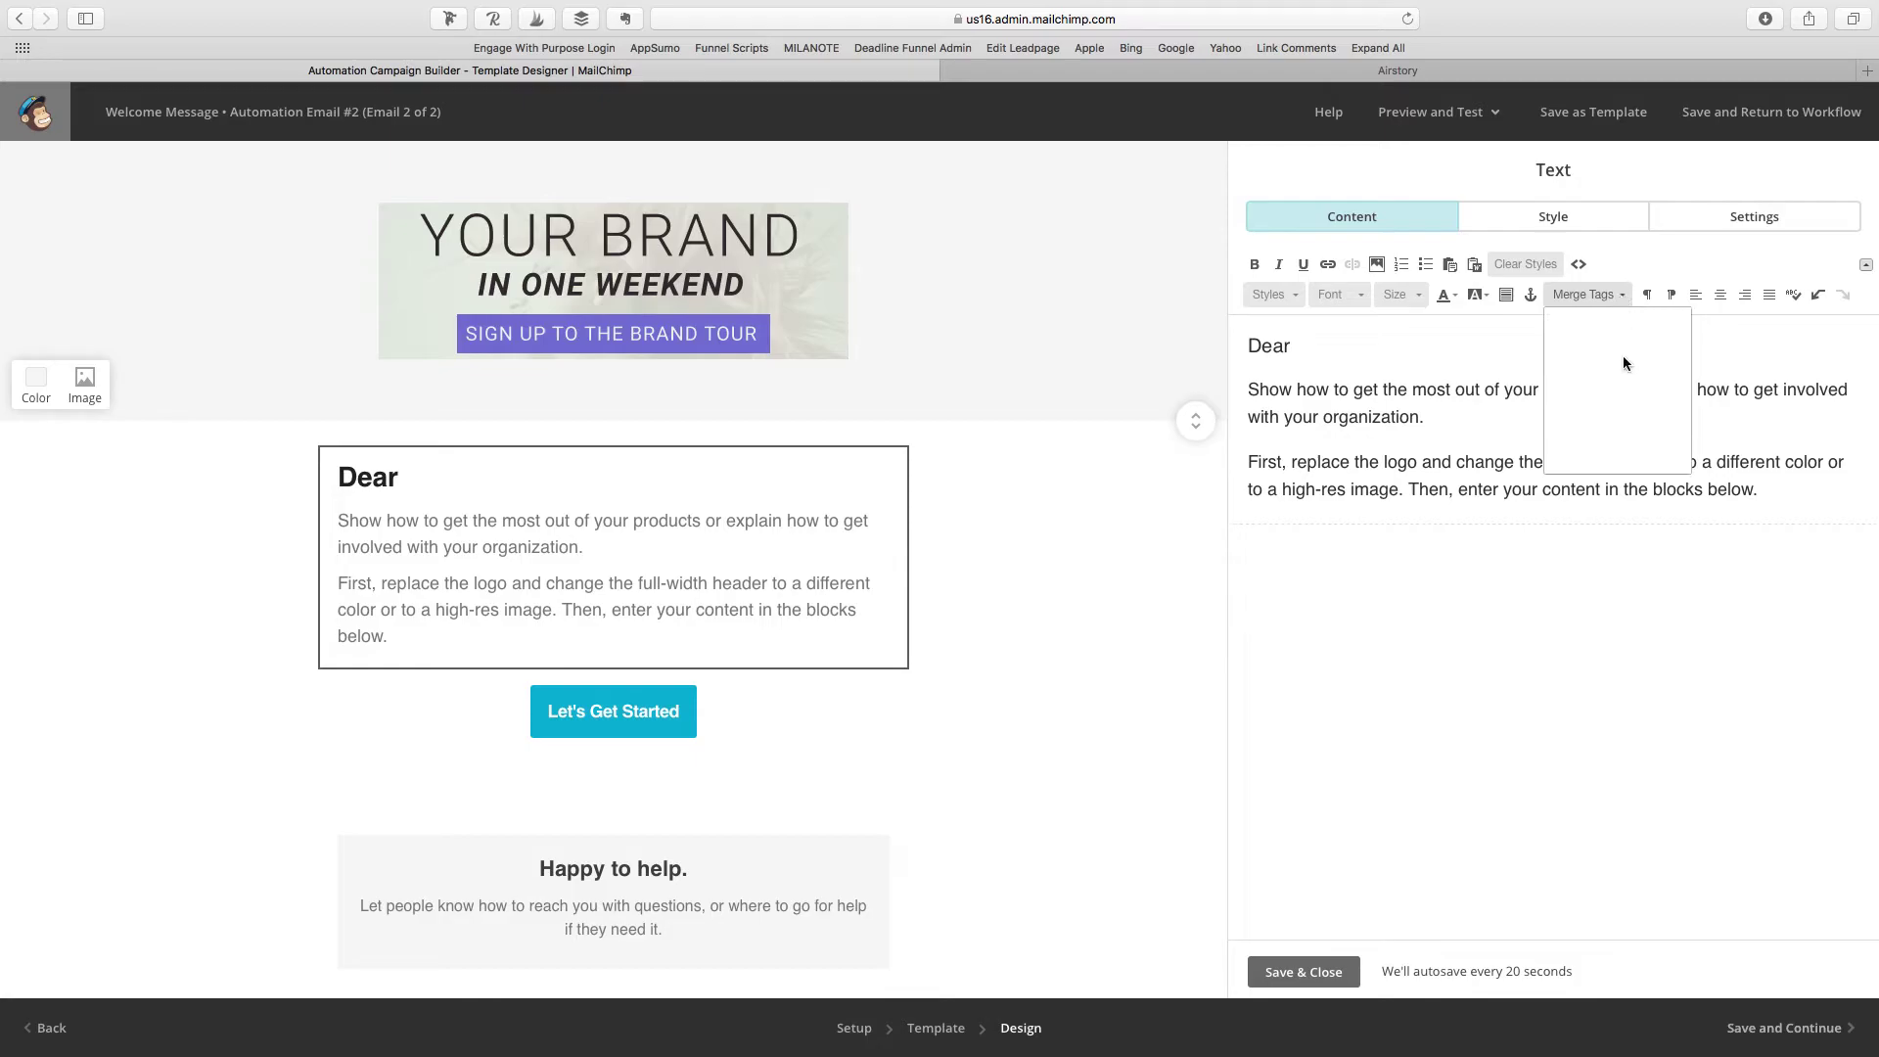
click(1606, 399)
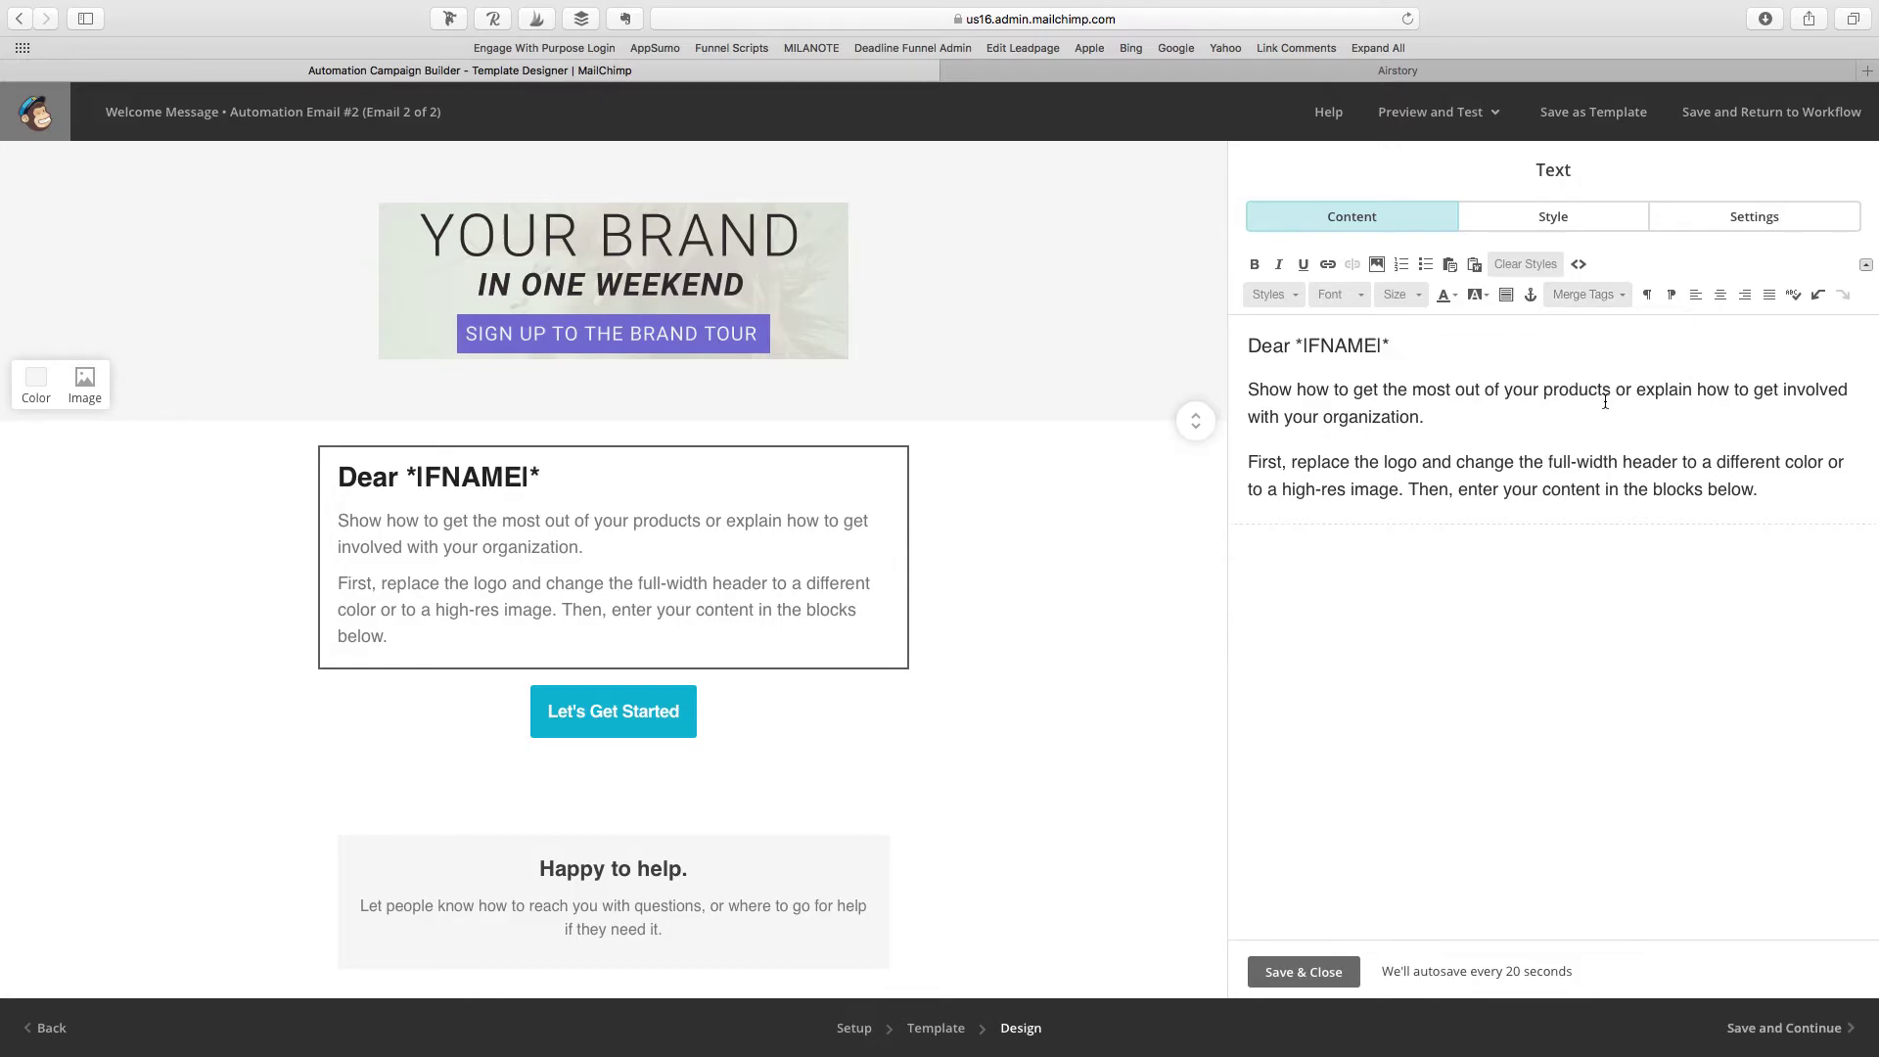
text(,)
drag(1764, 492, 1189, 387)
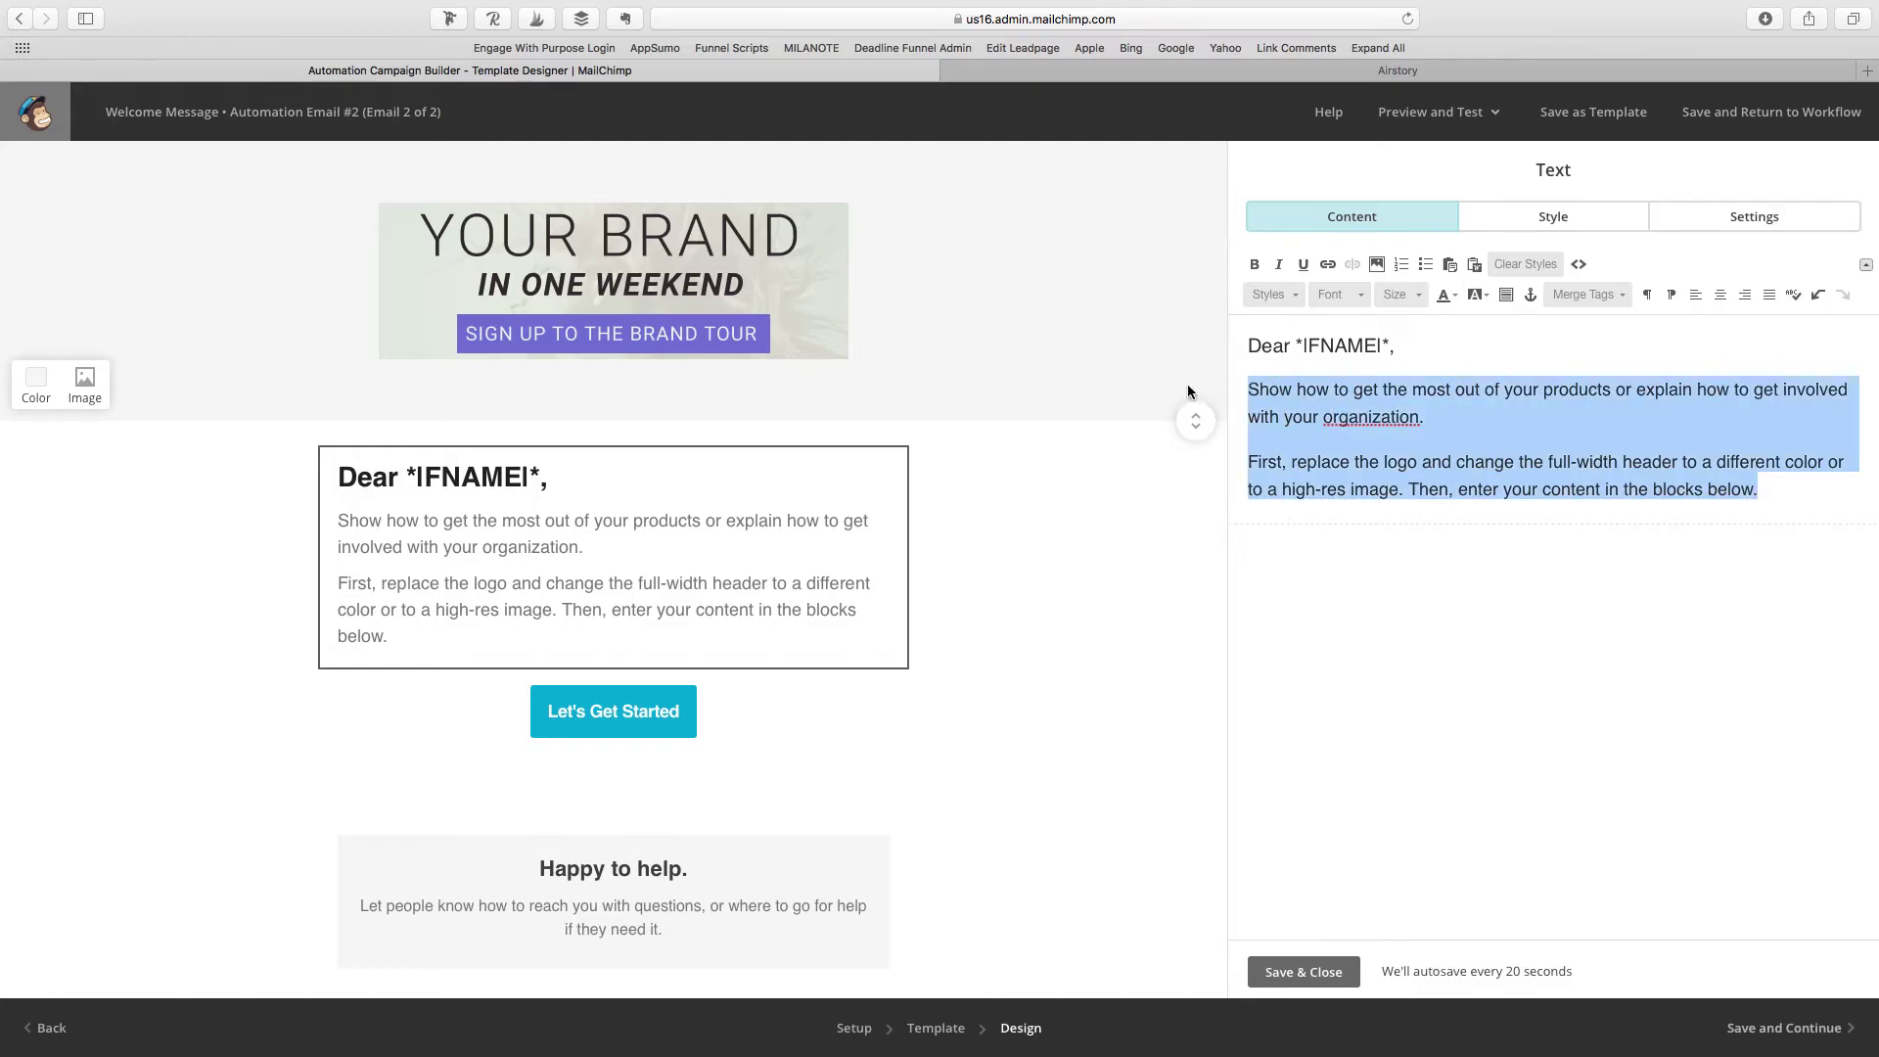
text(Free offer.)
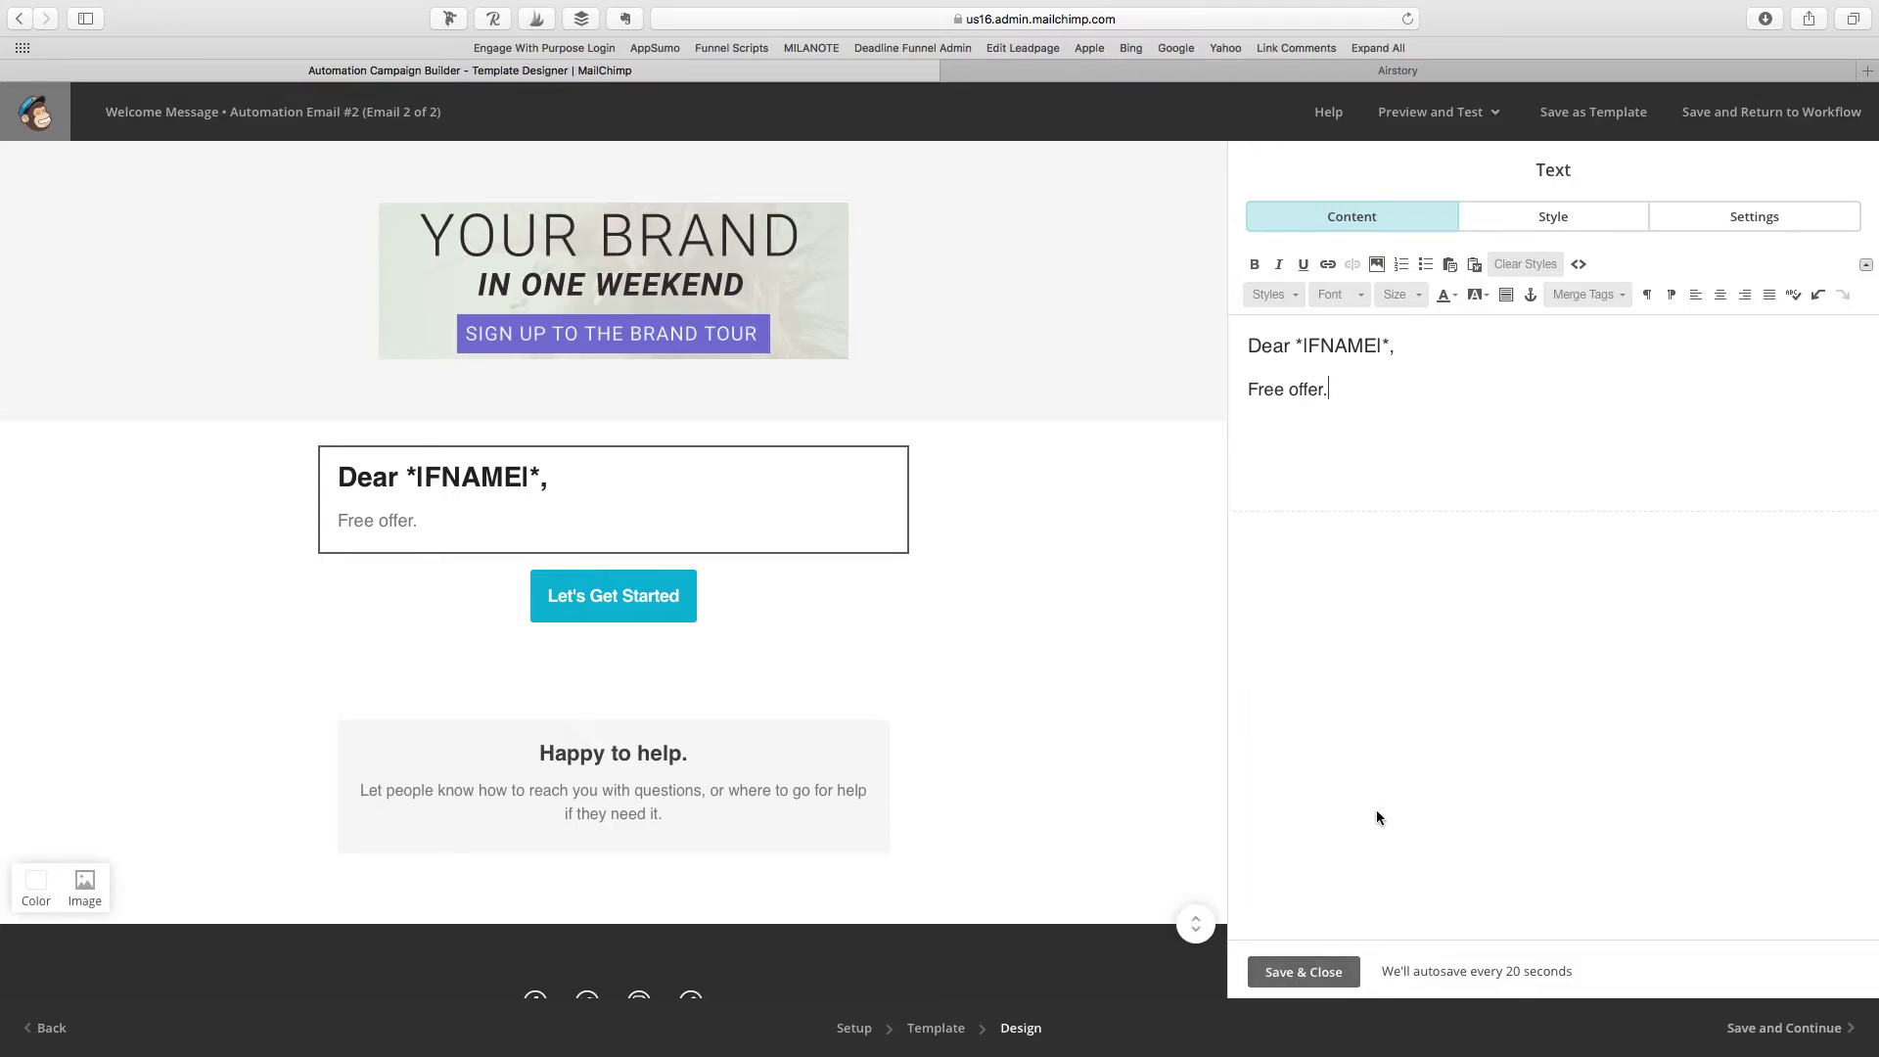
click(1305, 972)
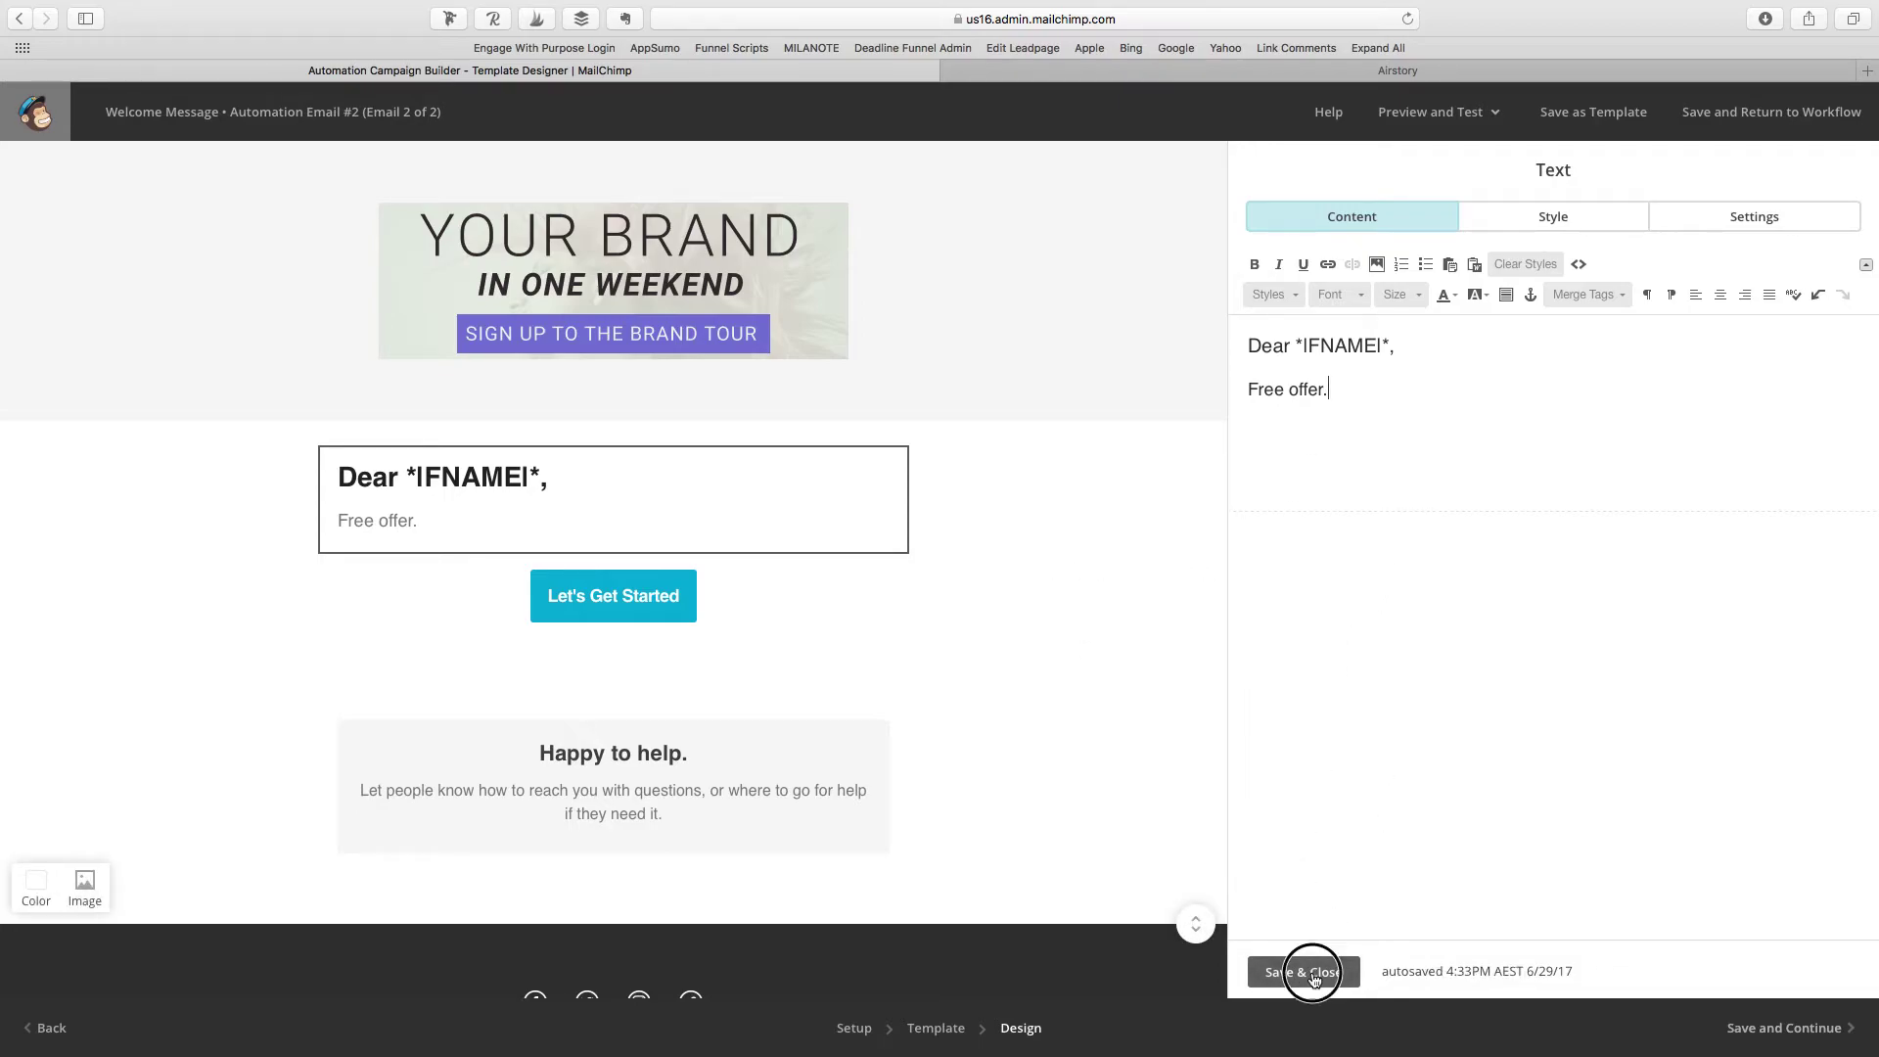
Step: Link the button to gretcho.link/dlounge and relabel it 'JOIN MY FREE FACEBOOK GROUP'
click(683, 609)
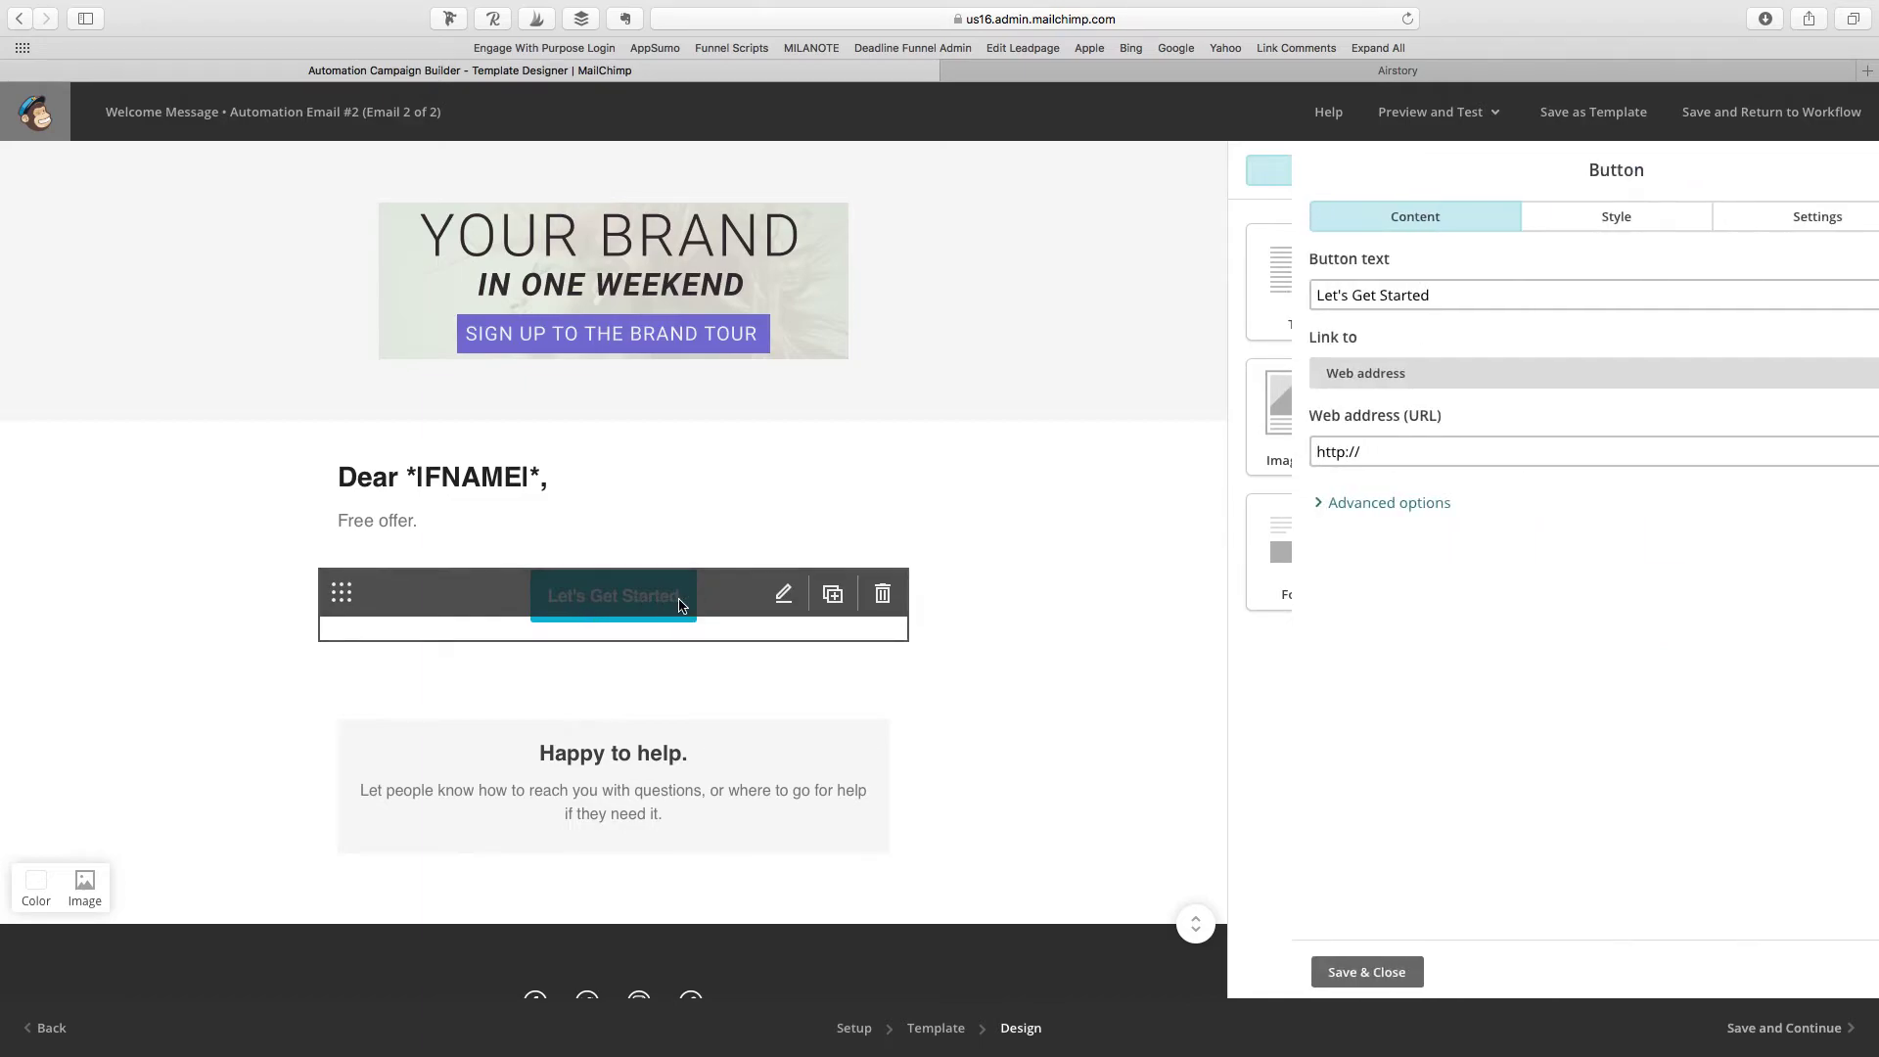
click(1389, 455)
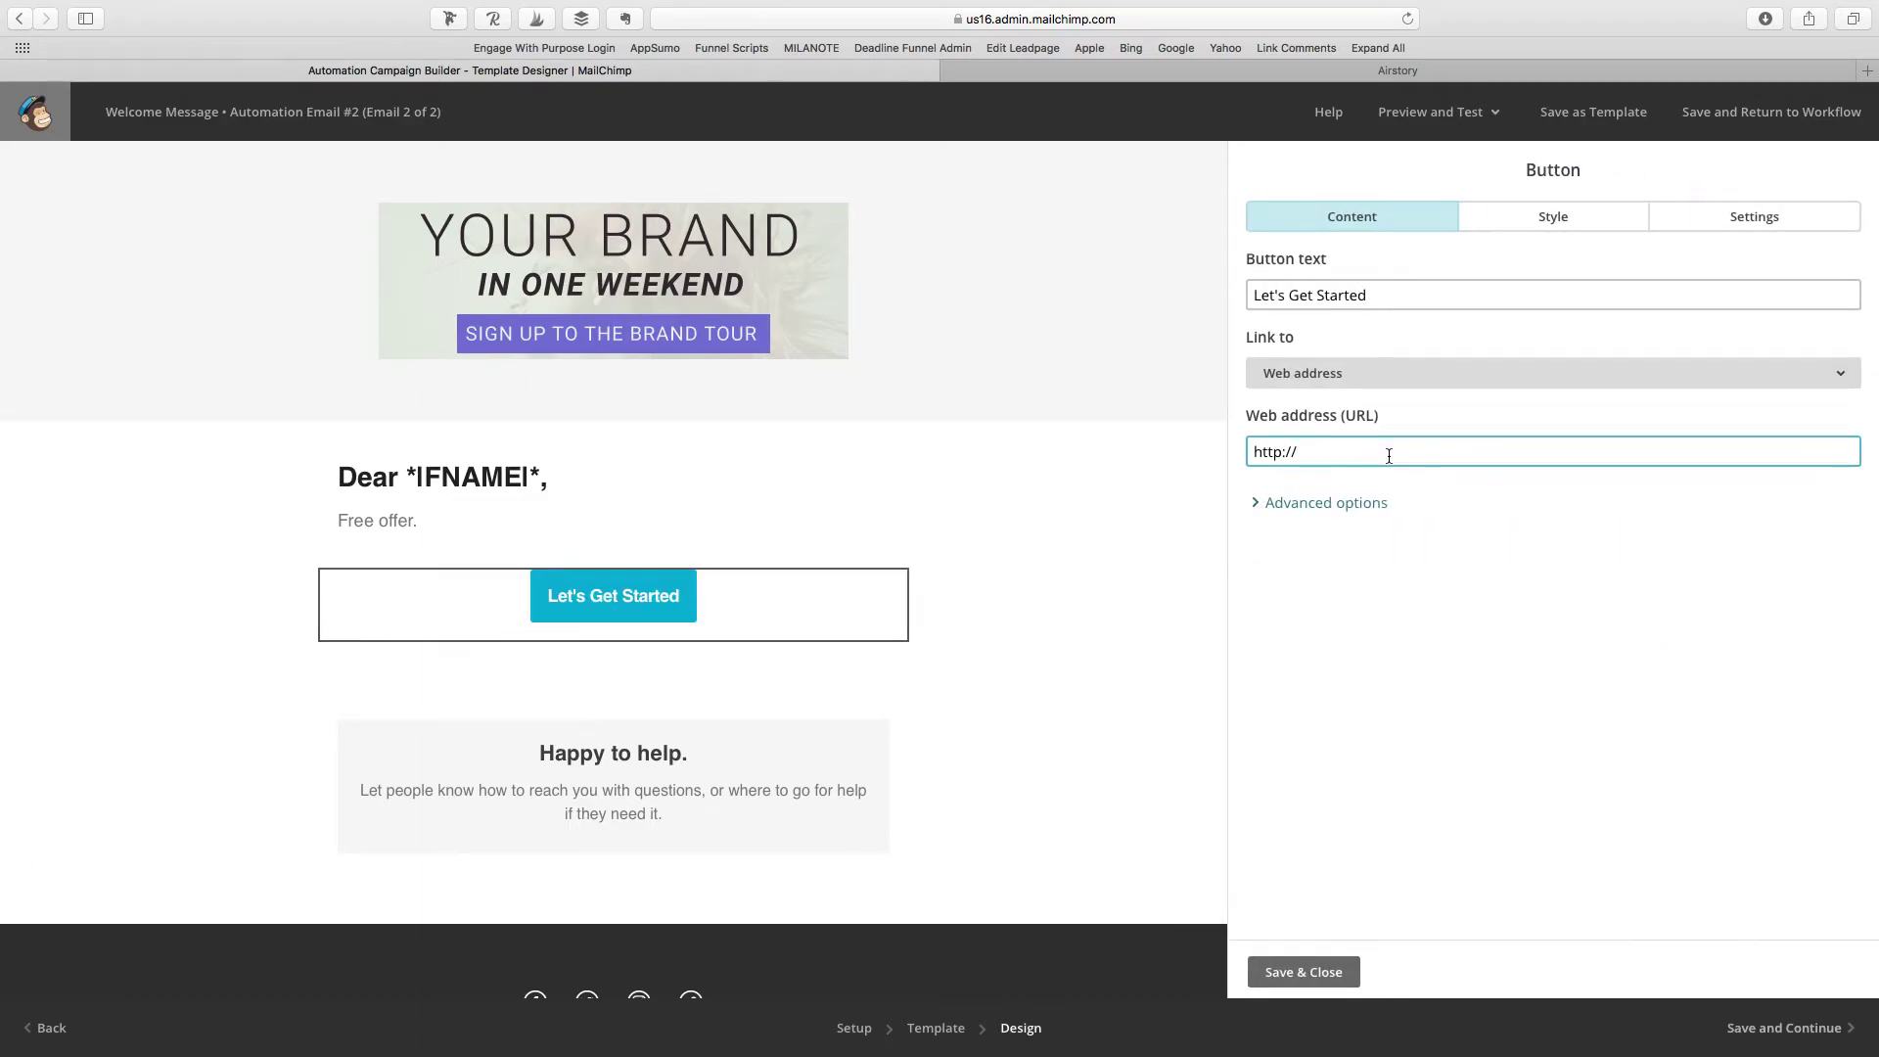
text(gretcho.link/dlounge)
triple_click(1392, 295)
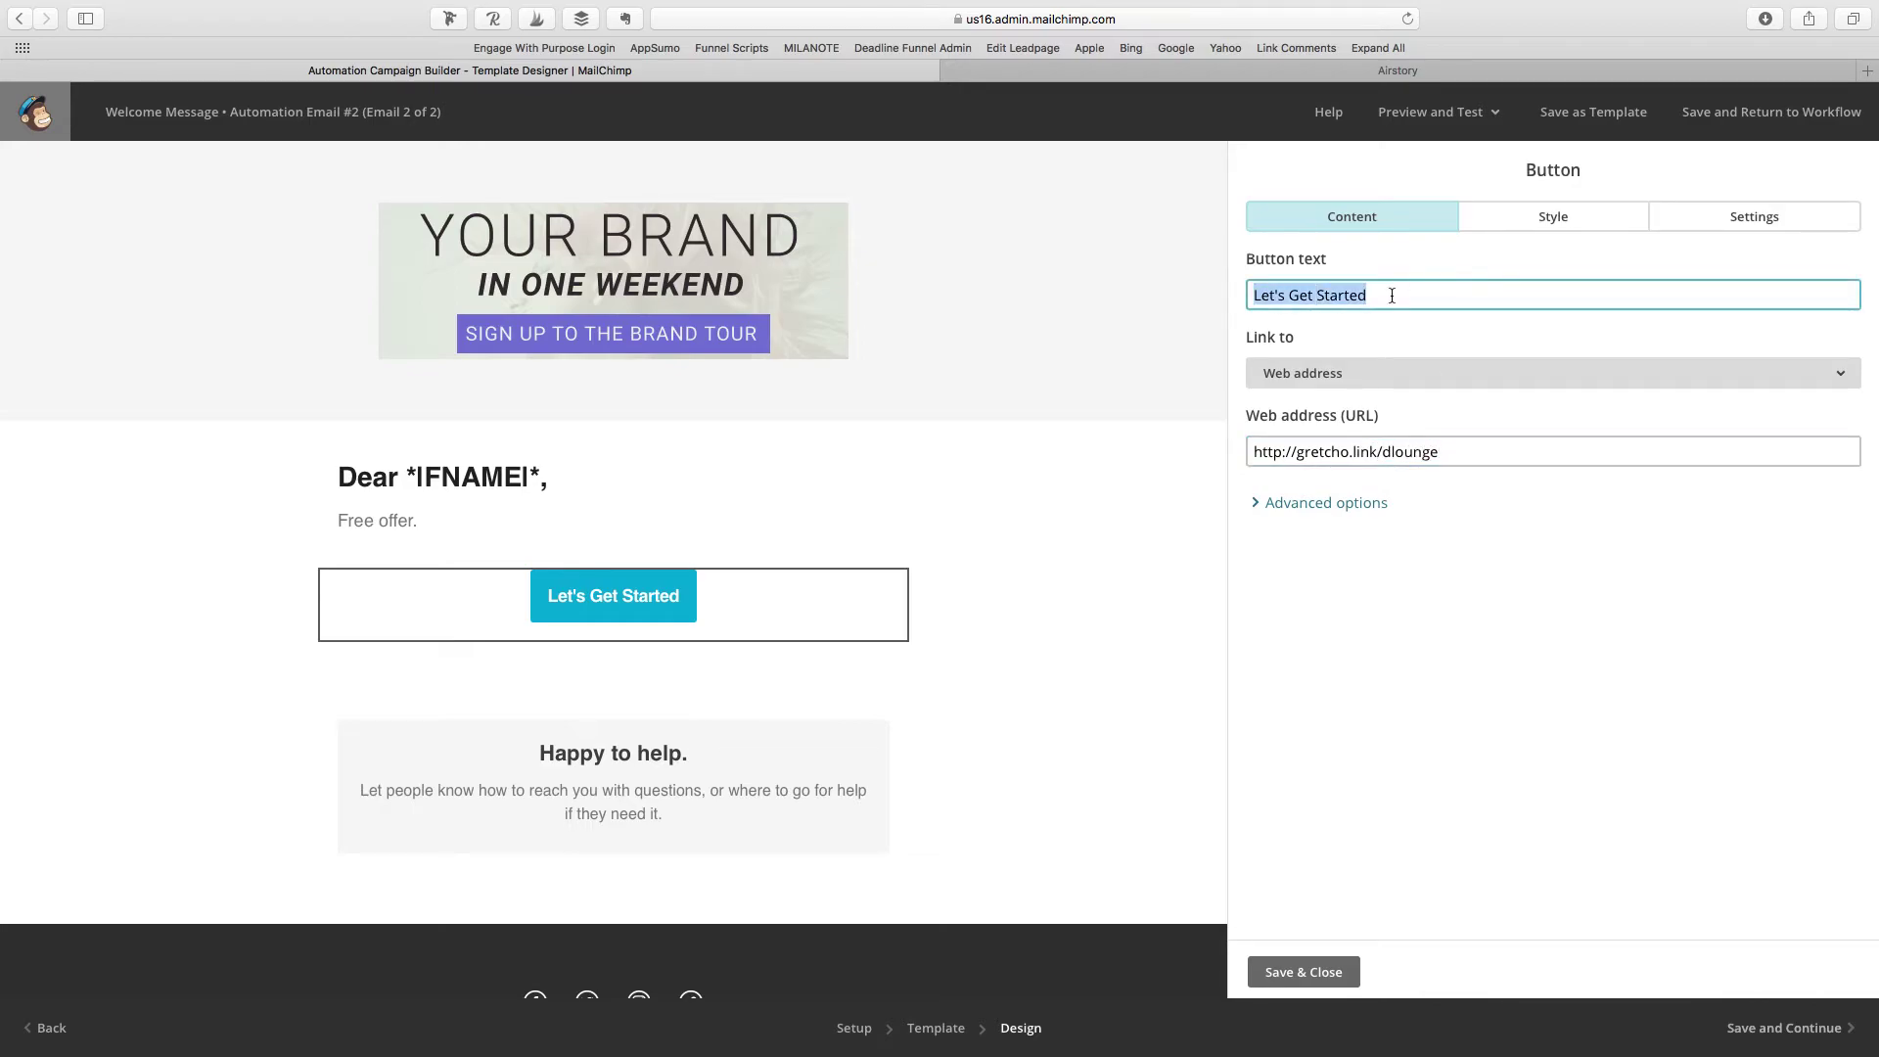
text(join)
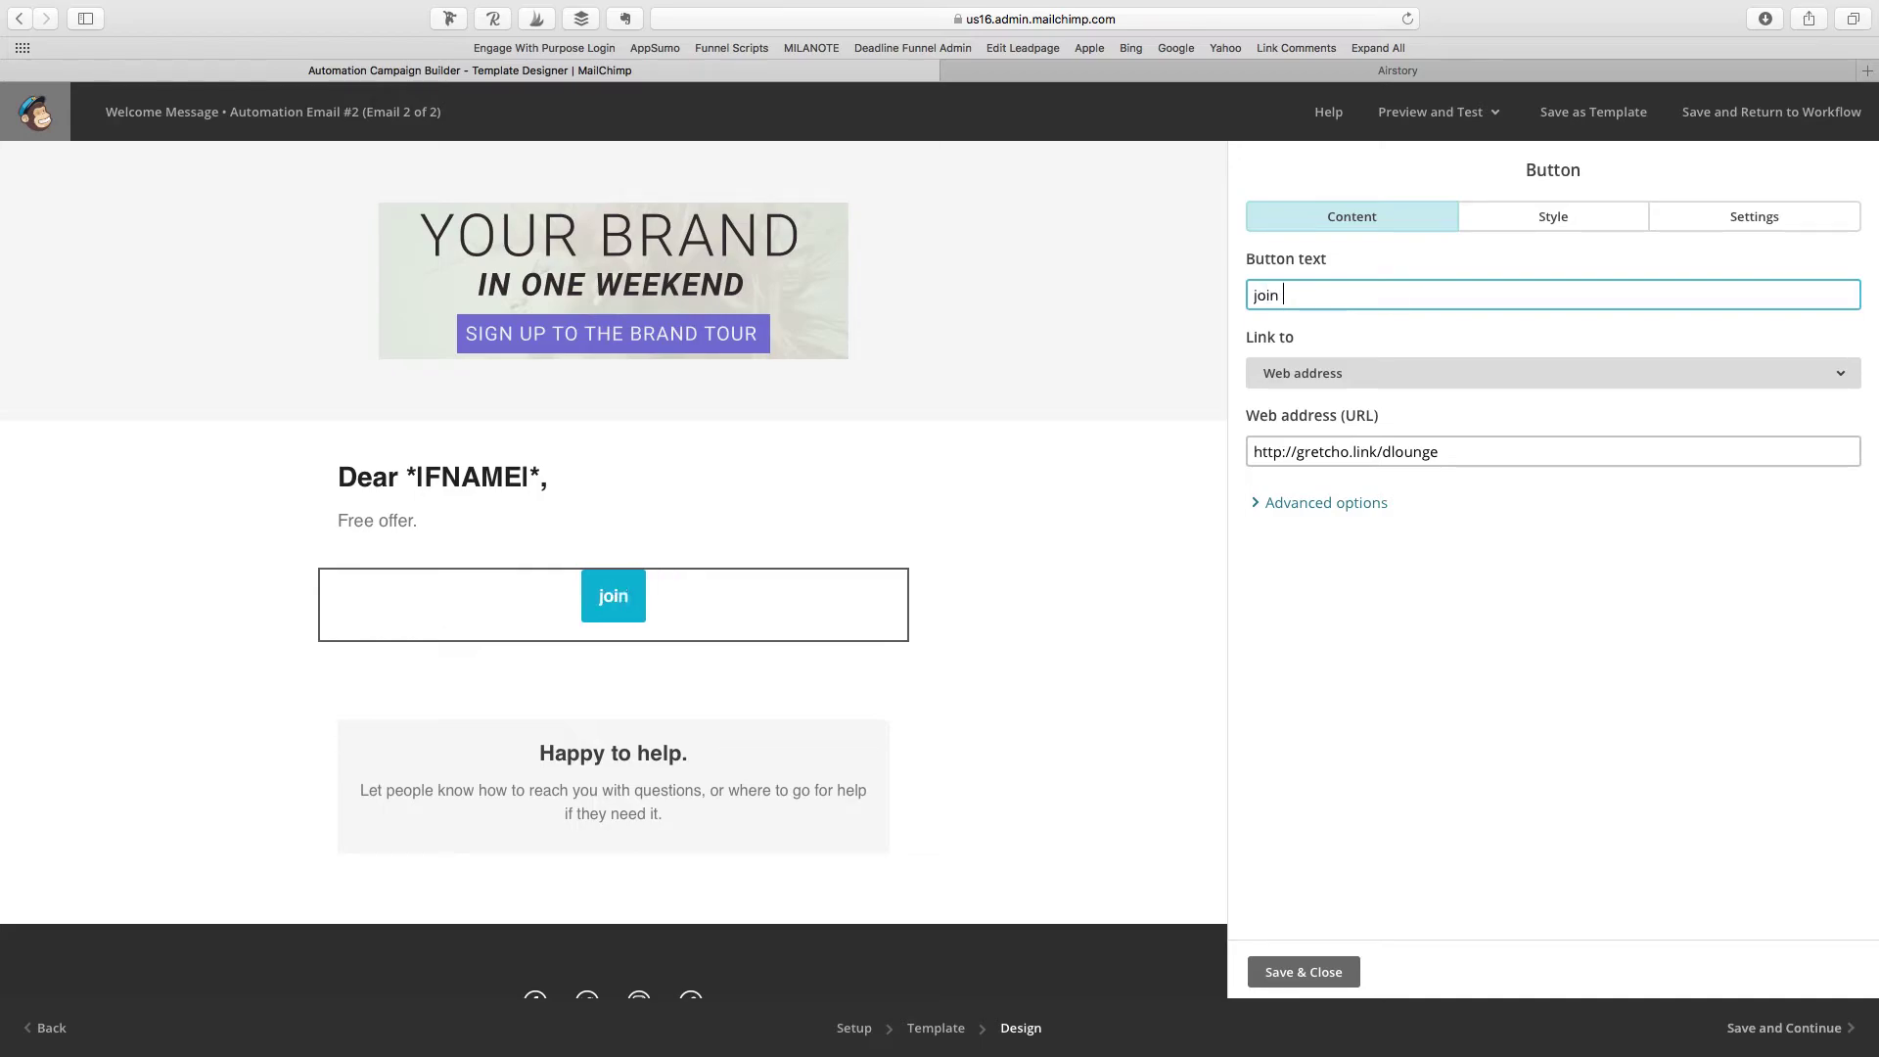
key(BackSpace)
key(BackSpace)
key(BackSpace)
key(BackSpace)
text(JOIN MY F)
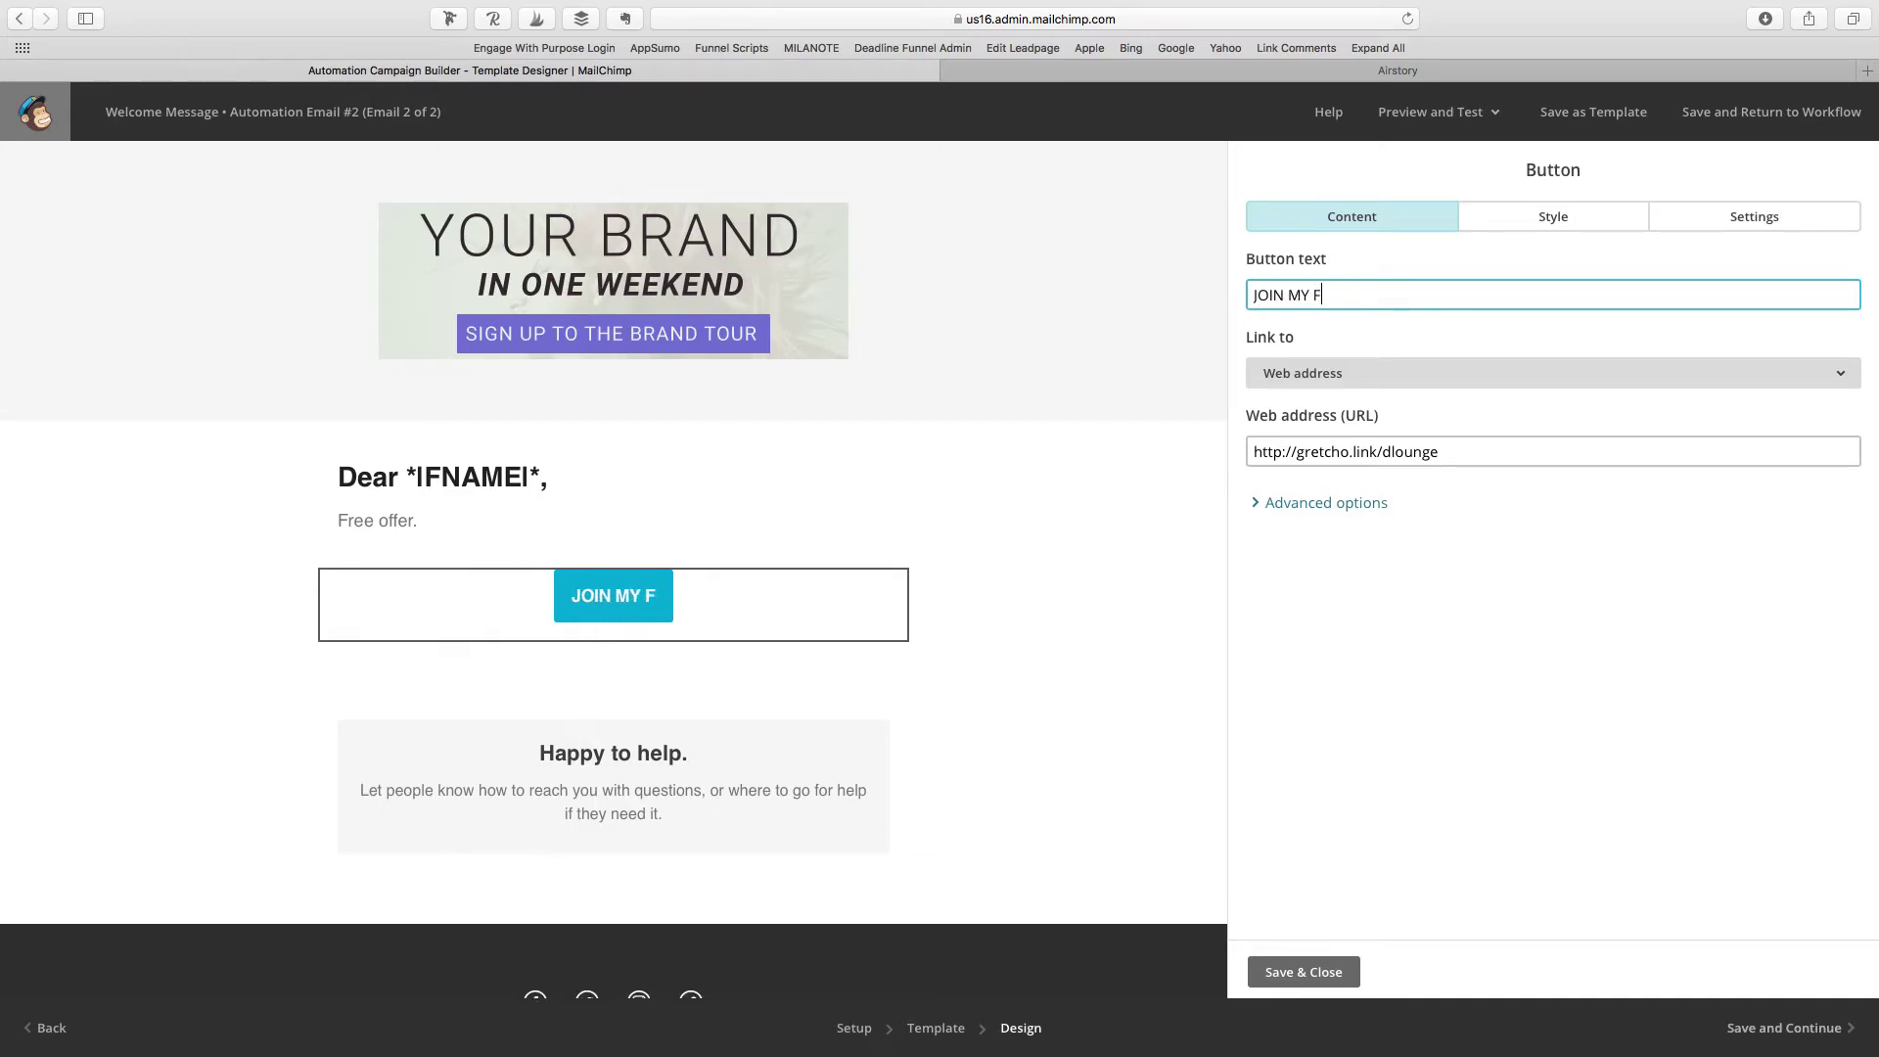
text(REE FACEBOOK GROUP)
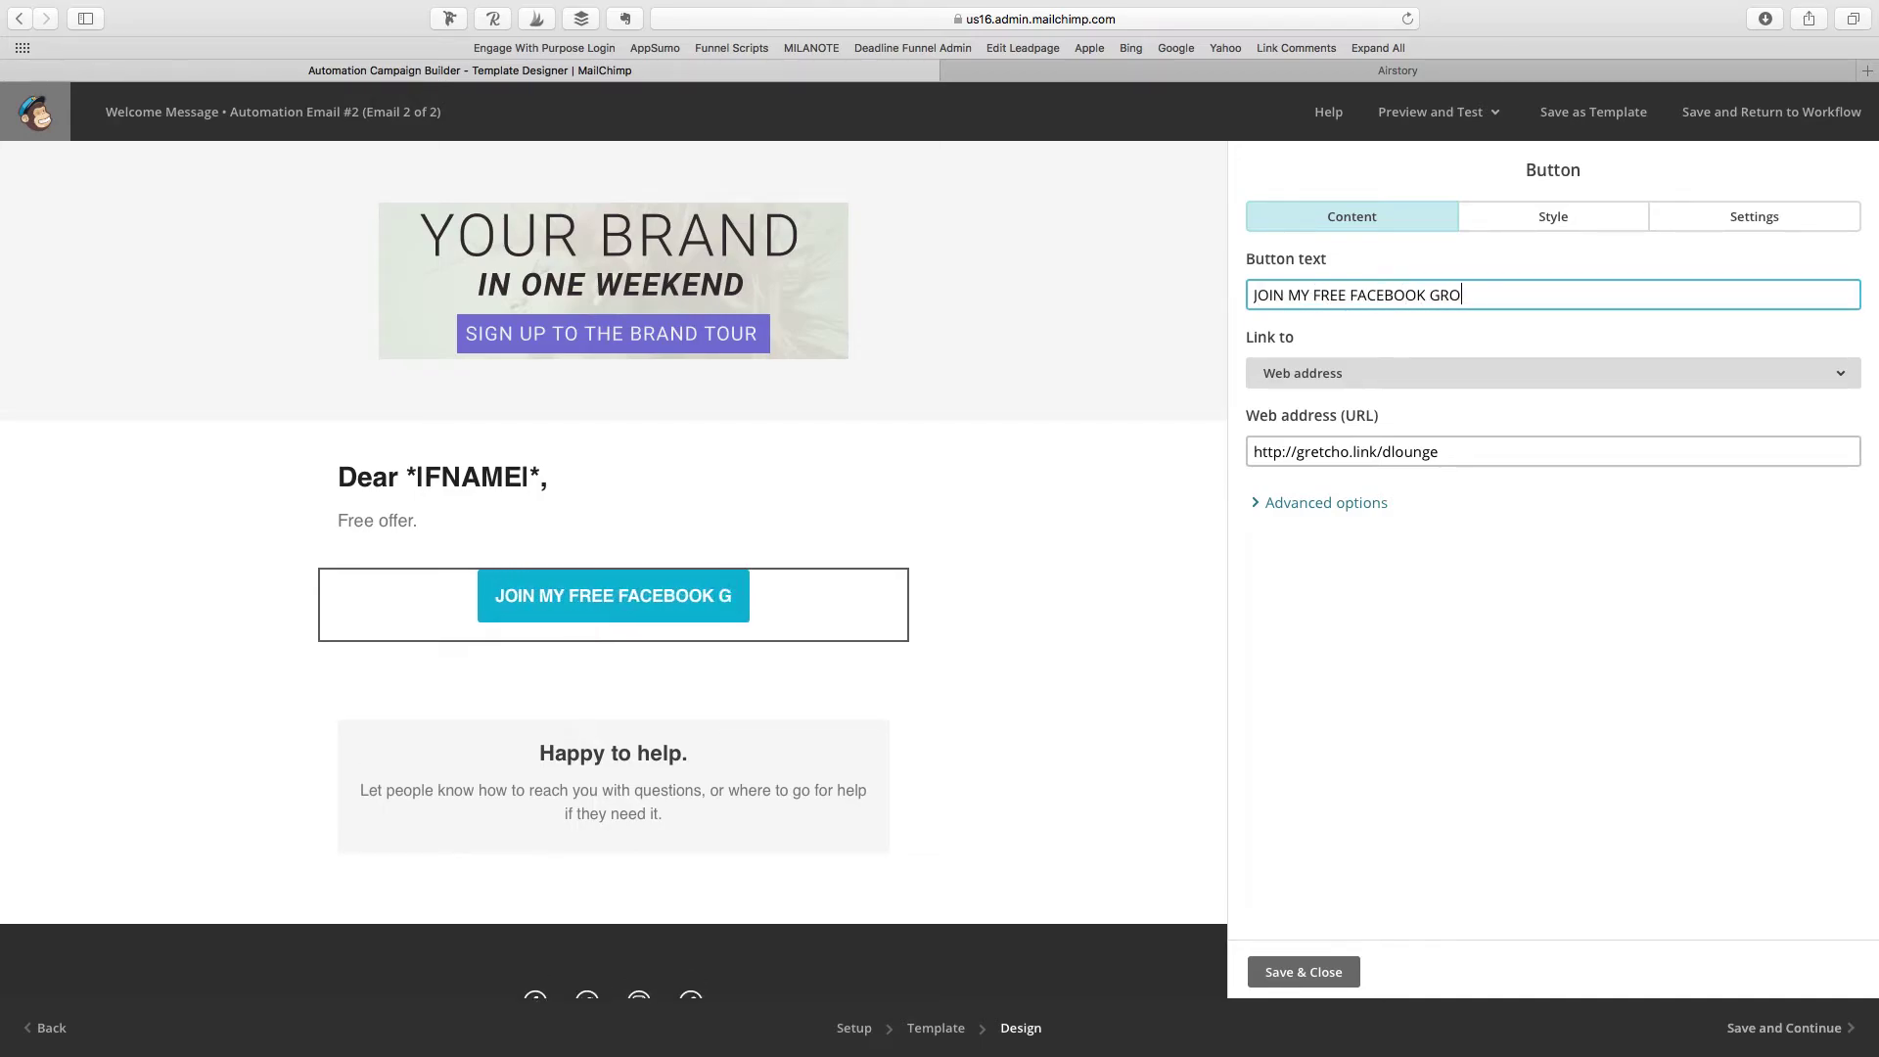
Step: Give the button a pink preset background and save it
click(1585, 217)
click(1346, 581)
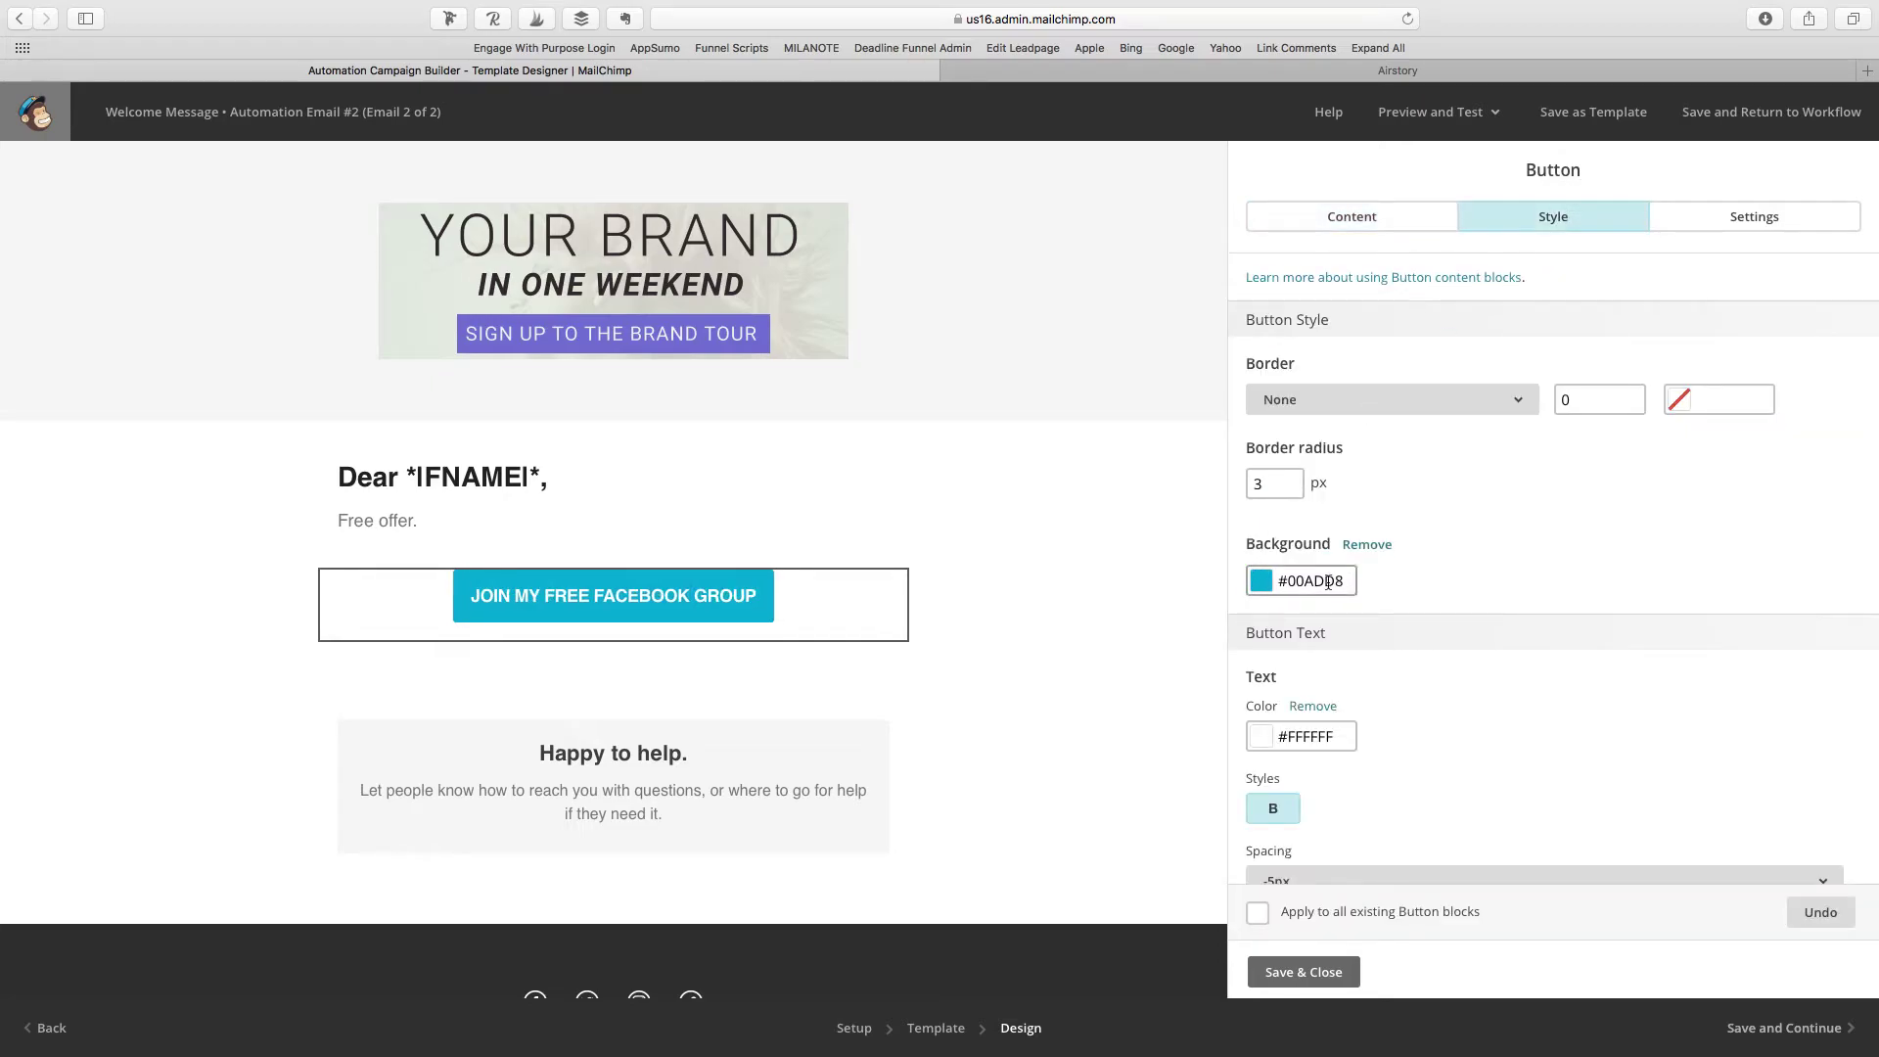
click(1260, 581)
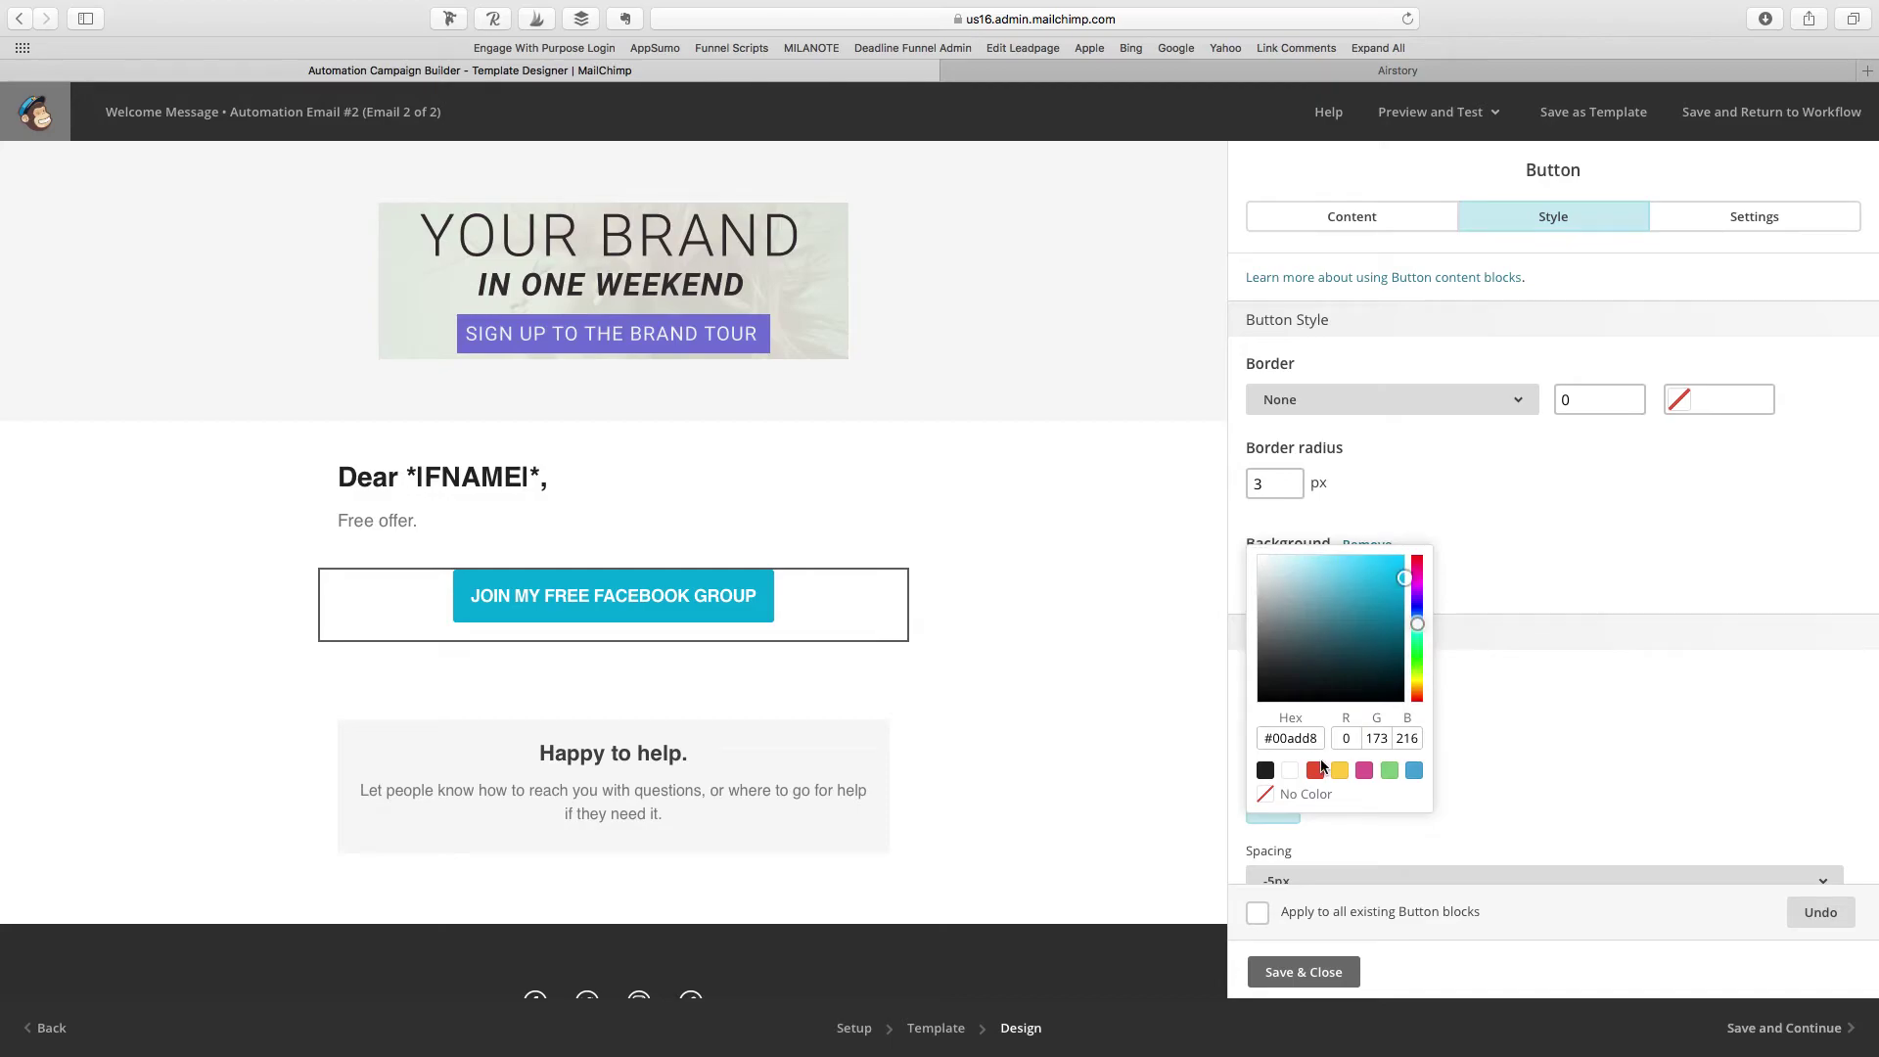
click(1366, 771)
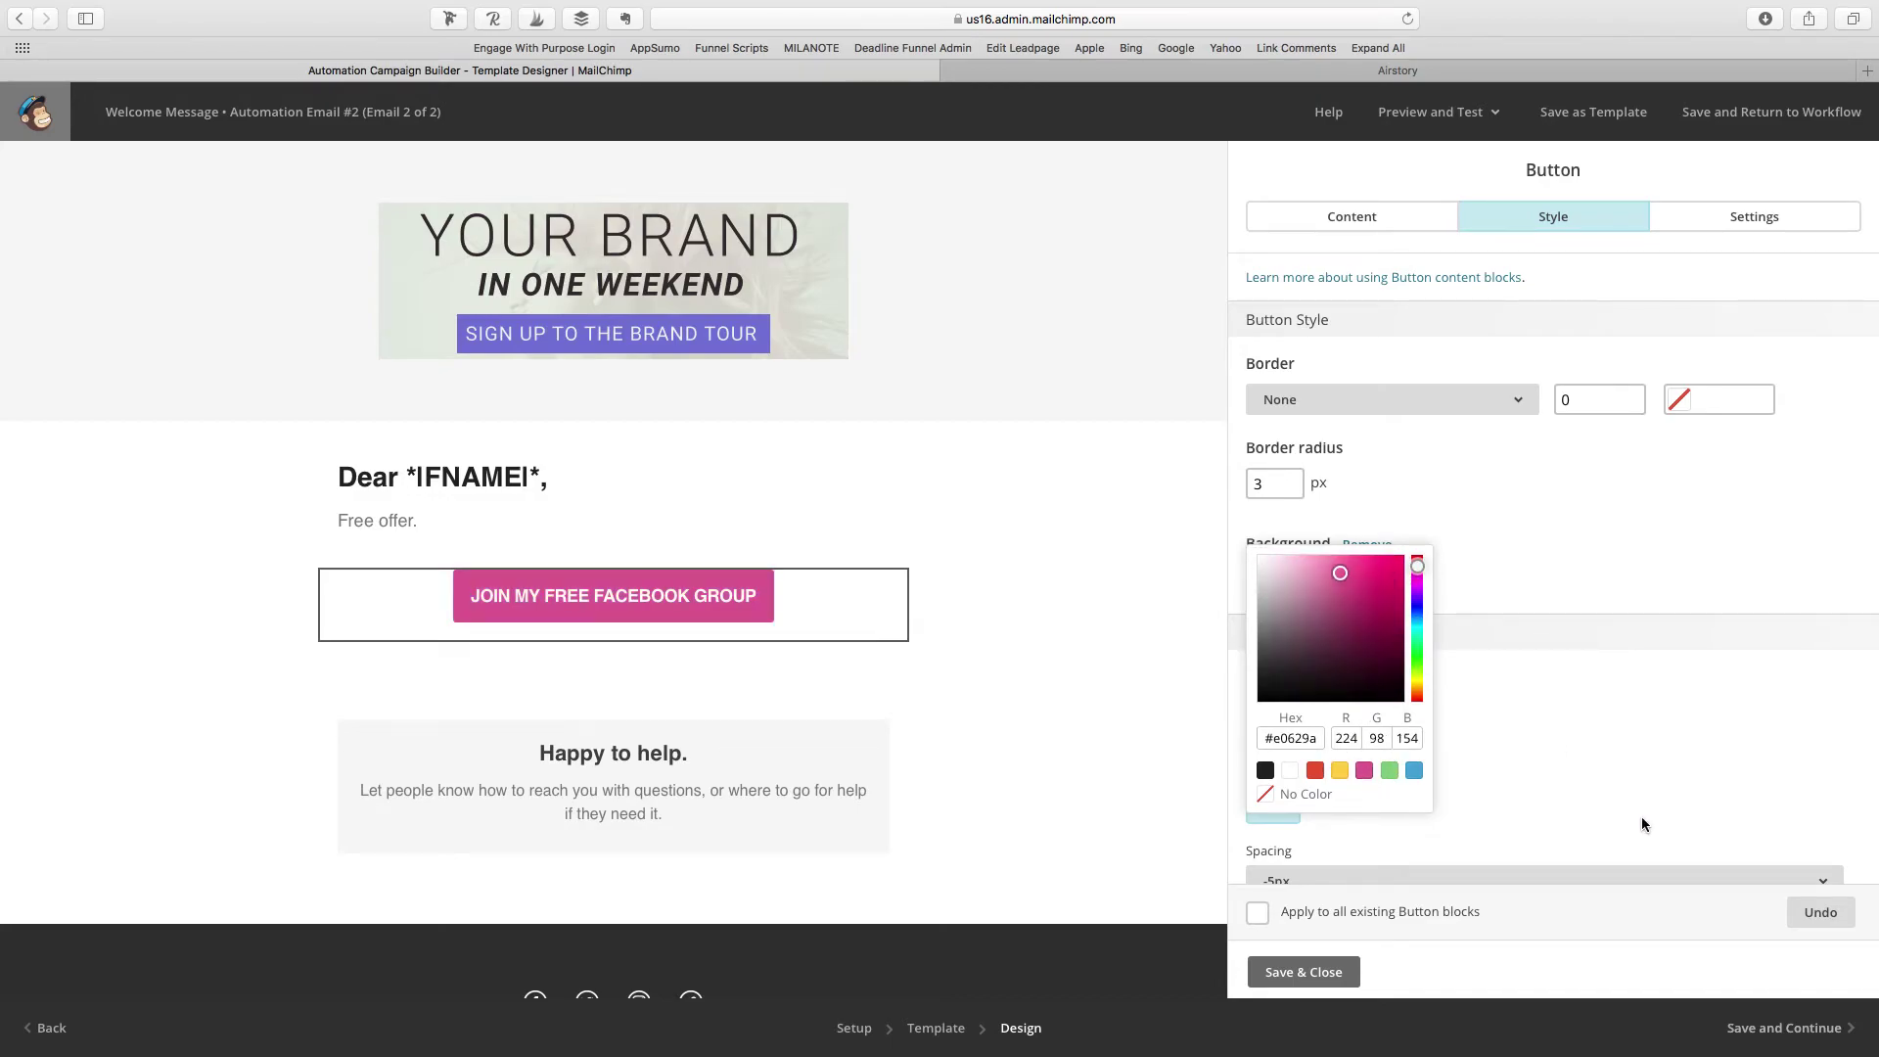
click(1312, 972)
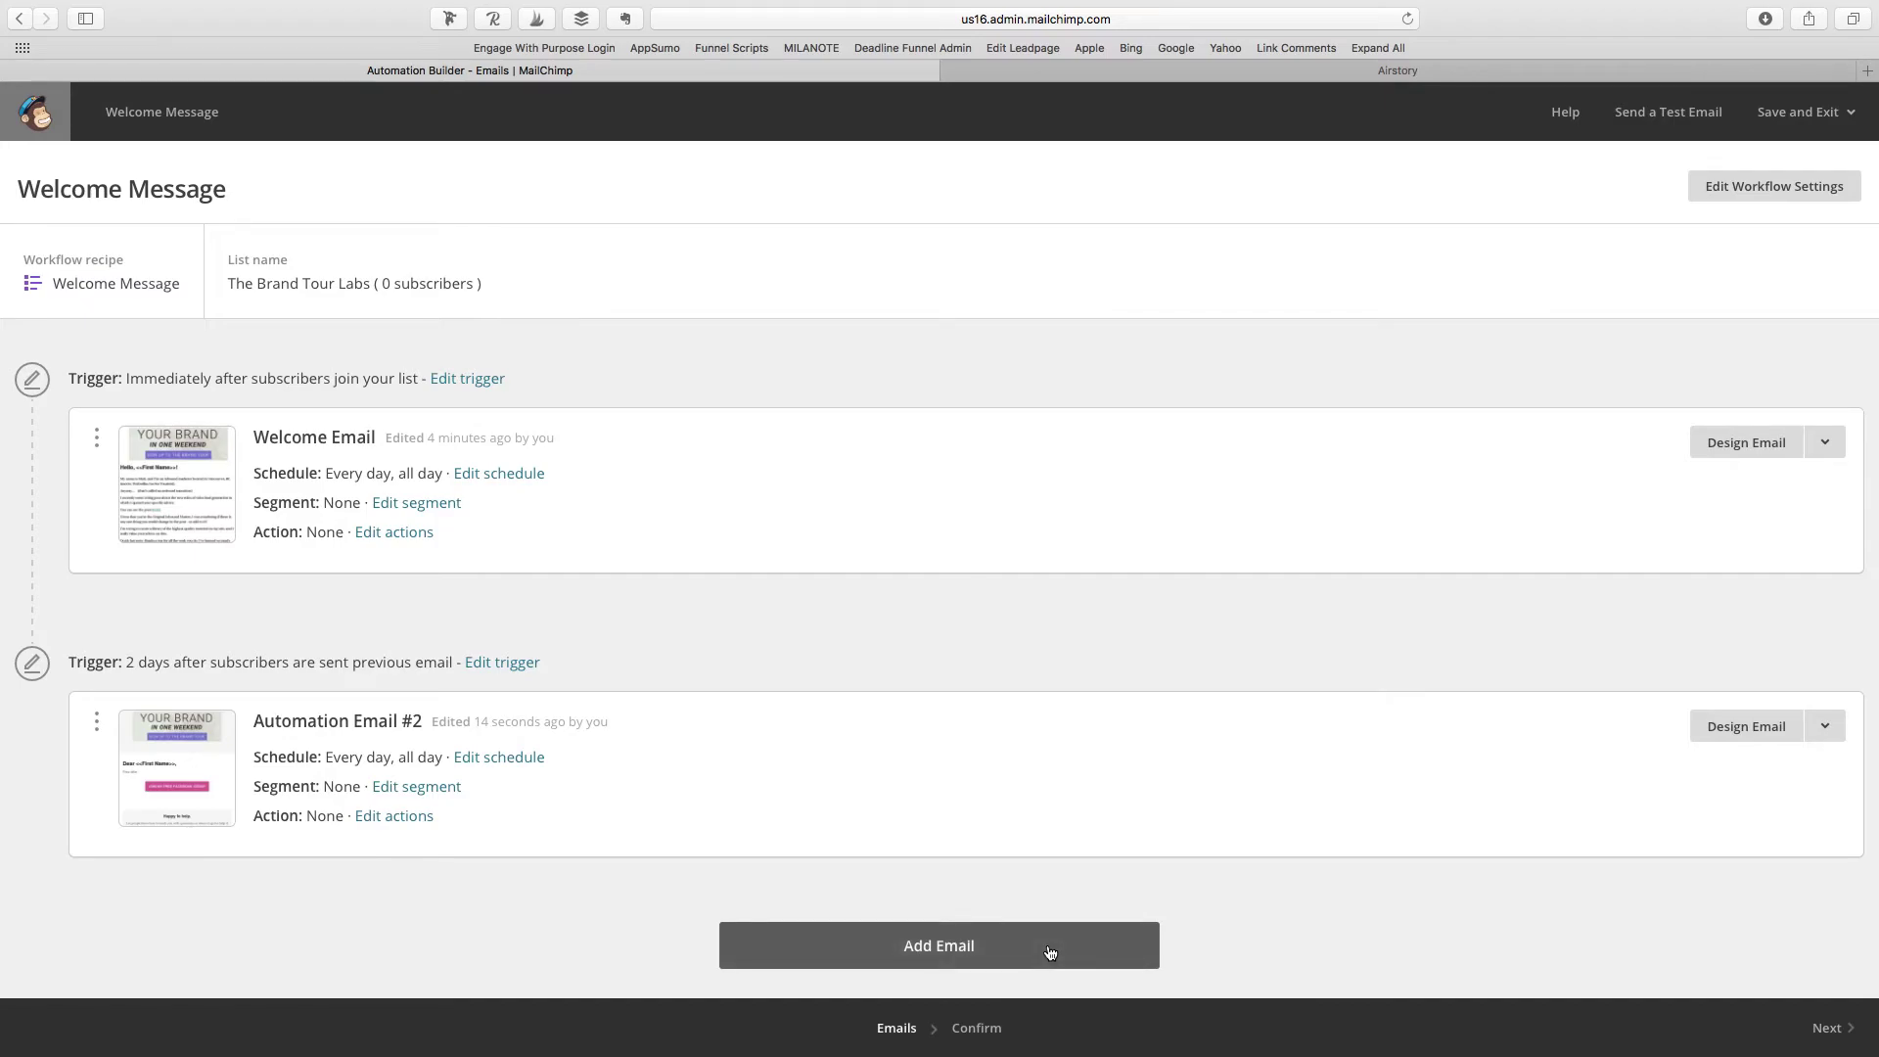
Step: Review both workflow emails and continue to the Confirm checklist
scroll(1030, 890, down, 1)
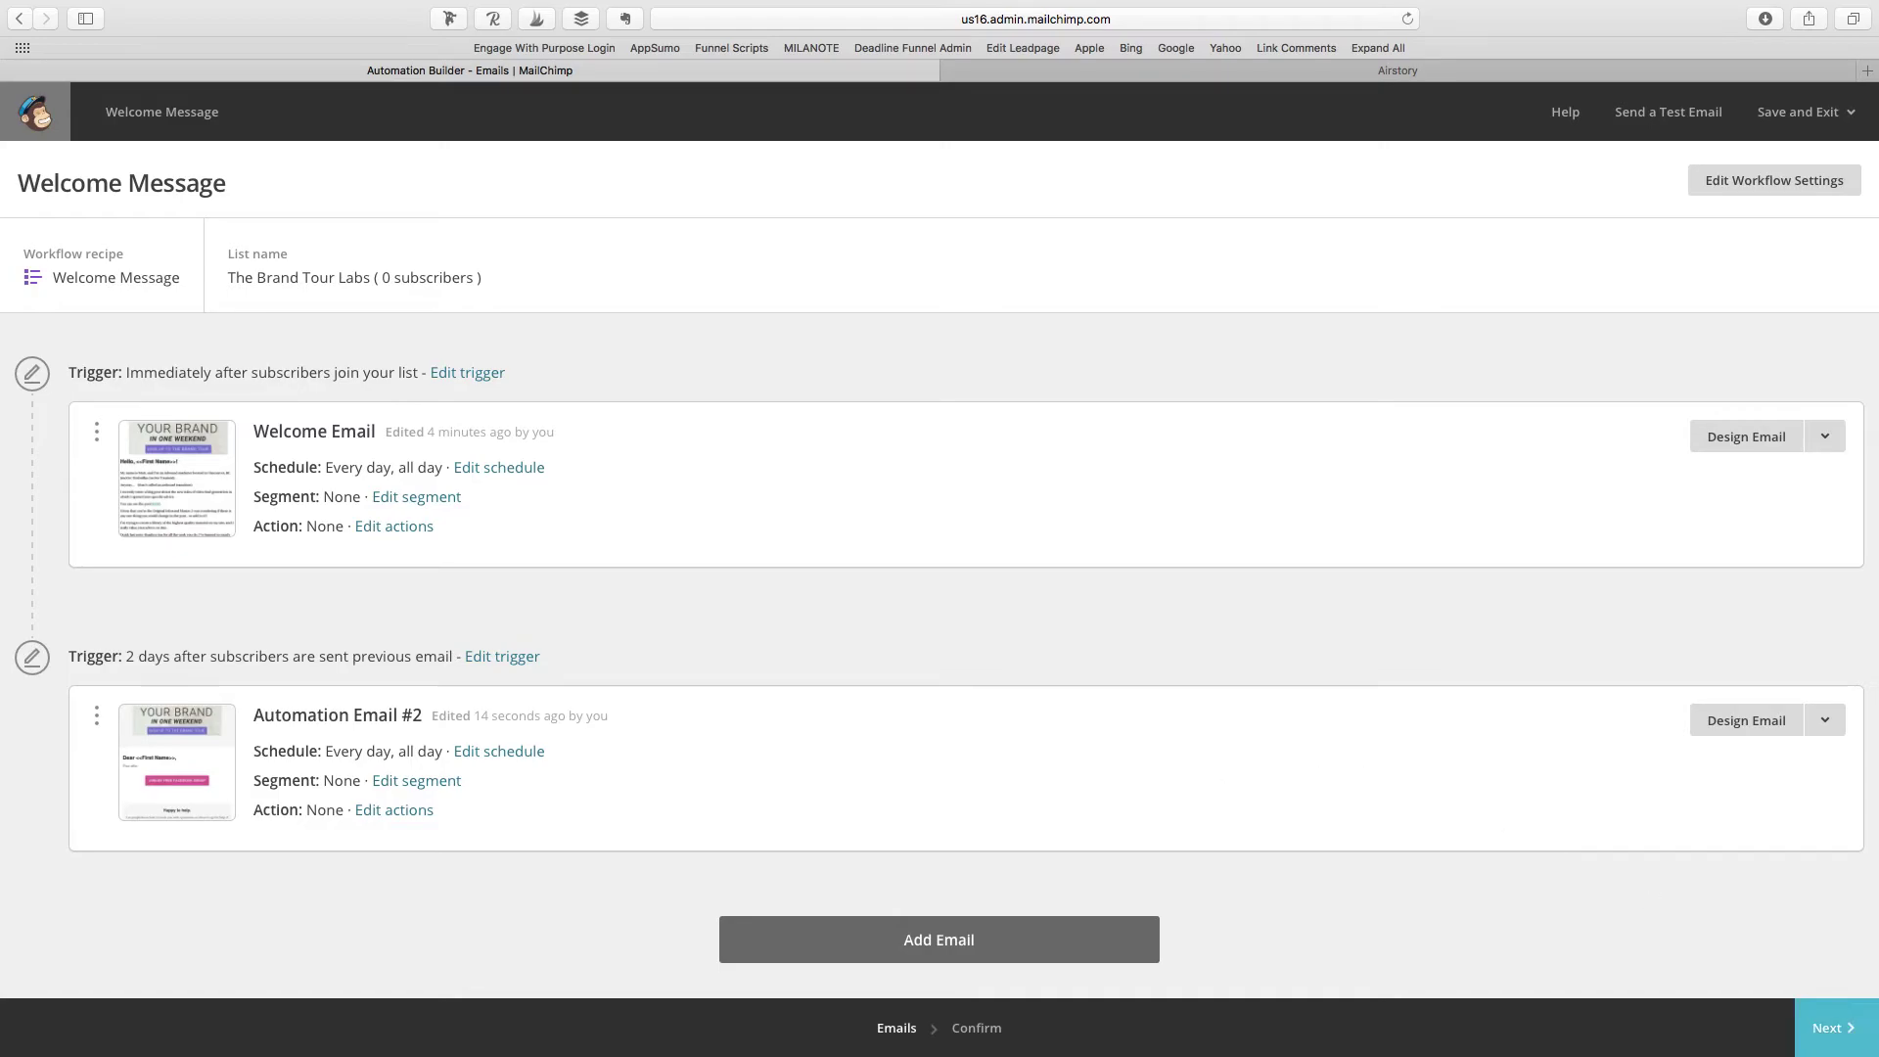
click(1850, 1021)
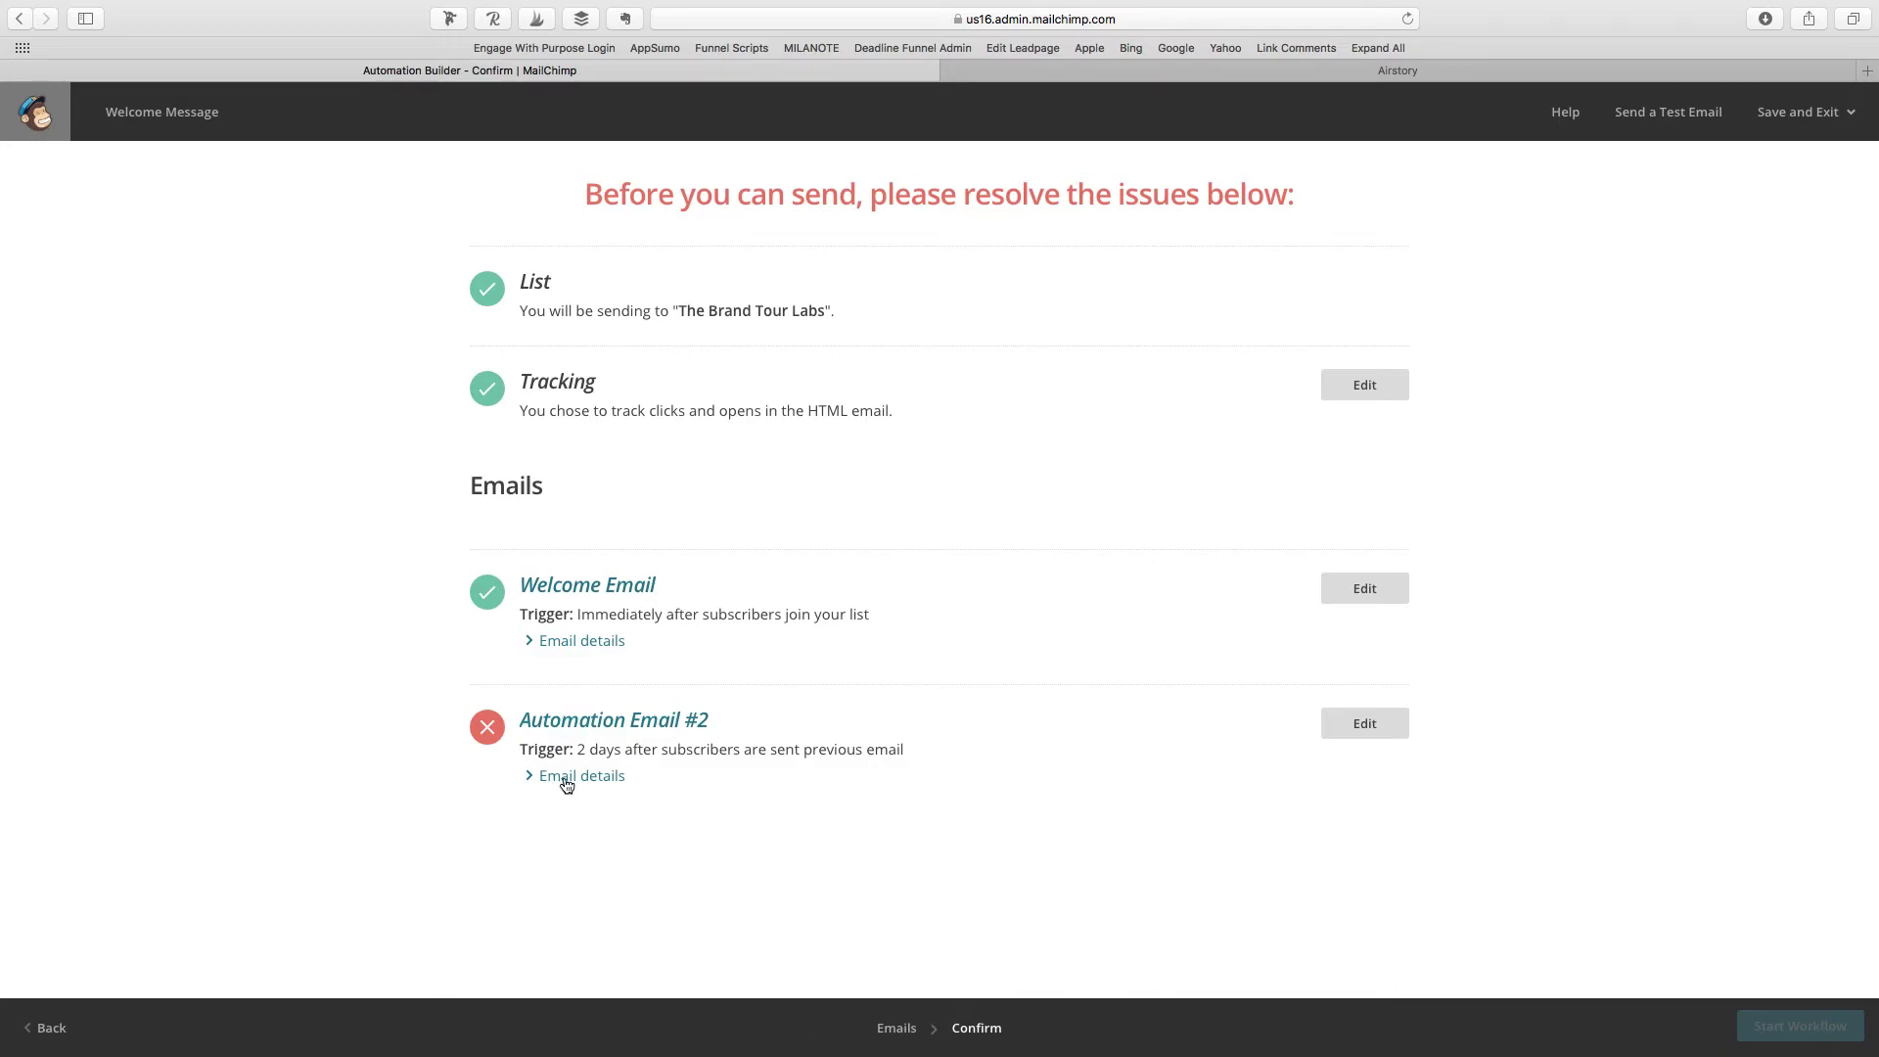
Step: Read Automation Email #2's 'Default text content' warning, then go back to the Emails step
click(615, 778)
scroll(983, 825, down, 3)
scroll(984, 825, down, 8)
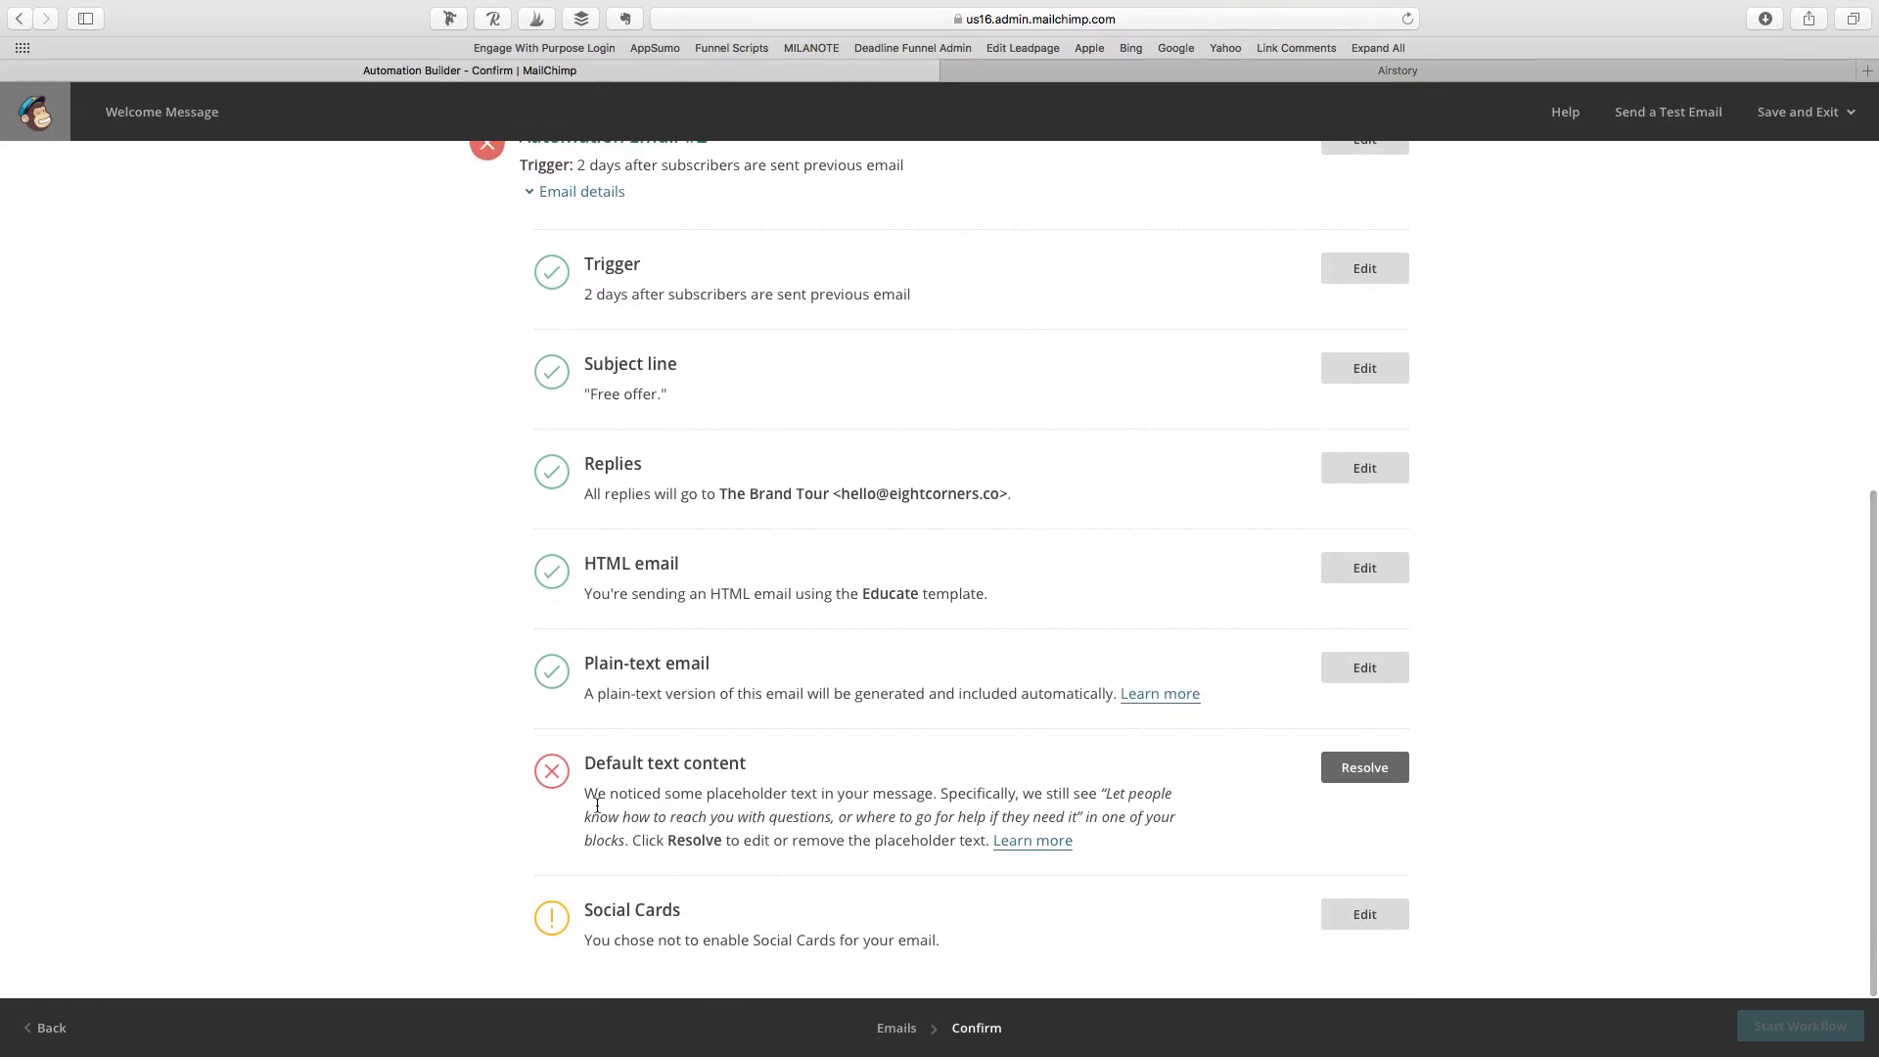
drag(599, 788, 982, 830)
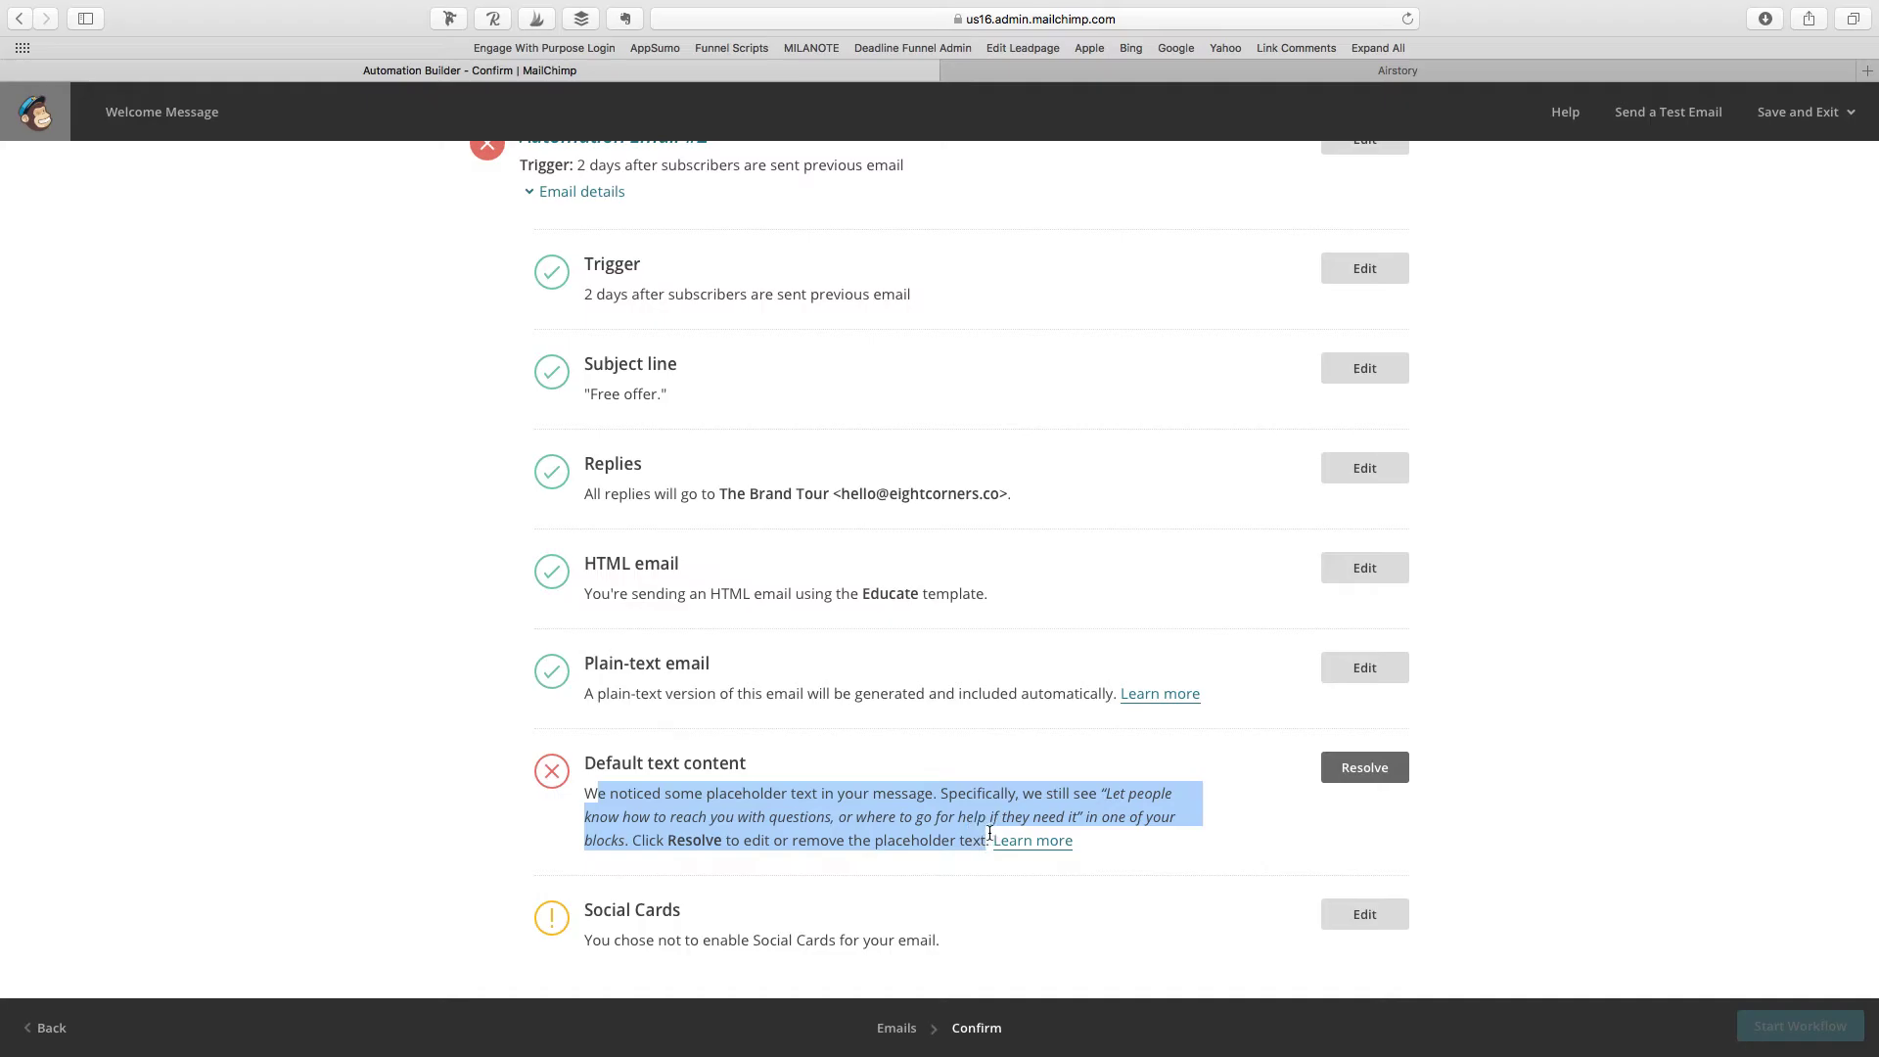
click(1157, 825)
click(49, 1030)
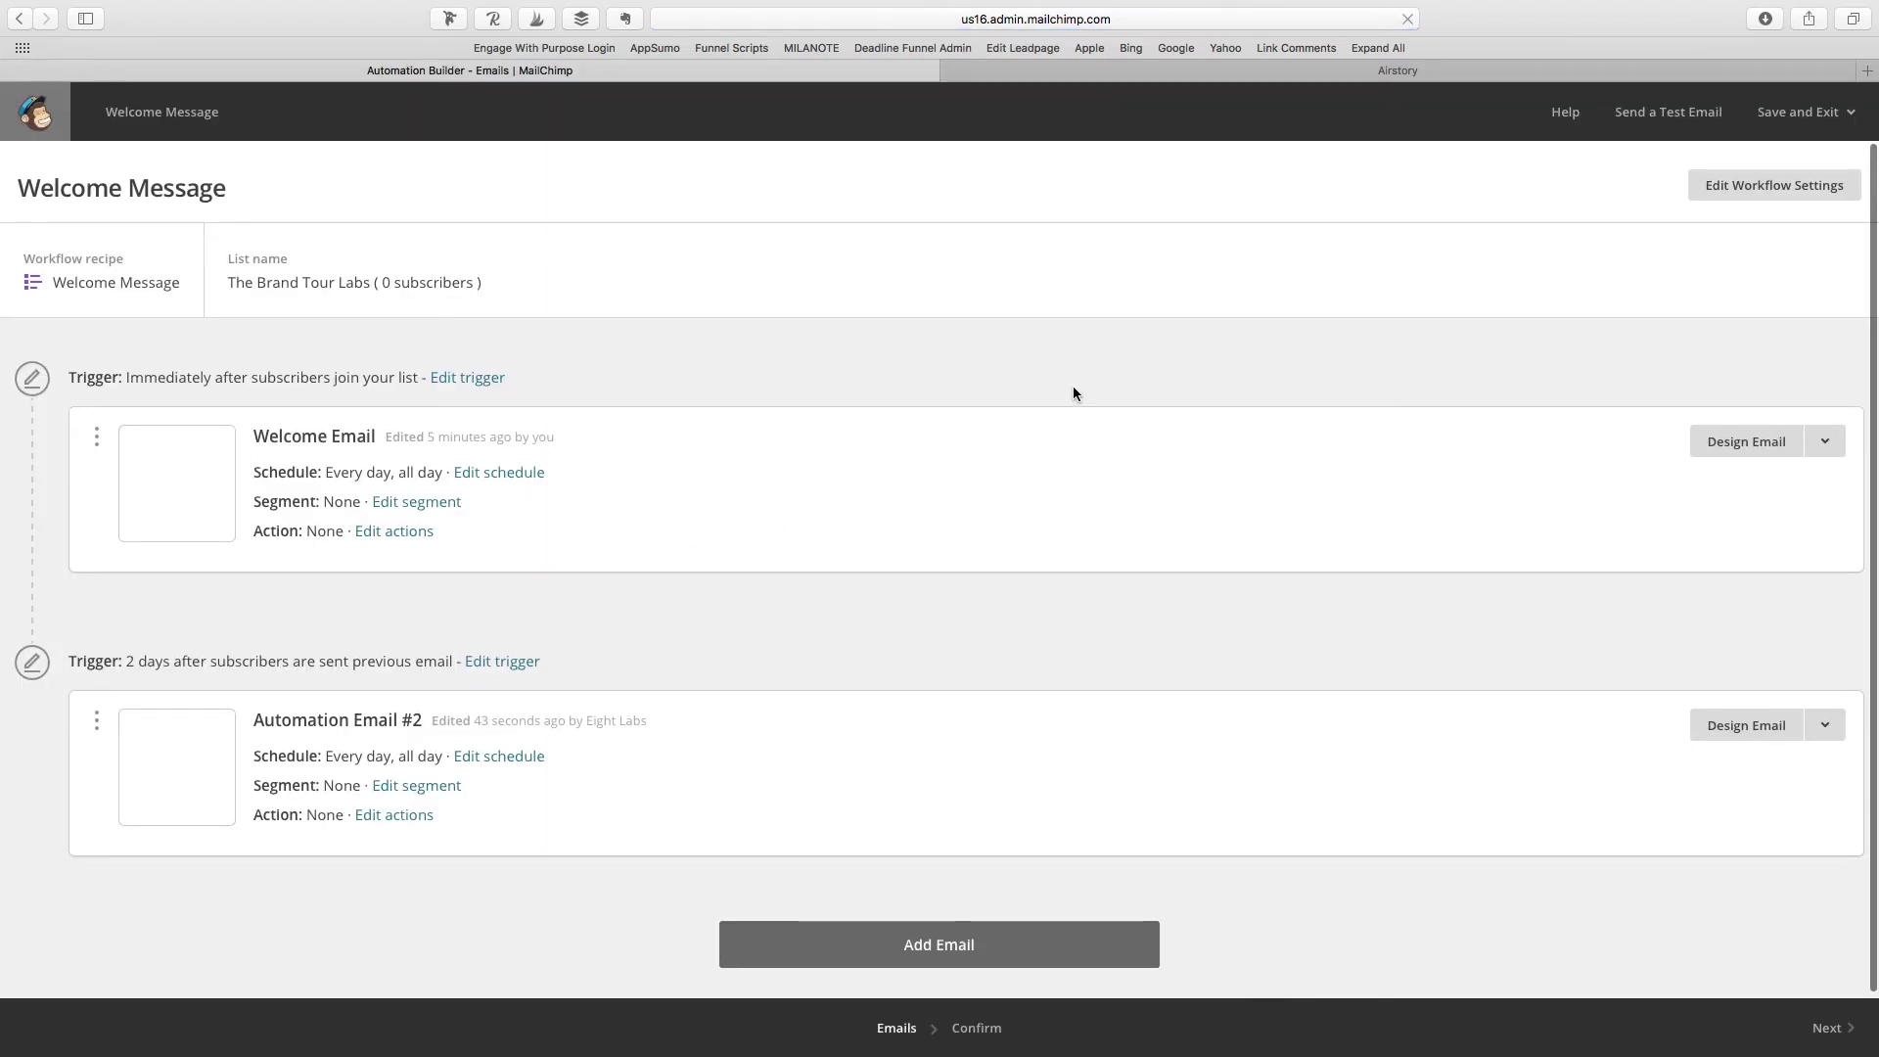
Step: Open Automation Email #2's design and delete the extra block below the button
click(1791, 729)
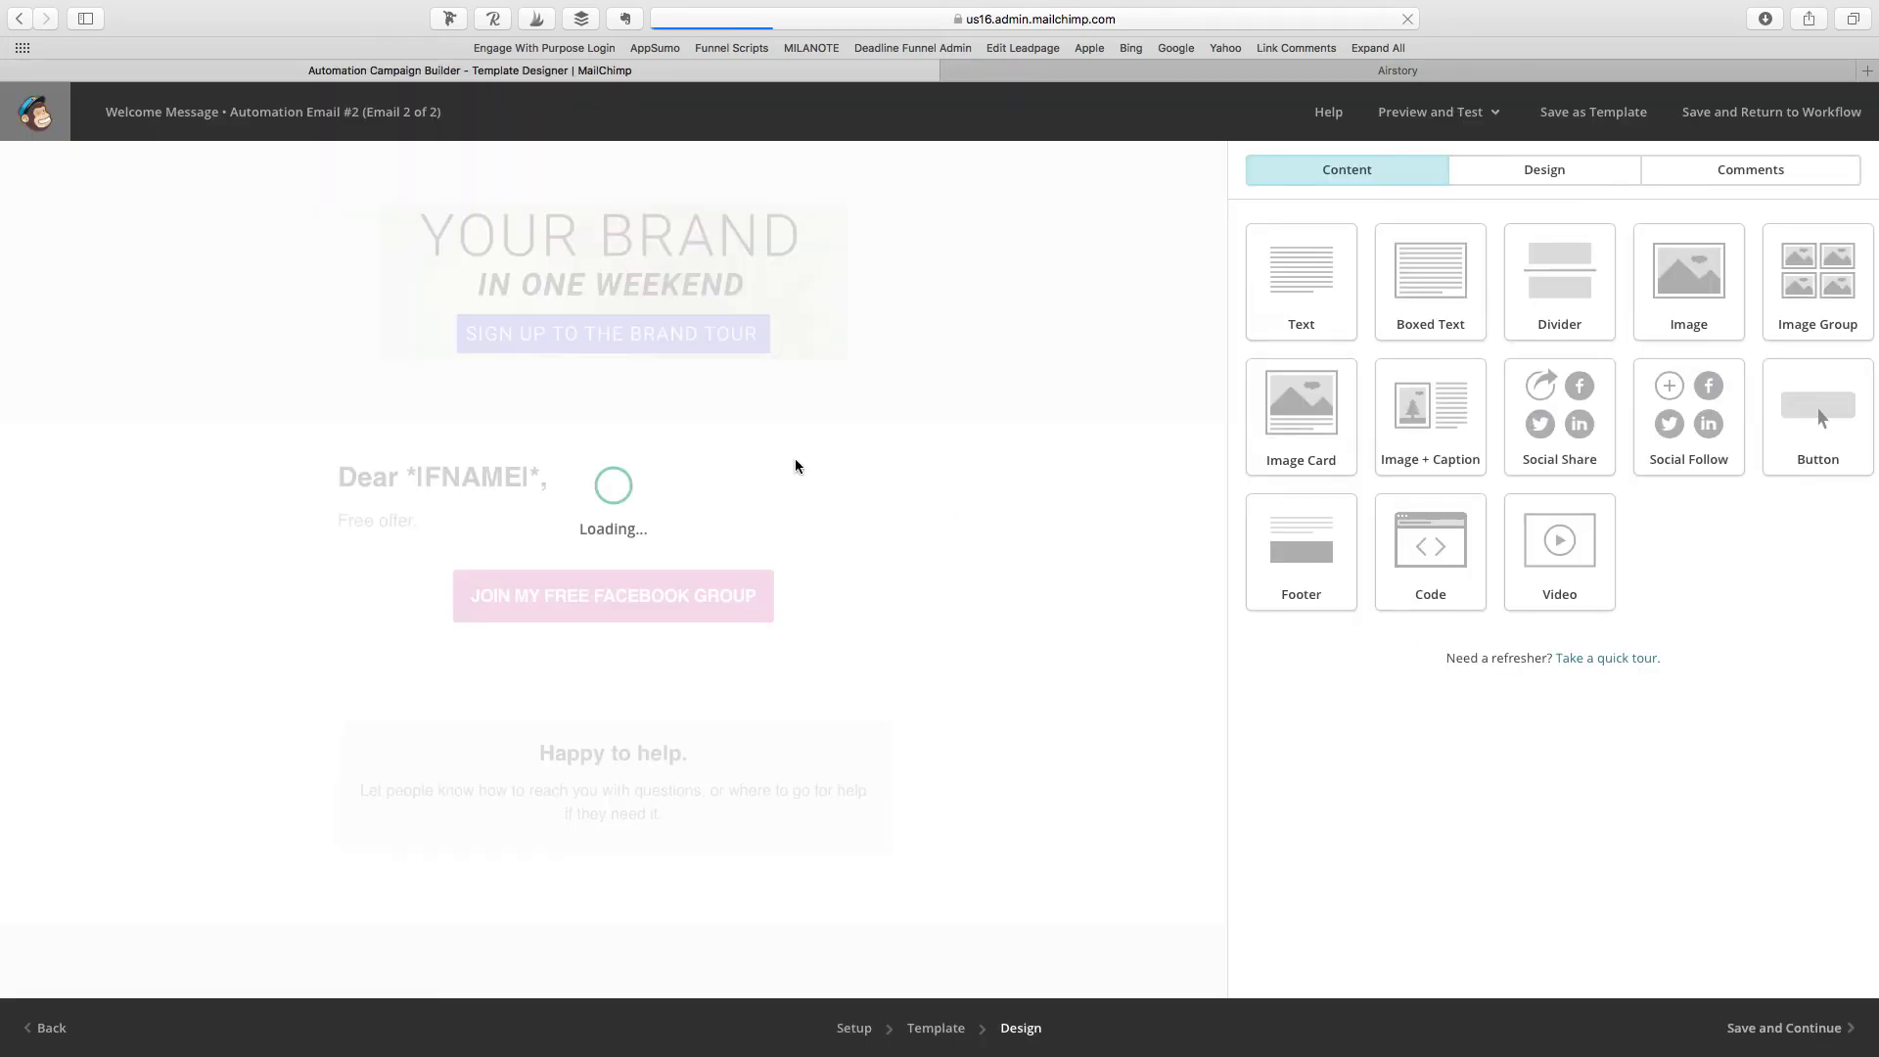
scroll(797, 466, down, 5)
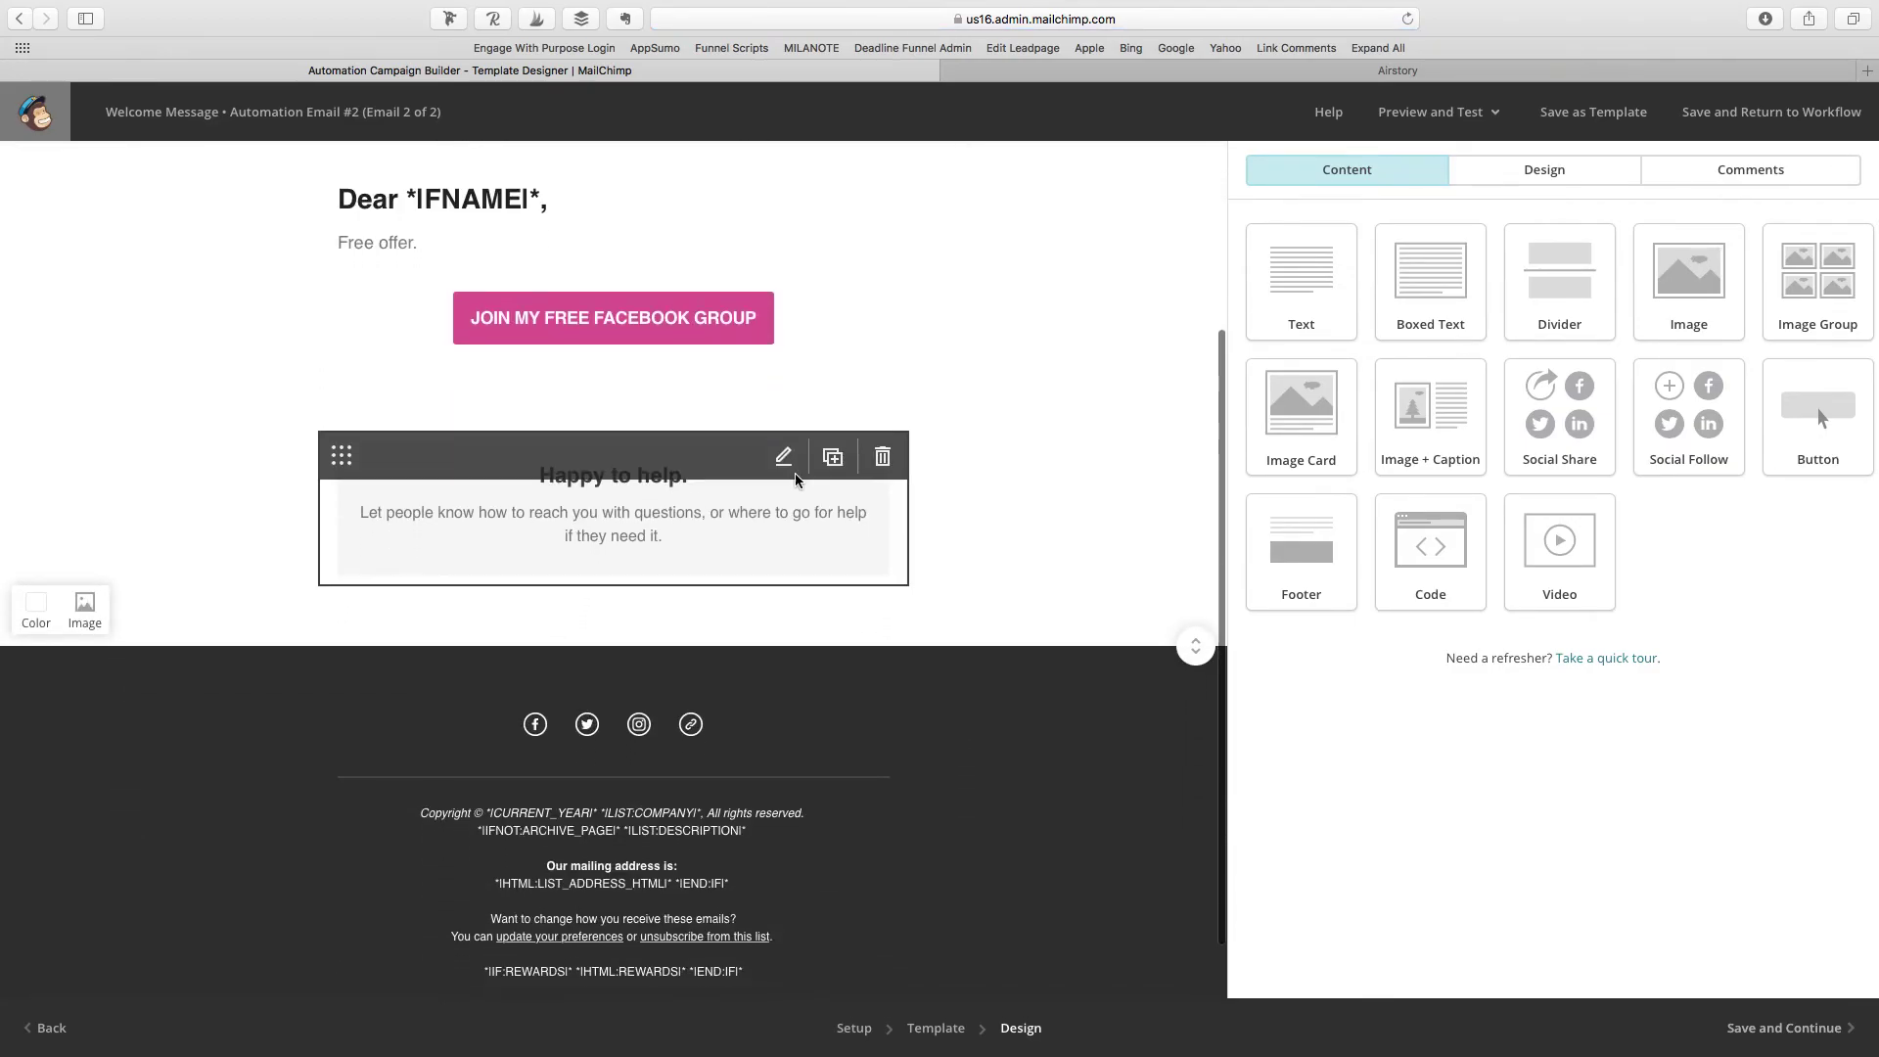
scroll(797, 466, up, 5)
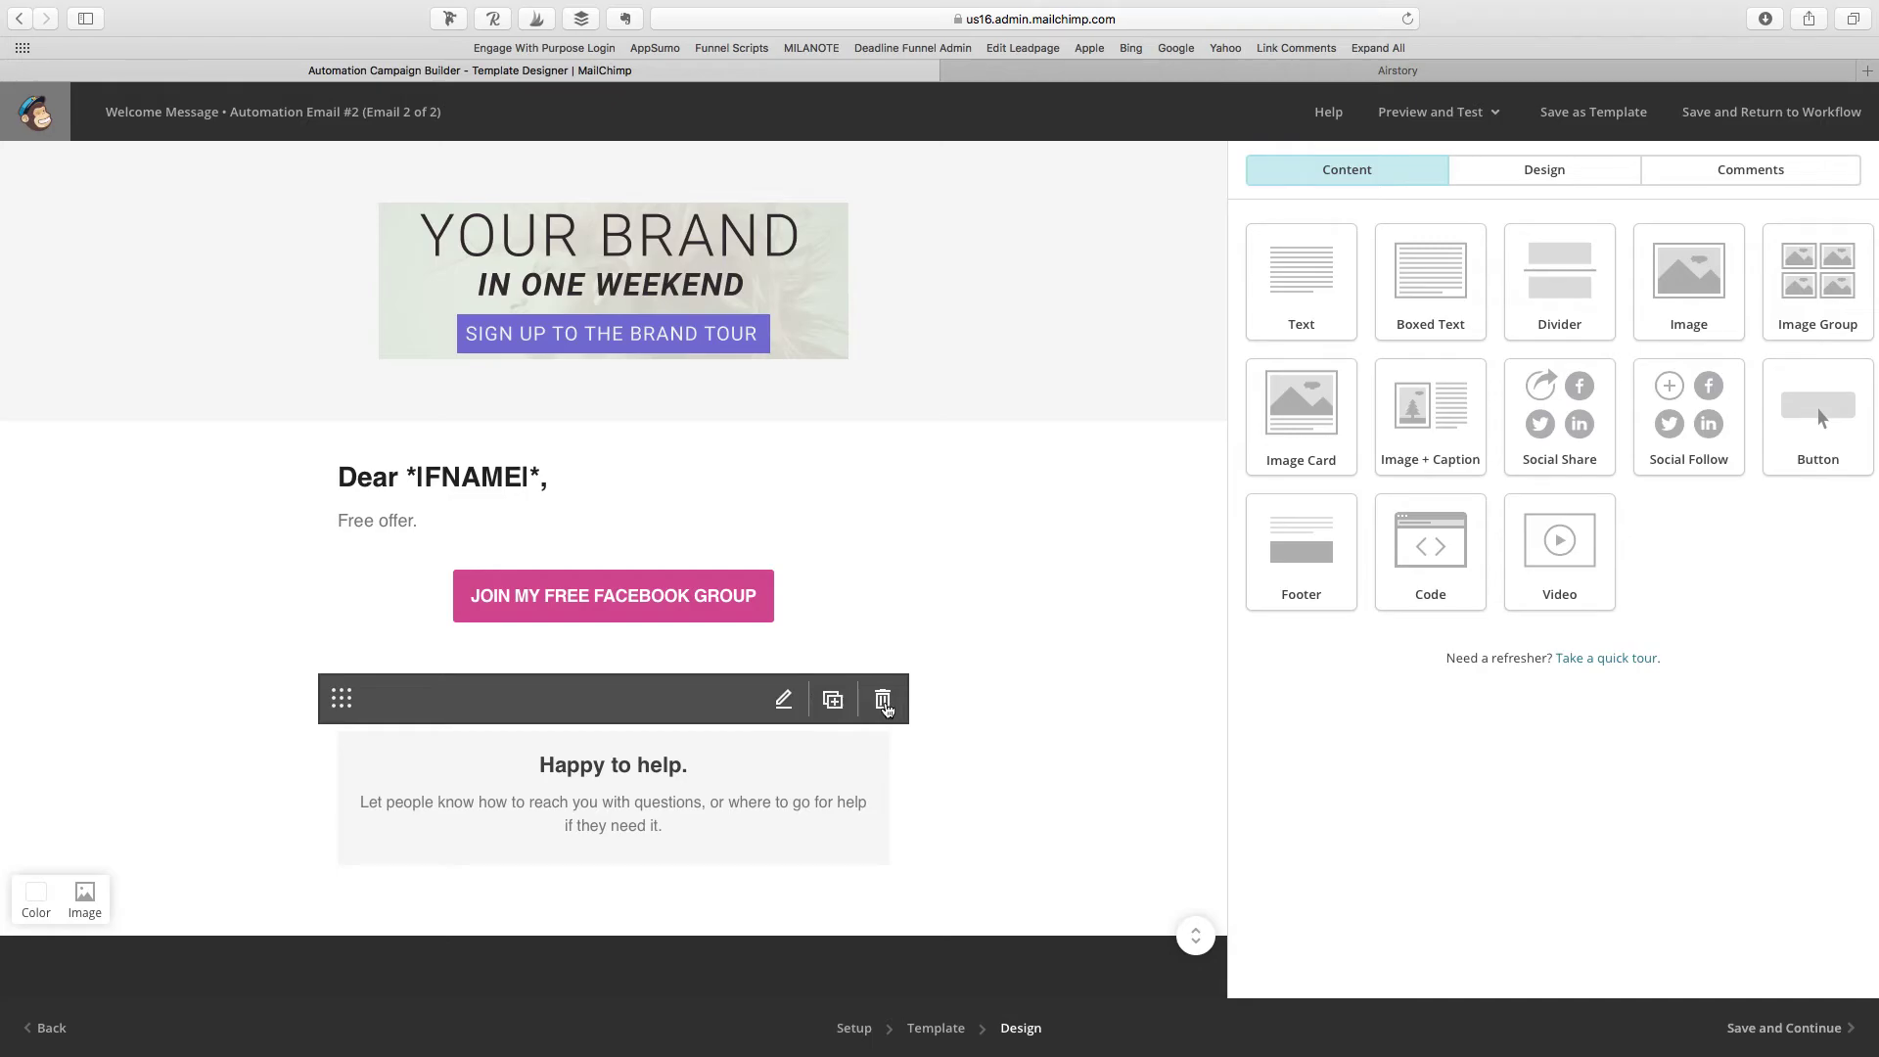
click(894, 705)
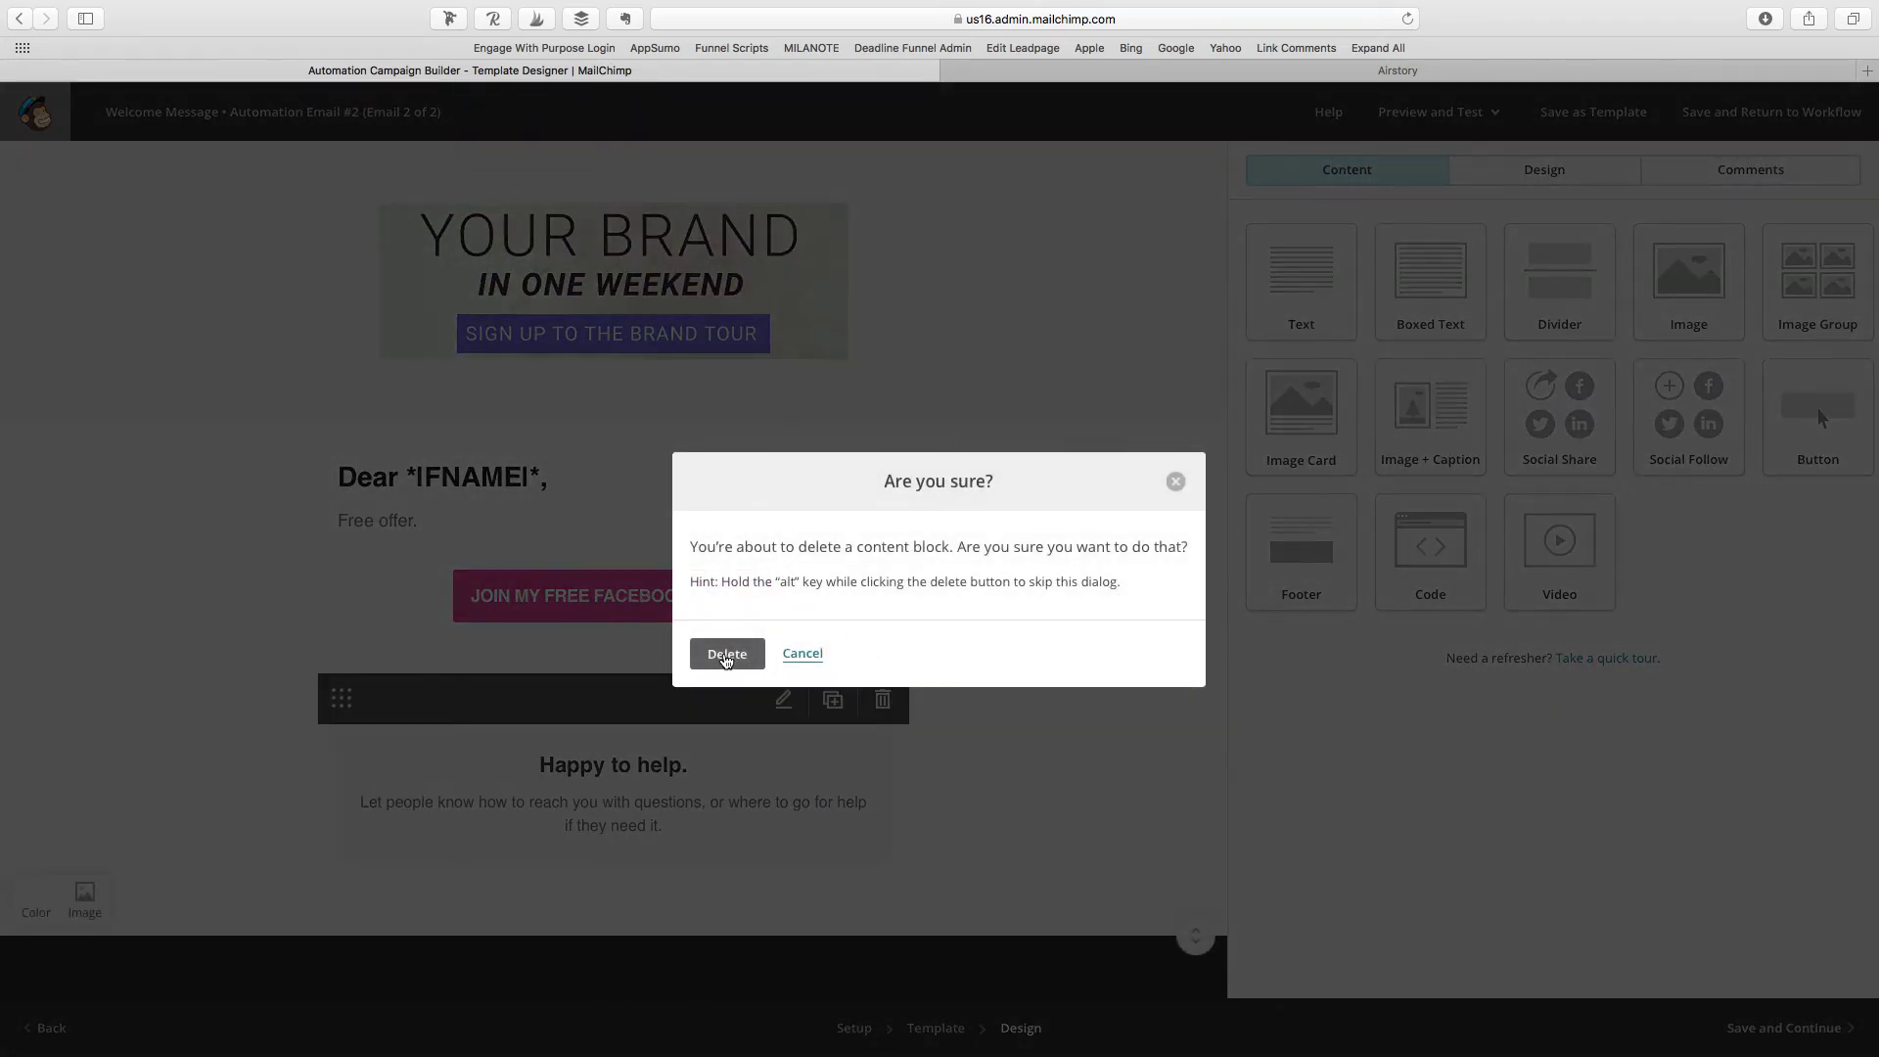
click(726, 656)
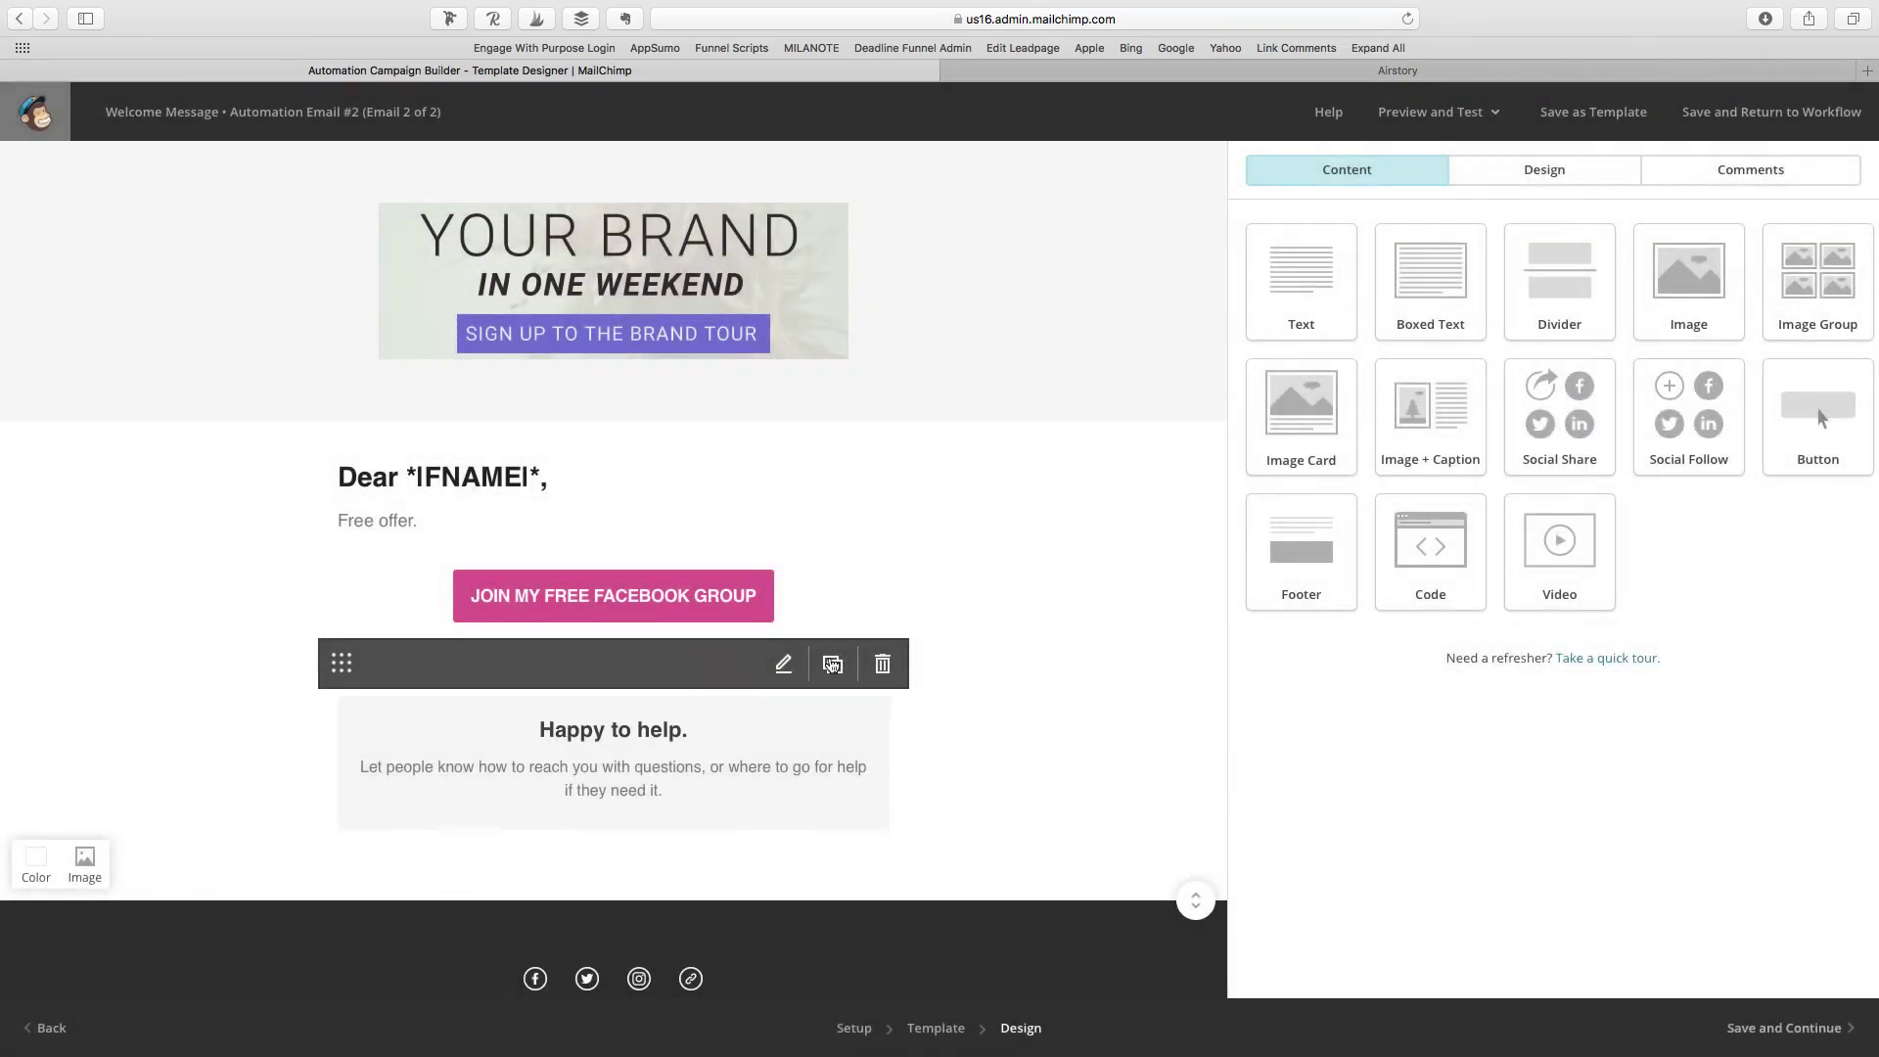
Step: Delete the 'Happy to help' block and the footer social-icons row
click(885, 701)
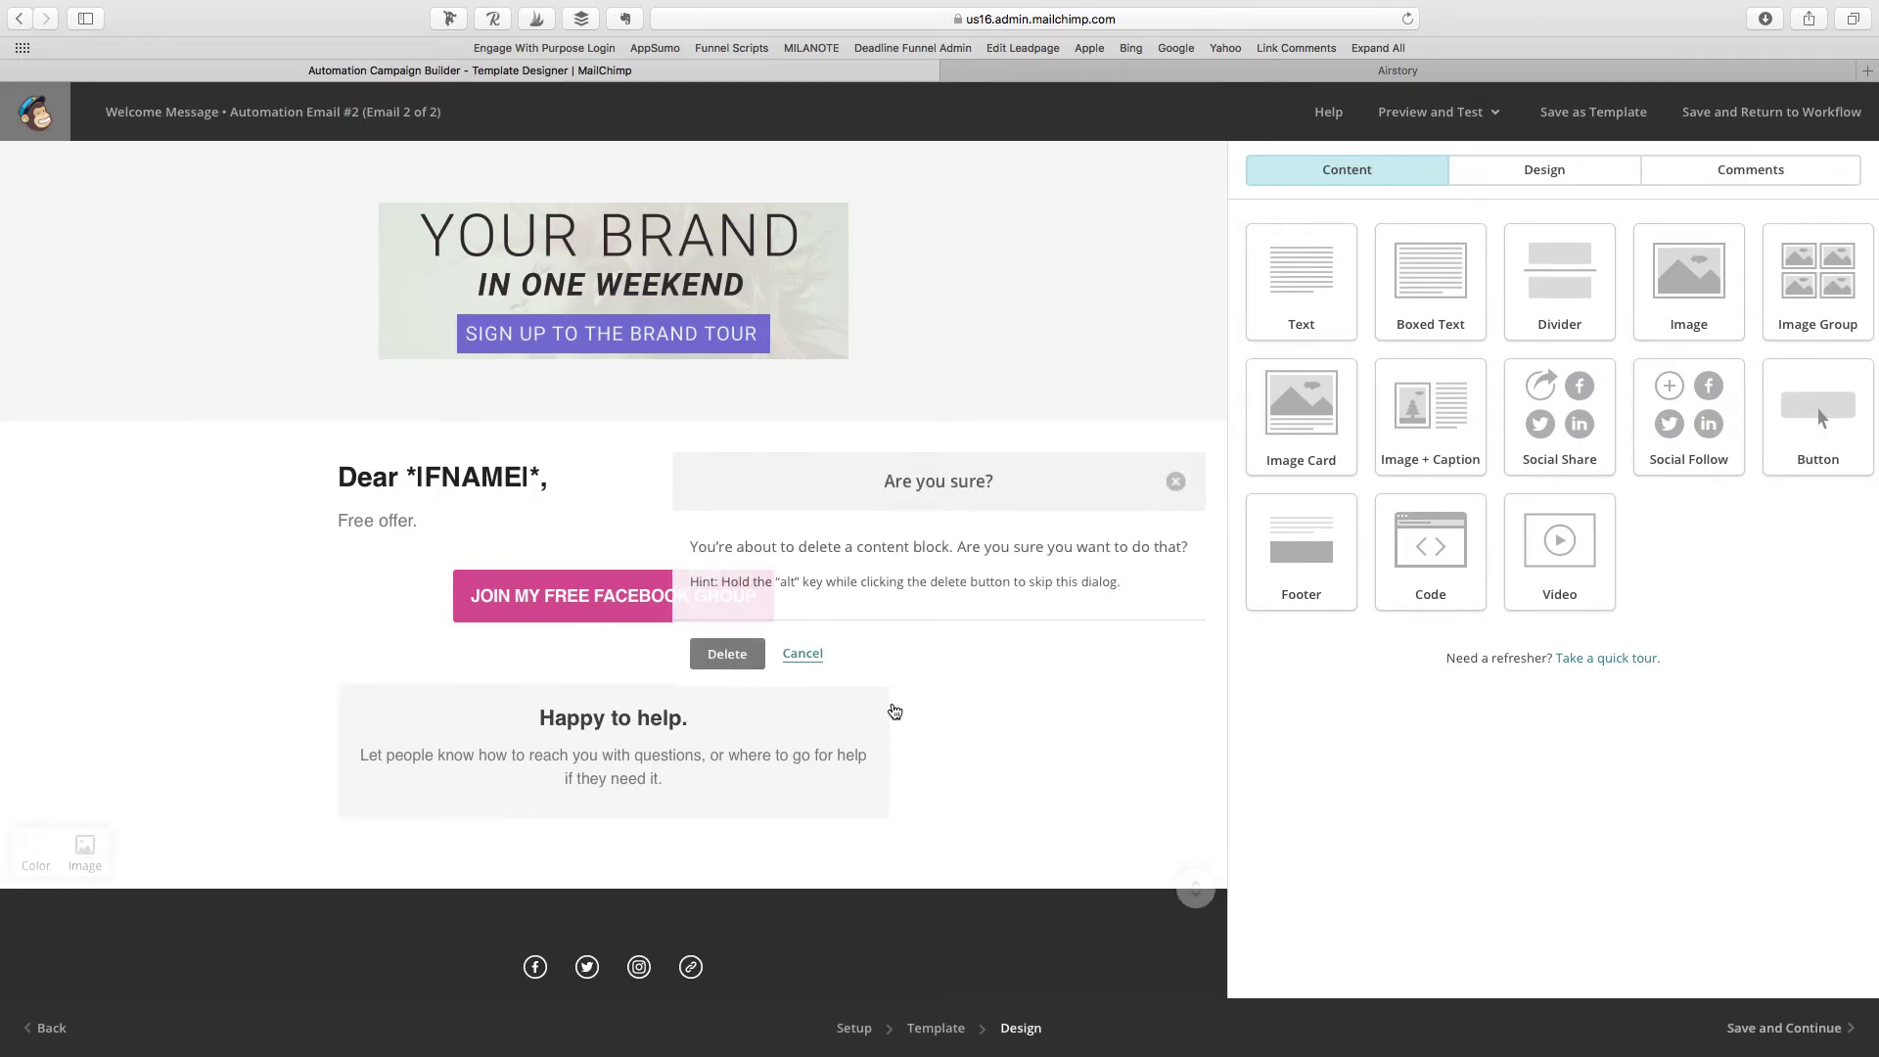
click(726, 654)
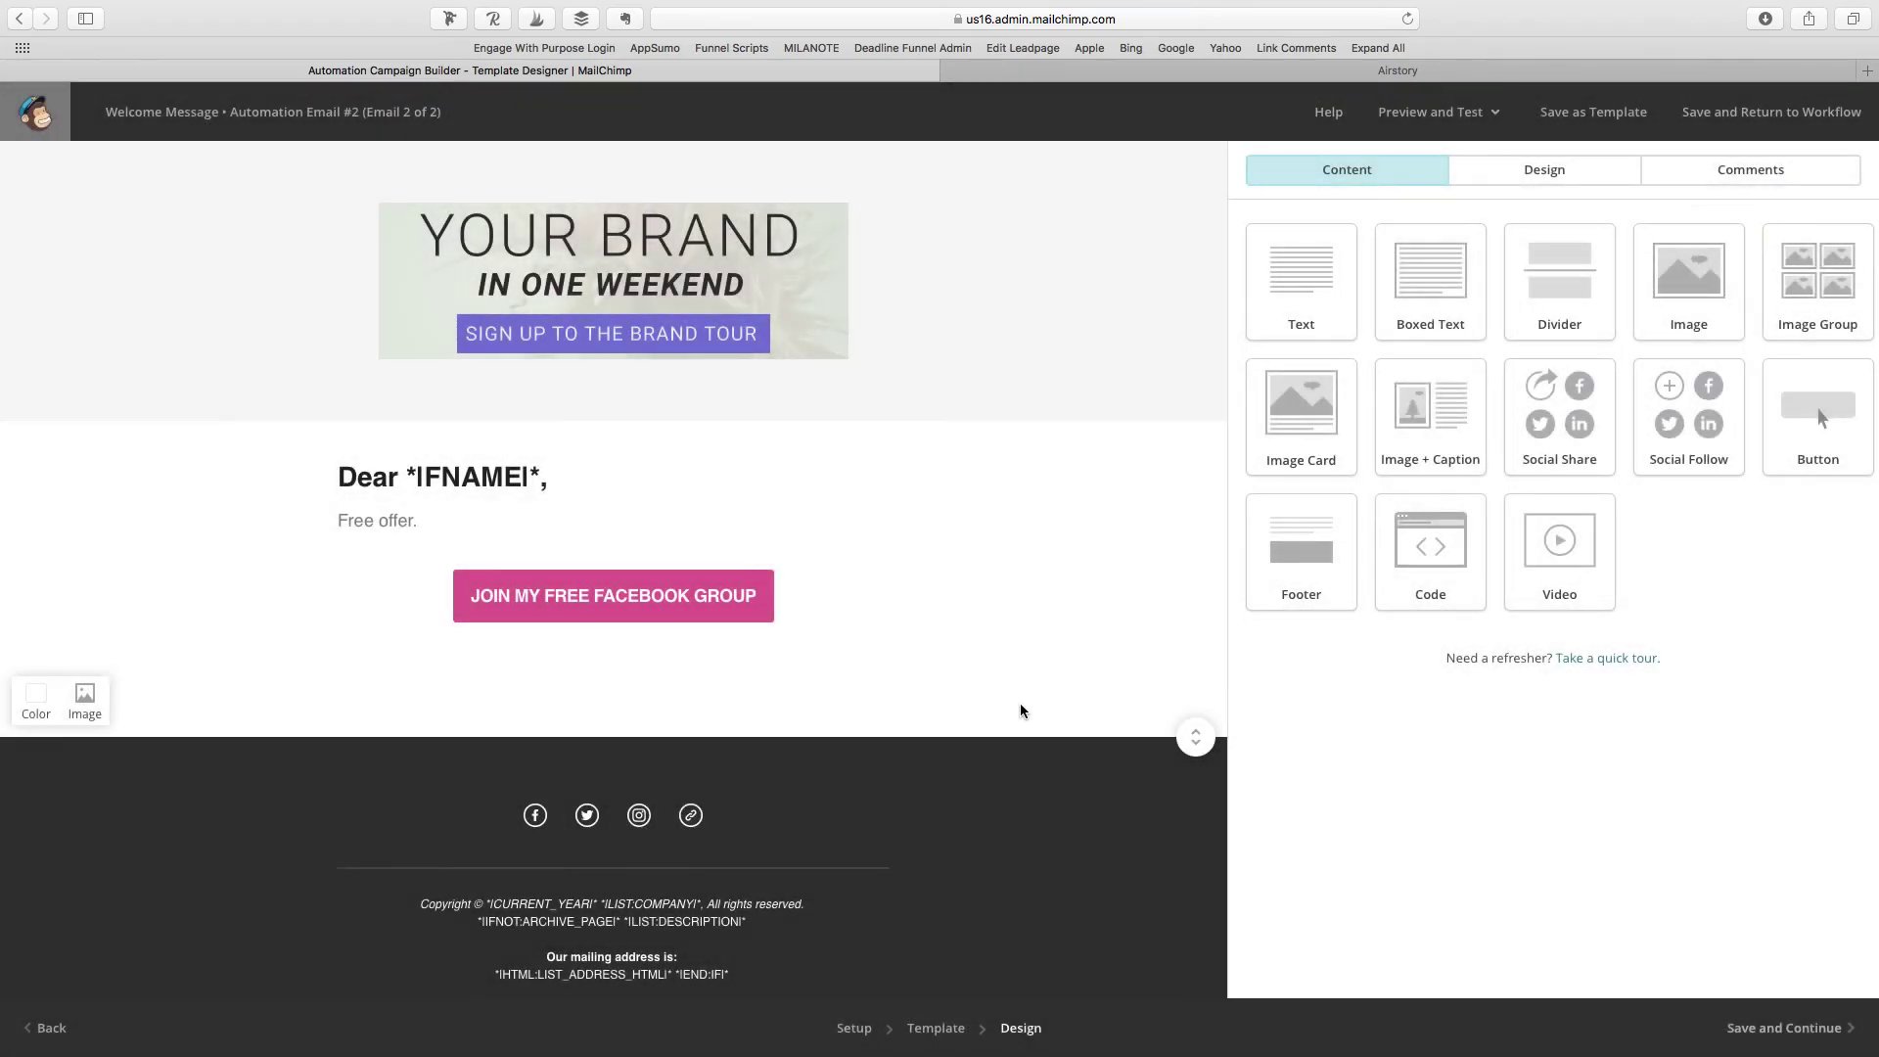
scroll(1110, 715, down, 2)
scroll(1110, 715, down, 1)
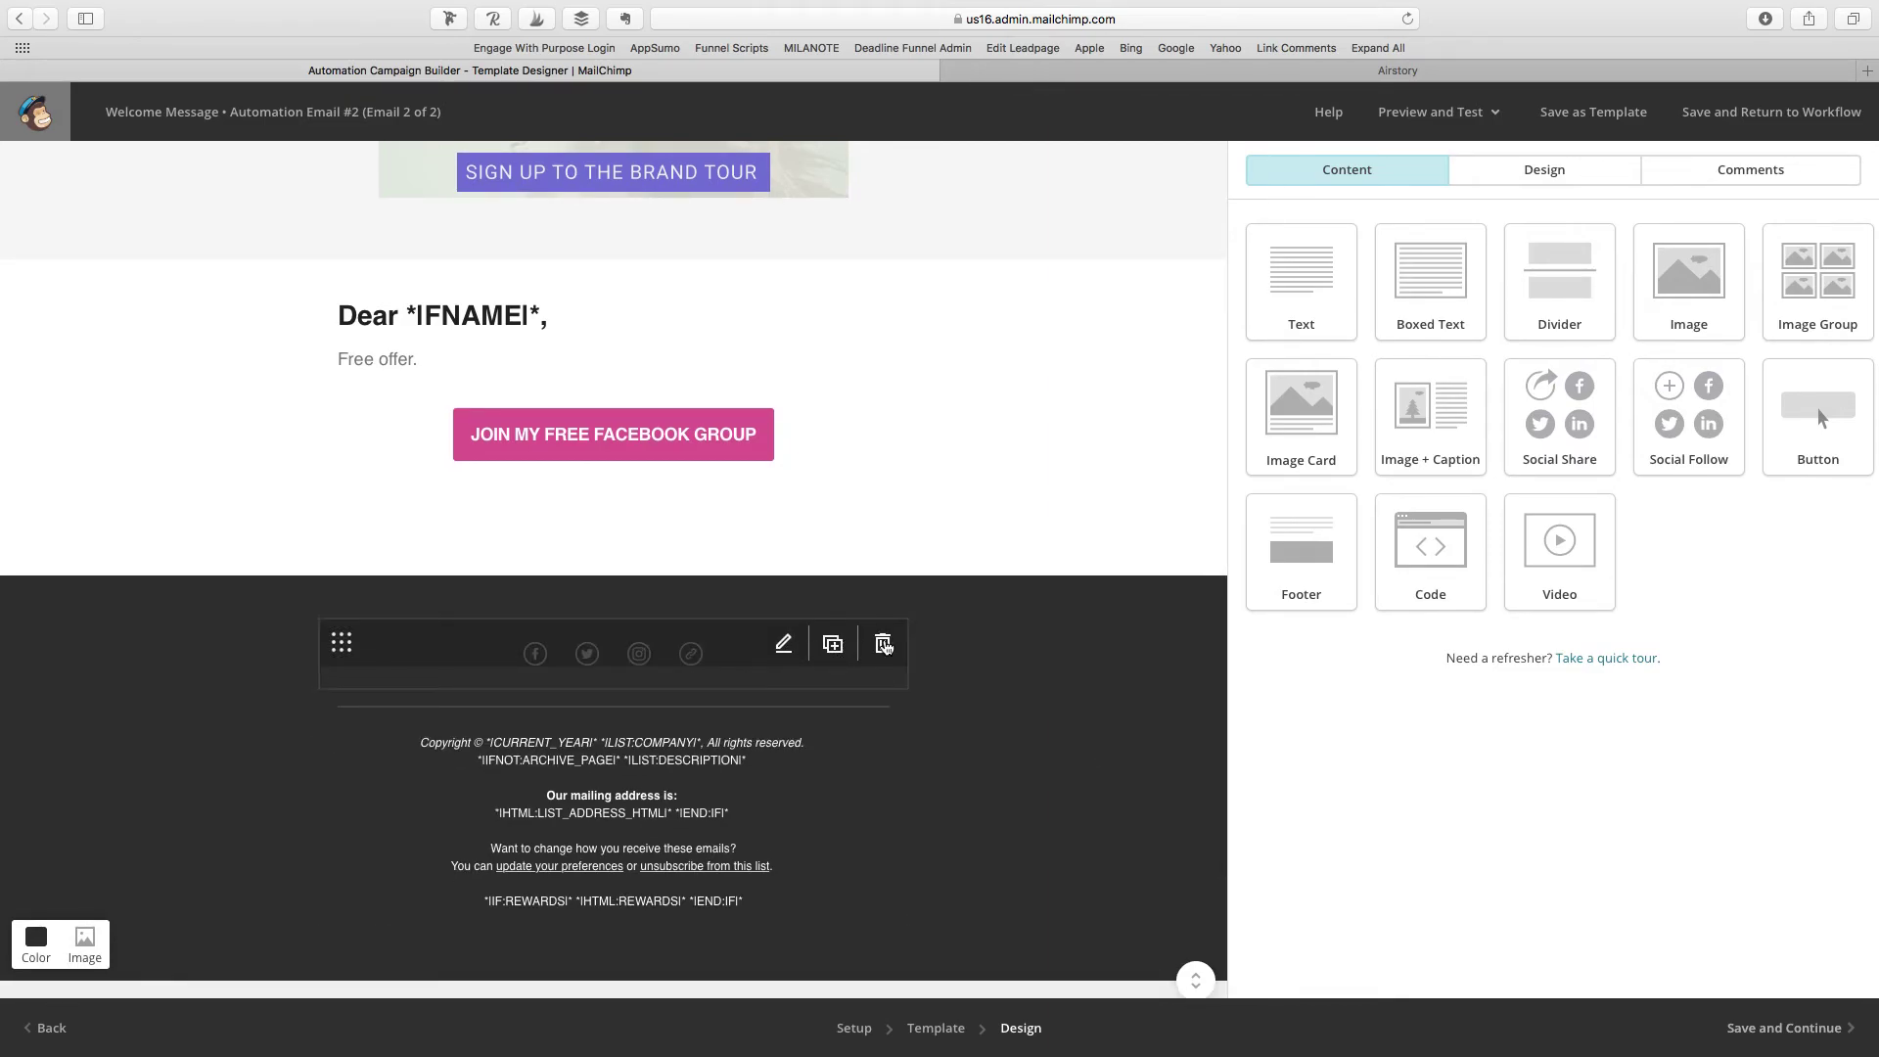
click(885, 646)
click(717, 654)
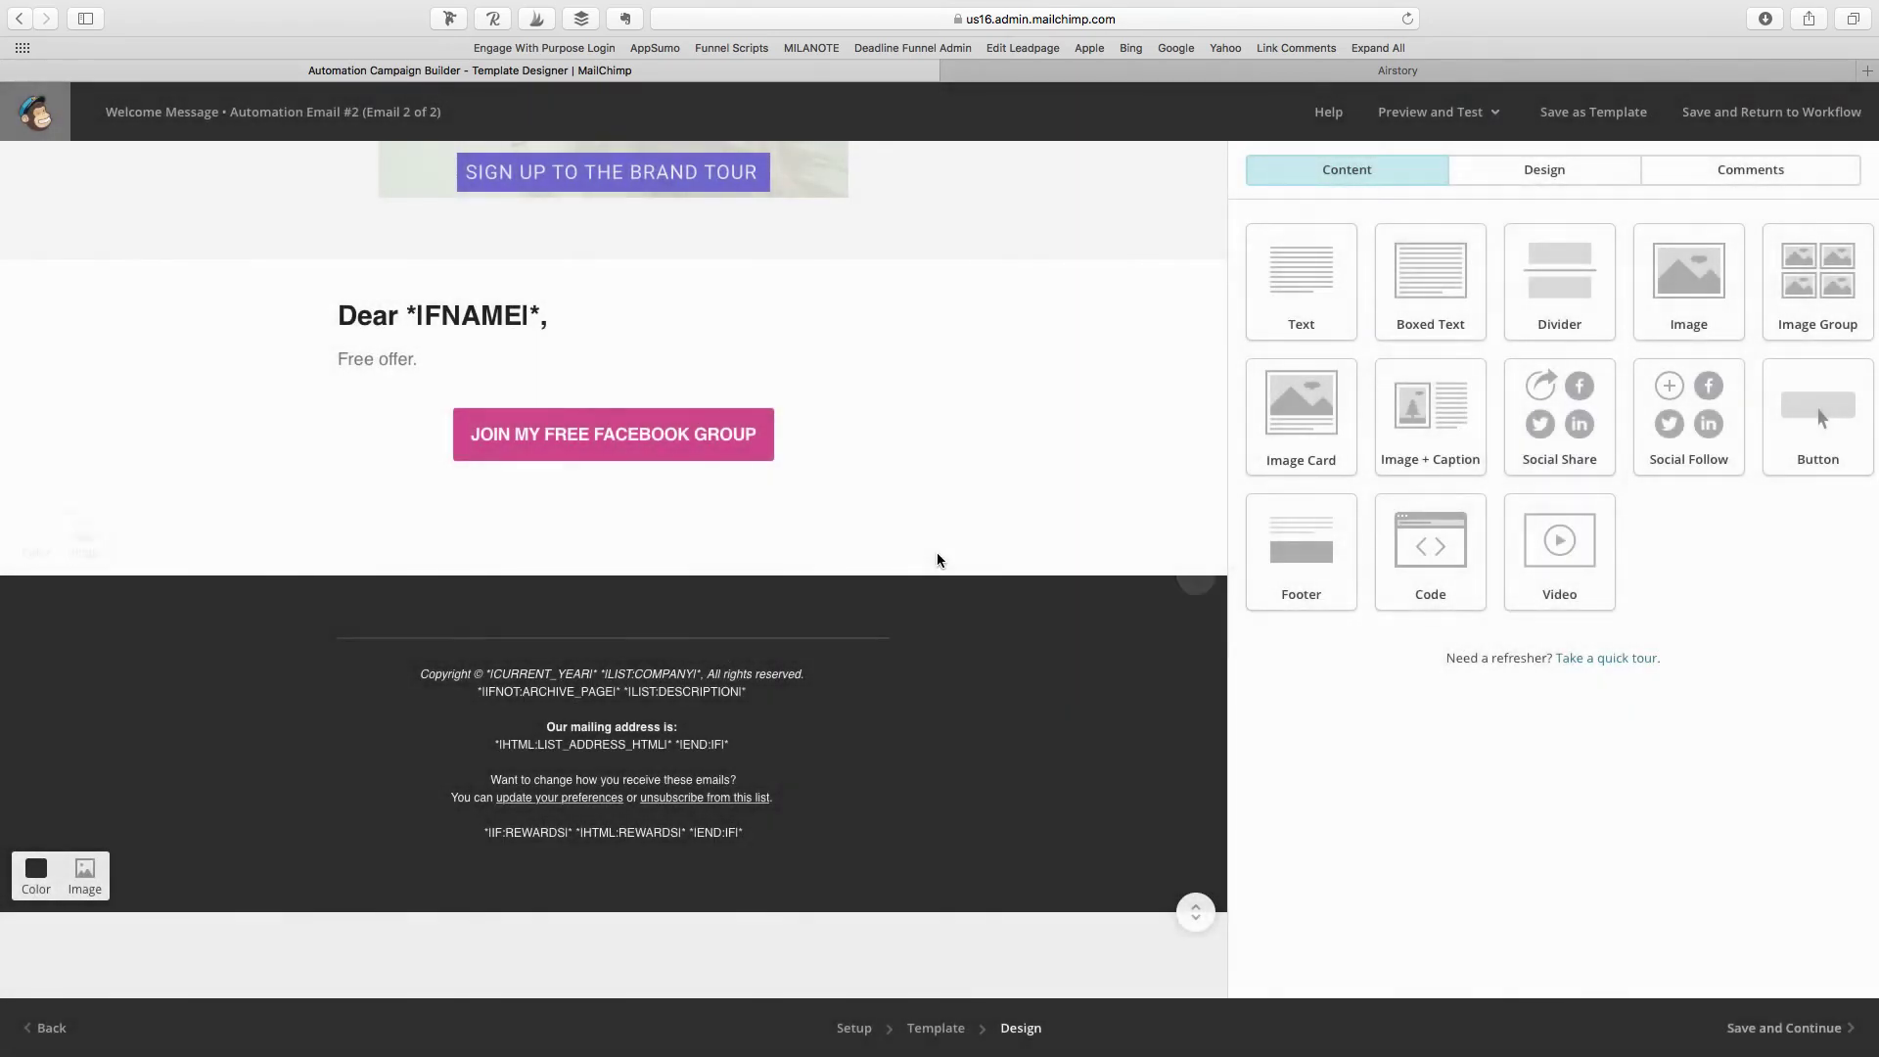
scroll(956, 554, up, 3)
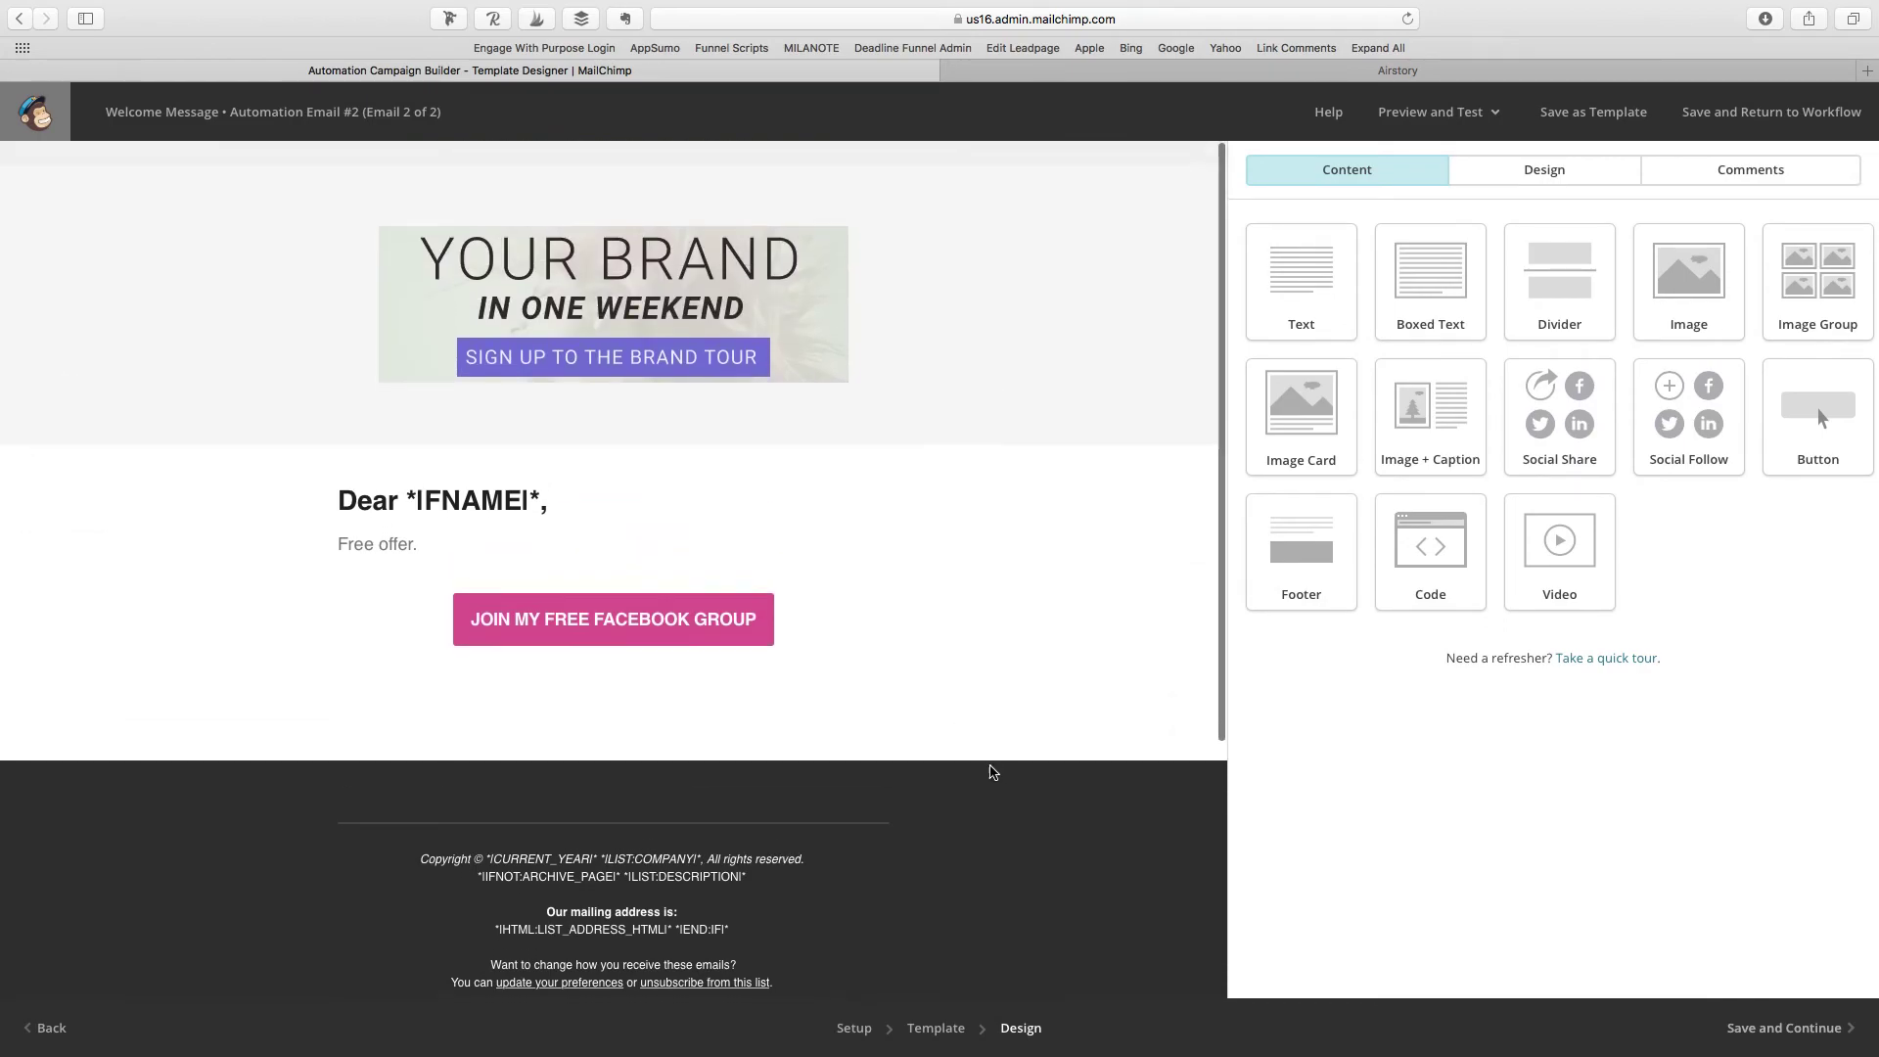
Step: Save the design as template 'WELCOME SERIES TEMPLATE' and return to the workflow
click(1811, 1032)
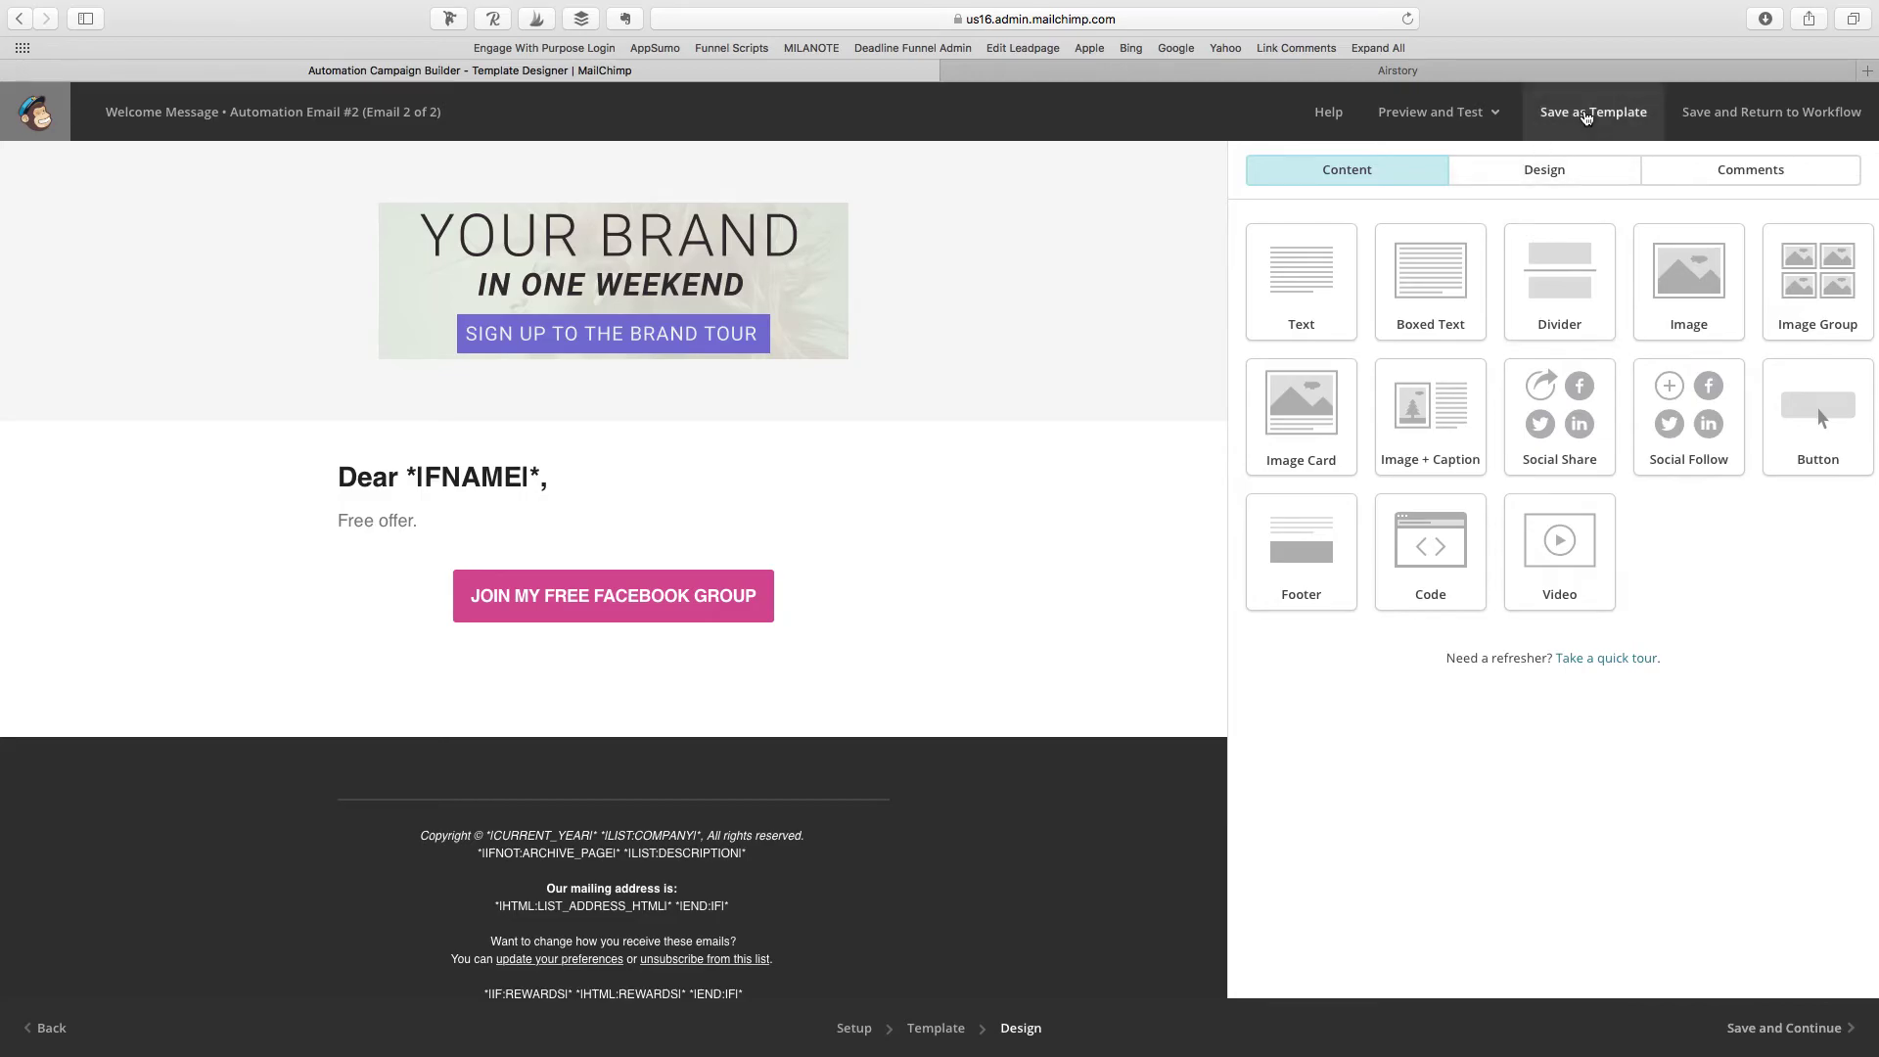
click(1566, 114)
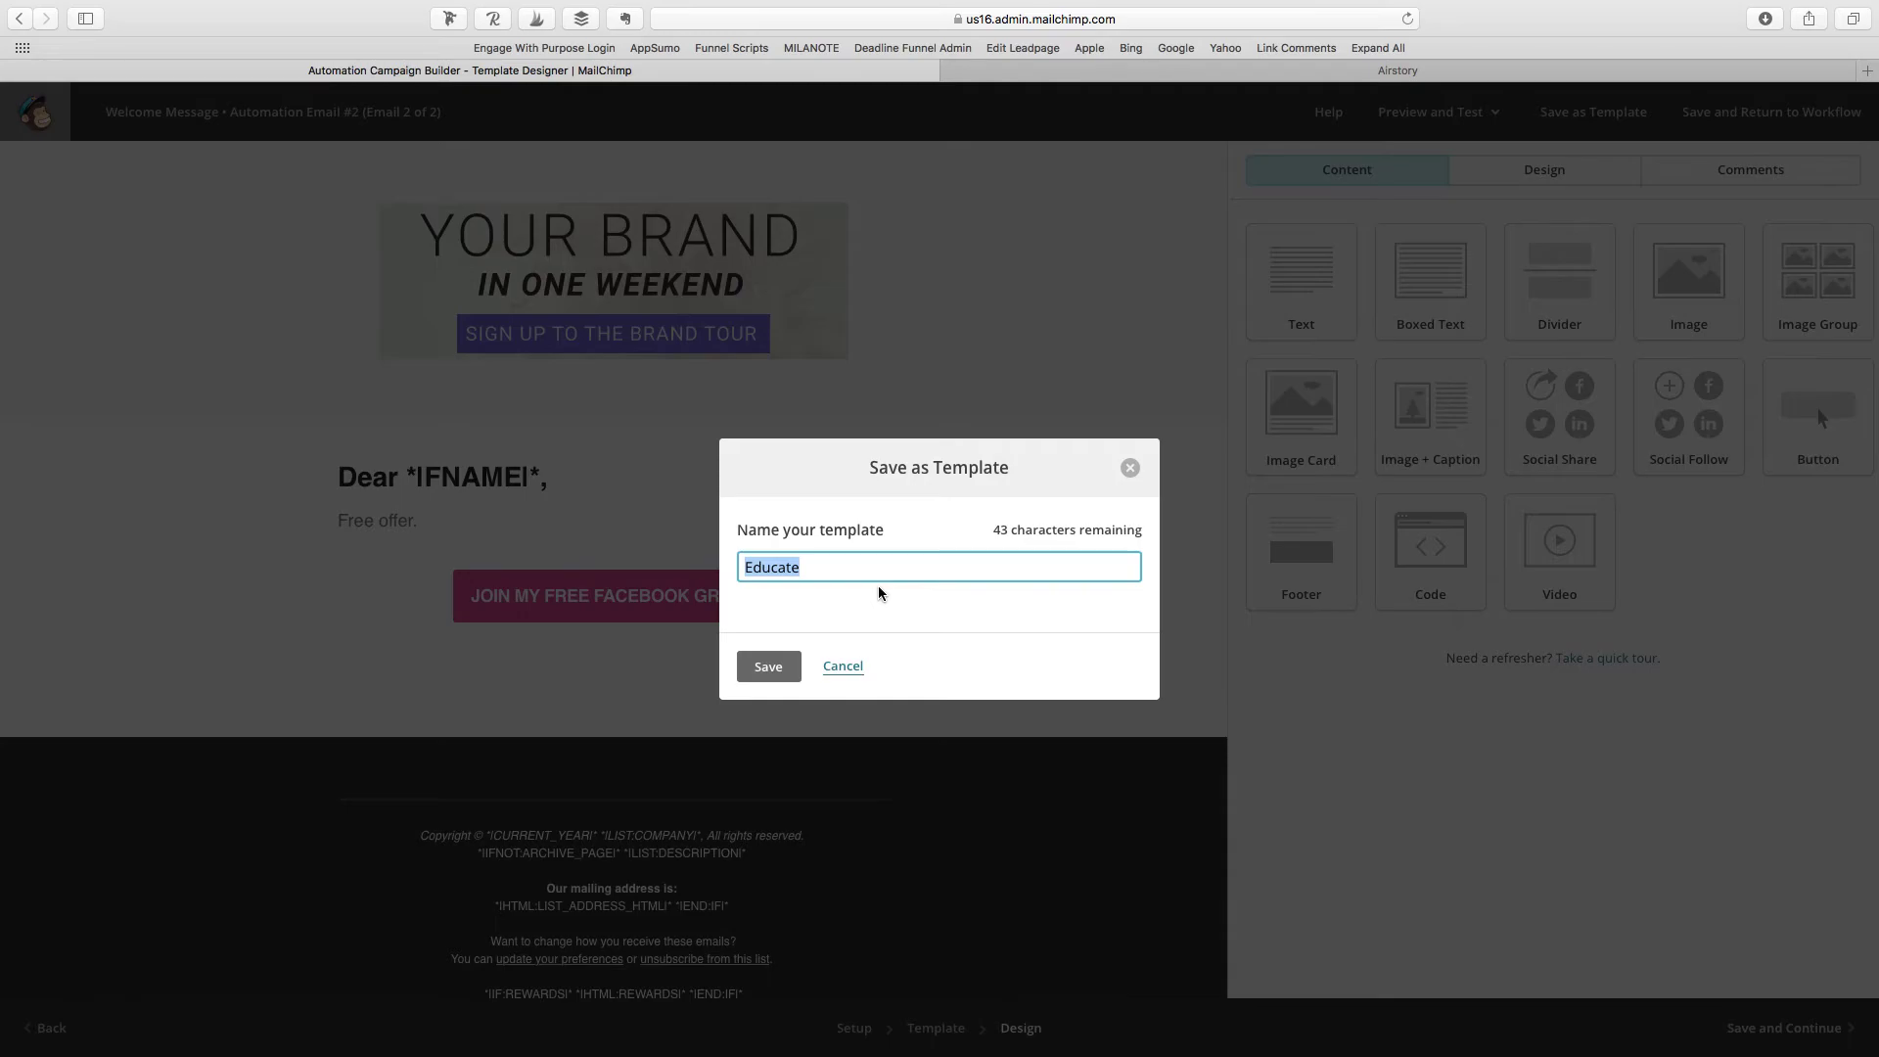
text(WELCOME EMAIL)
key(BackSpace)
key(BackSpace)
key(BackSpace)
key(BackSpace)
text(SERIES TEMPLATE)
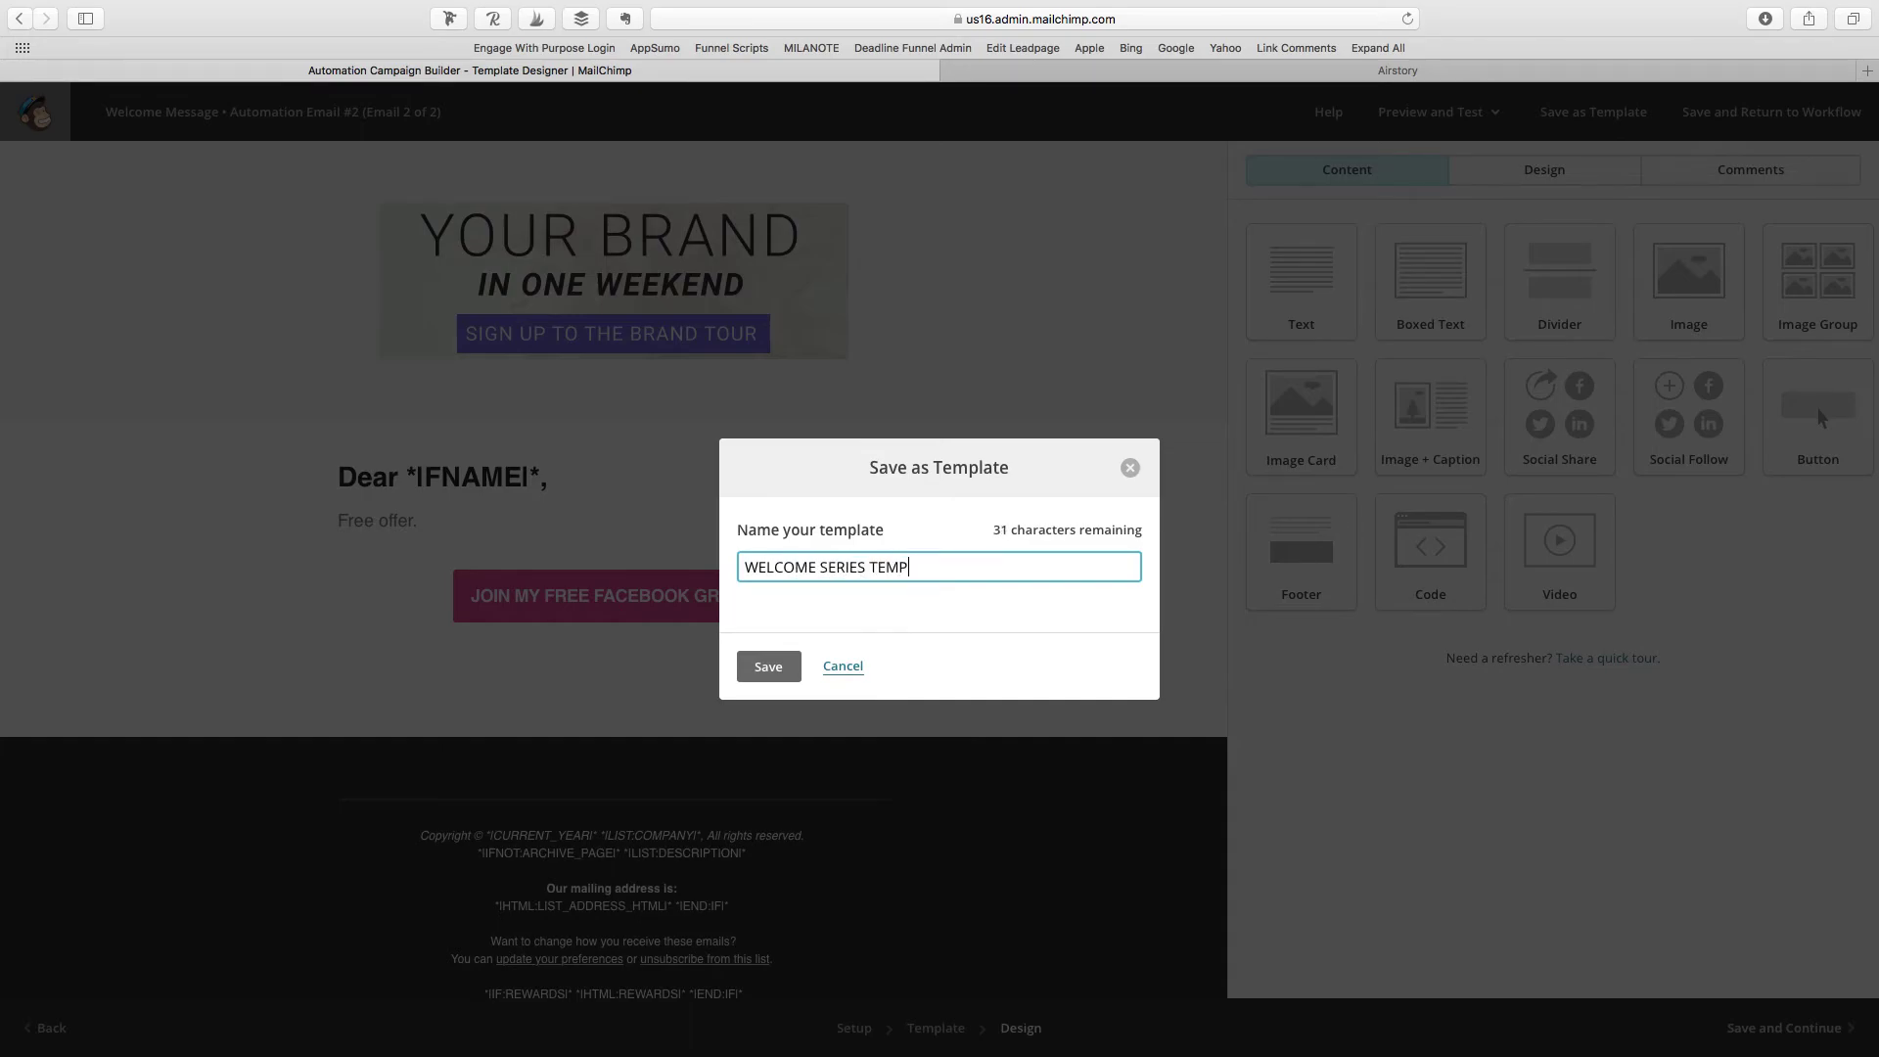
click(768, 666)
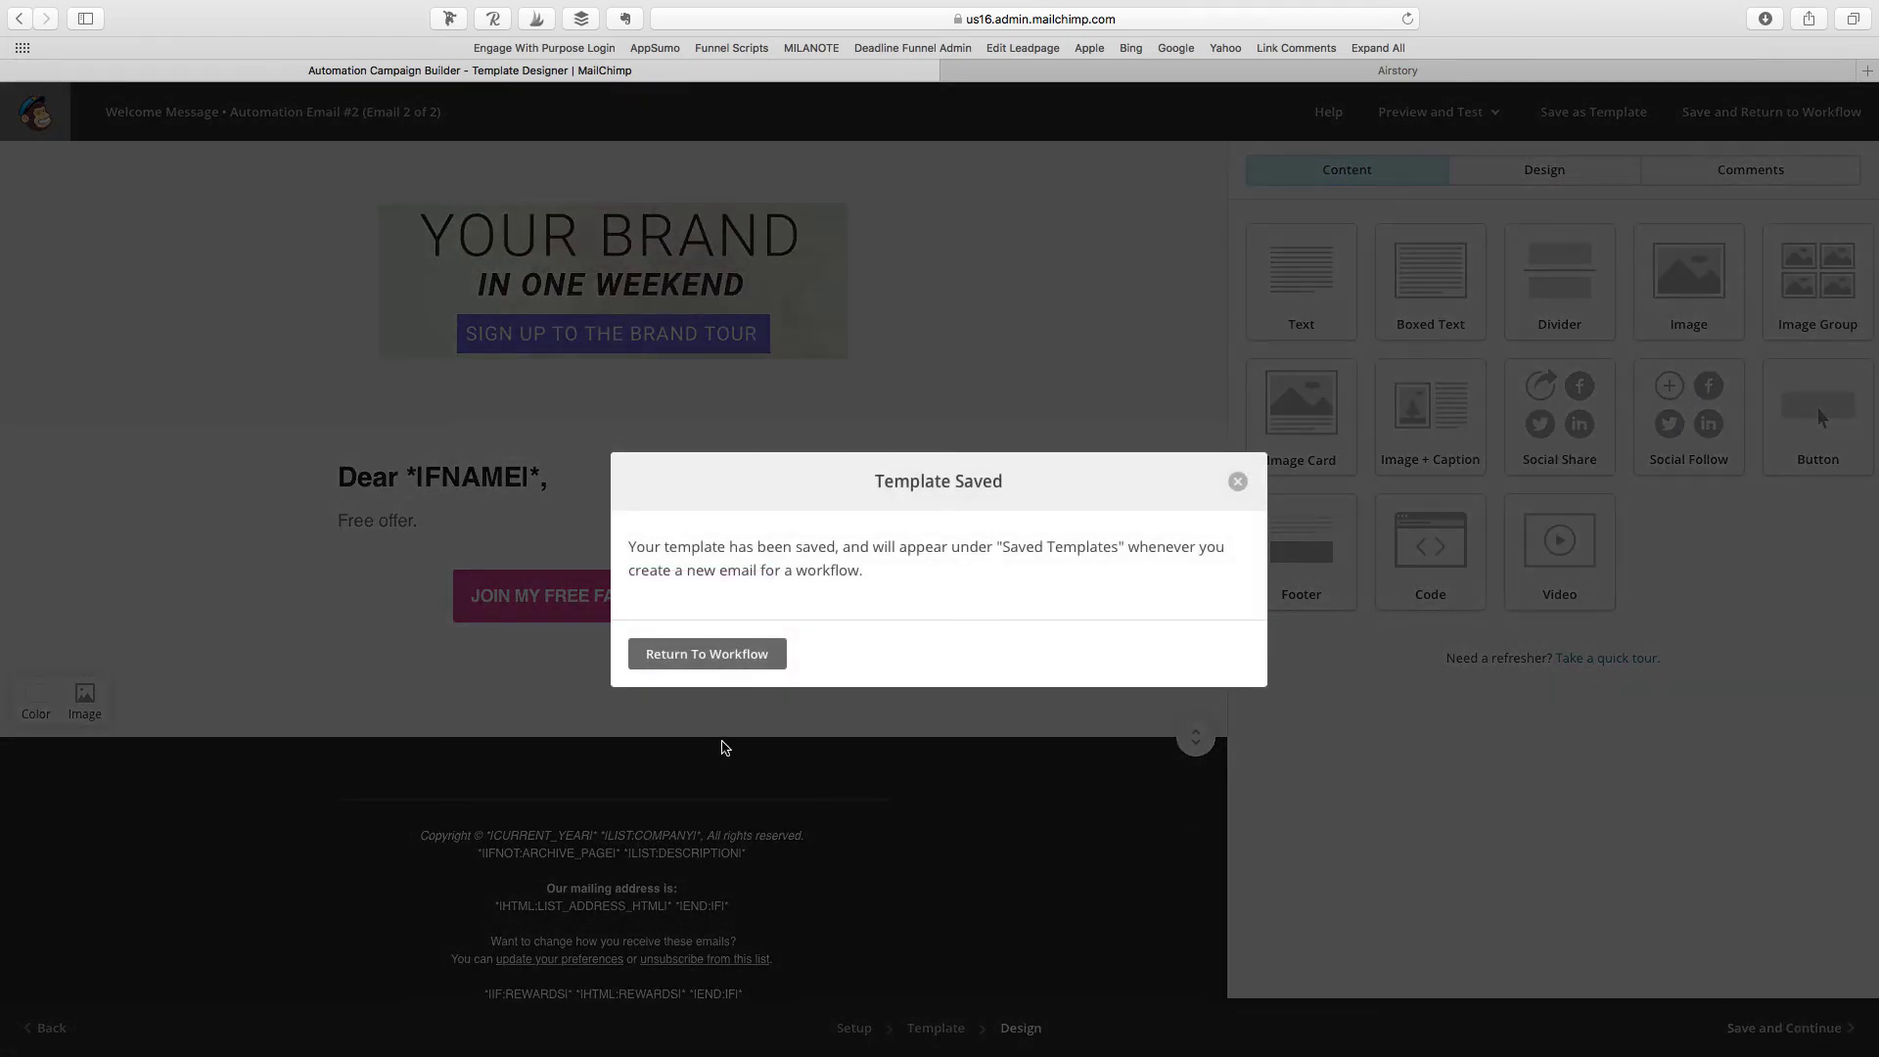
click(742, 656)
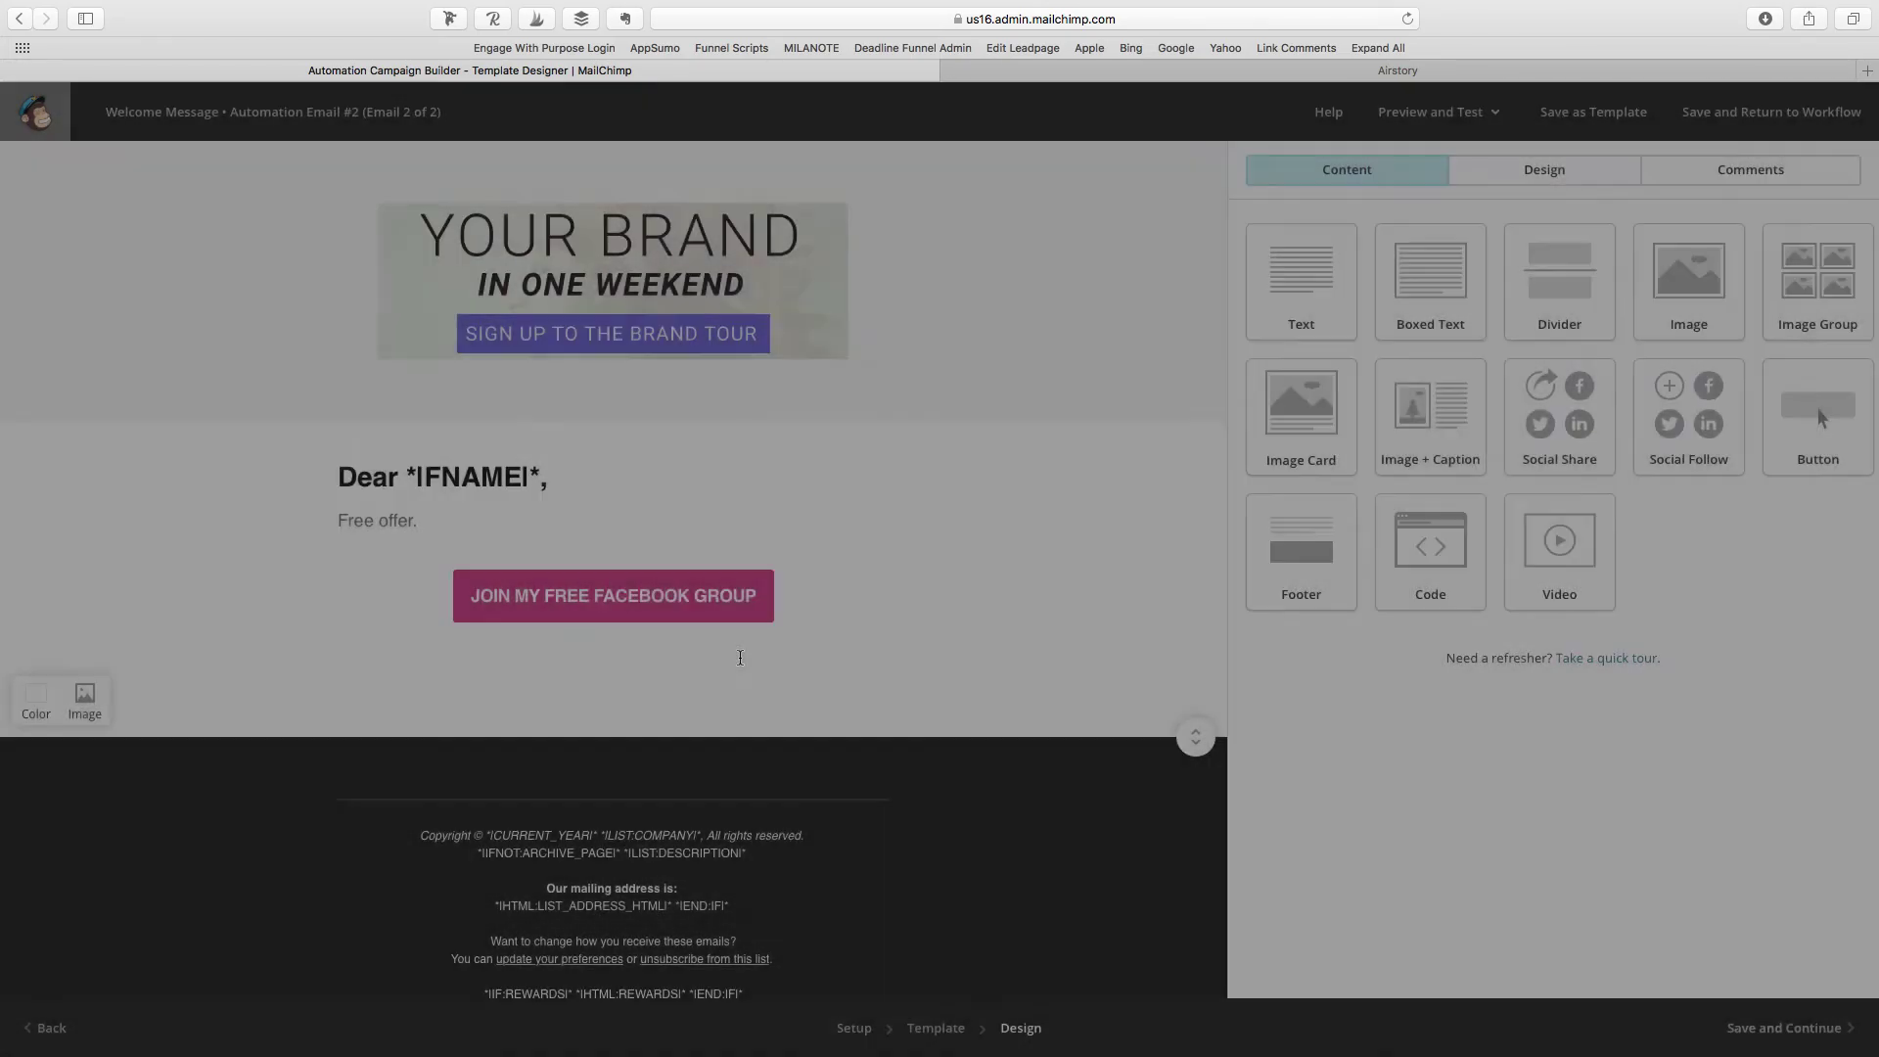
click(1784, 1030)
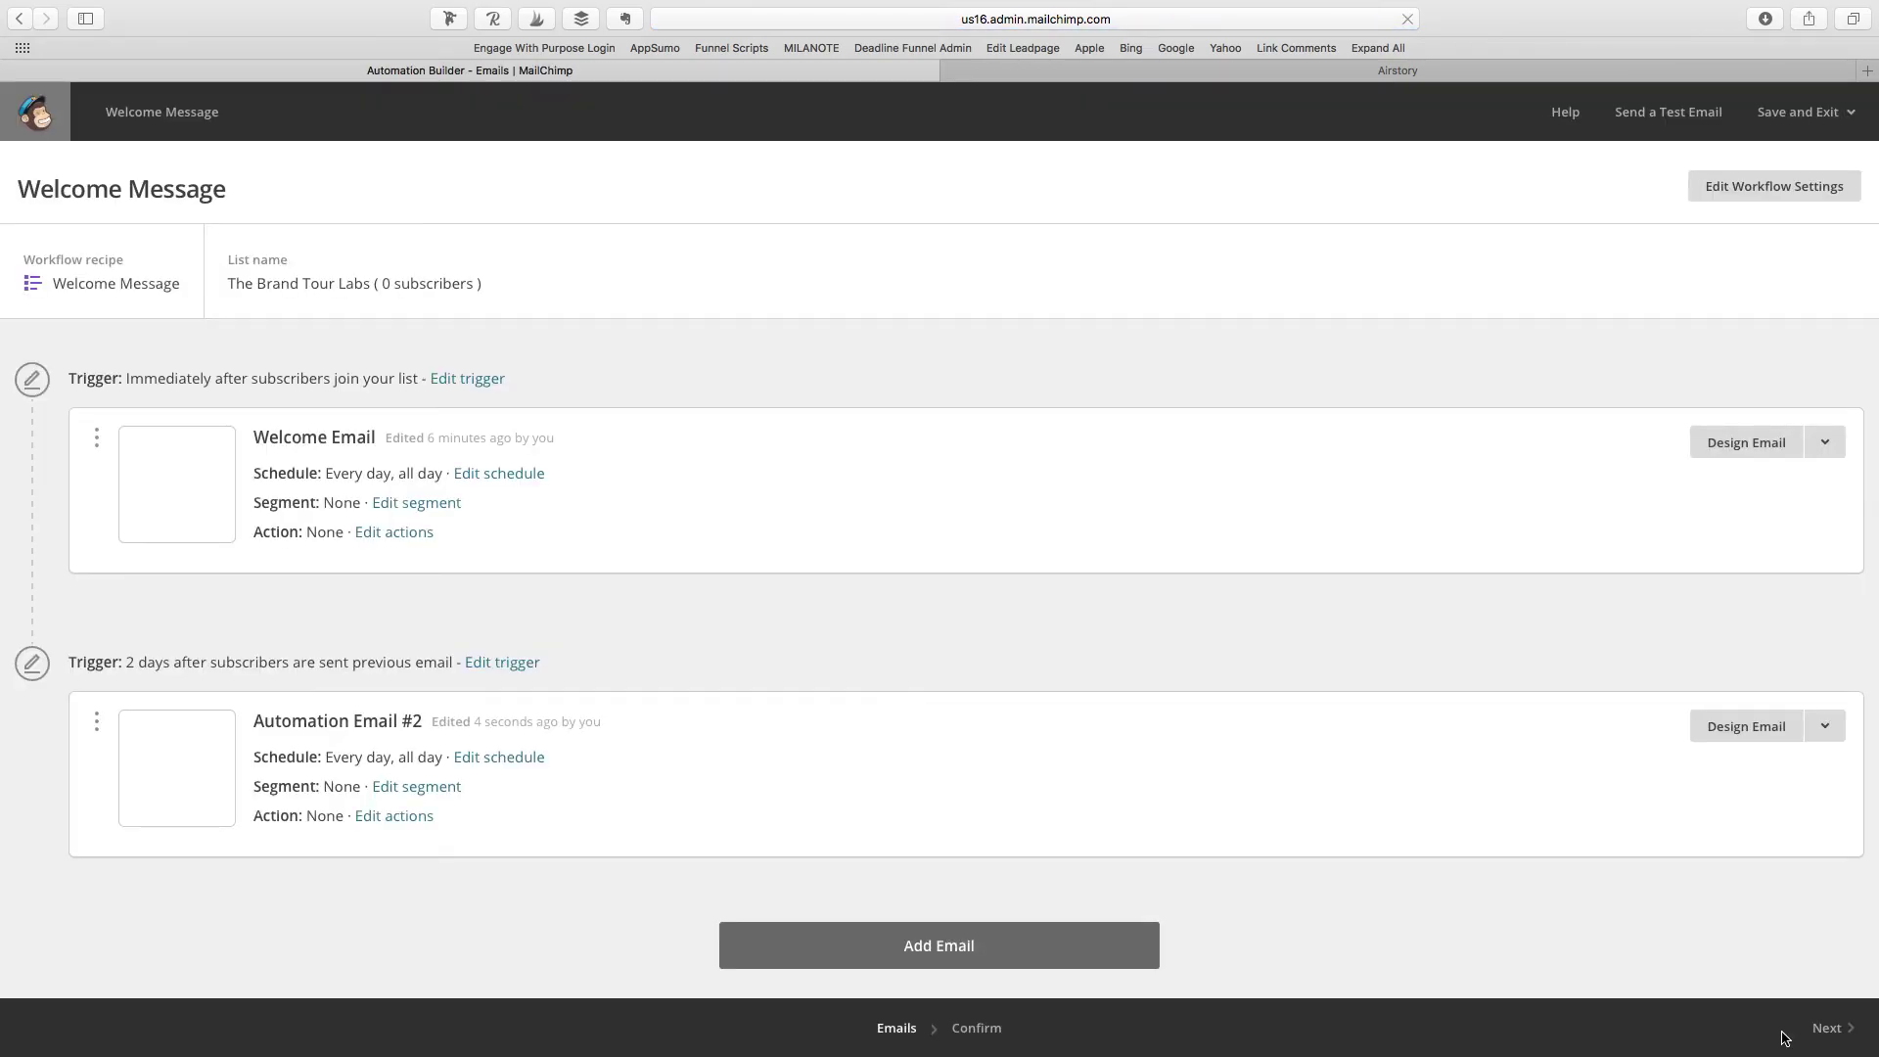
Step: Proceed to the Confirm step with all four checklist items passing
click(1845, 1029)
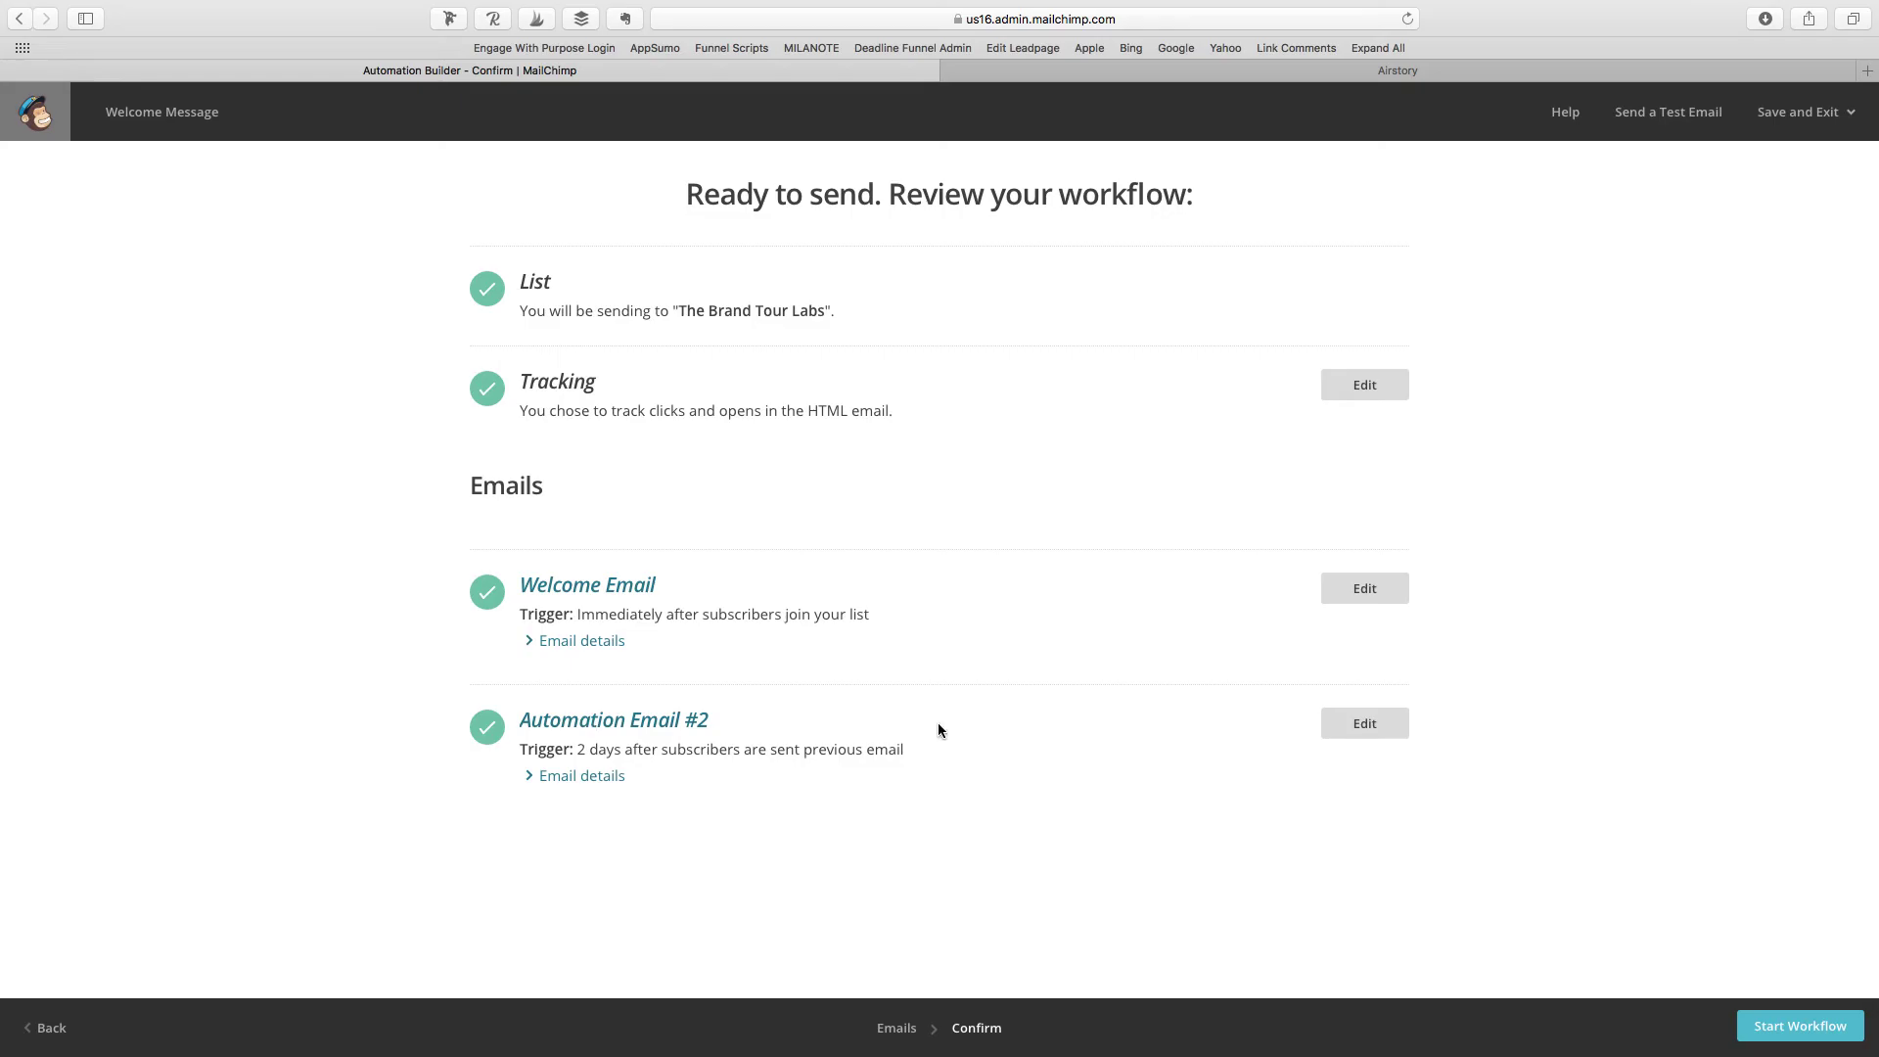
Step: Send a test of both workflow emails to the owner's e-mail address and dismiss the confirmation
click(1676, 131)
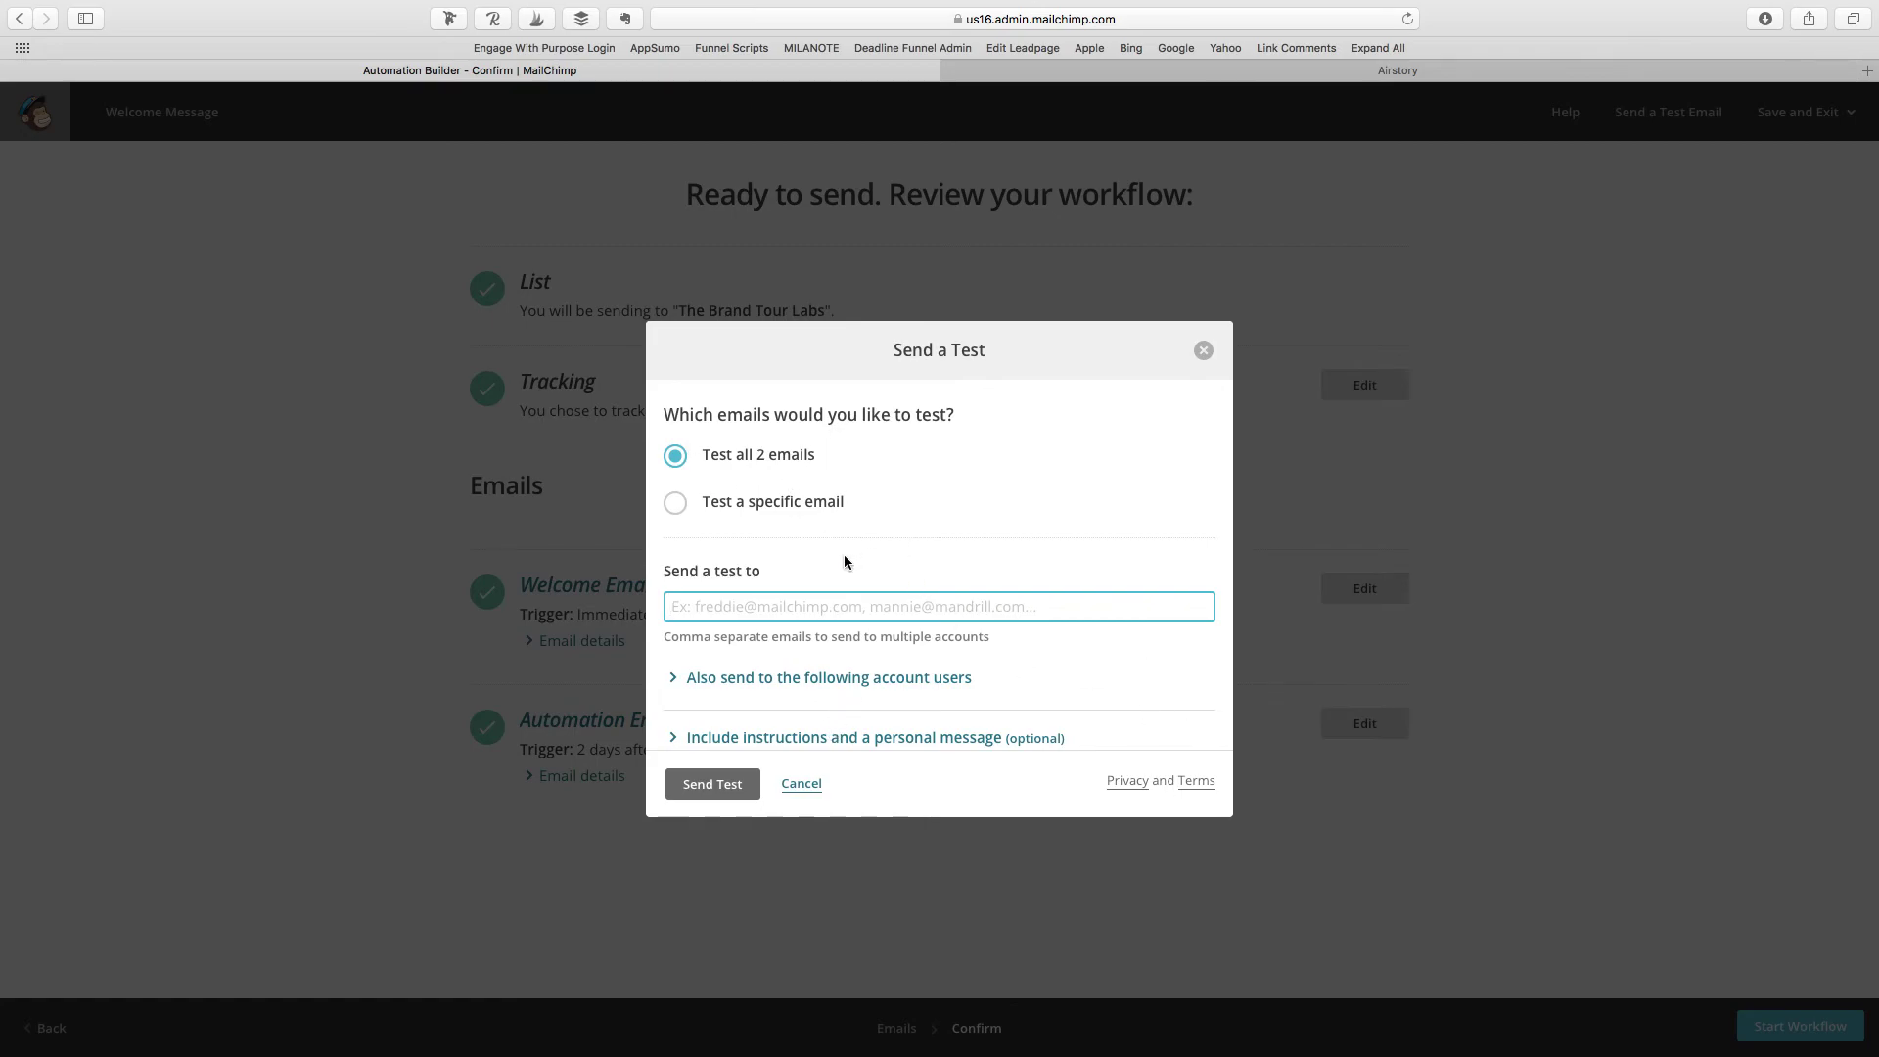
text(HELL)
key(BackSpace)
key(BackSpace)
key(BackSpace)
key(BackSpace)
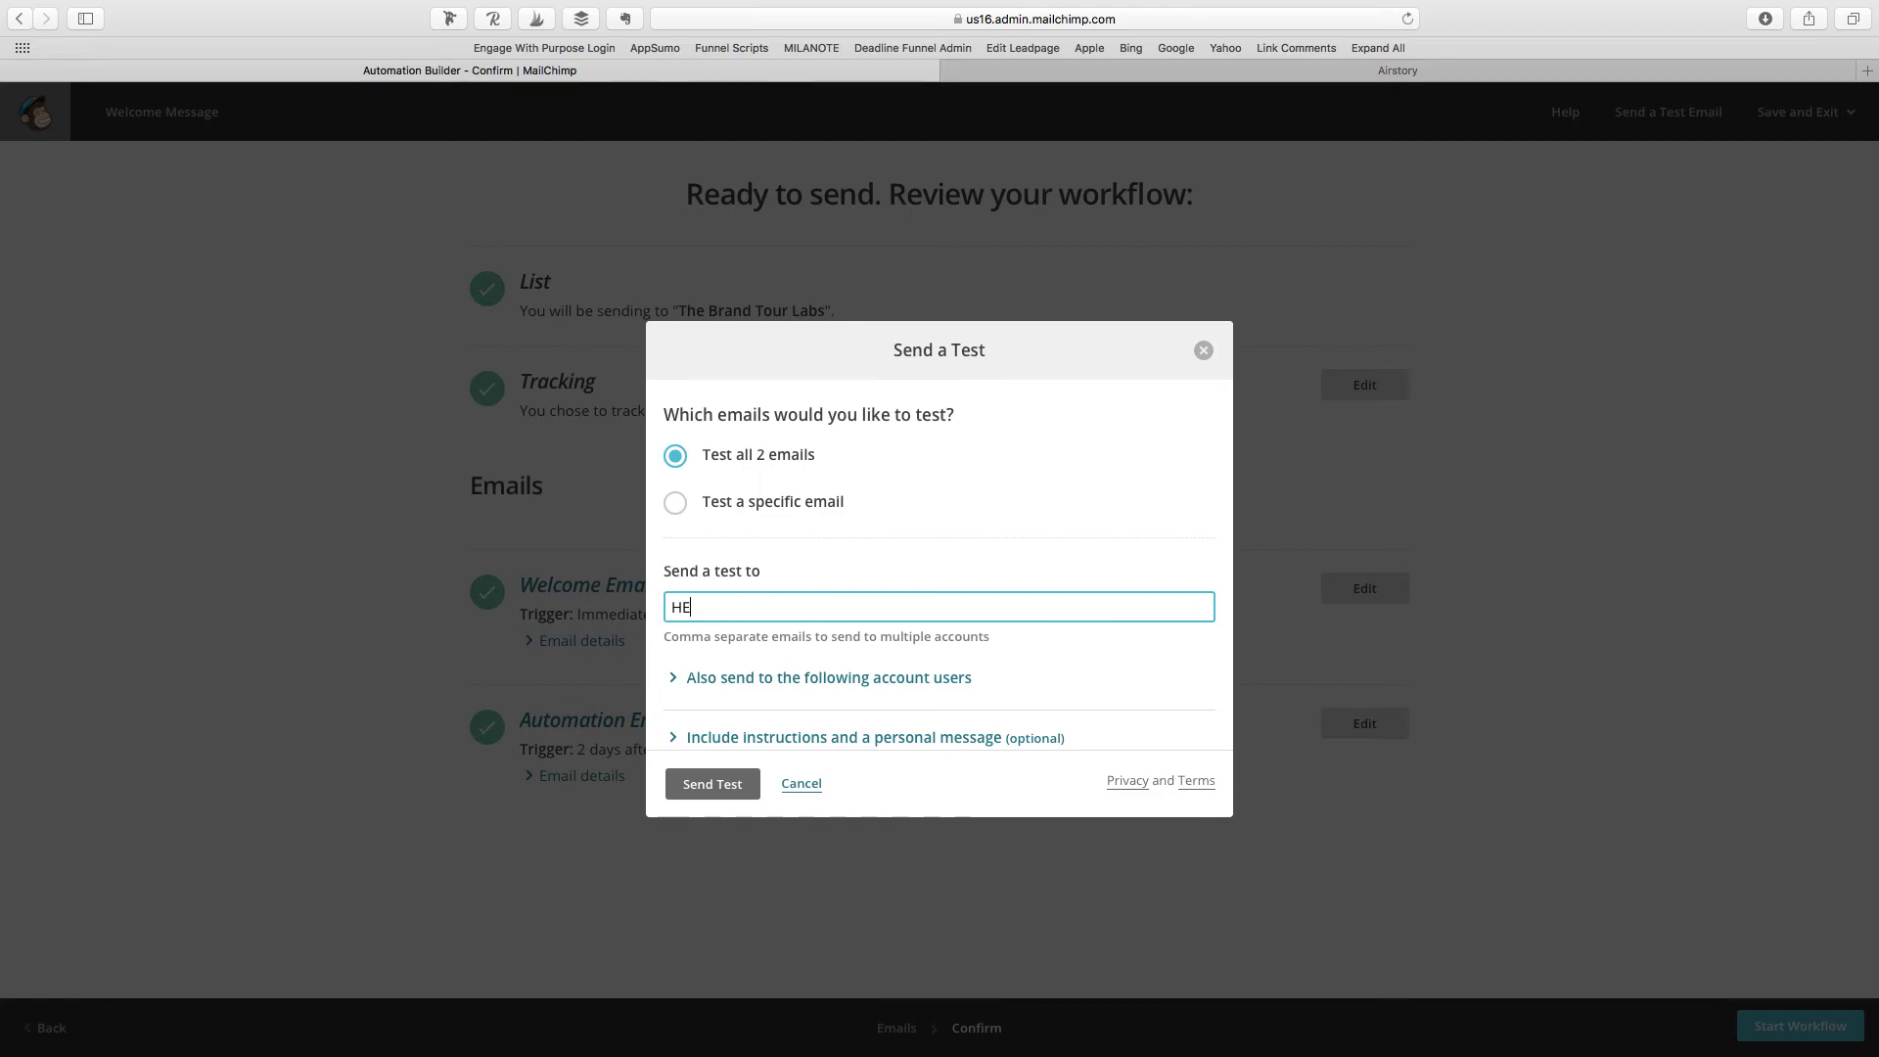
scroll(781, 427, down, 2)
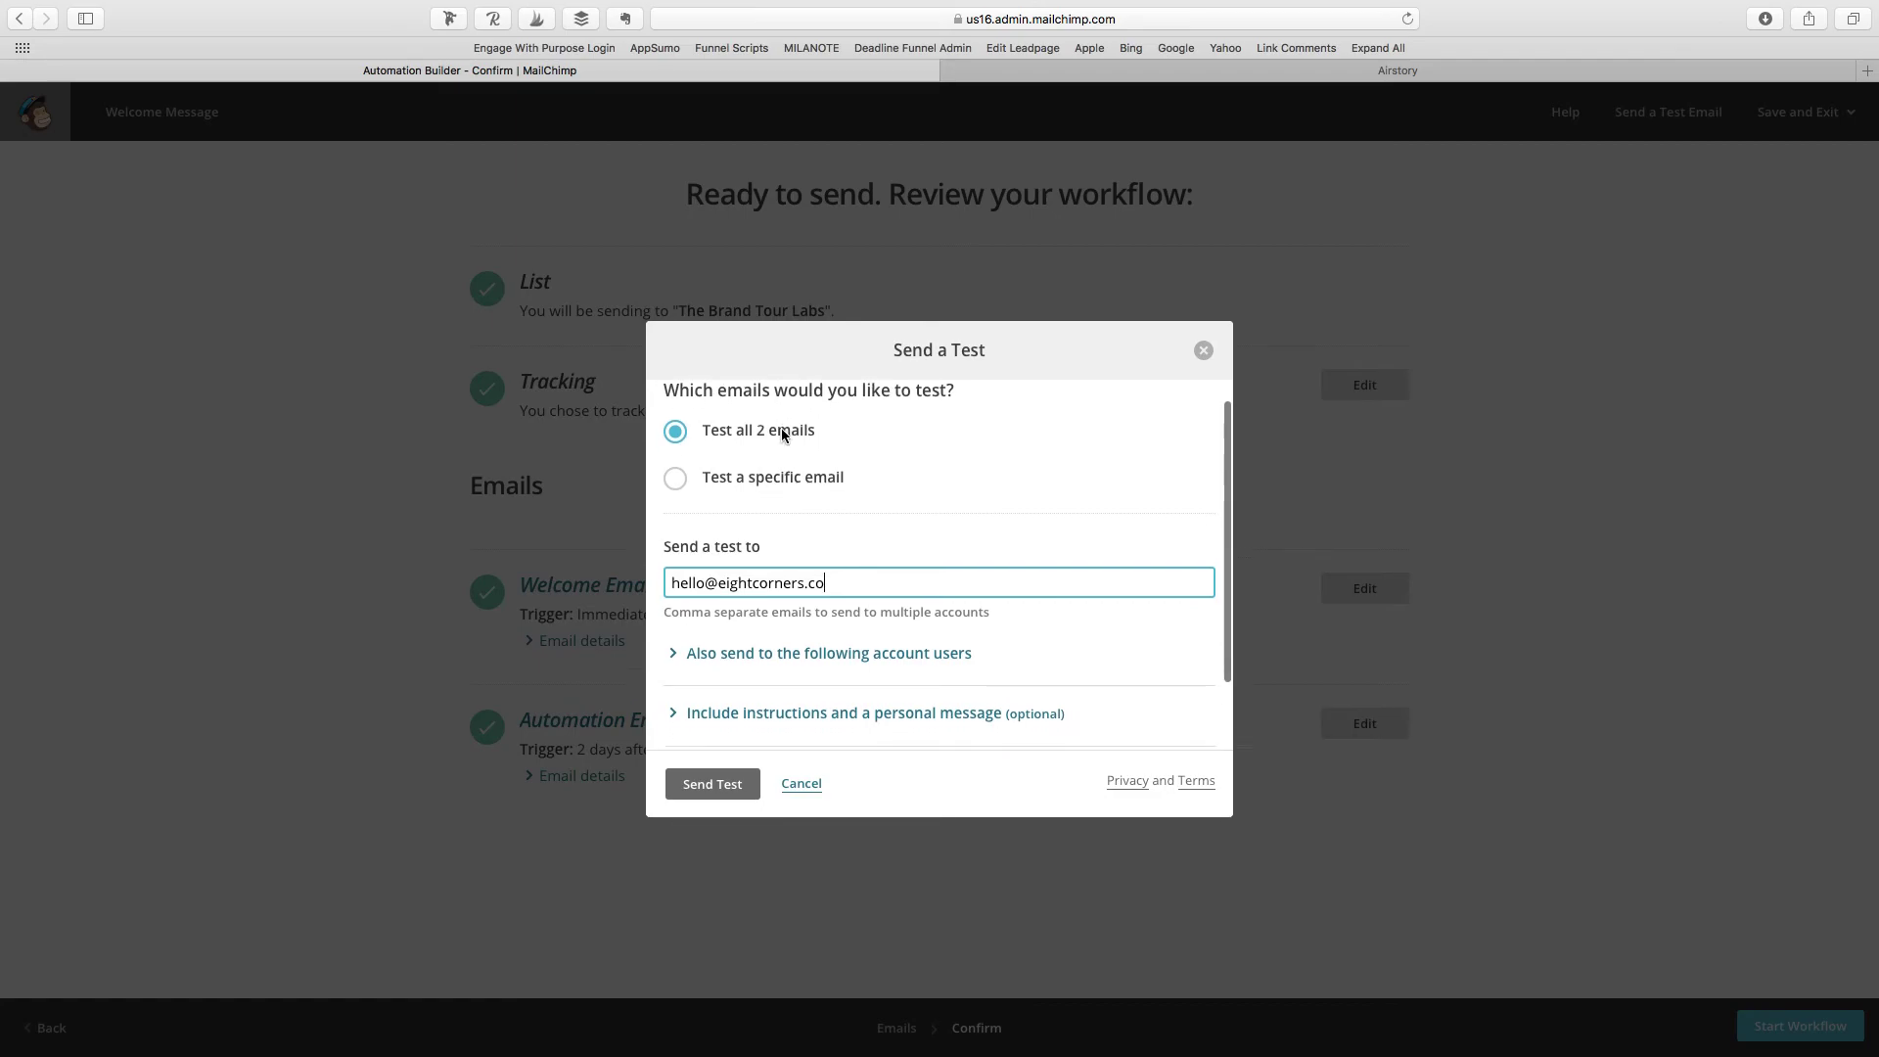
scroll(1007, 449, up, 2)
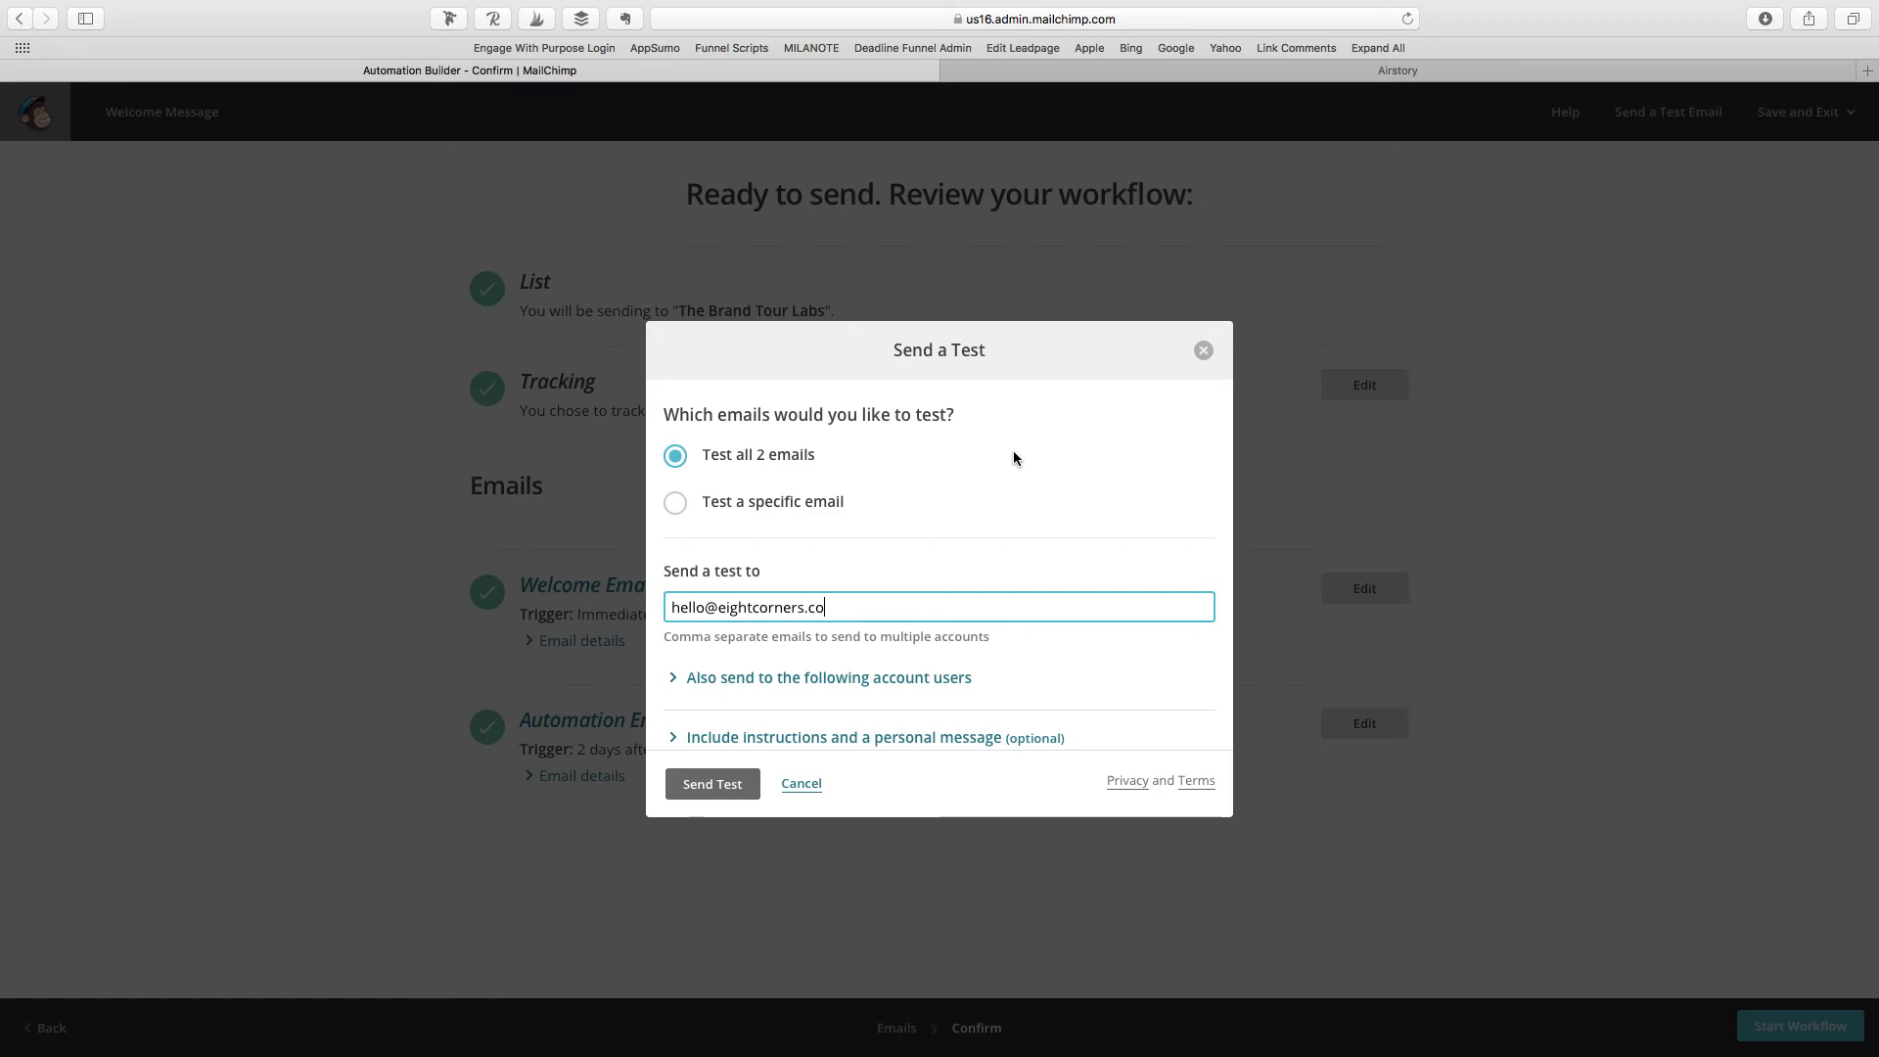
click(733, 793)
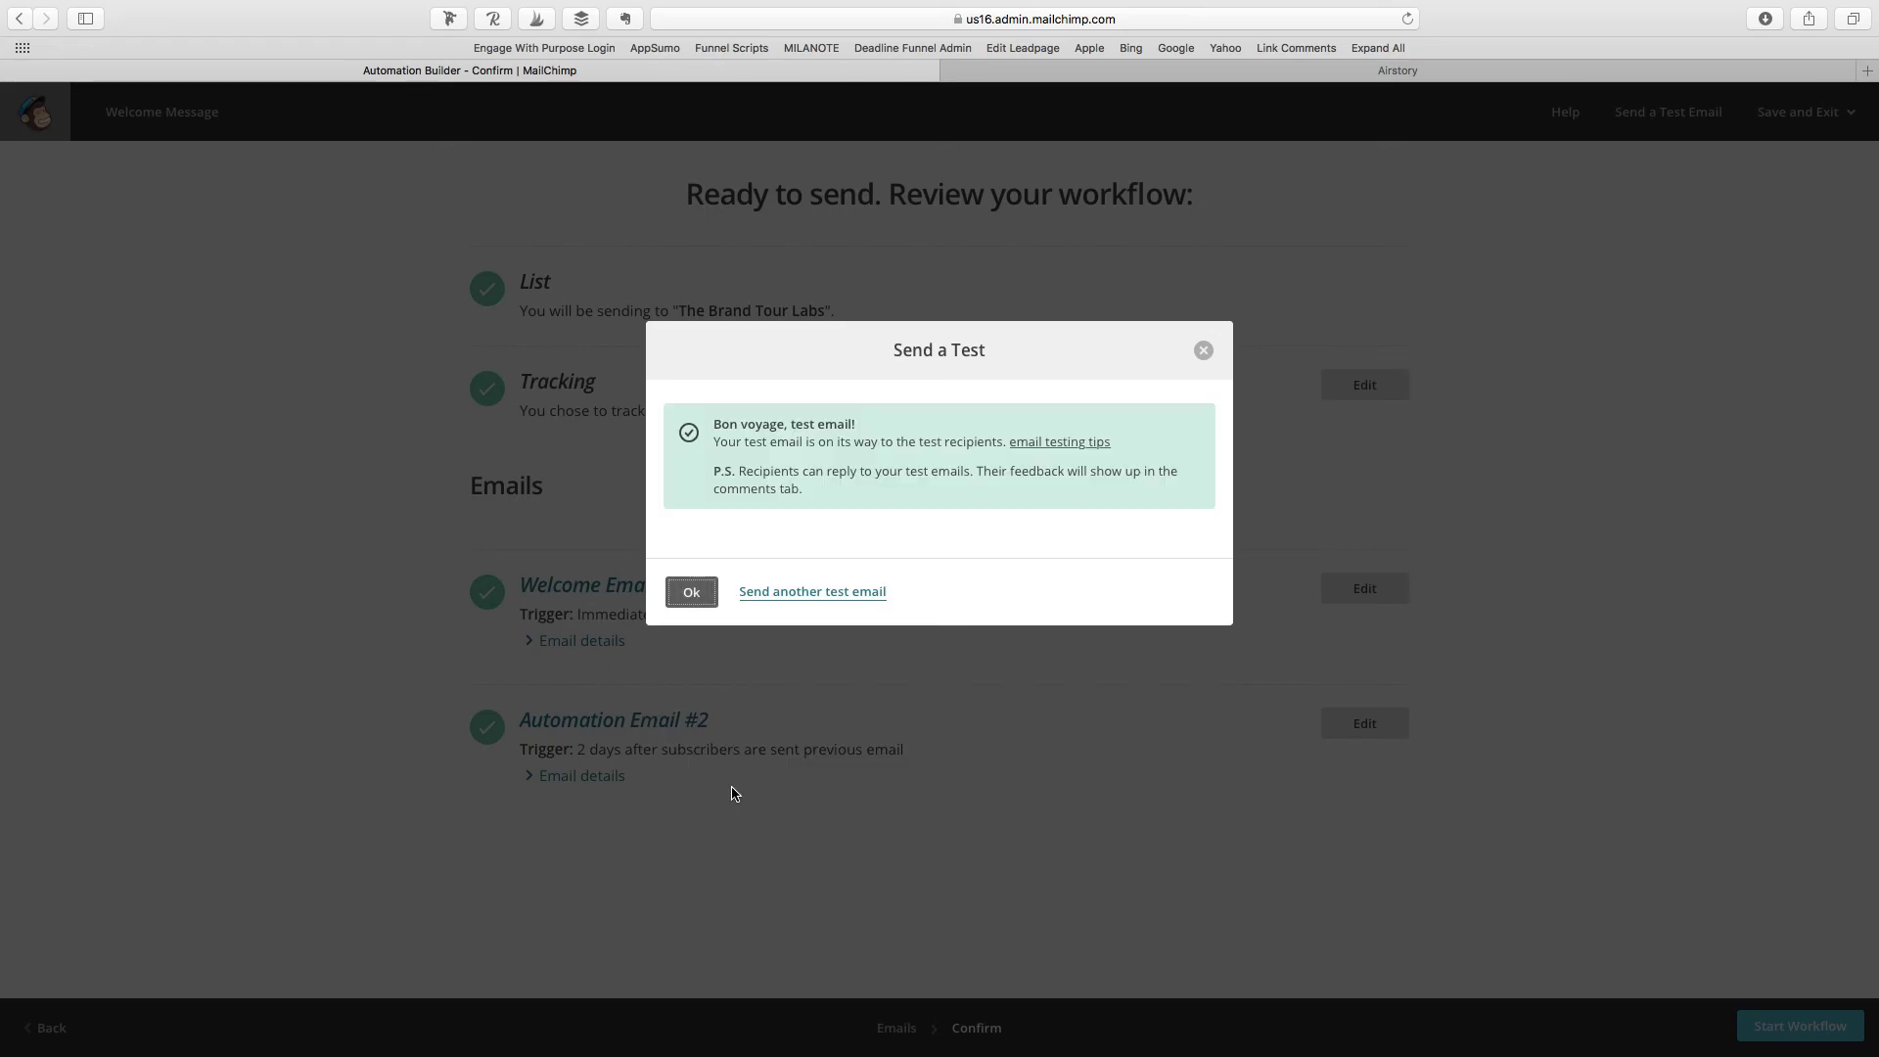
click(698, 592)
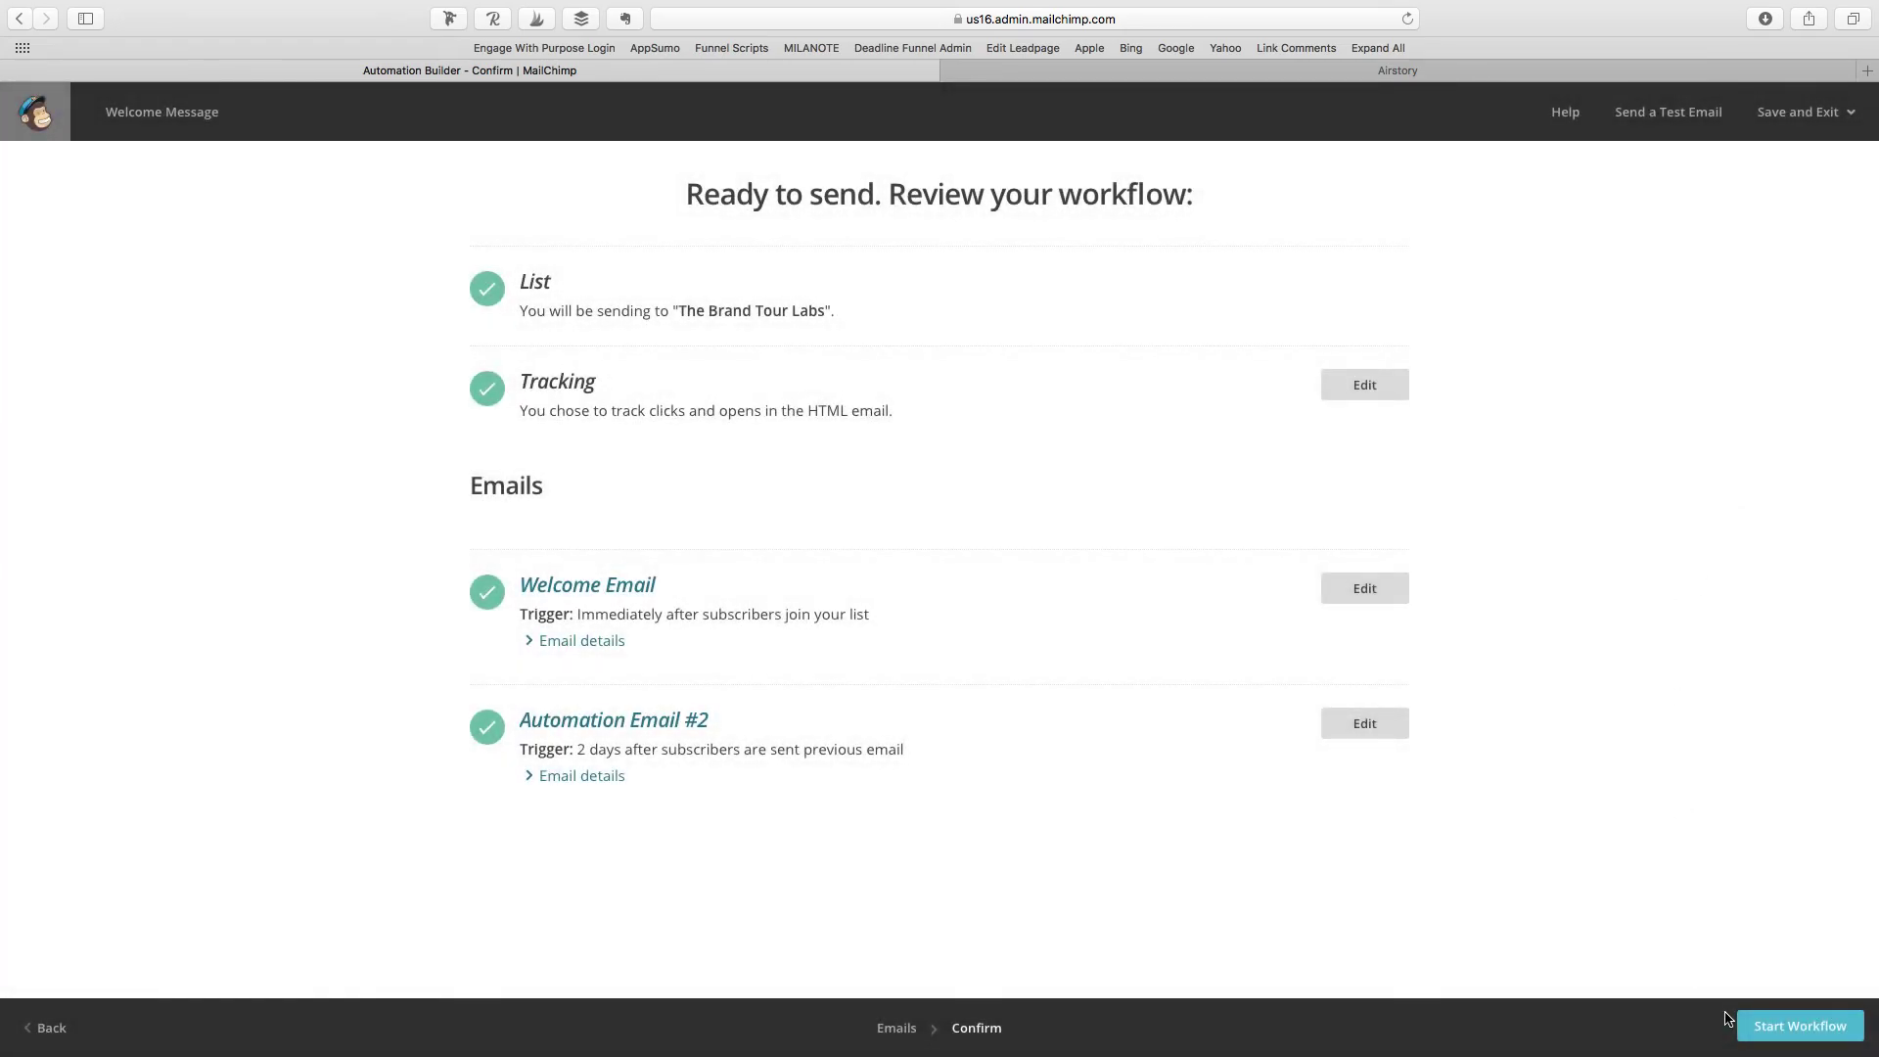
Step: Cancel starting the workflow and exit to the Automation page without starting it
click(1784, 1039)
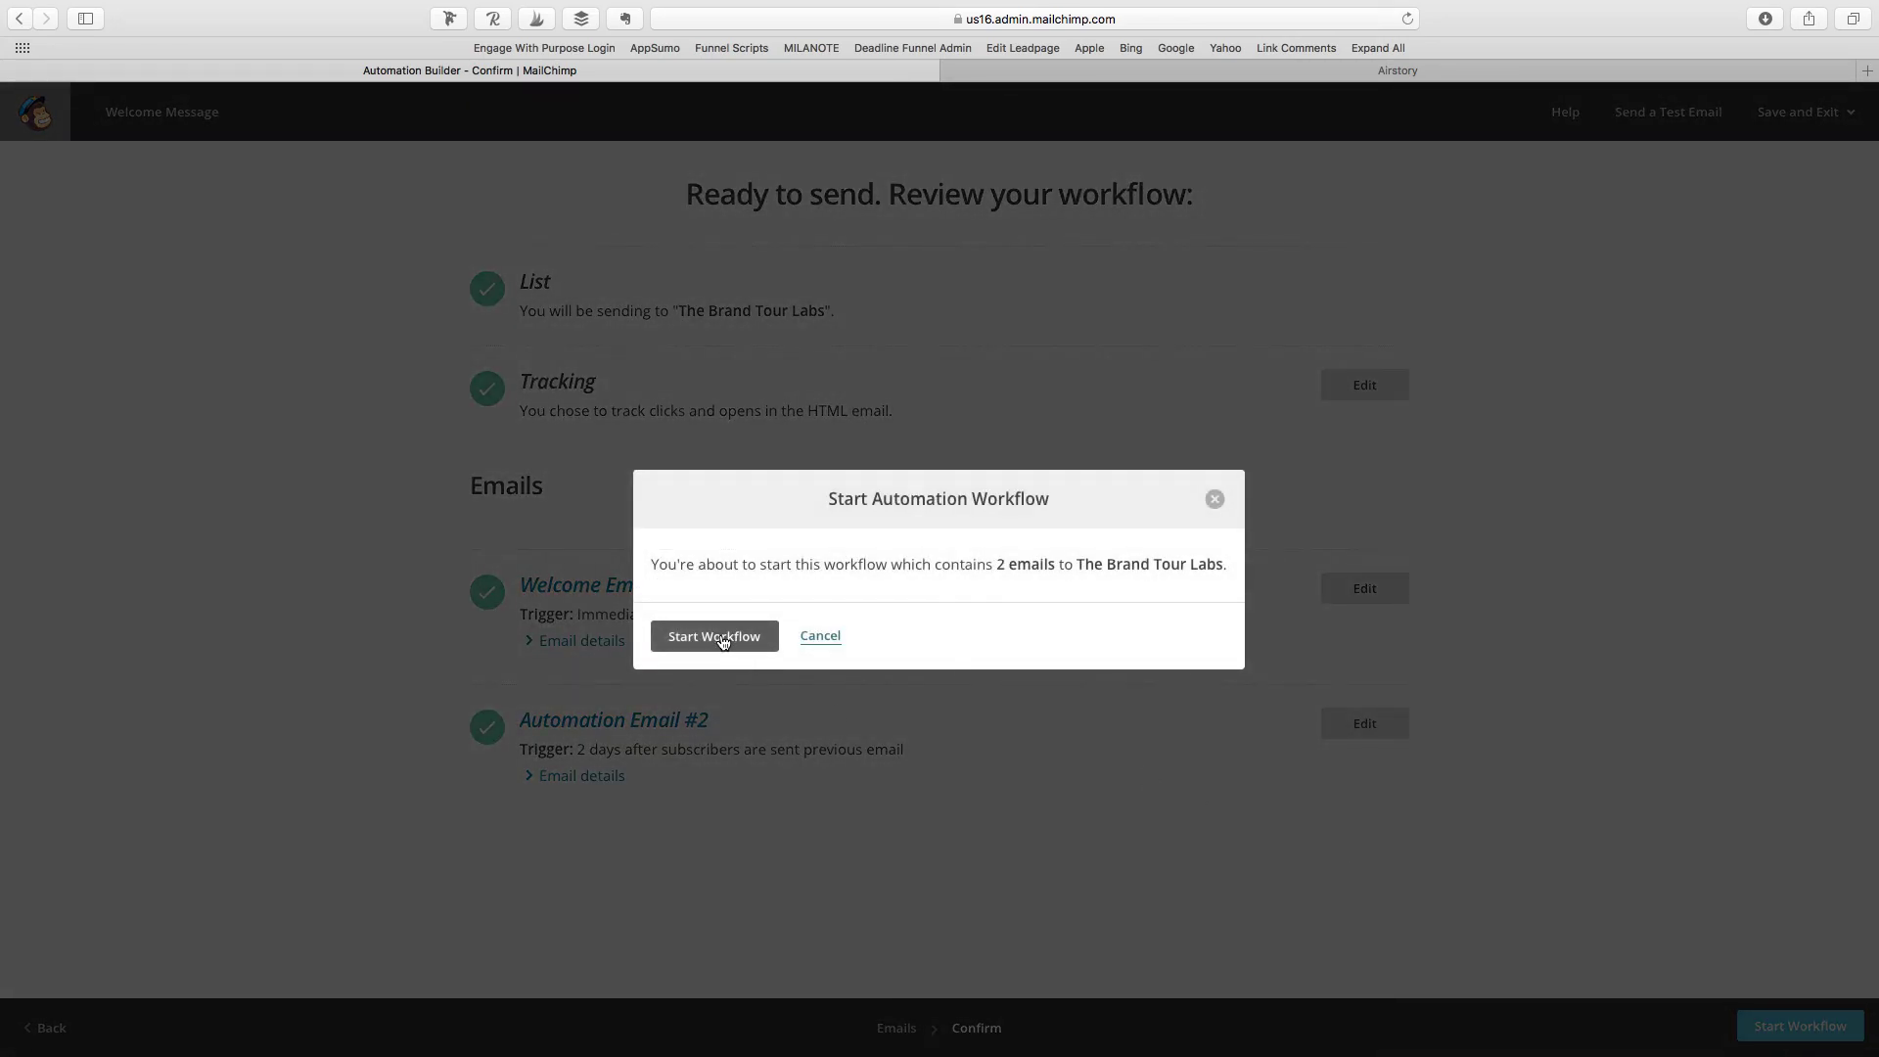
click(818, 637)
click(1851, 113)
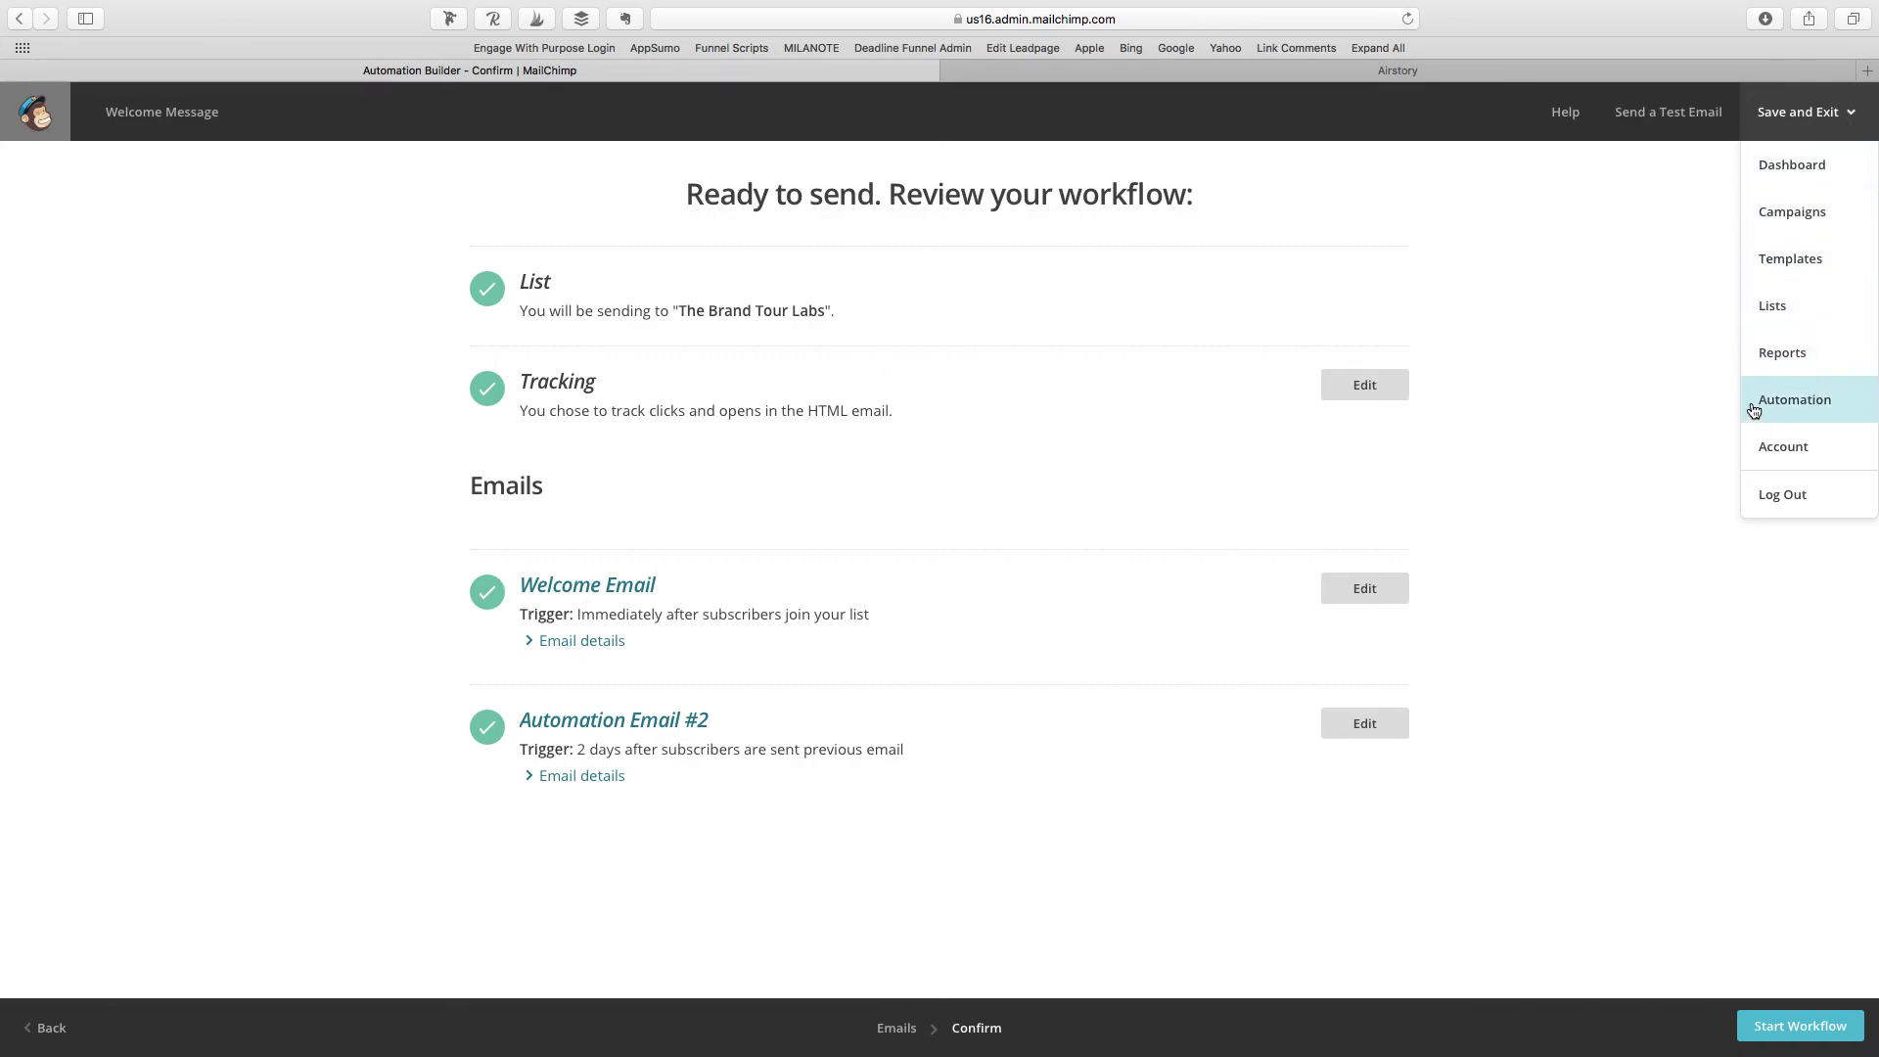
click(1824, 409)
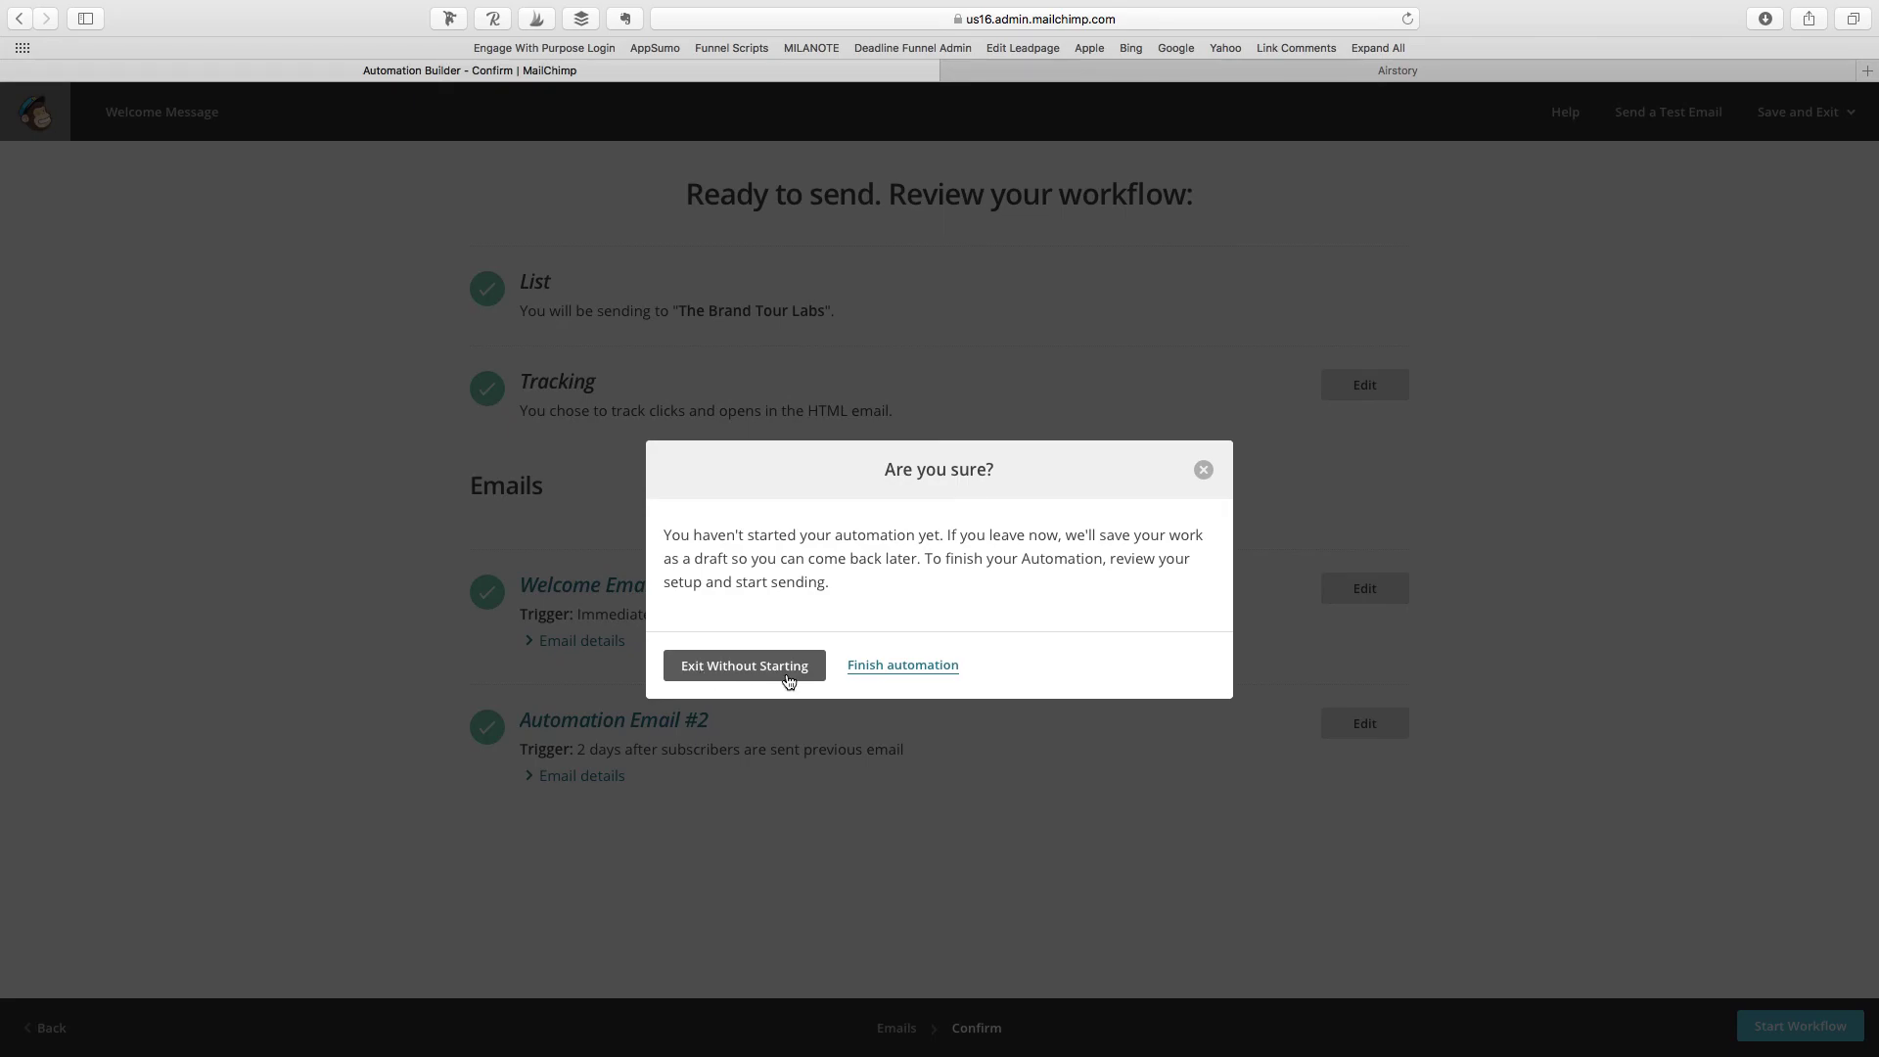
click(786, 679)
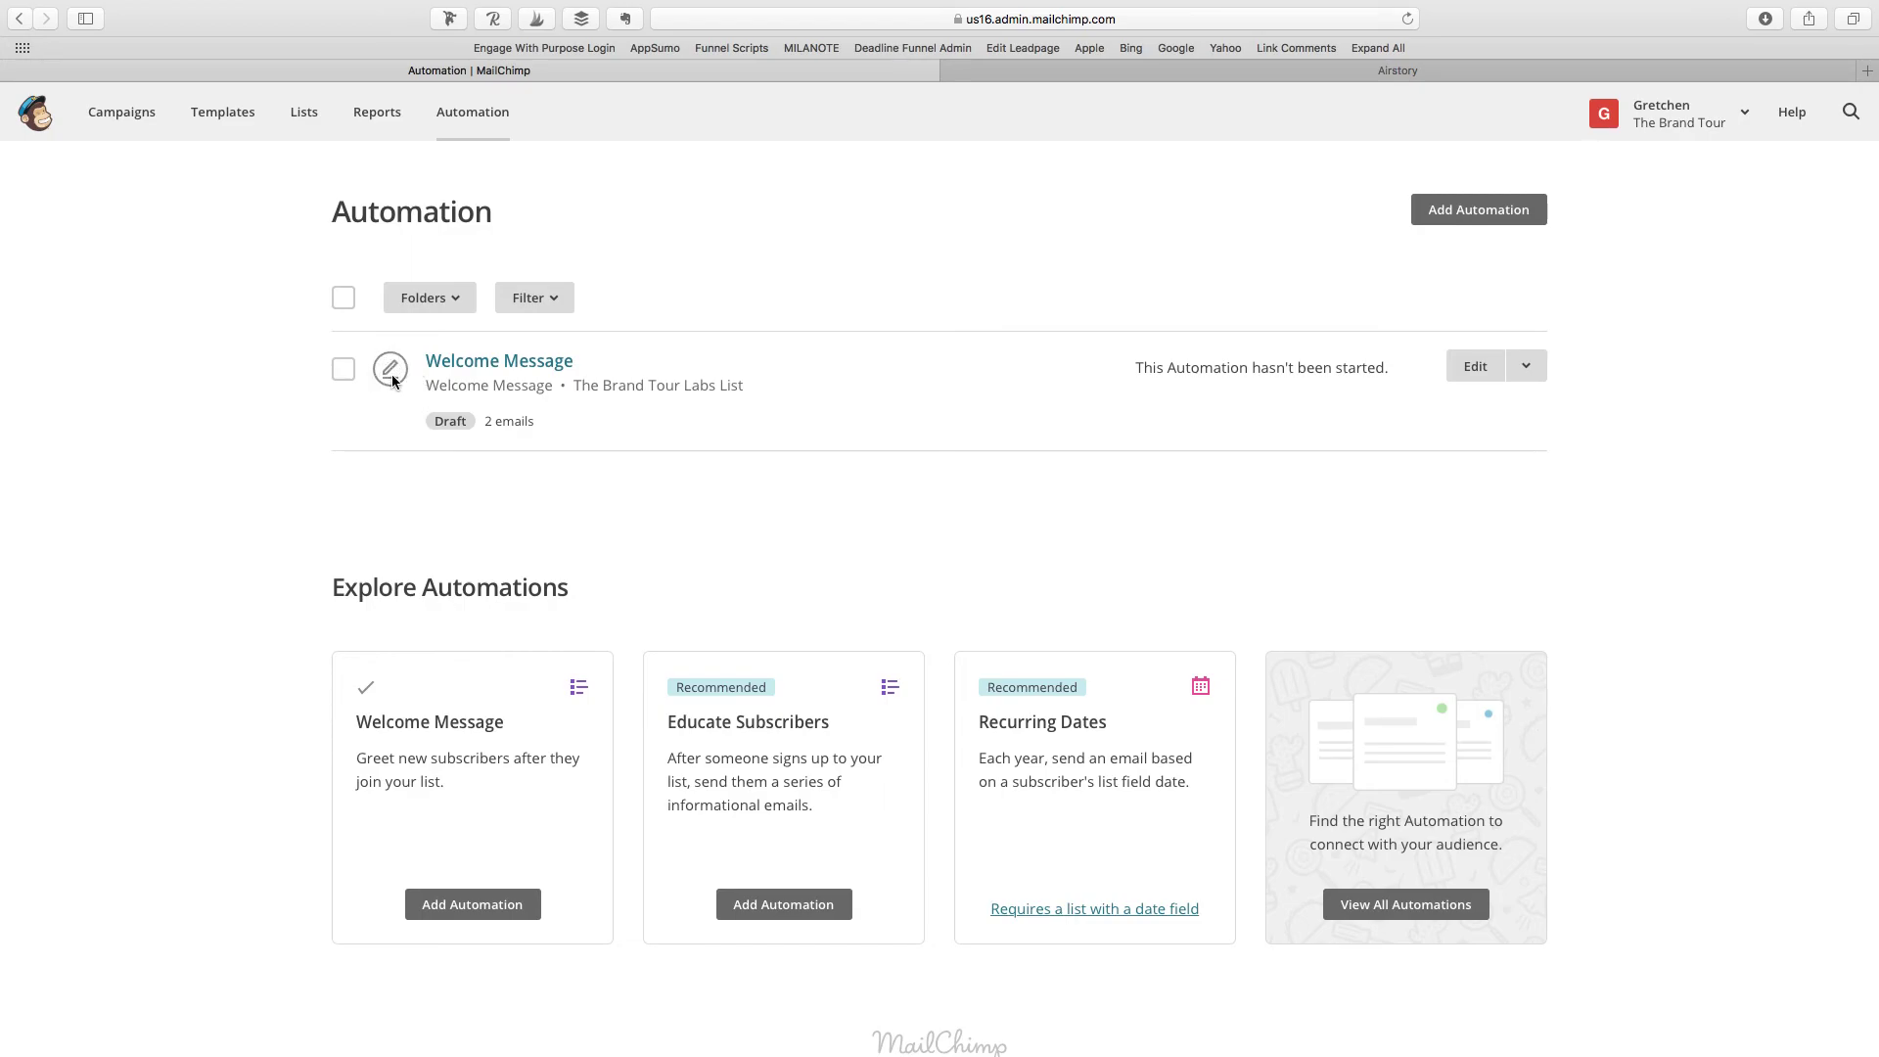
Step: Look through the Welcome Message automation's option, filter and move-to menus, then reopen it for editing
click(1526, 370)
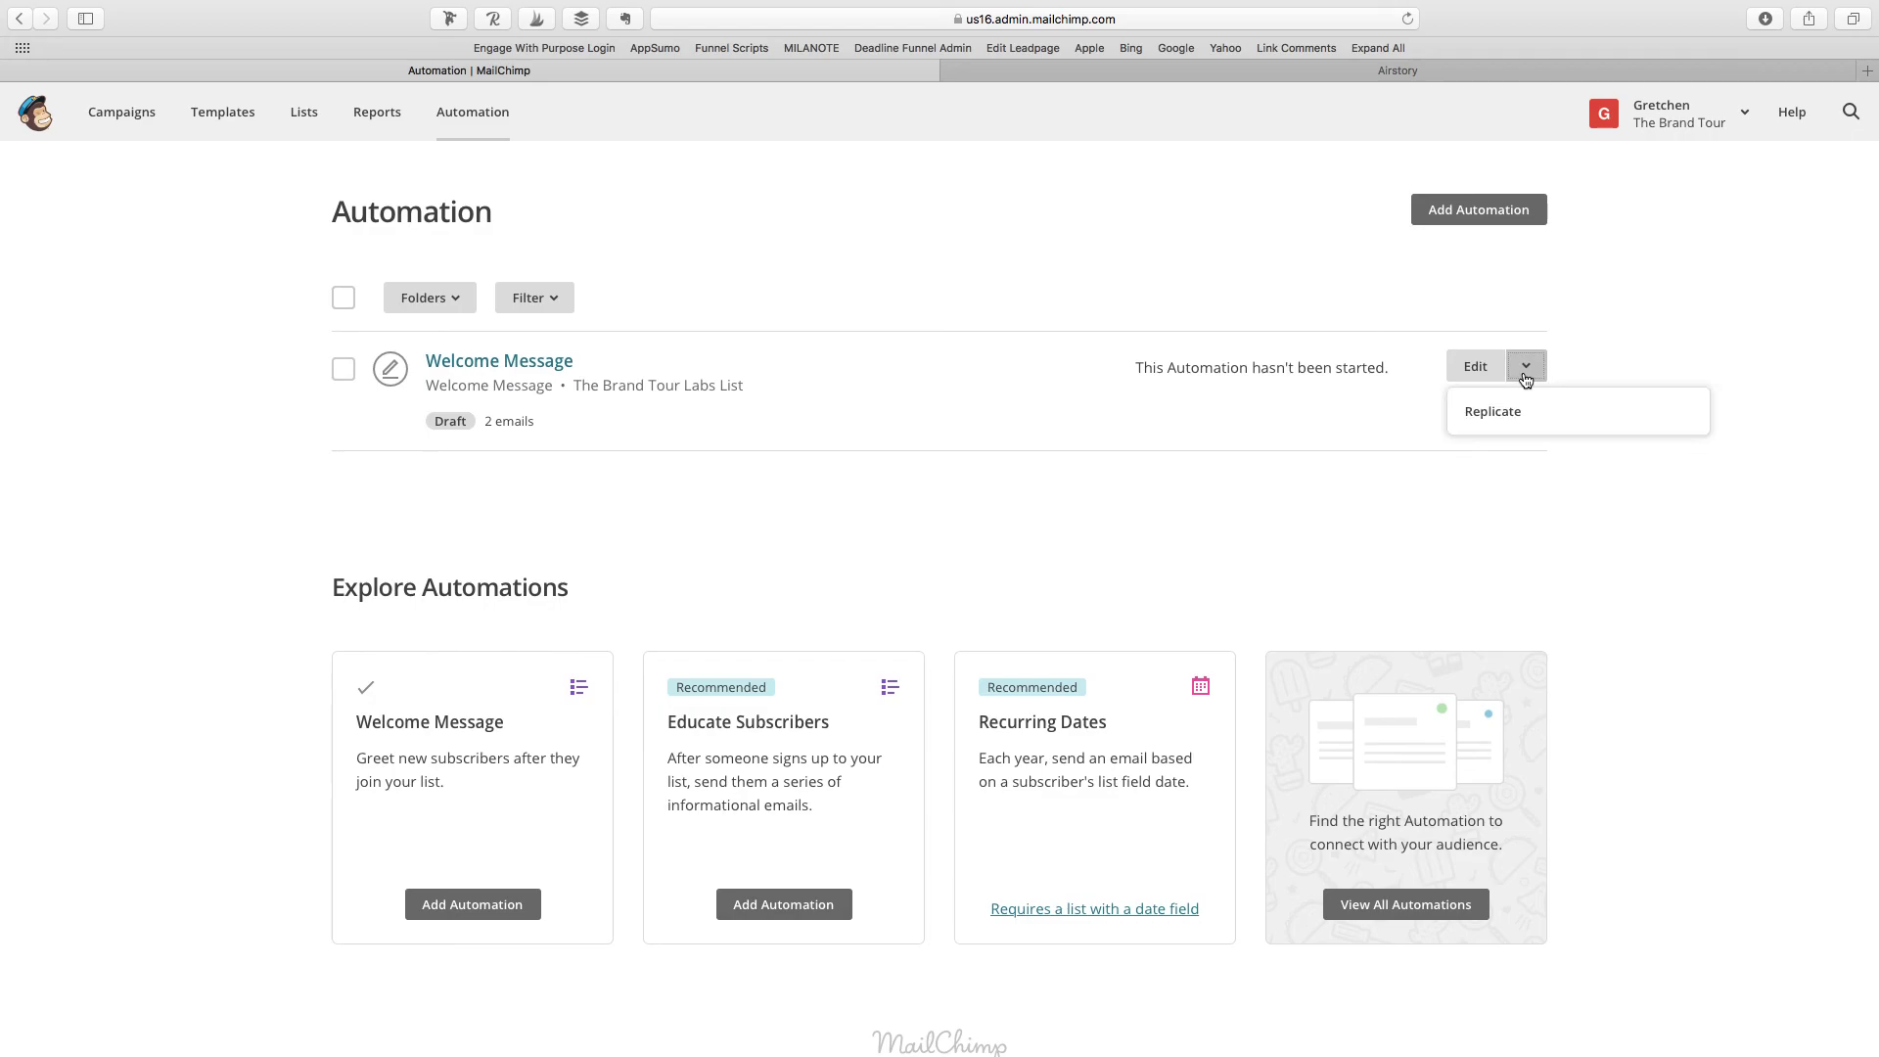
click(1657, 366)
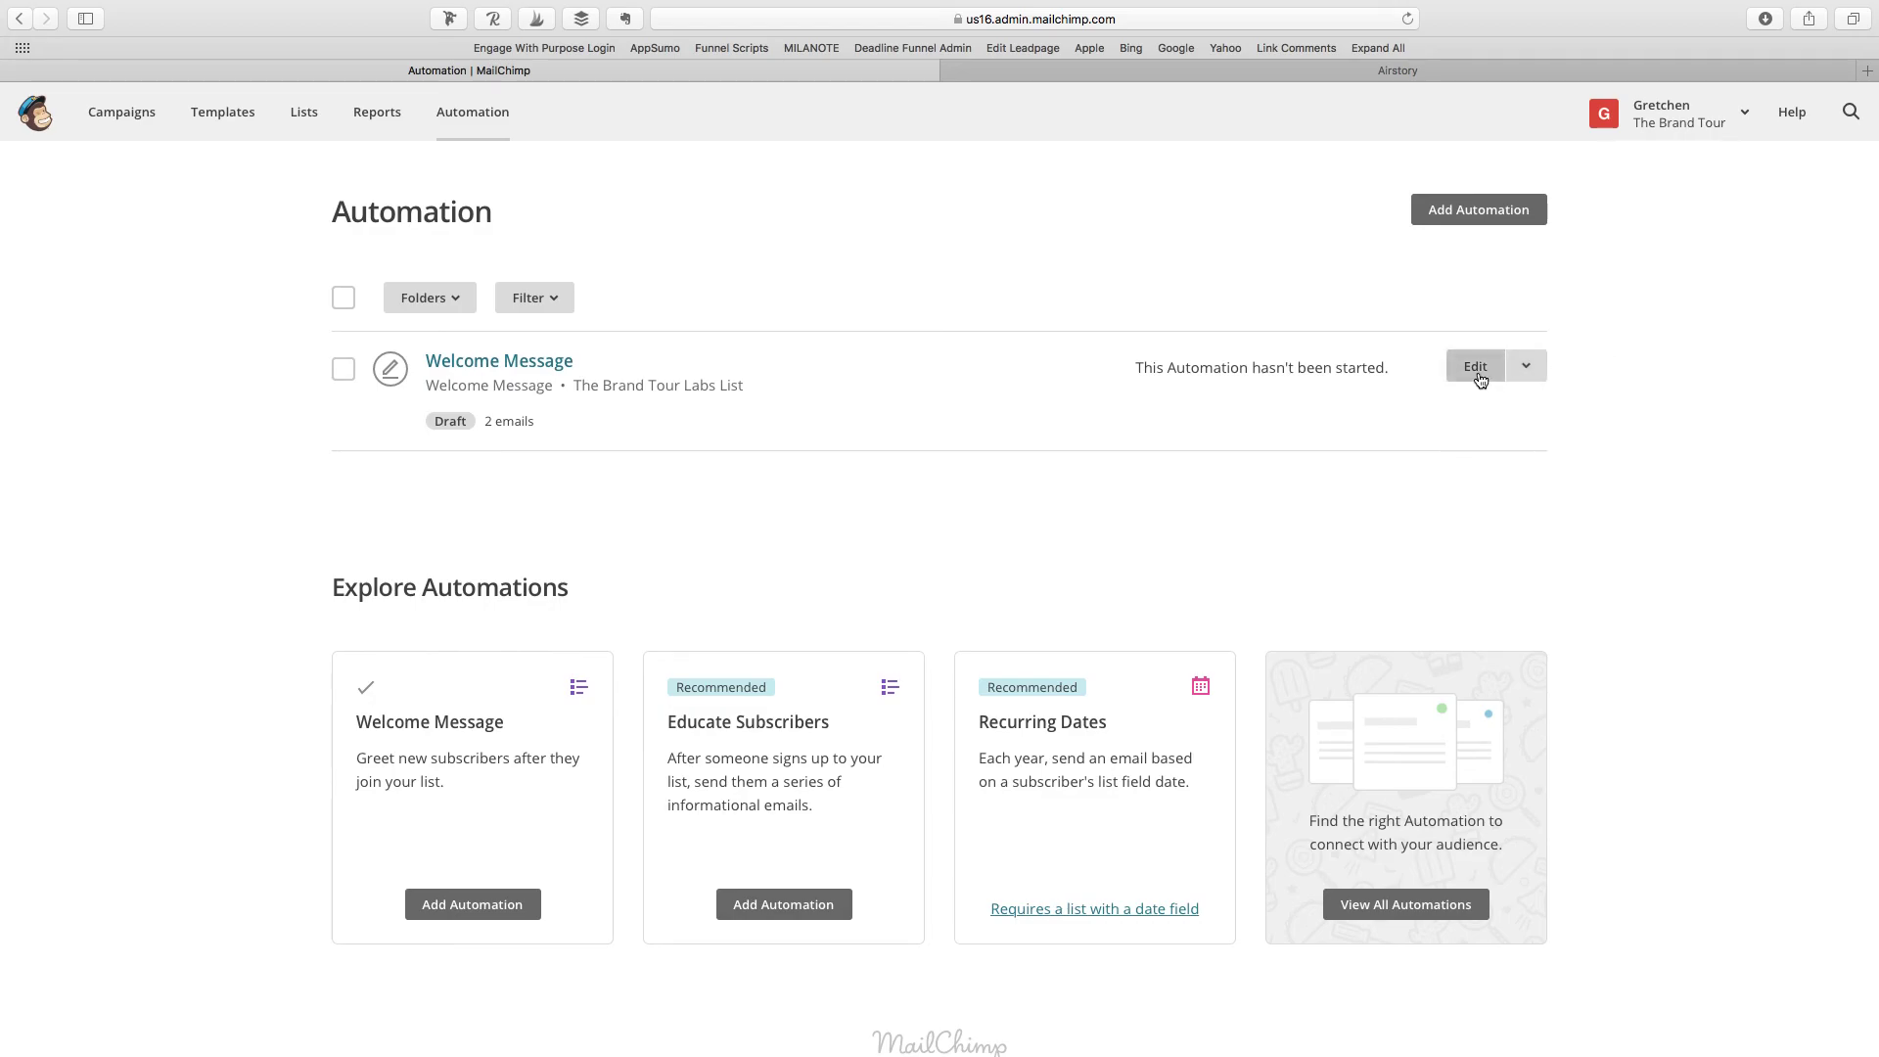
click(342, 369)
click(563, 306)
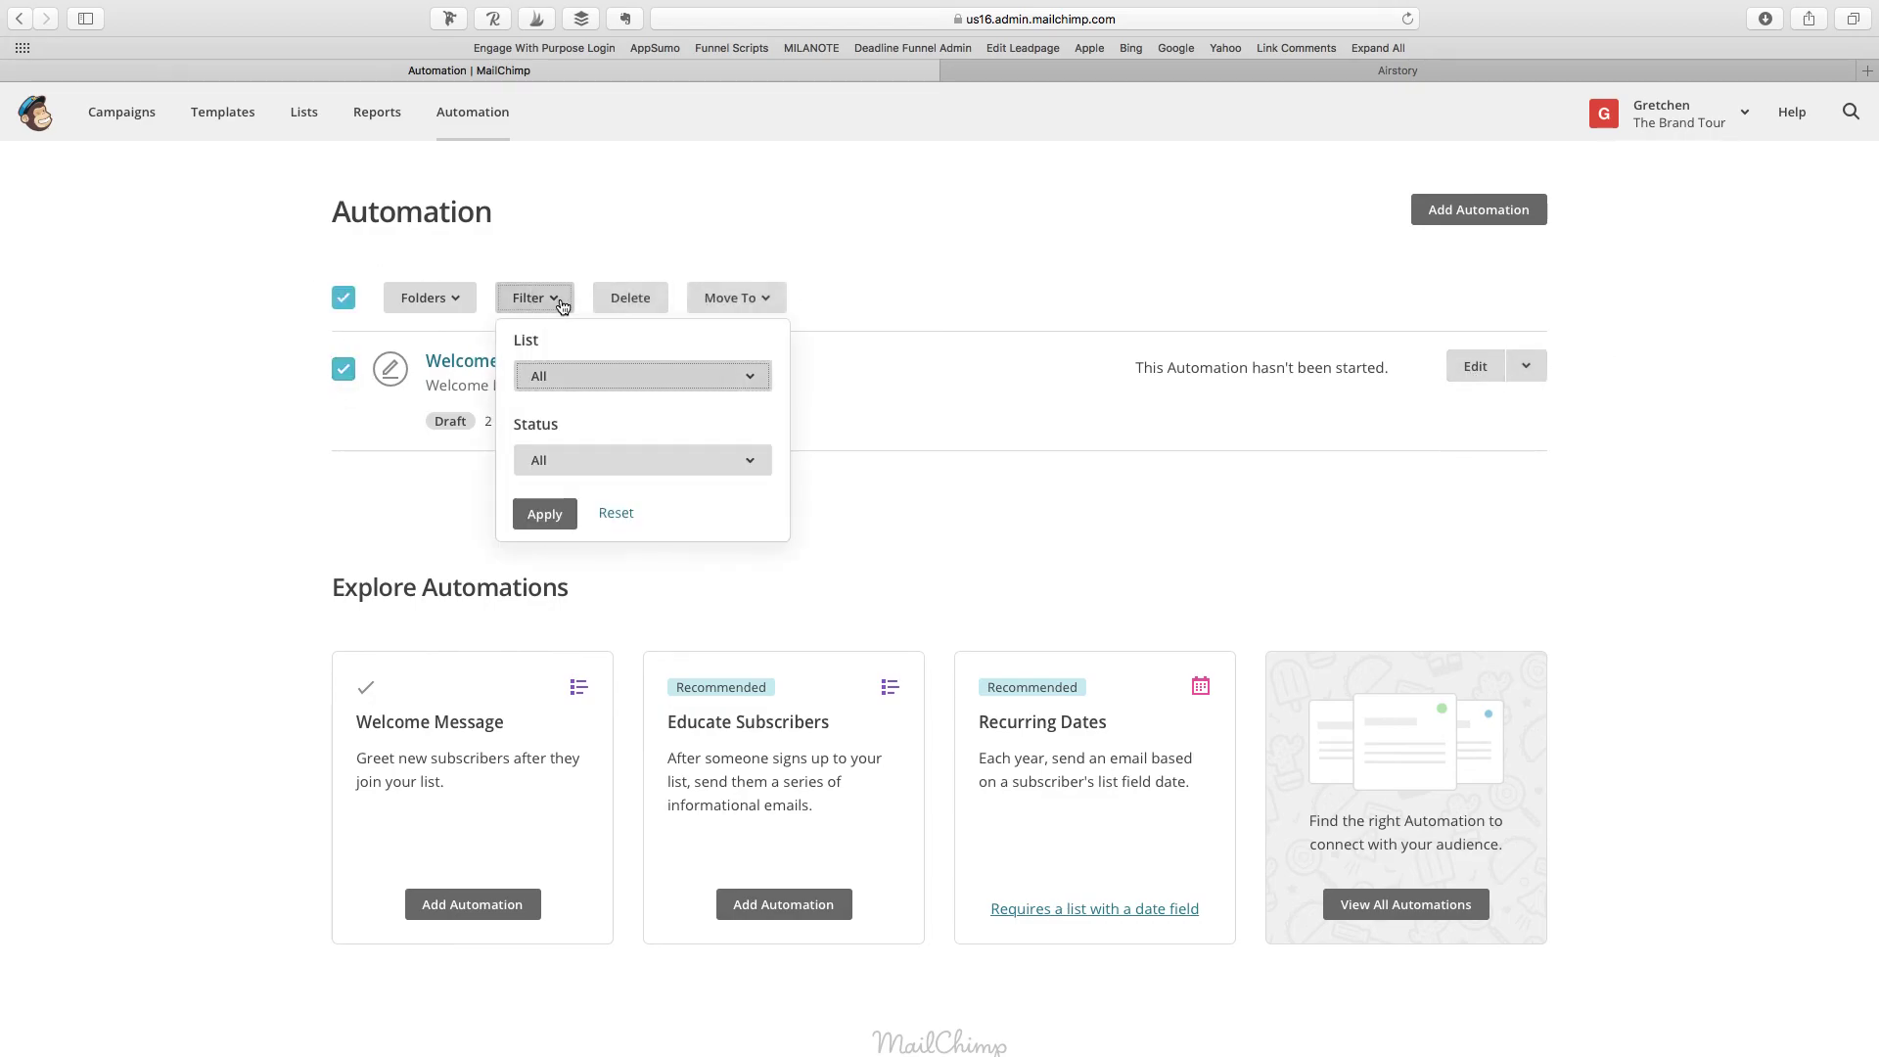
click(734, 298)
click(563, 308)
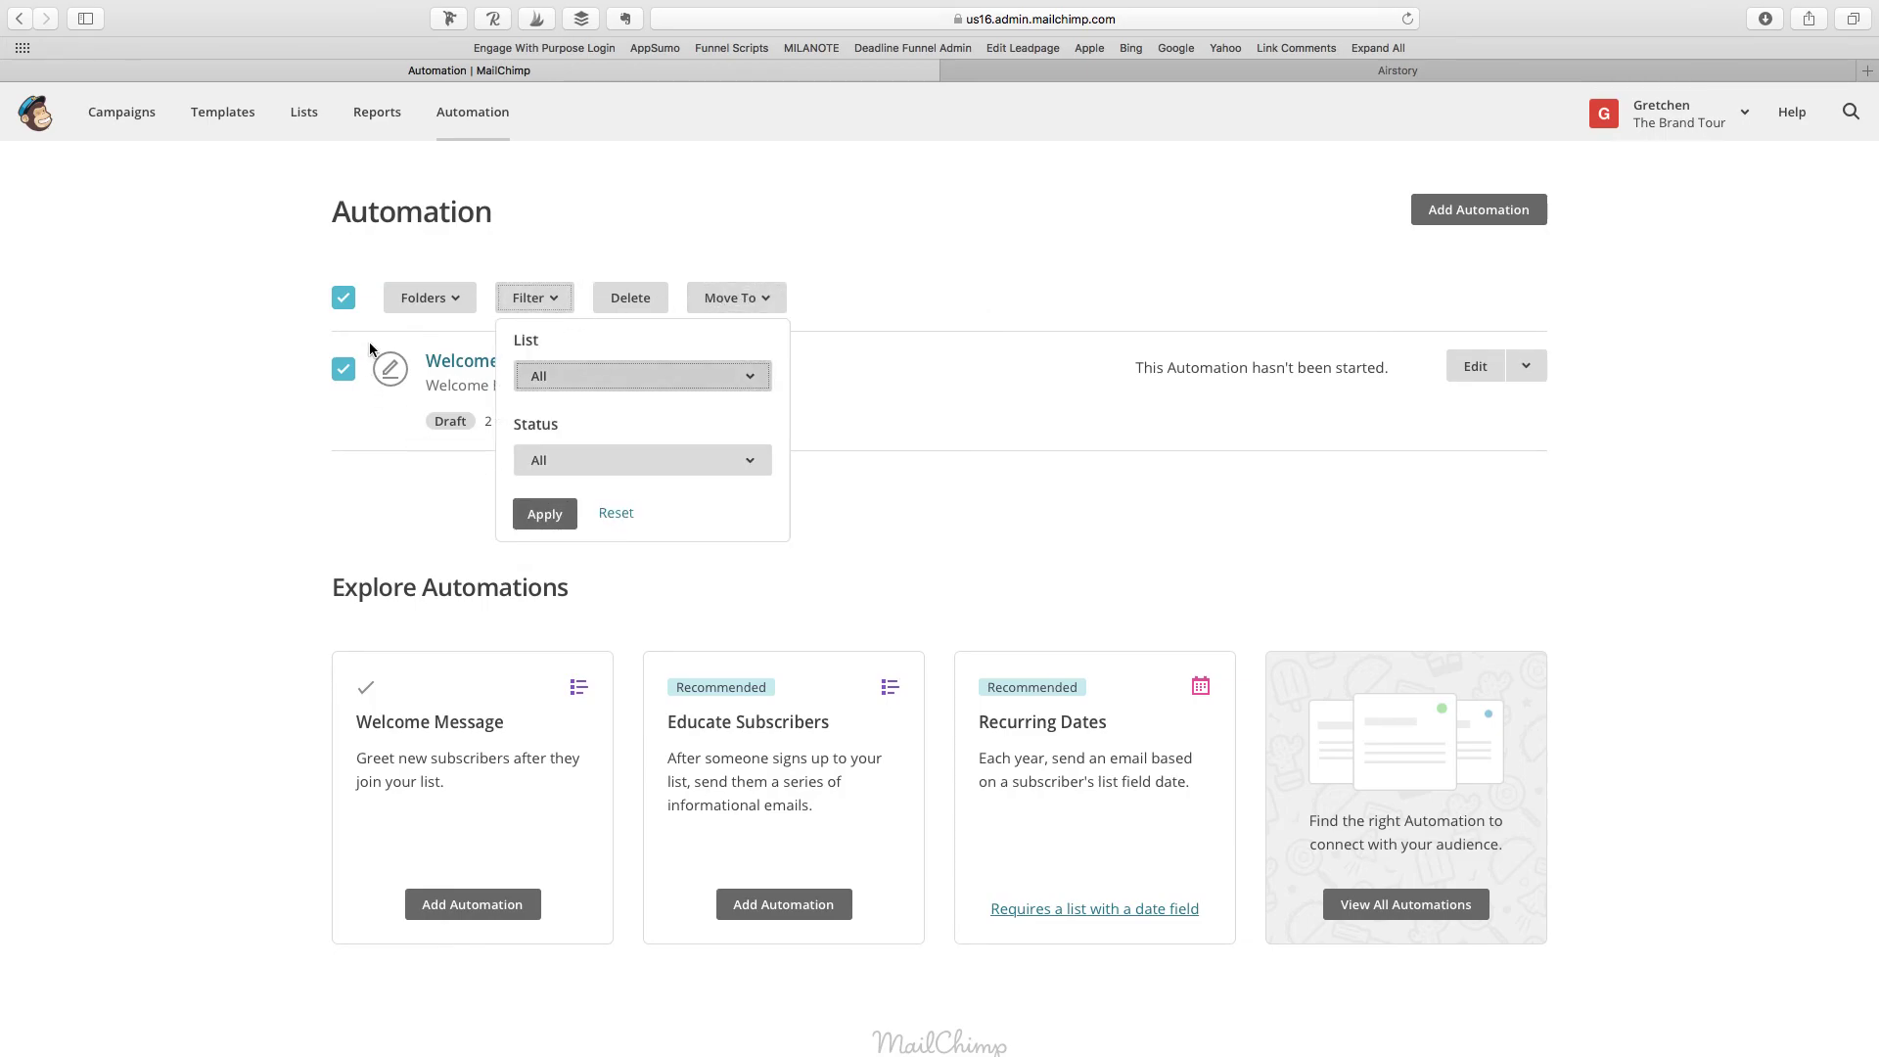
click(1031, 306)
click(1476, 369)
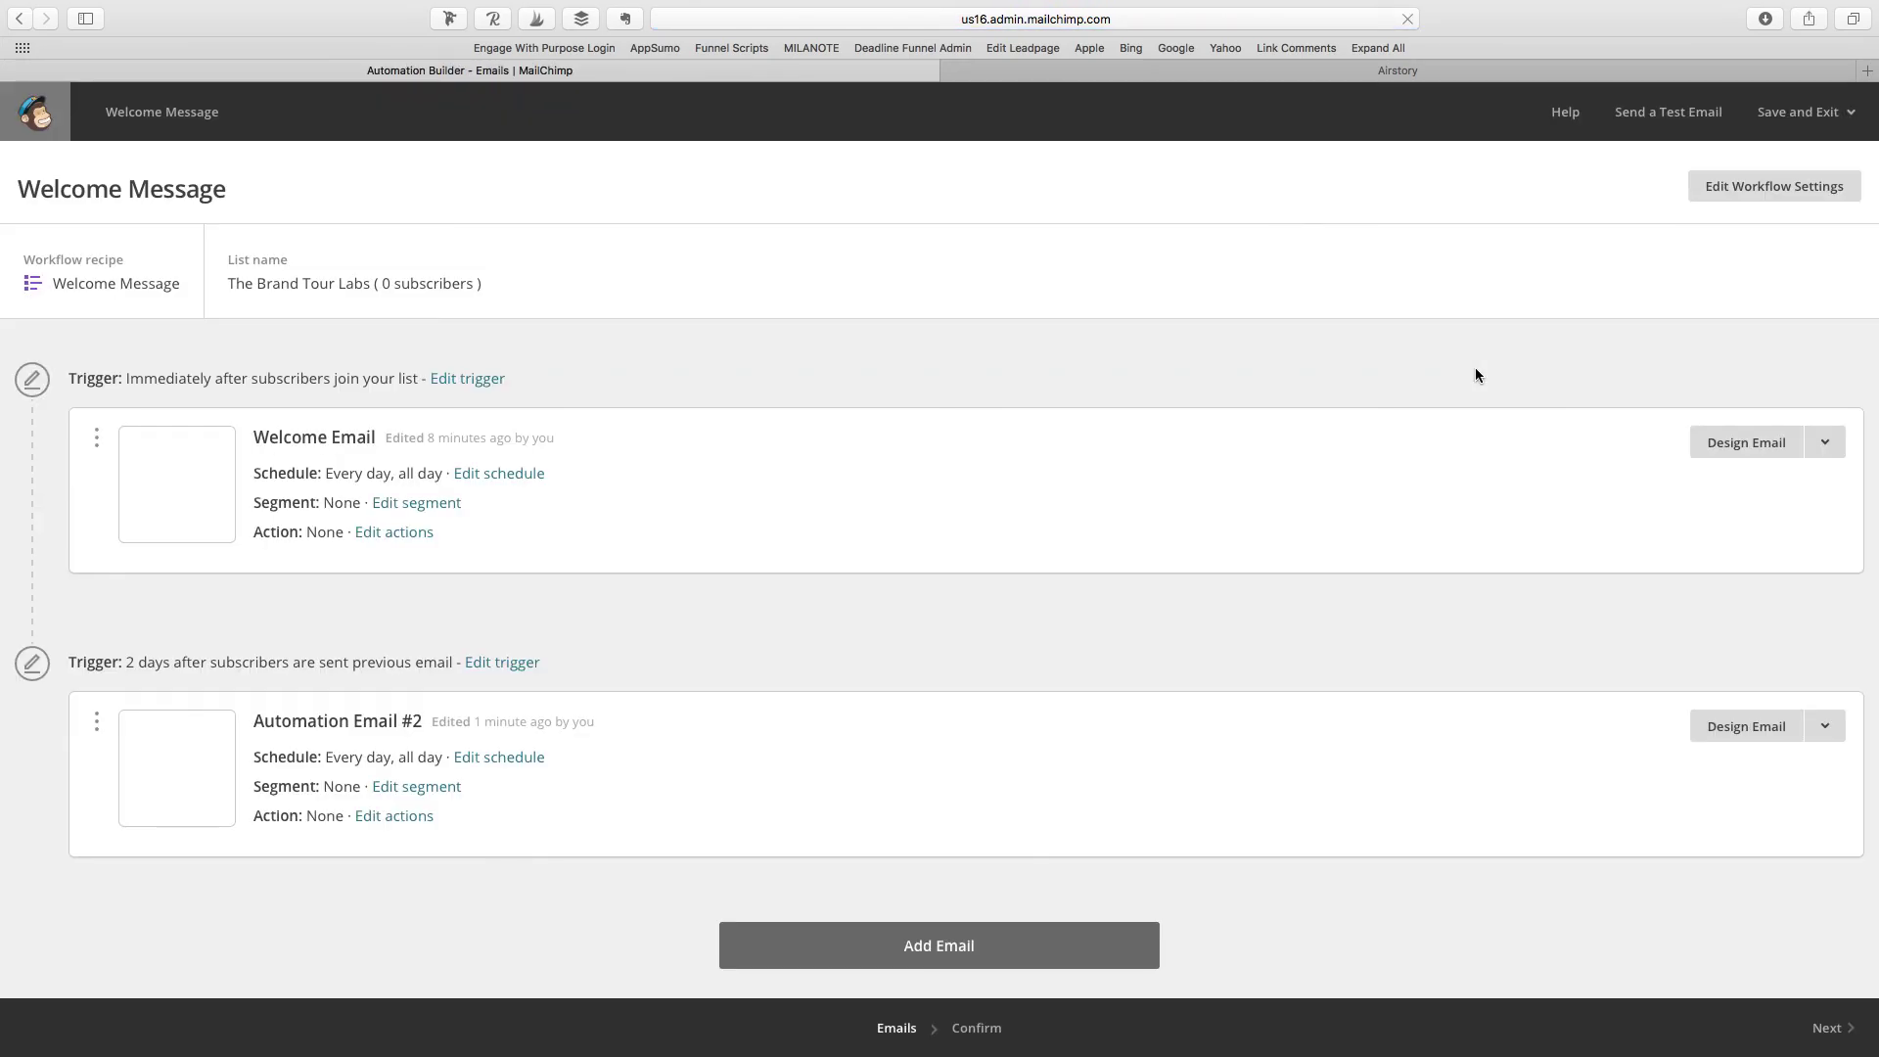
Step: Advance to the review step and start the Welcome Message workflow, confirming in the dialog
click(1850, 1028)
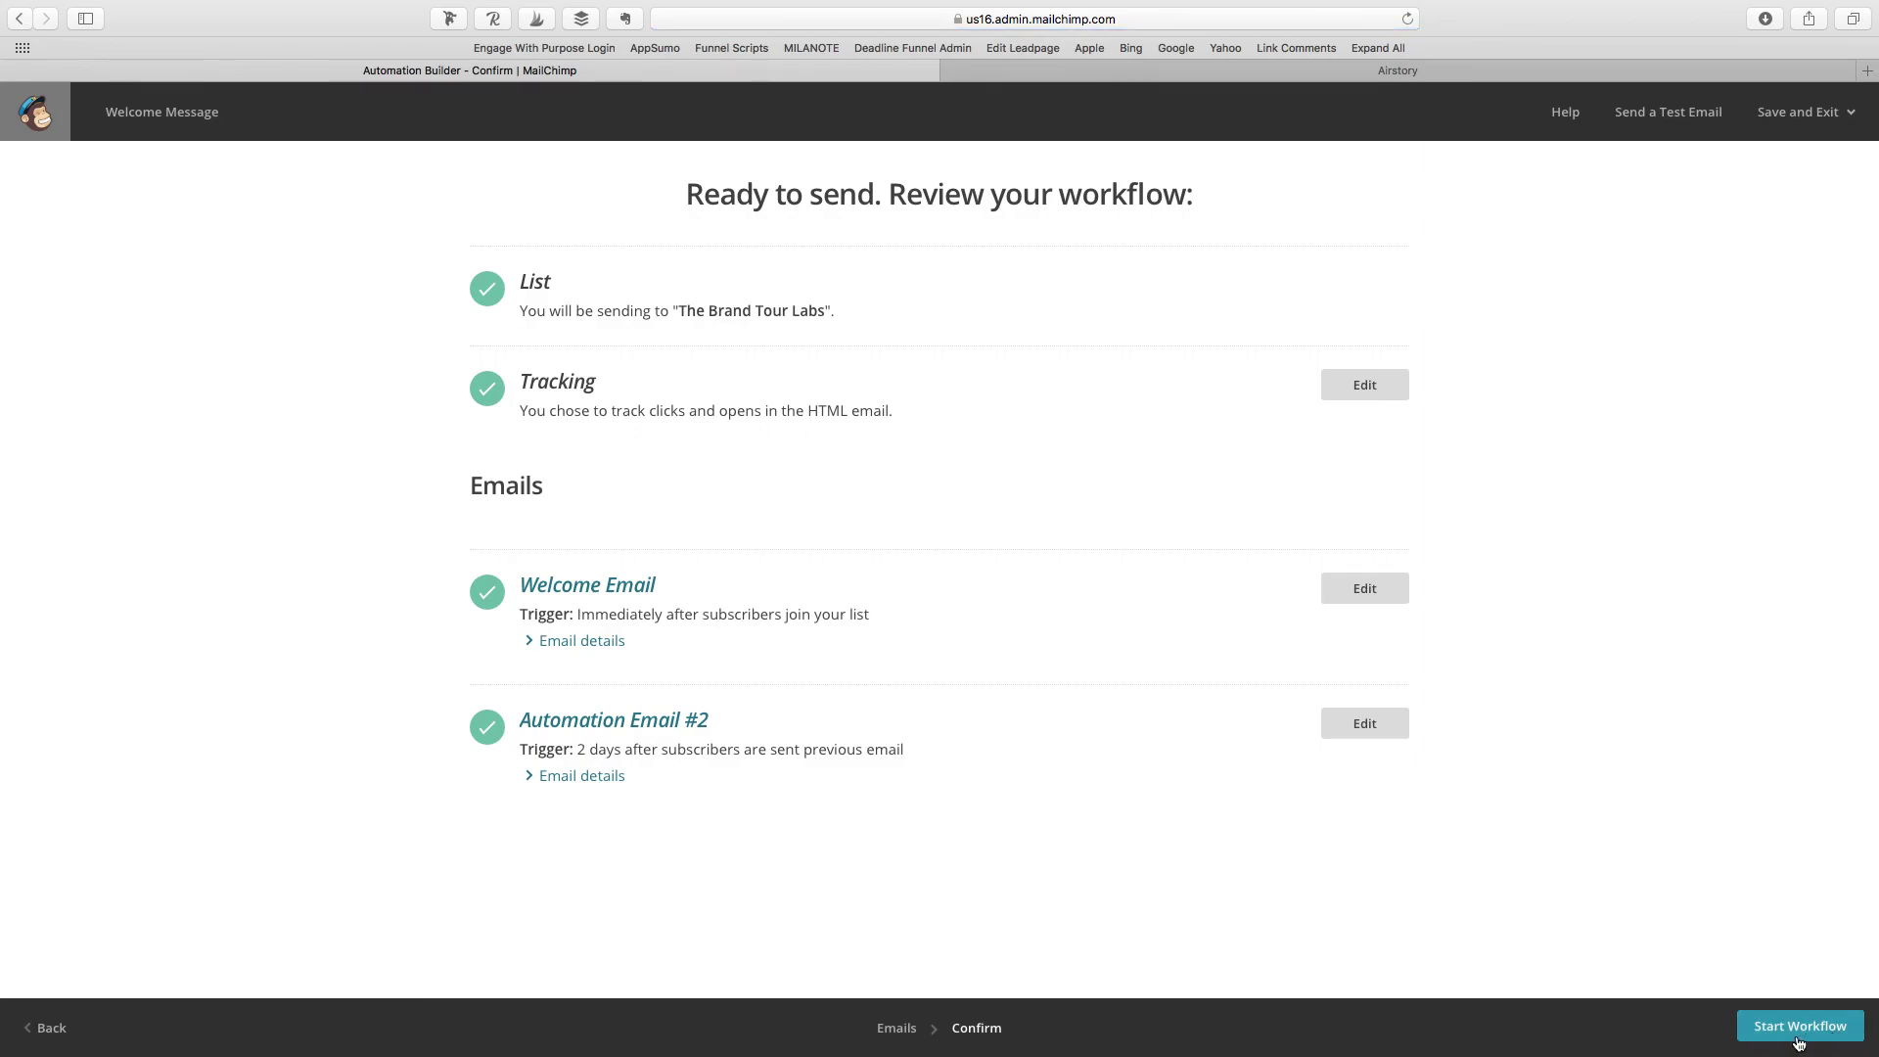
click(1799, 1026)
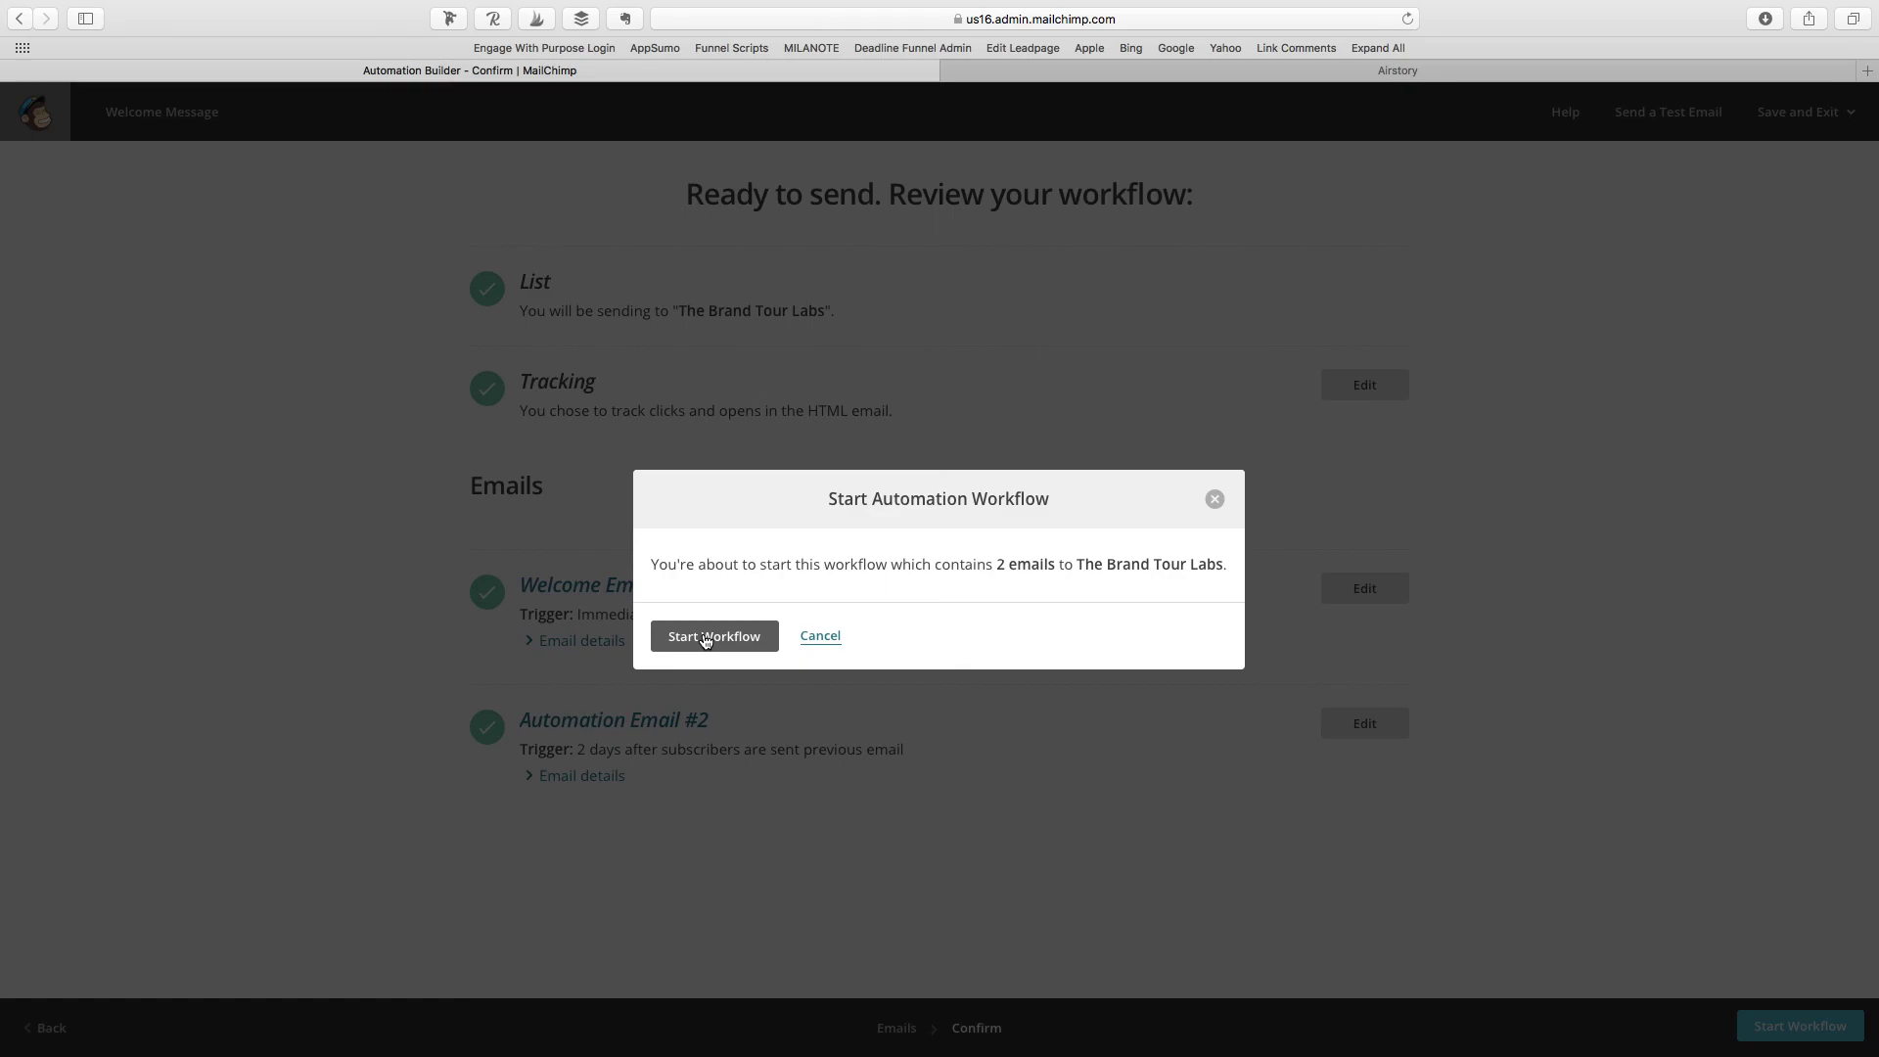
click(746, 637)
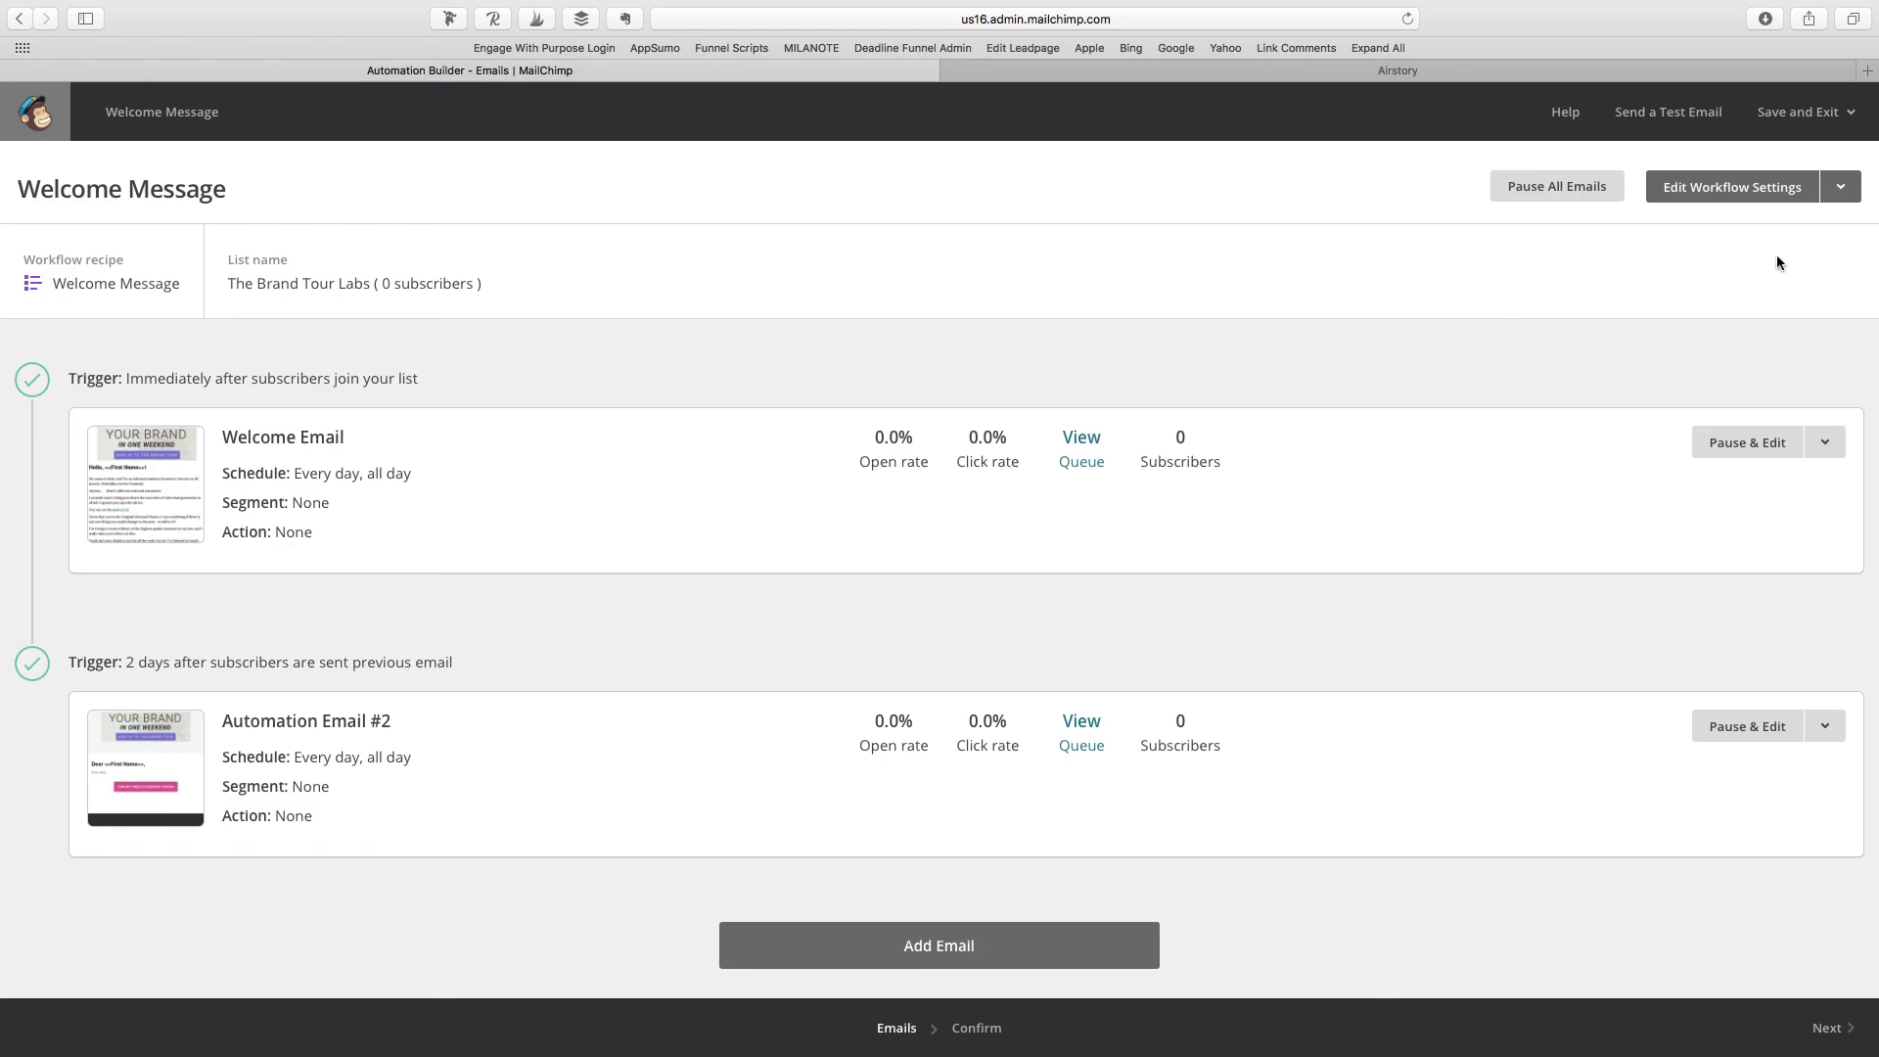
Step: Check the workflow settings menu, then save and exit to the Automation list
click(1838, 185)
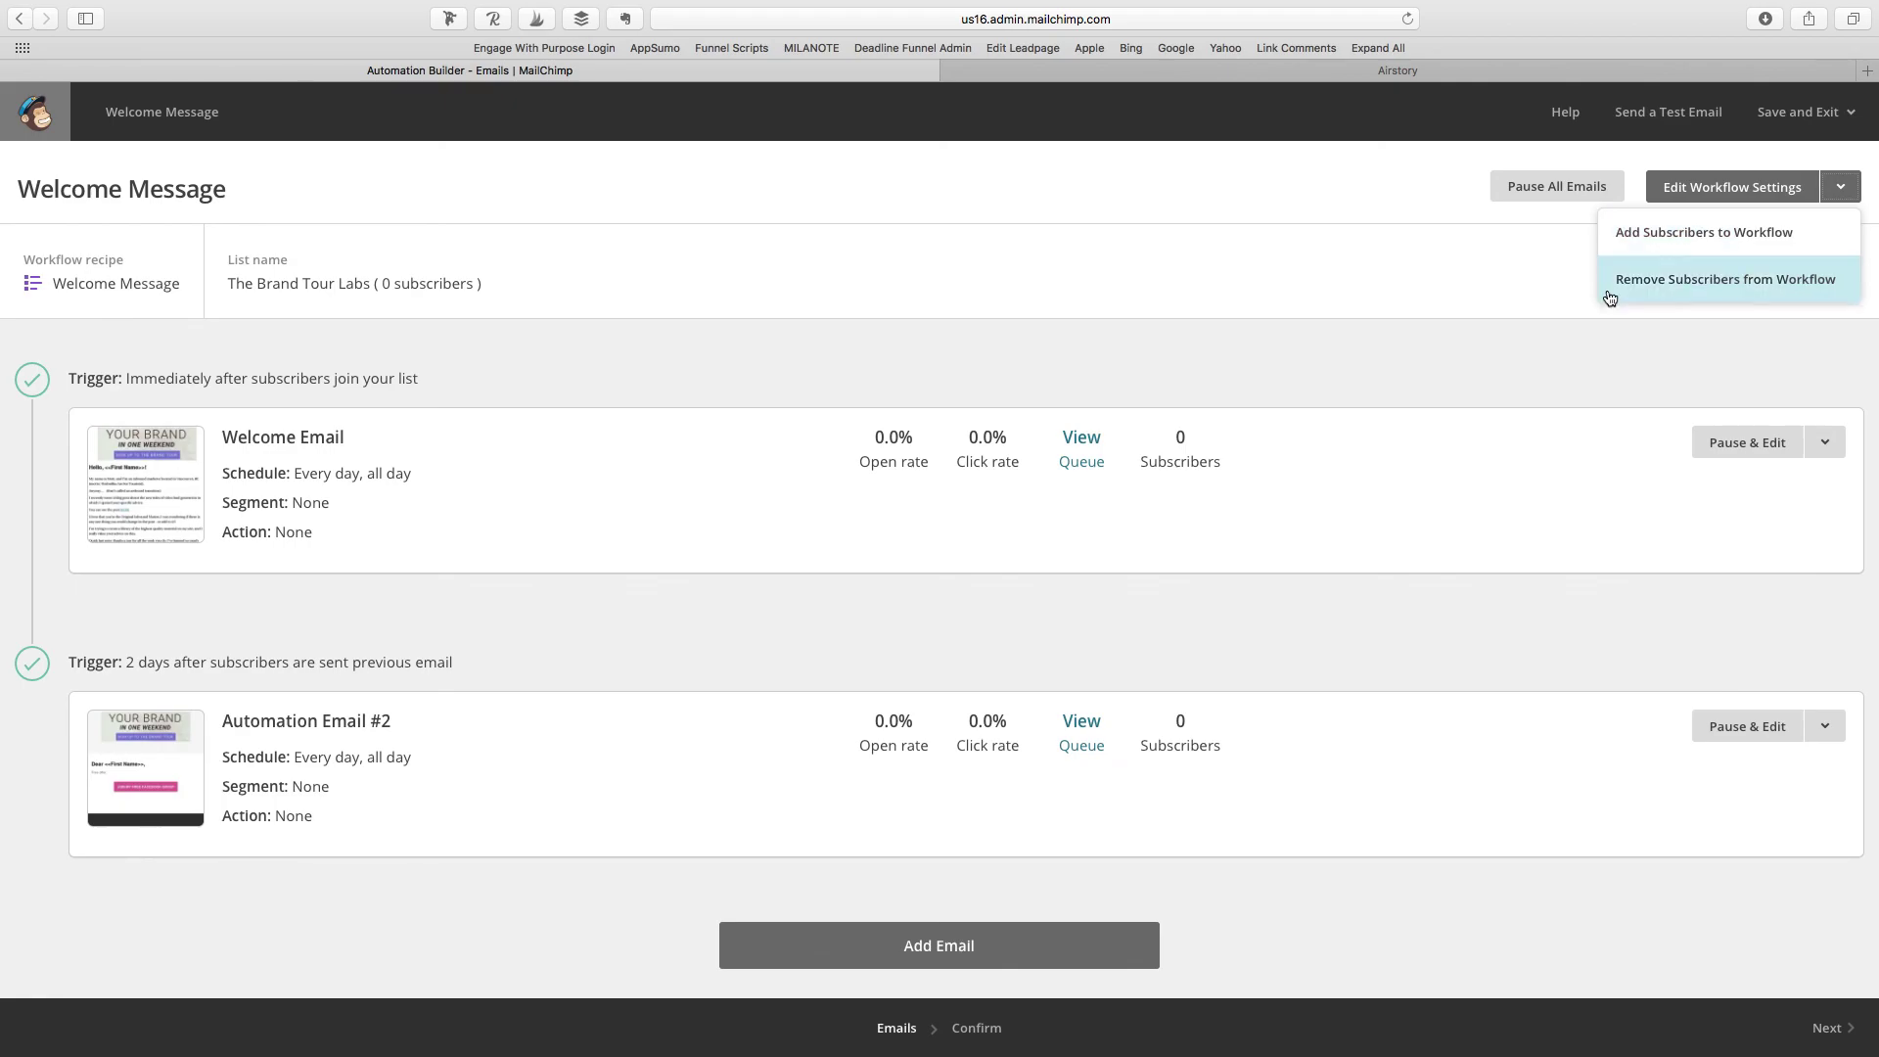
click(1311, 633)
click(1777, 115)
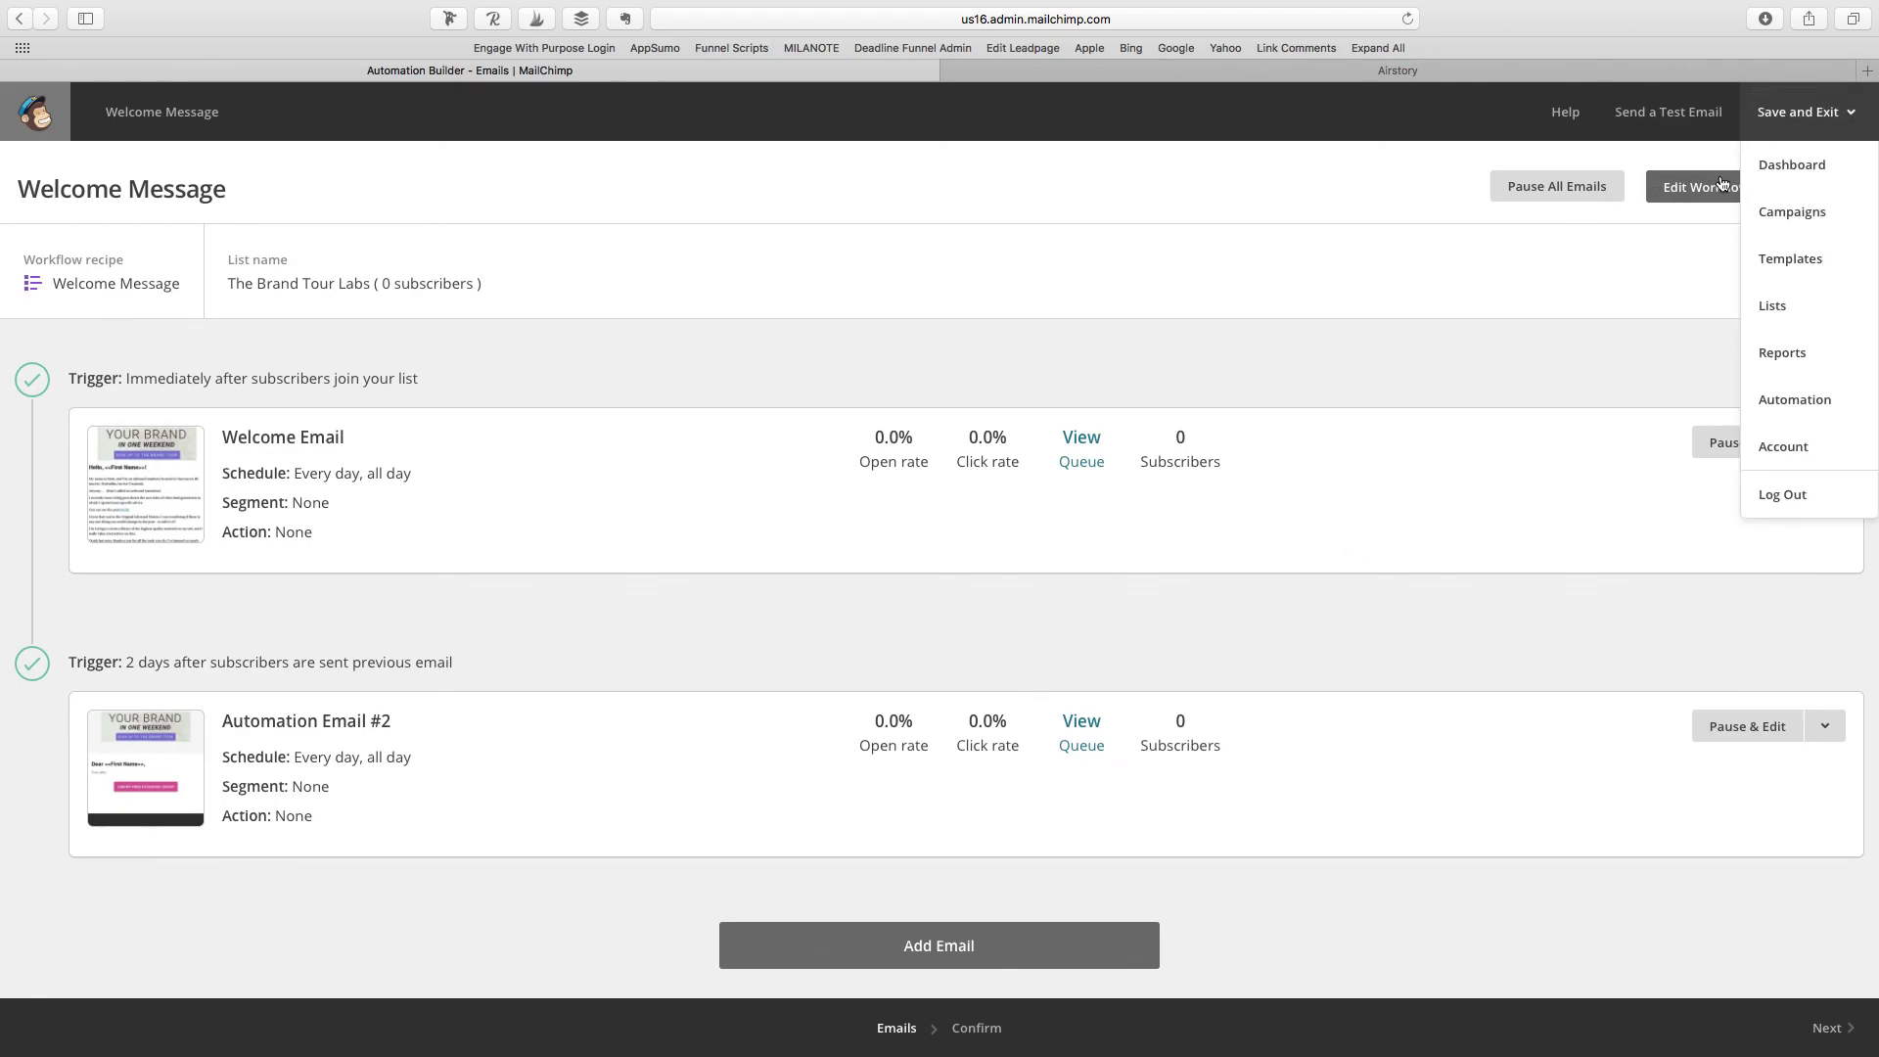
click(1820, 401)
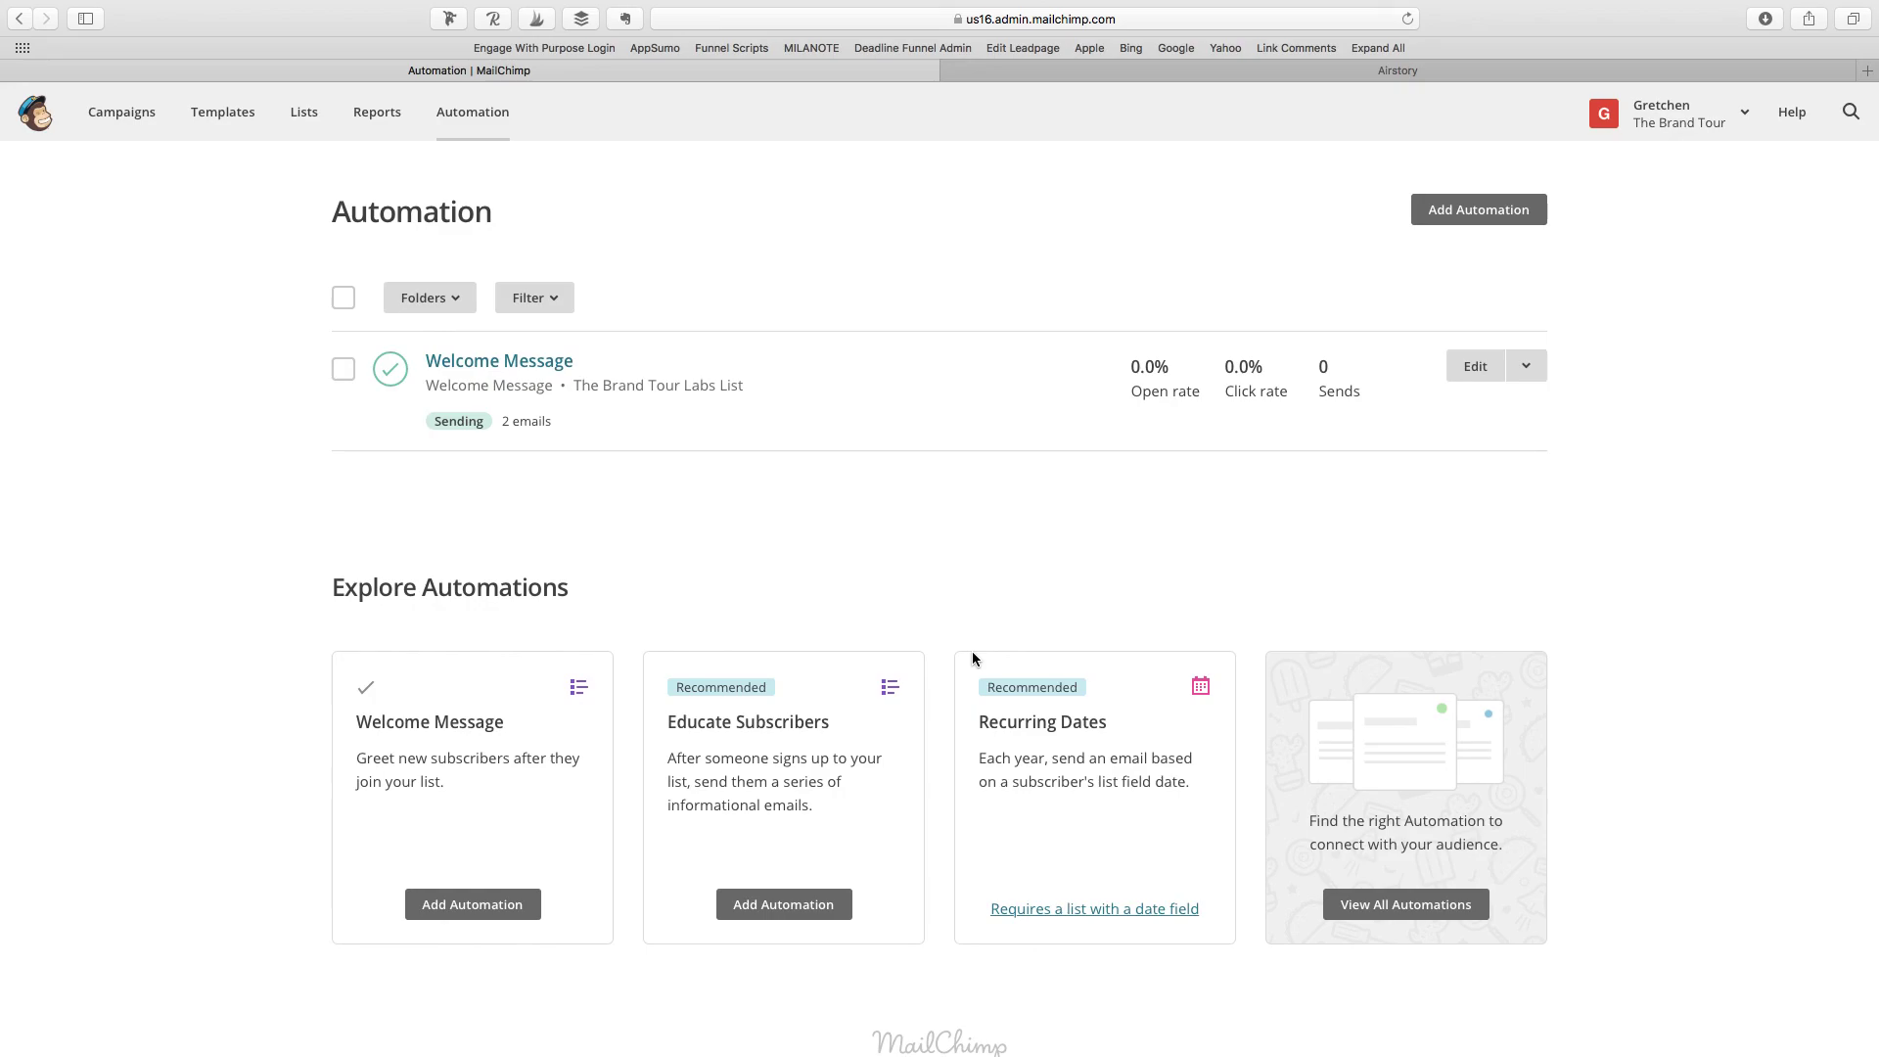
Step: Return to Airstory's Easy Simple Mailchimp Automation outline and scroll to its top
click(1271, 73)
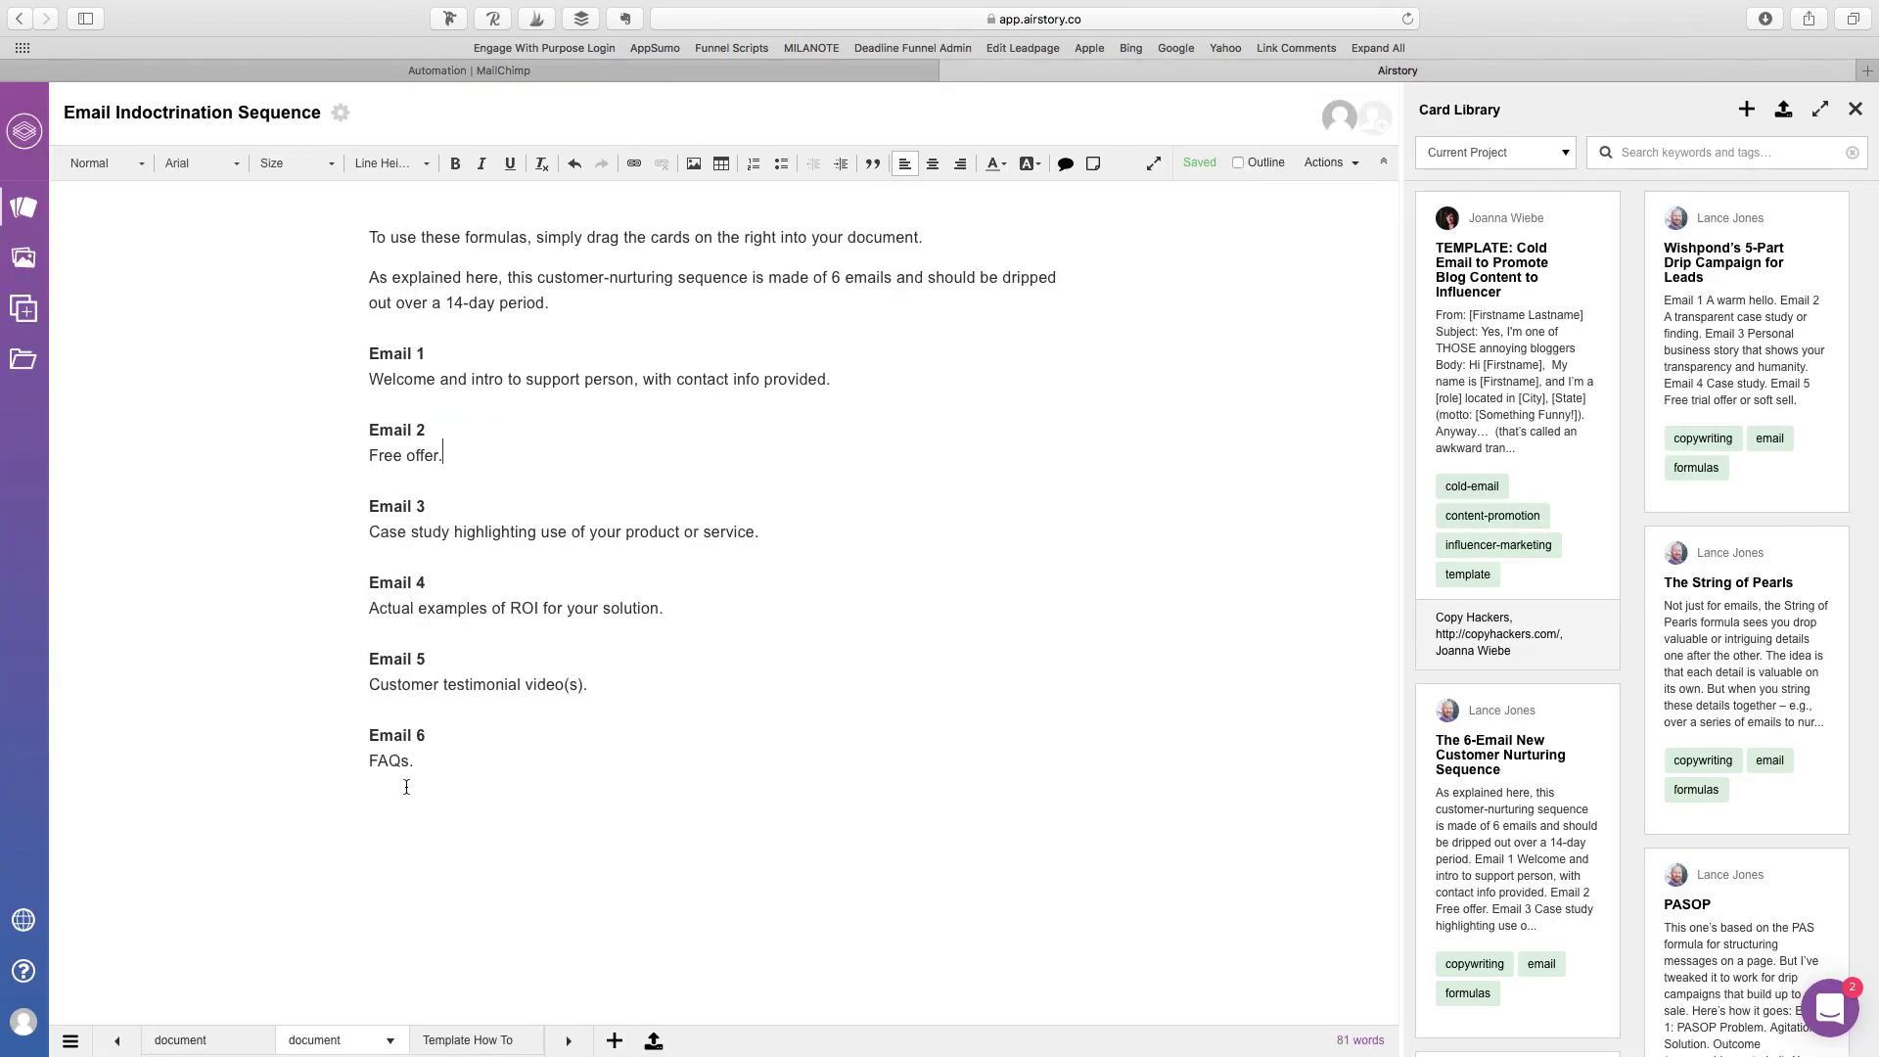
click(211, 1040)
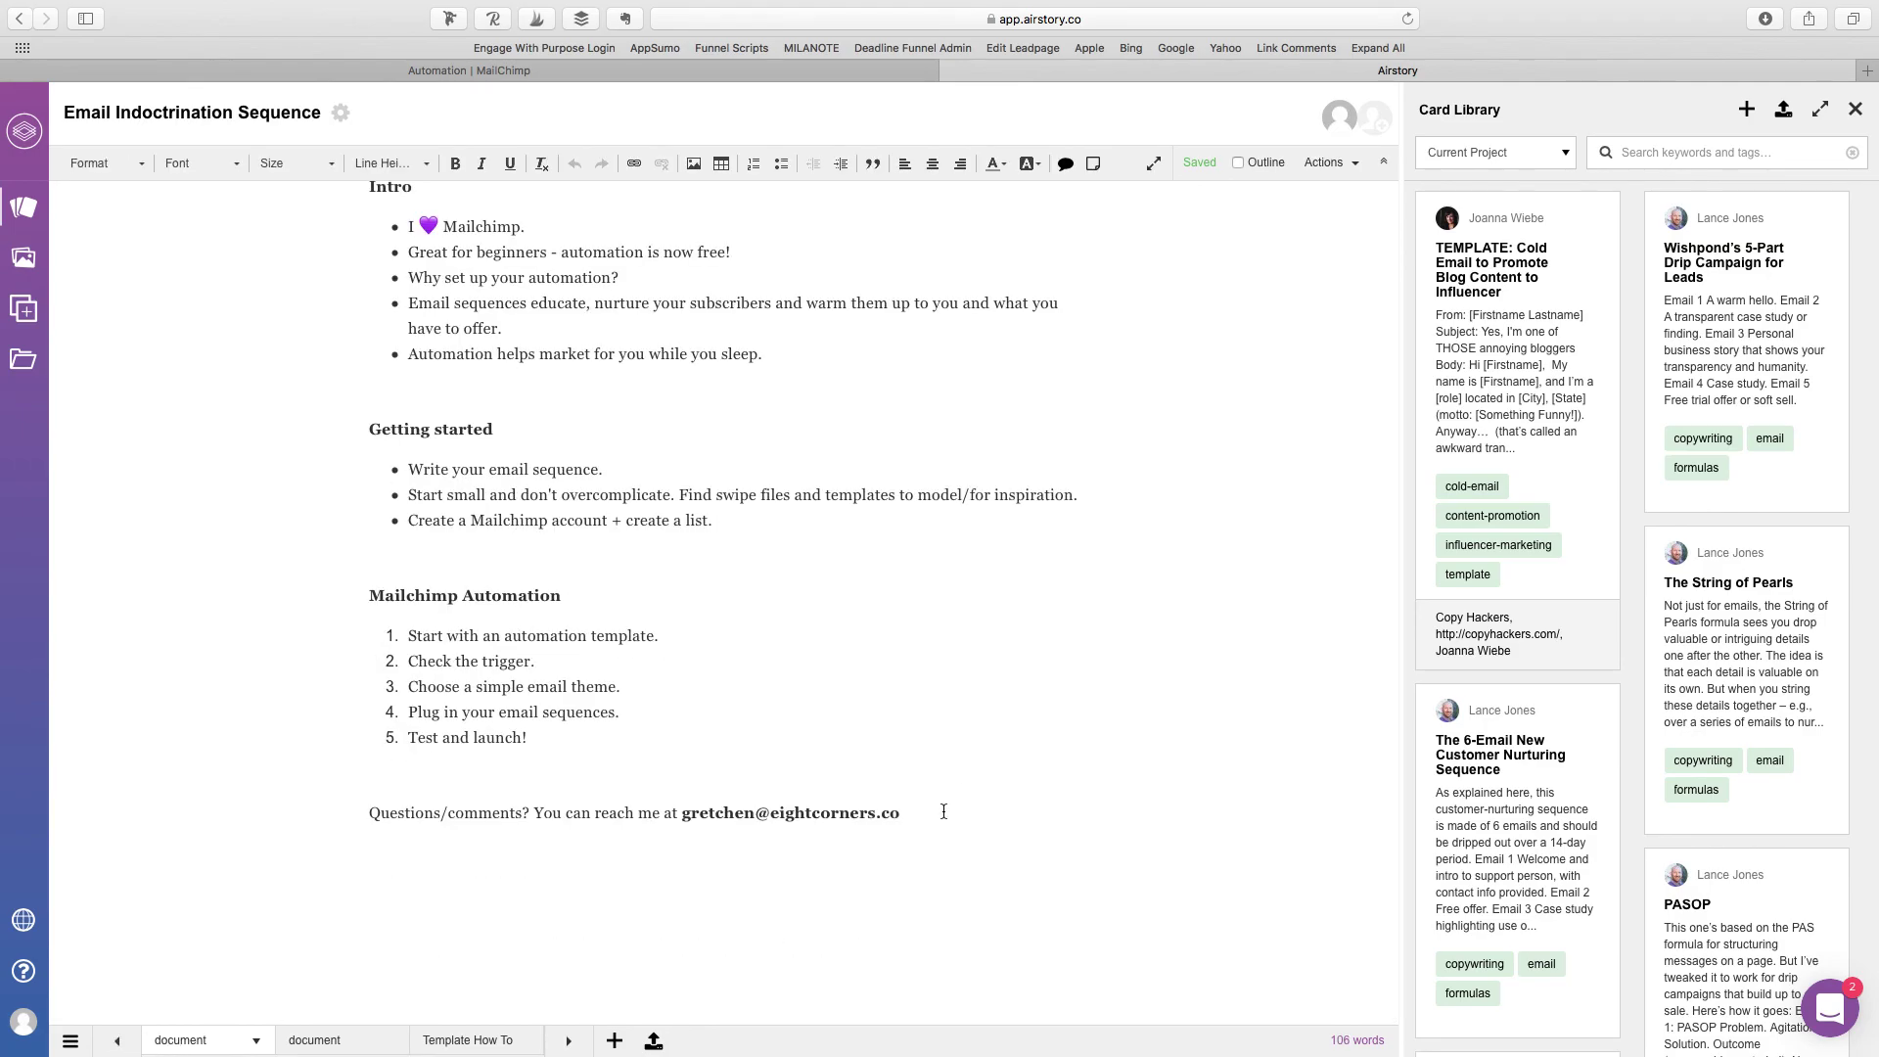
click(943, 811)
scroll(1088, 759, up, 3)
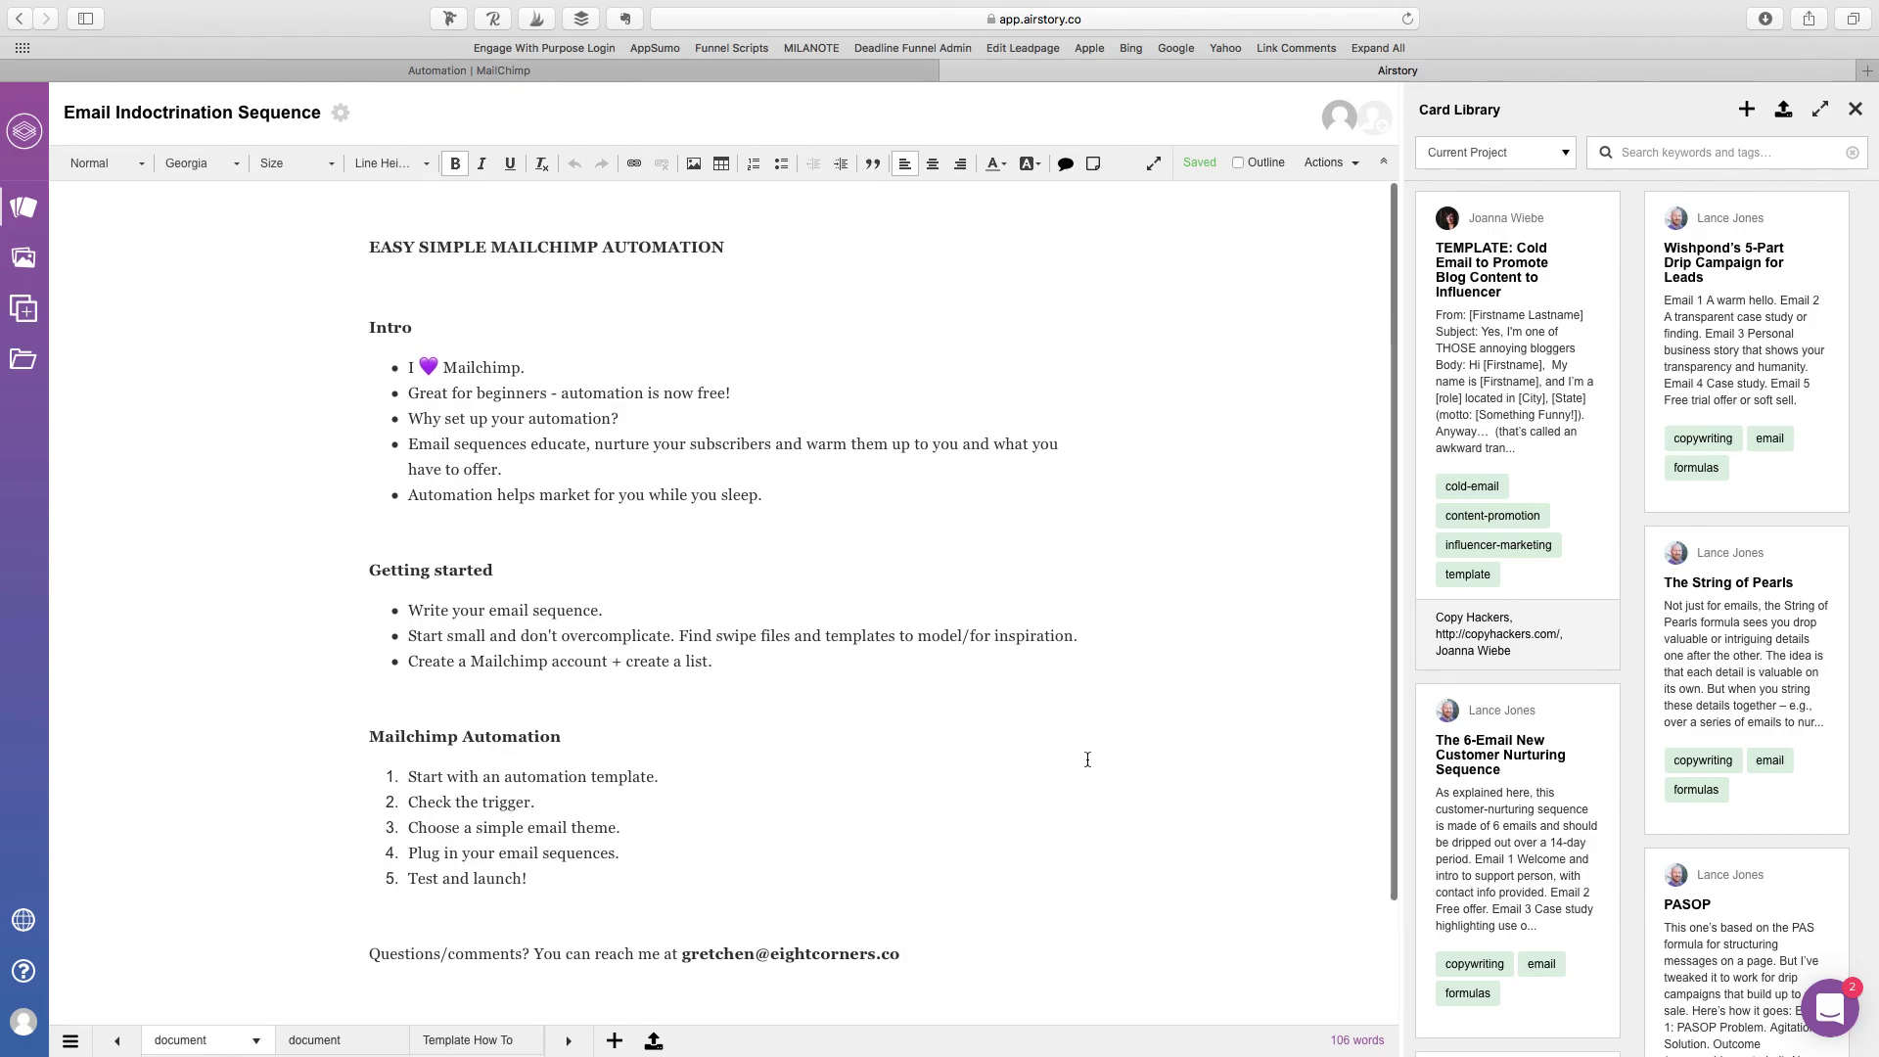